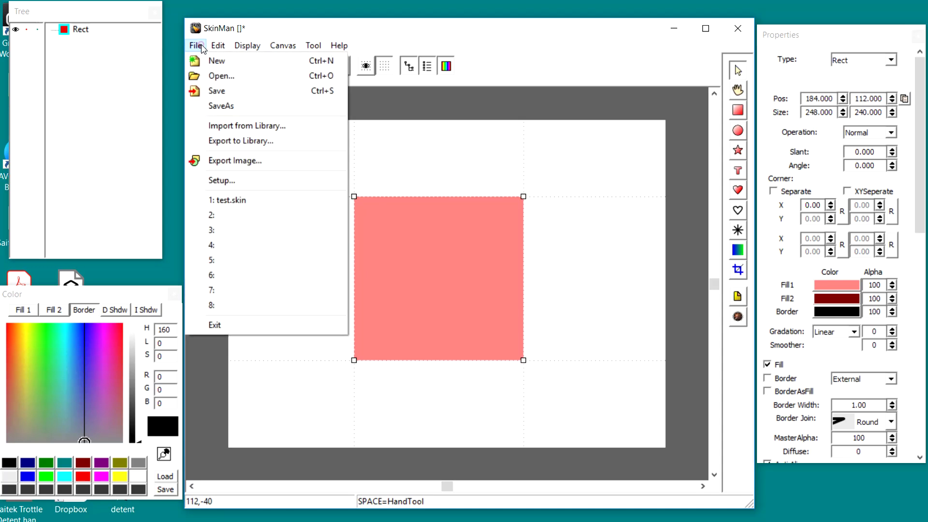
Step: Examine the image file formats offered for exporting the drawing and leave without exporting
click(209, 160)
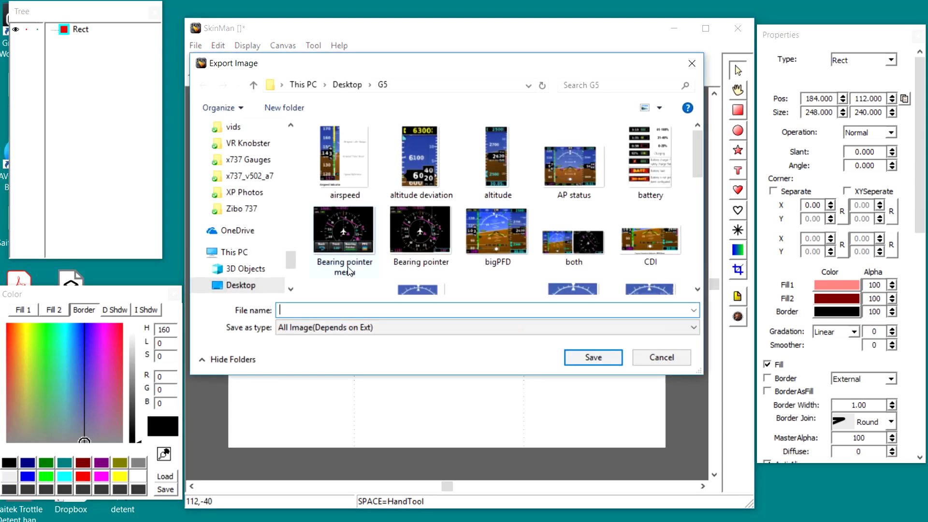
click(330, 327)
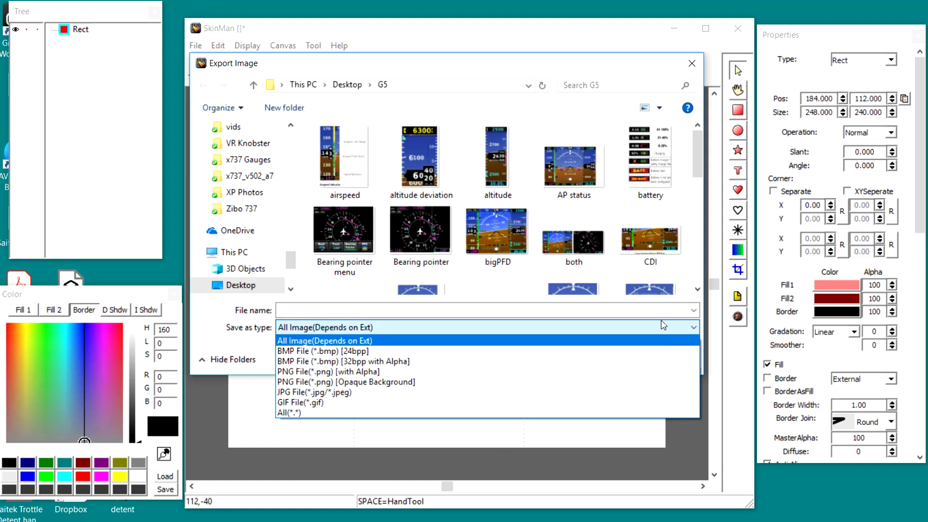
click(690, 63)
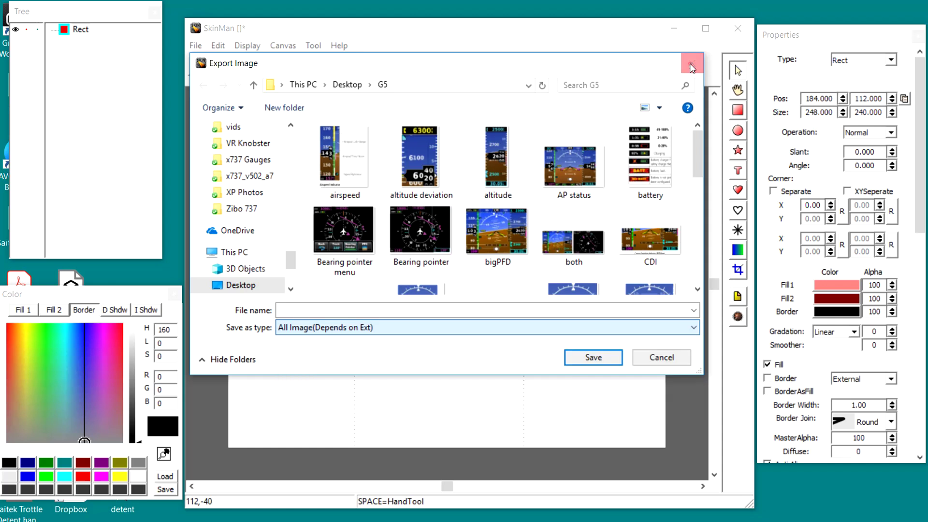
click(635, 357)
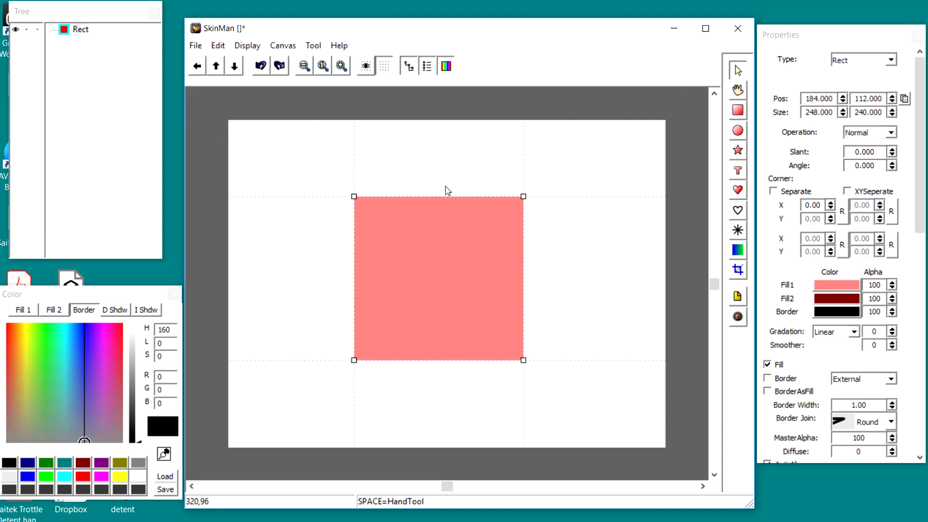
Step: Set the canvas width and height to 500 by 500
click(292, 44)
click(296, 64)
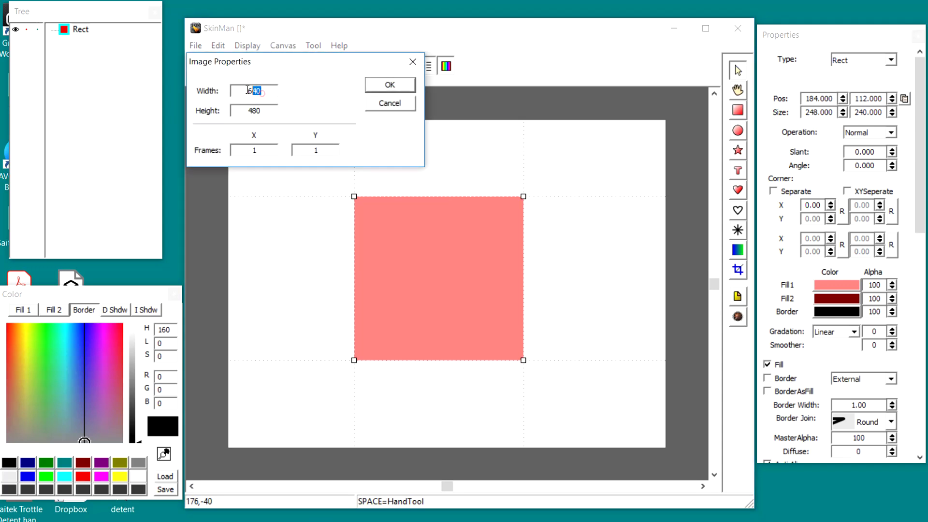
drag(248, 90, 222, 90)
text(500)
drag(264, 110, 218, 109)
text(5)
click(391, 85)
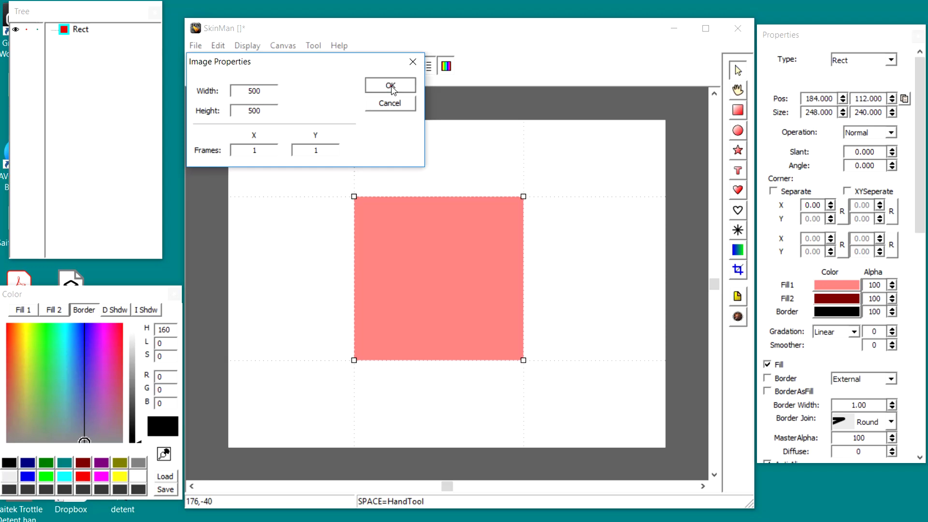
Step: Align the rectangle to the horizontal and vertical center of the canvas
drag(468, 244, 440, 254)
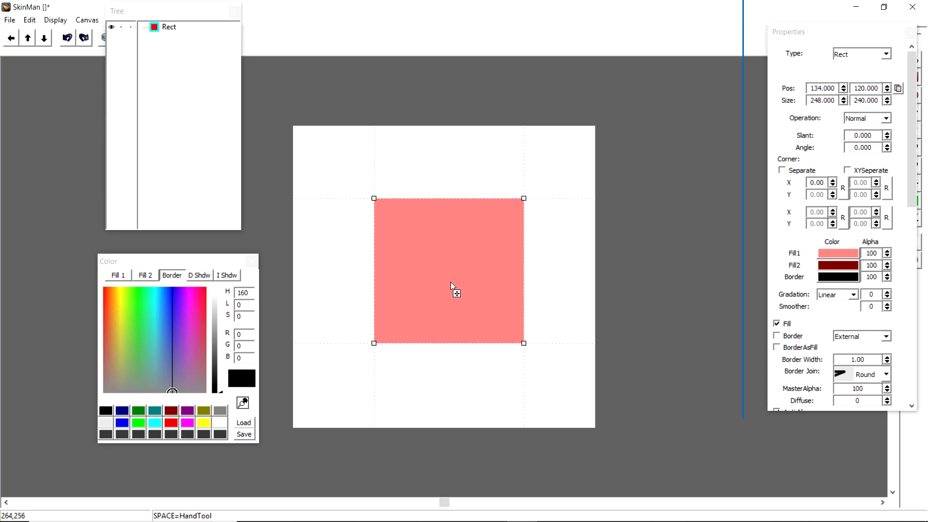
right_click(451, 286)
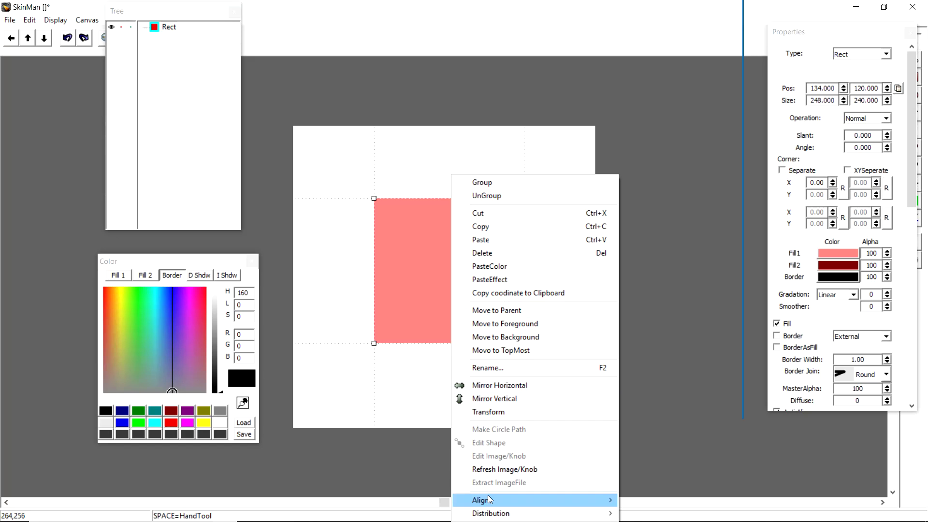
mouse_move(488, 498)
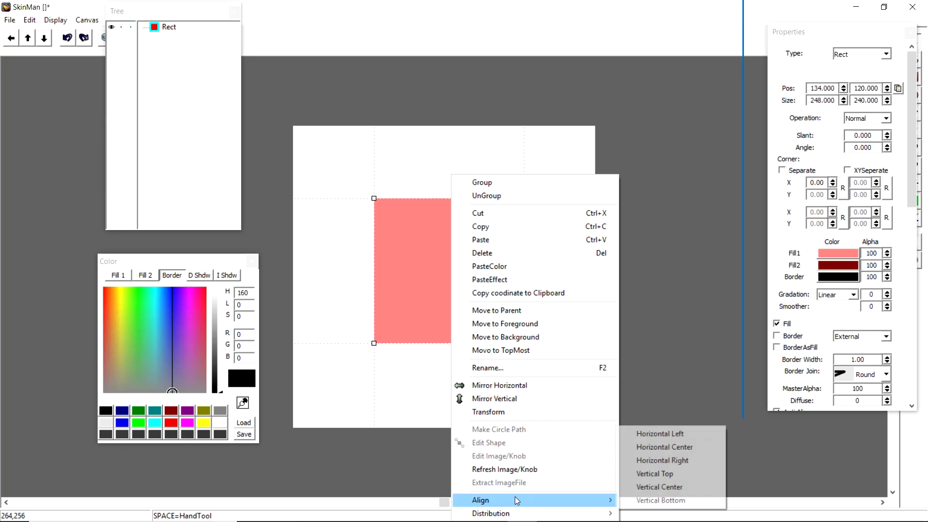
click(654, 448)
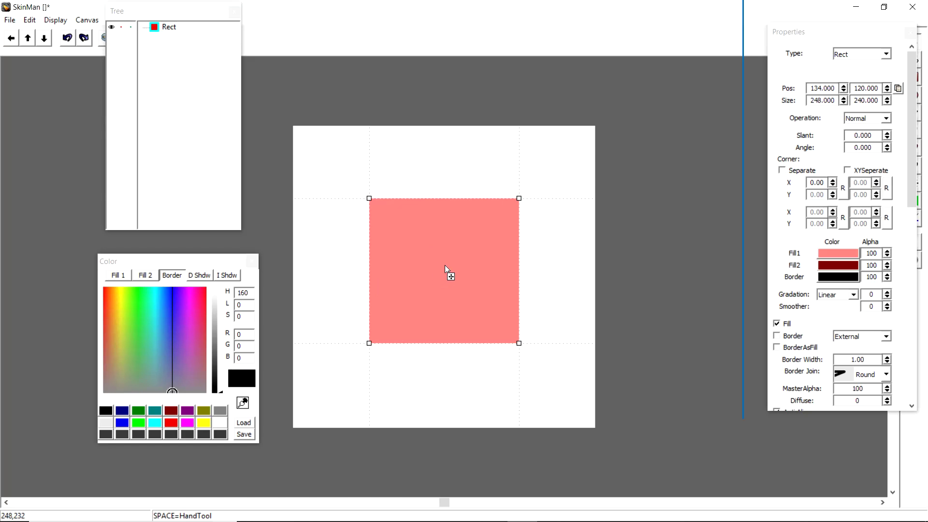
right_click(454, 293)
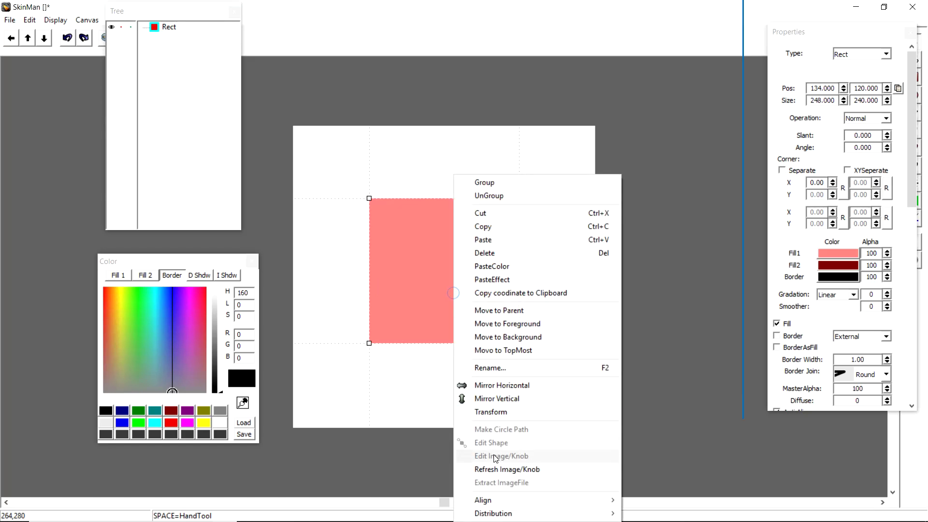
mouse_move(490, 497)
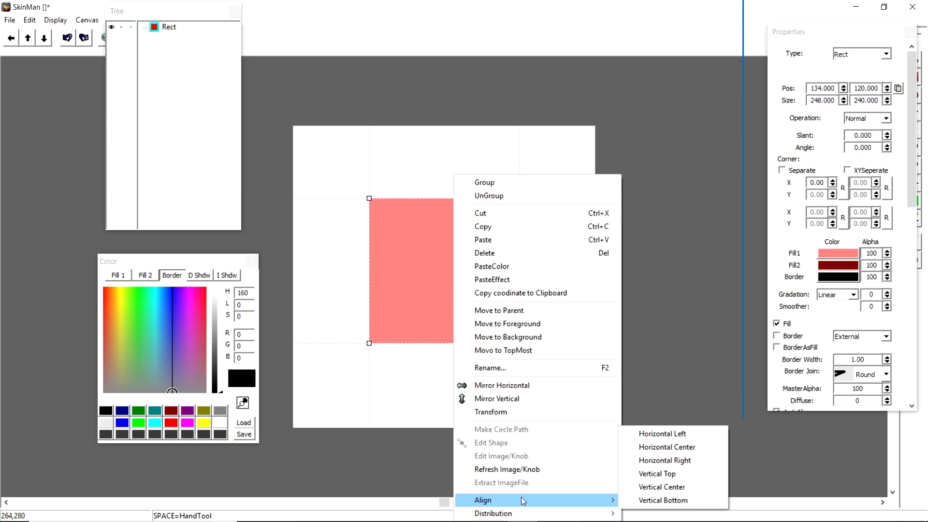
click(661, 491)
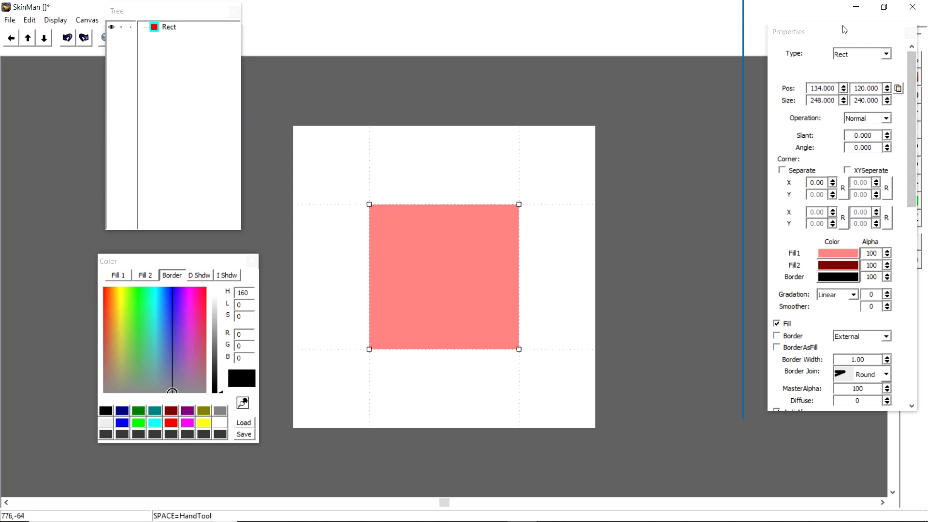
drag(852, 38, 793, 42)
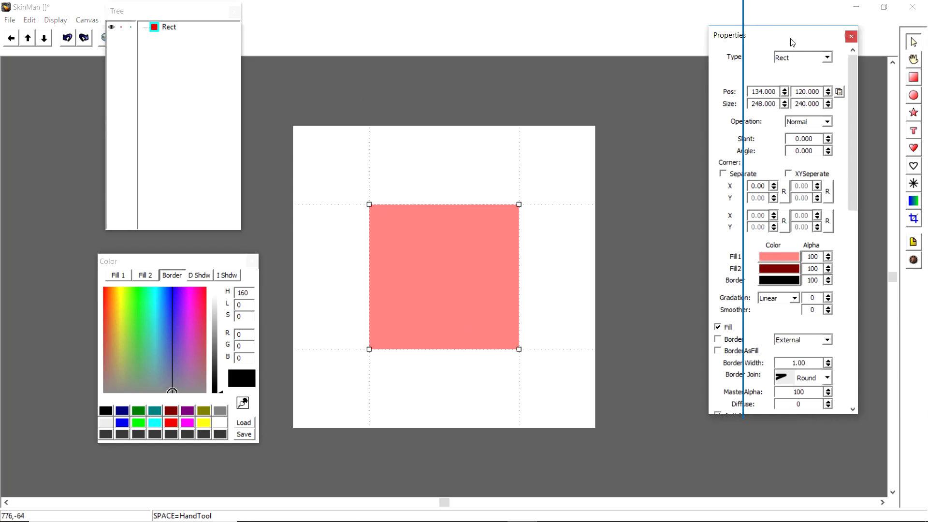
click(913, 95)
drag(390, 175, 449, 261)
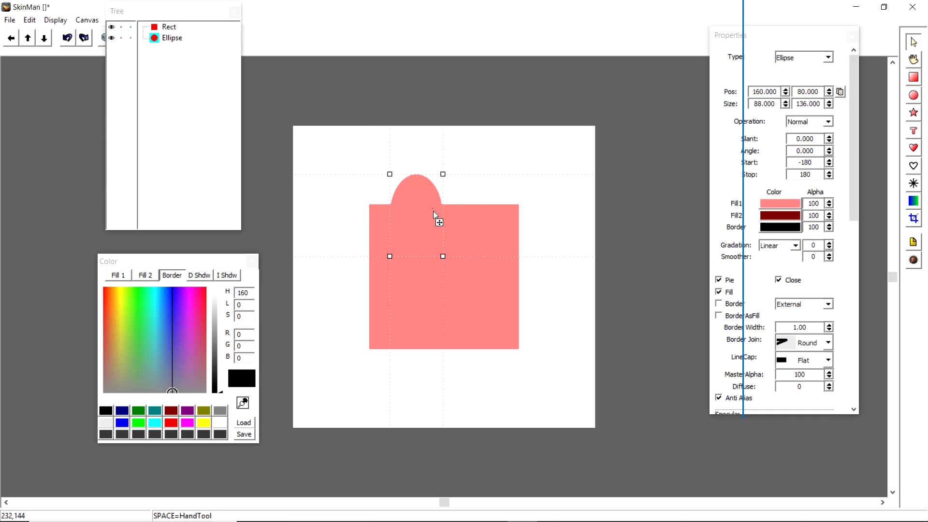
drag(427, 204, 464, 187)
right_click(464, 188)
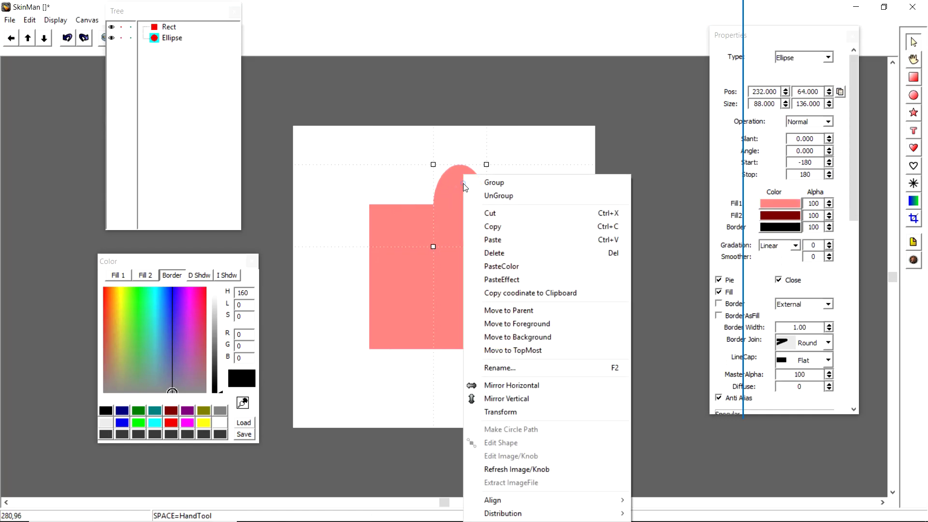
click(488, 208)
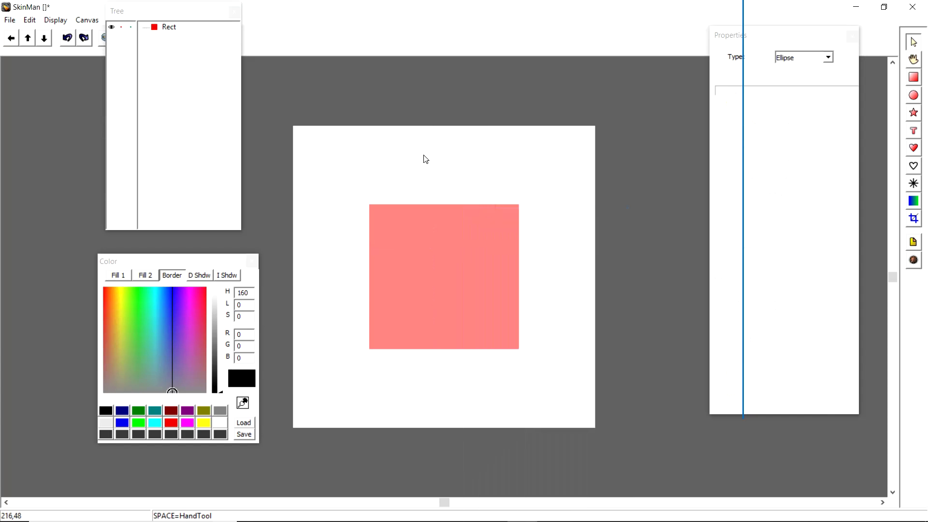
Step: Draw a circle about 96 by 96 inside the rectangle
drag(422, 159, 504, 229)
click(907, 94)
drag(474, 190, 435, 264)
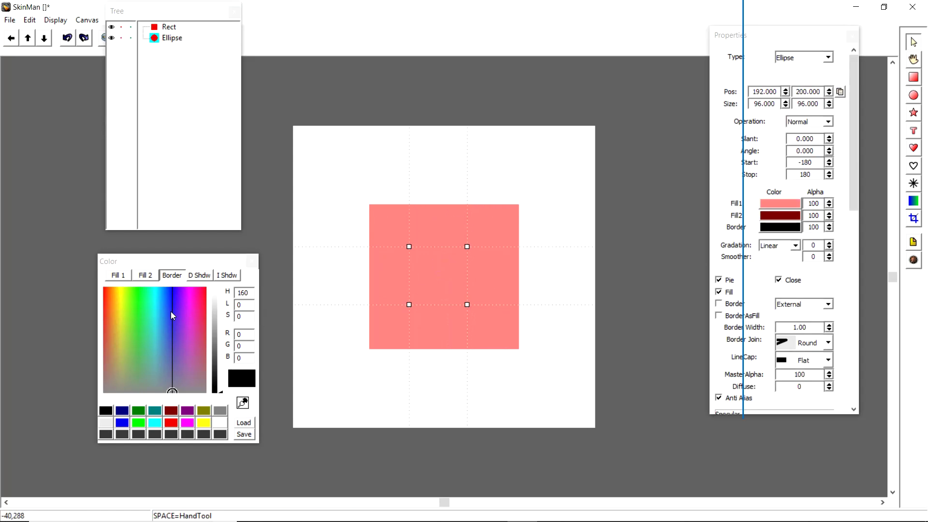
Step: Try to recolour the circle inside the rectangle through its border colour
click(157, 319)
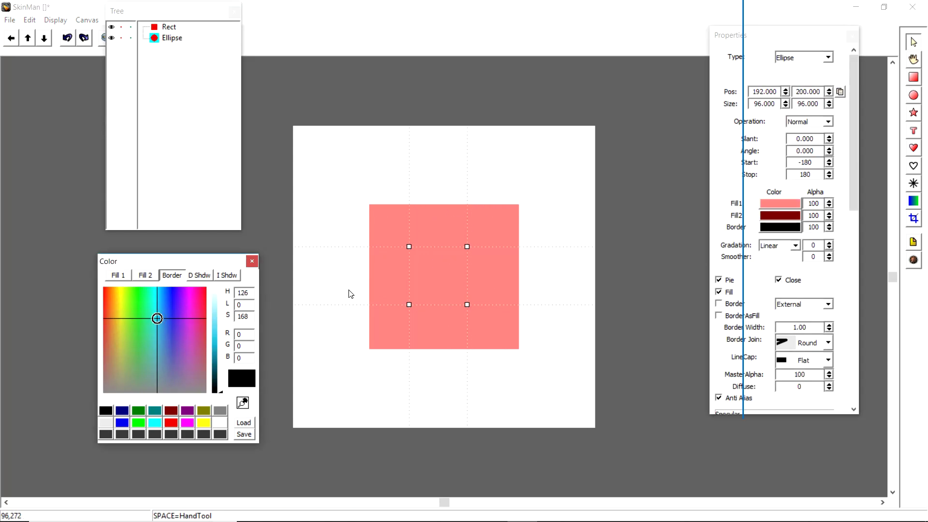
drag(442, 266, 445, 291)
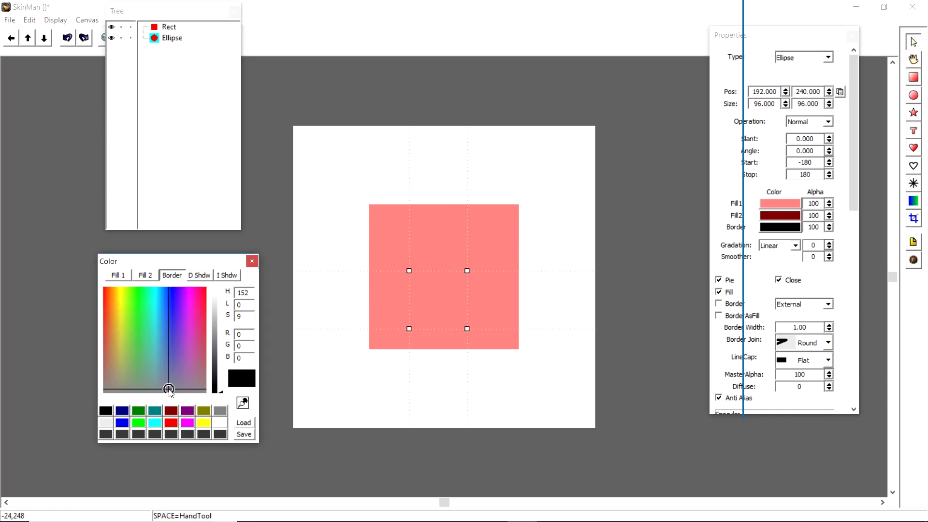
click(147, 338)
click(440, 291)
Step: Move the circle to the rectangle's upper-right corner and set its Fill1 colour to light blue, RGB 147, 220, 236
drag(439, 288, 540, 177)
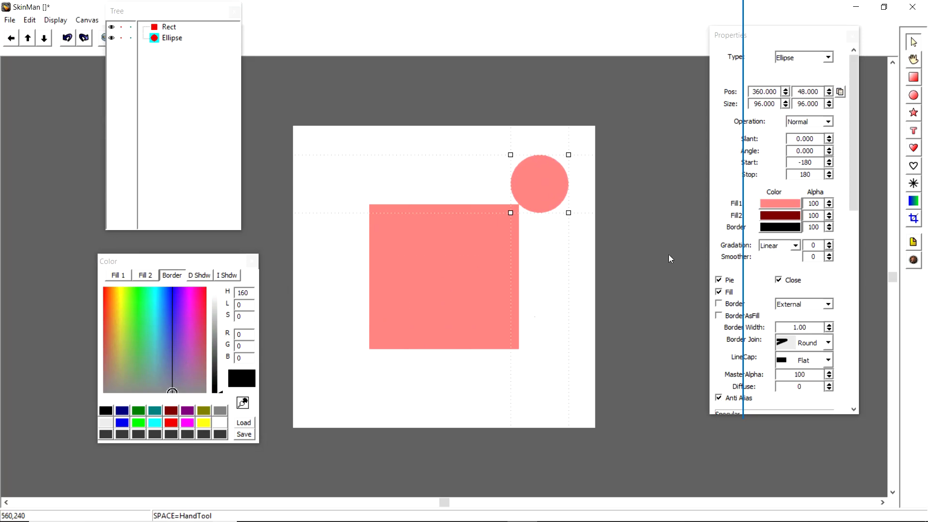
click(784, 201)
click(157, 319)
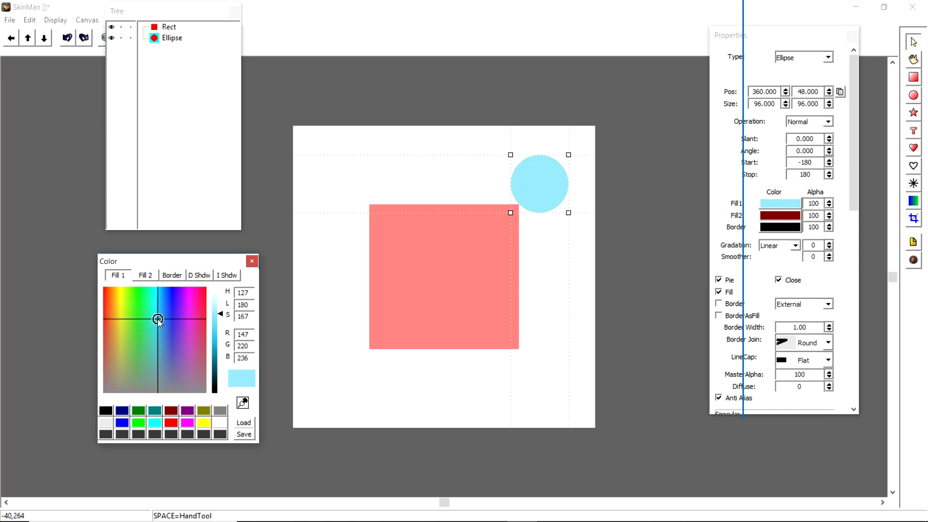
Step: Move the light blue circle back over the rectangle and align it to the vertical and horizontal center of the canvas
drag(535, 184, 481, 319)
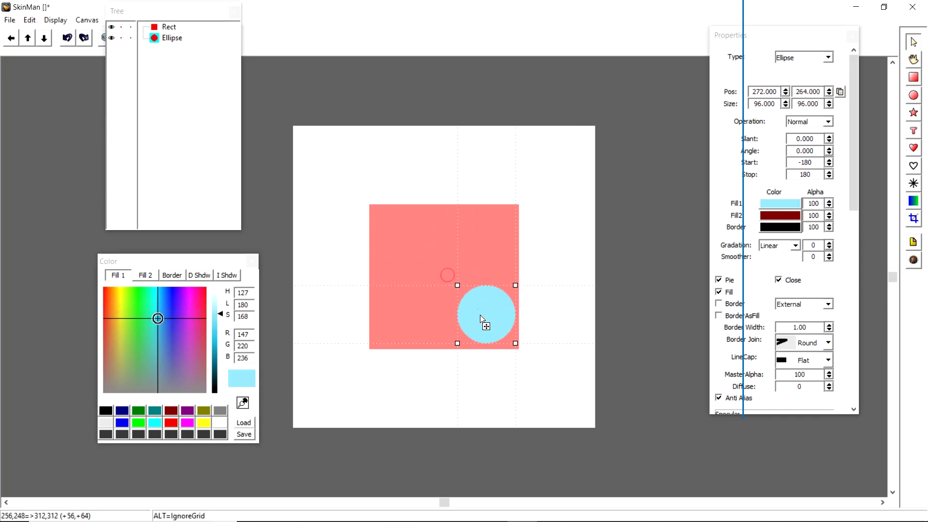
right_click(482, 319)
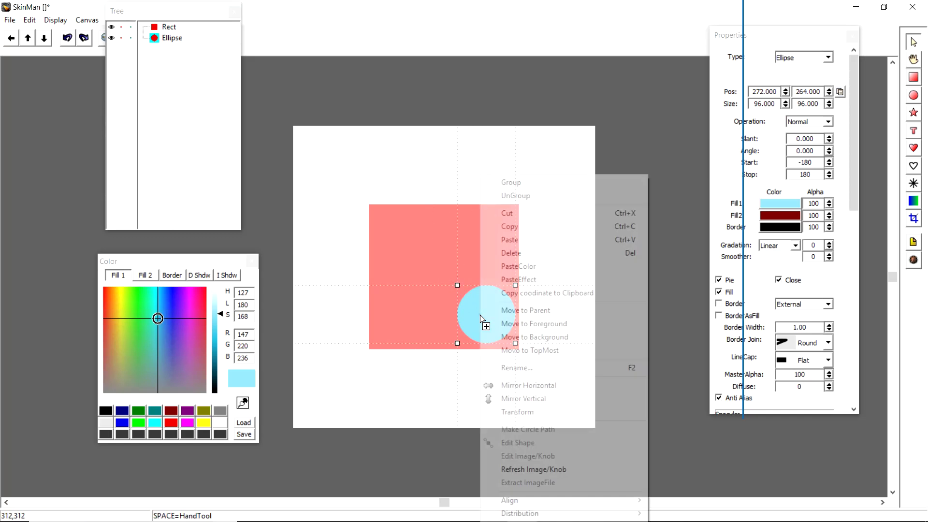
mouse_move(514, 504)
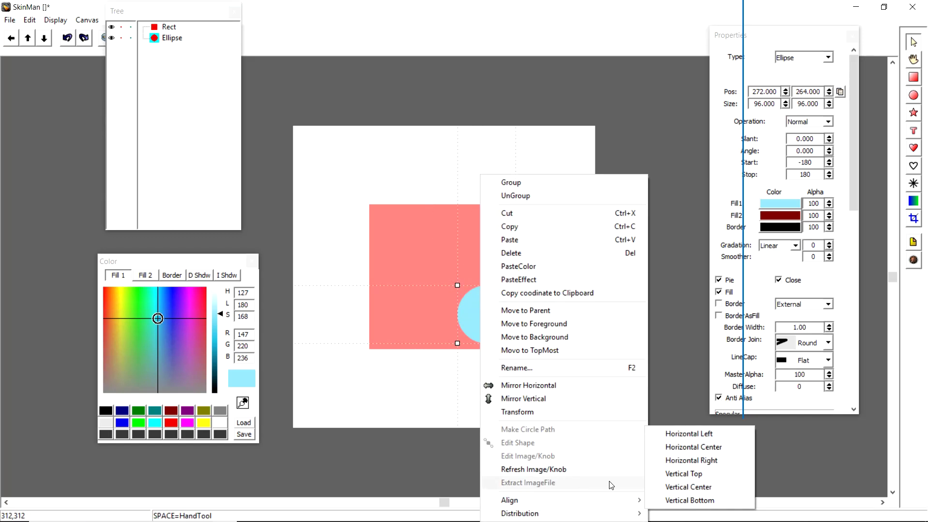
click(671, 486)
click(482, 304)
right_click(482, 303)
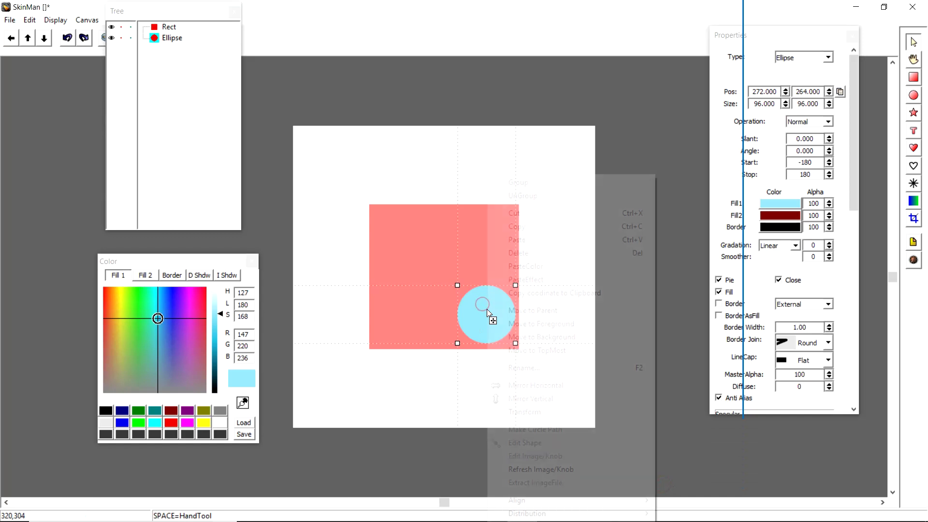
mouse_move(573, 507)
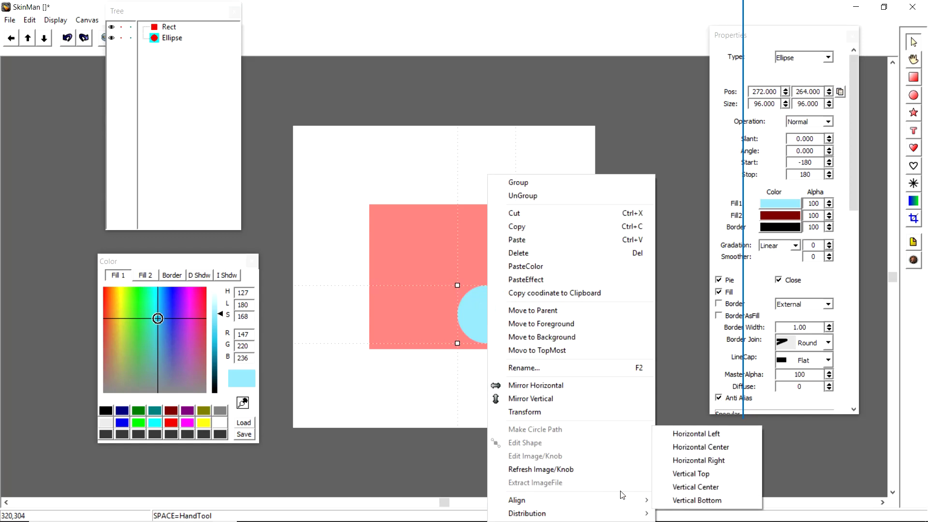
click(672, 488)
right_click(482, 276)
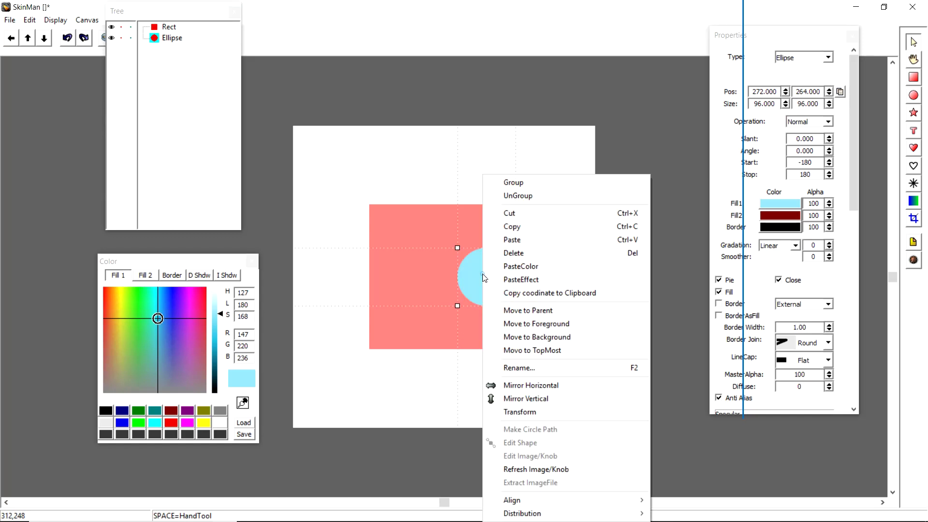
mouse_move(575, 500)
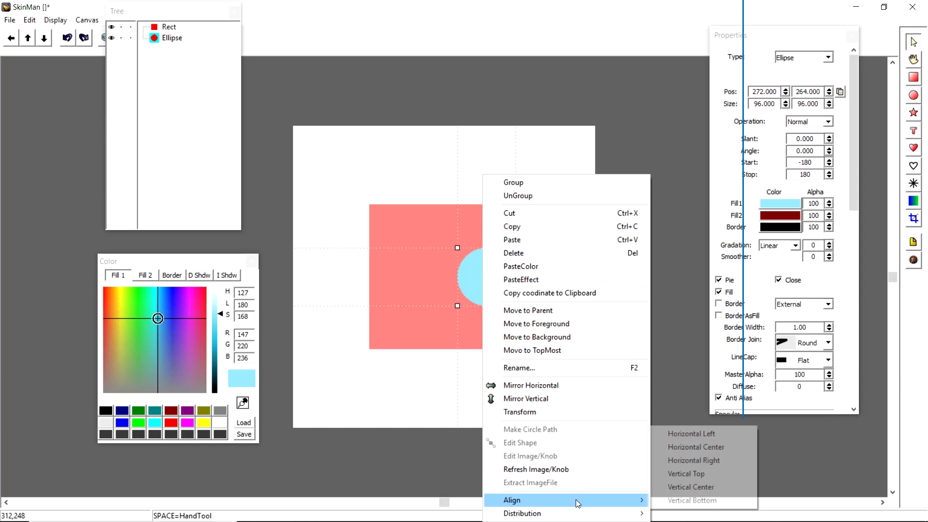
click(693, 446)
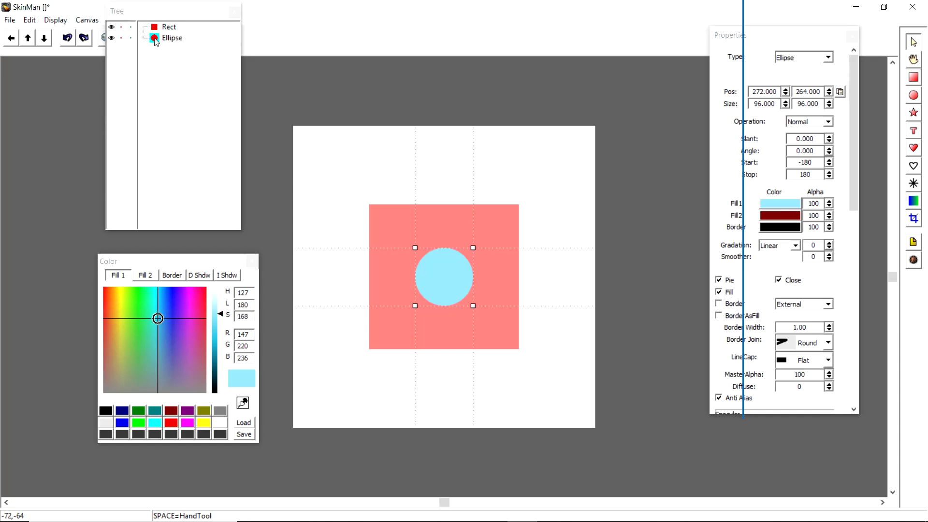
Step: Nest the ellipse under the rectangle in the object tree and move the rectangle with its child to about position 78, 66
drag(155, 38, 157, 28)
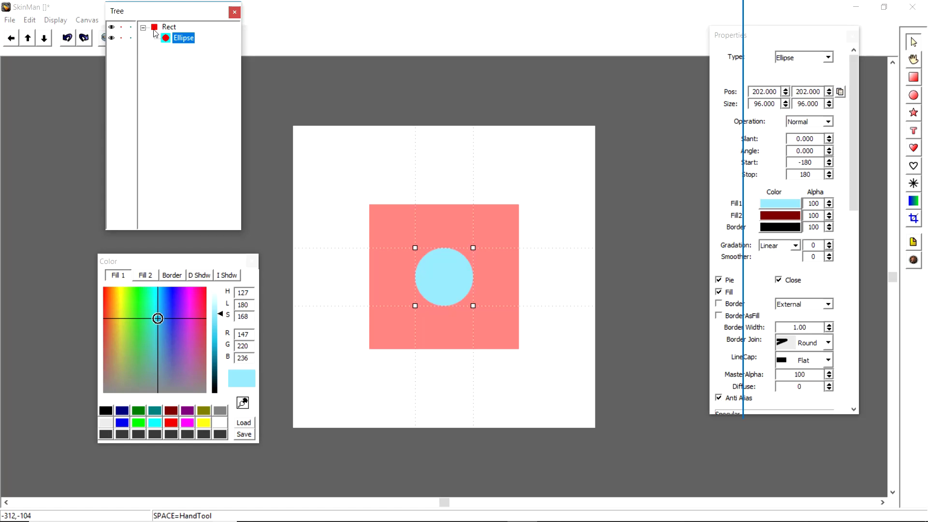
drag(403, 227, 379, 195)
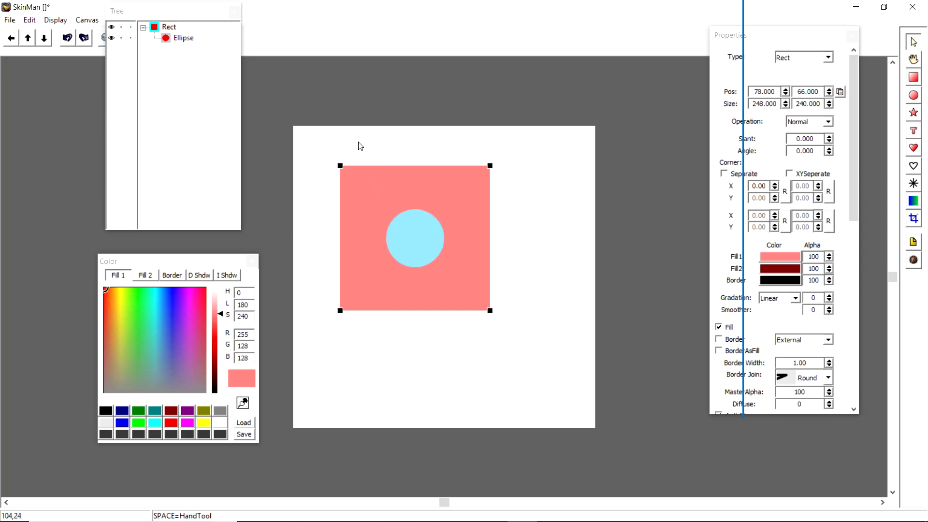
Step: Align the rectangle and its nested ellipse to the horizontal center and vertical center
right_click(392, 175)
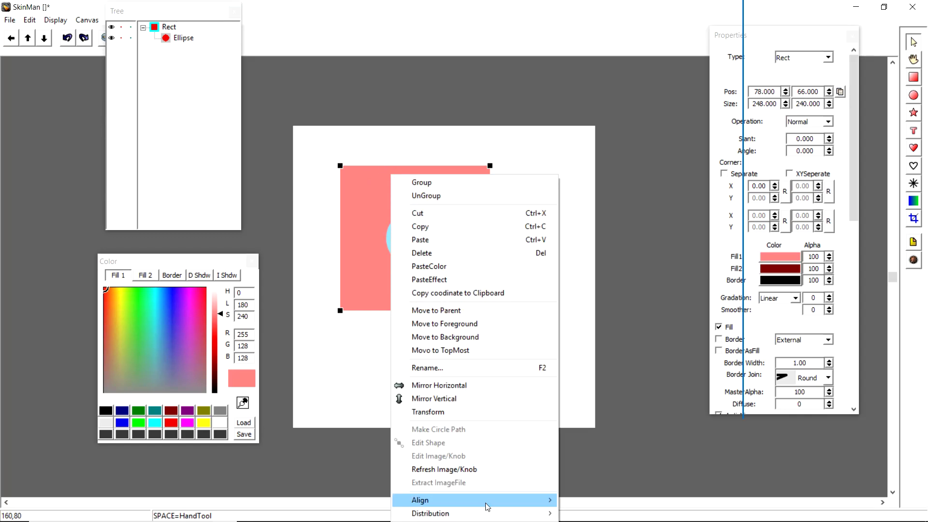
mouse_move(487, 507)
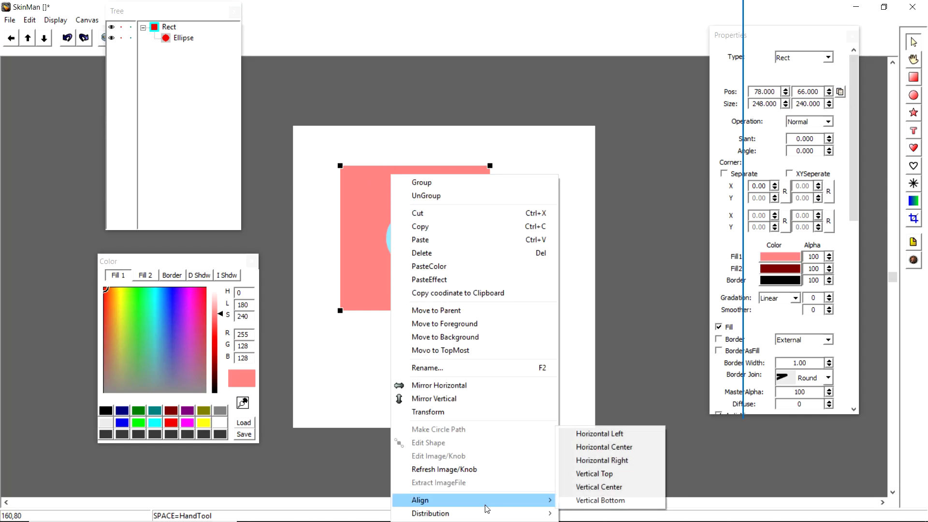
click(619, 446)
right_click(454, 280)
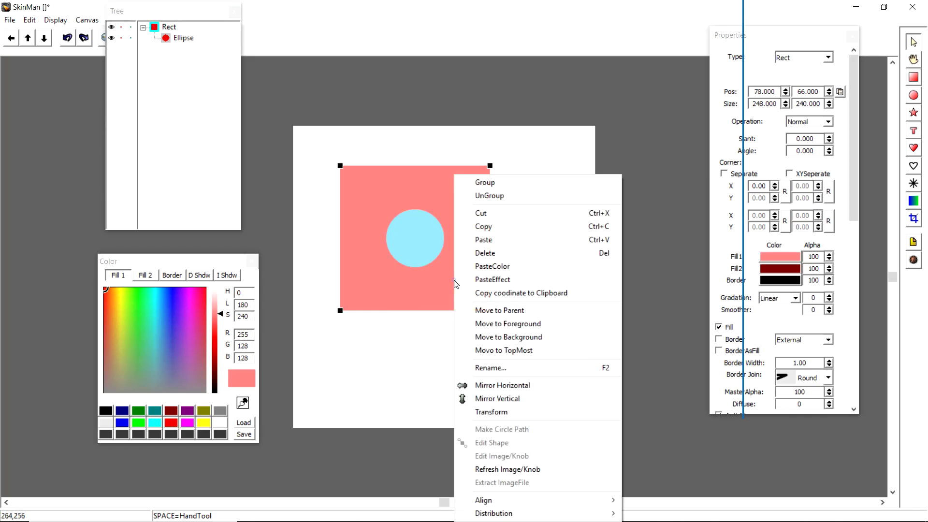
mouse_move(507, 496)
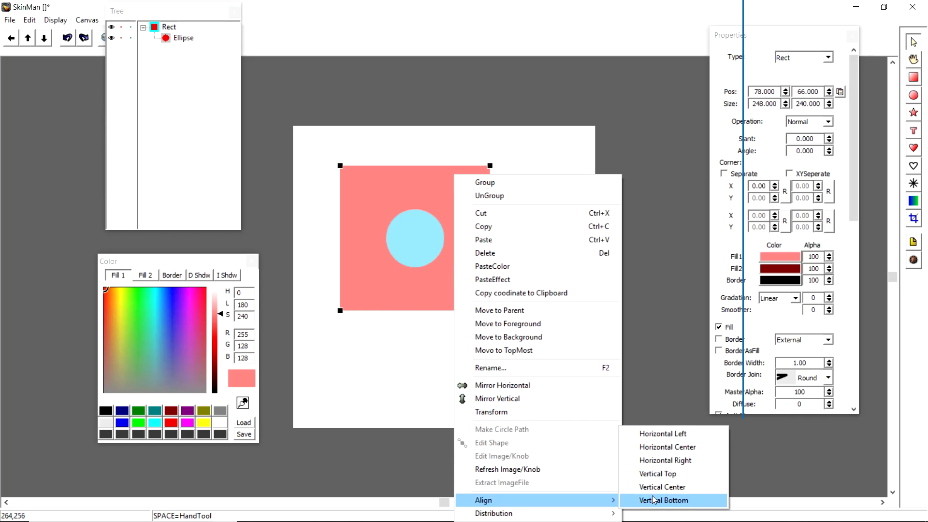
click(680, 487)
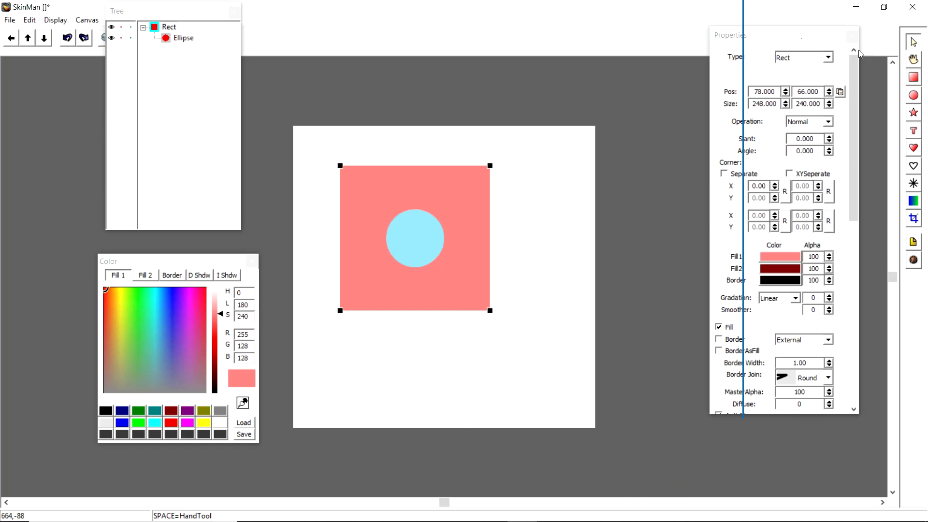
Step: Draw a polygon about 128 by 128 at about position 24, 152 and set its Fill1 colour to pink, RGB 228, 154, 221
click(919, 116)
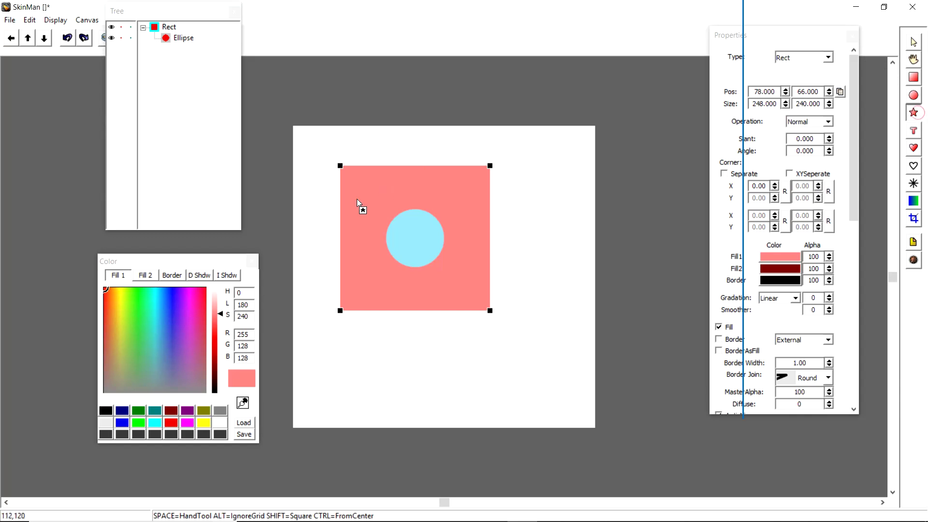
drag(319, 223, 383, 274)
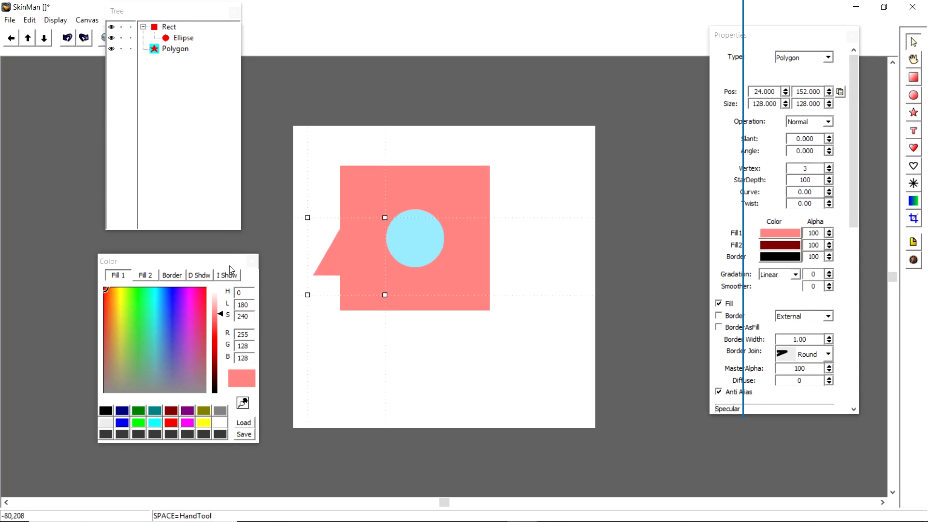
click(782, 236)
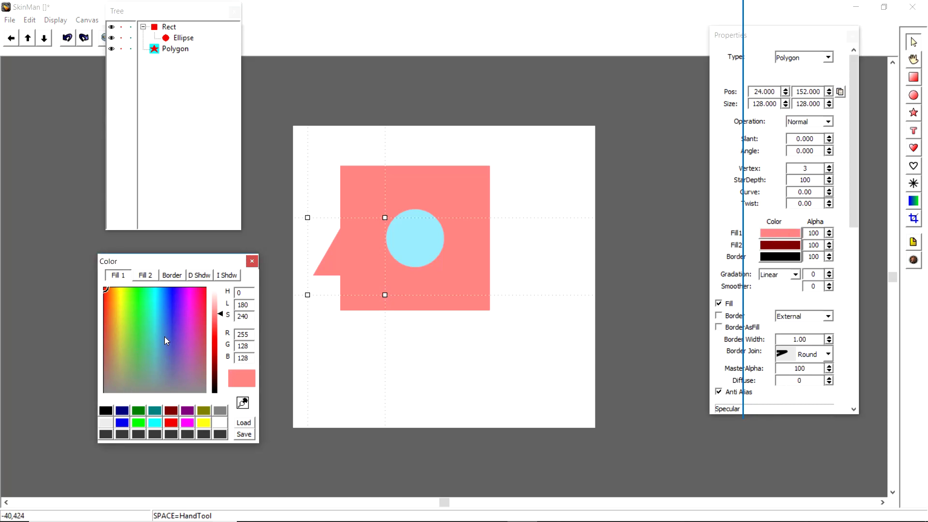
click(190, 331)
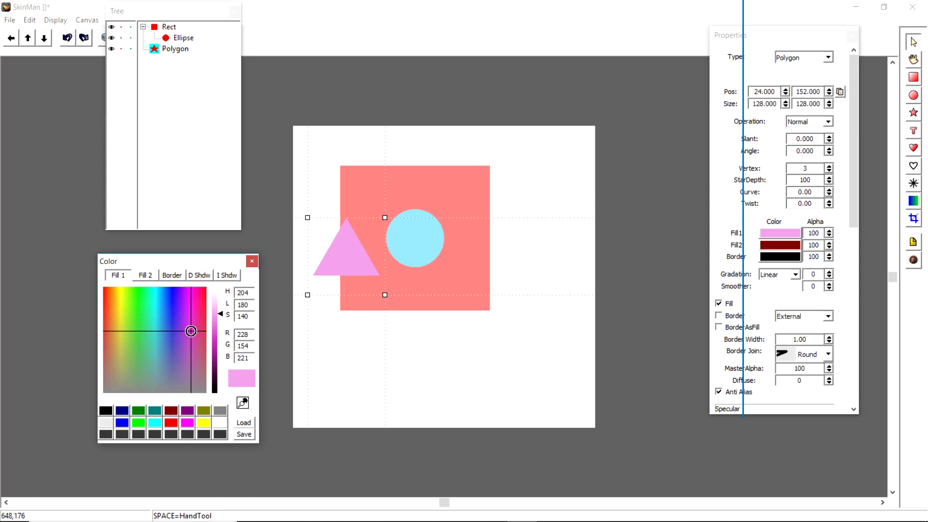
Step: Turn the polygon into a star with Vertex 7 and StarDepth 83
double_click(802, 167)
text(7)
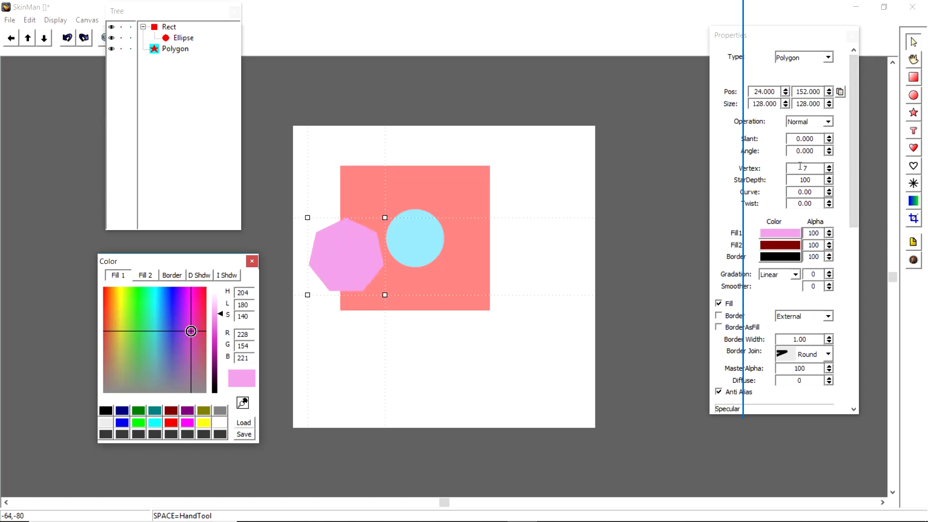
scroll(800, 166, down, 2)
scroll(797, 162, up, 1)
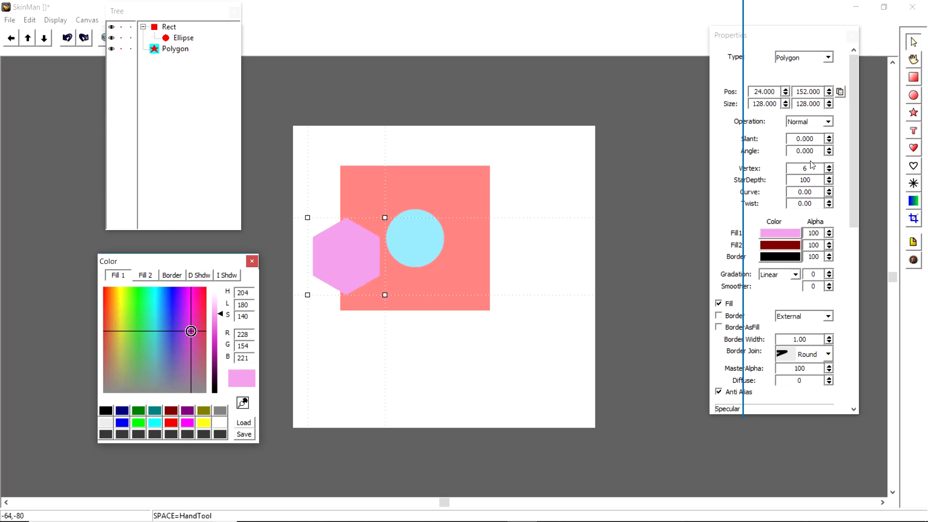
scroll(812, 175, down, 4)
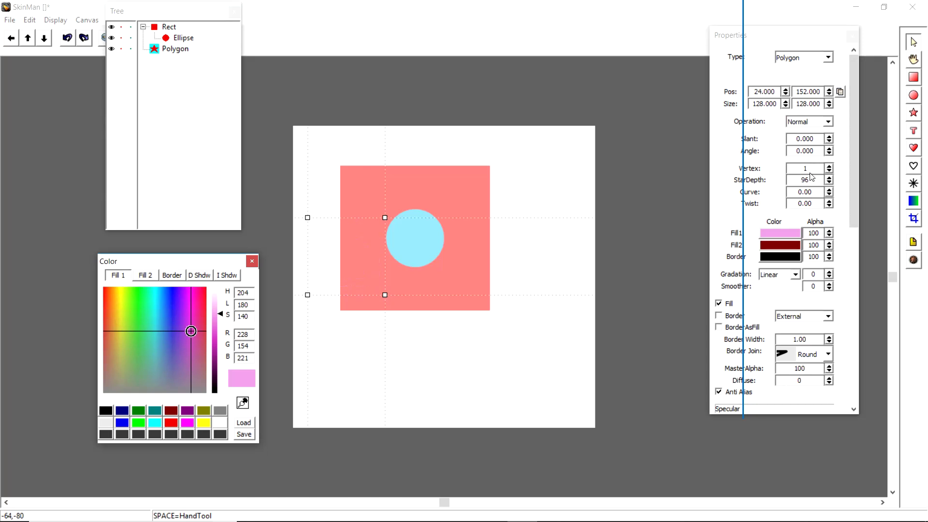
scroll(812, 173, up, 2)
scroll(812, 171, down, 1)
scroll(814, 168, up, 2)
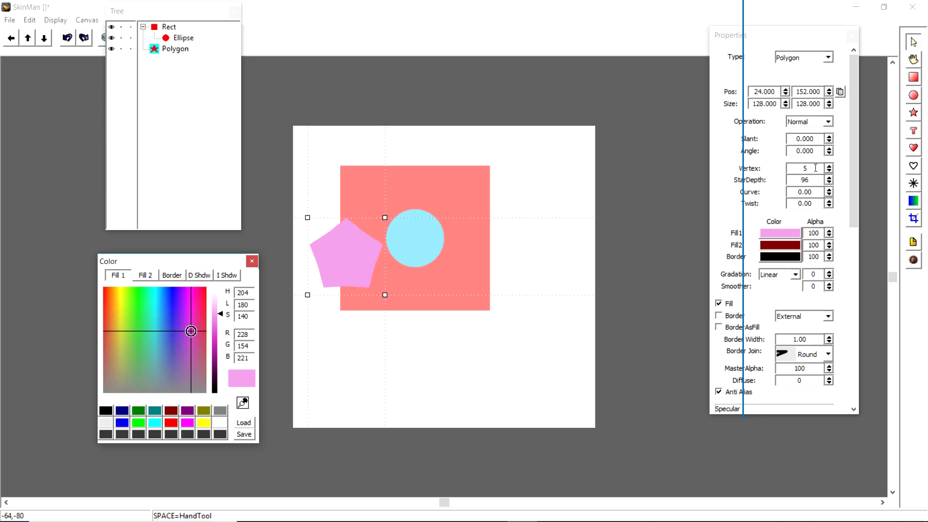
scroll(816, 168, up, 2)
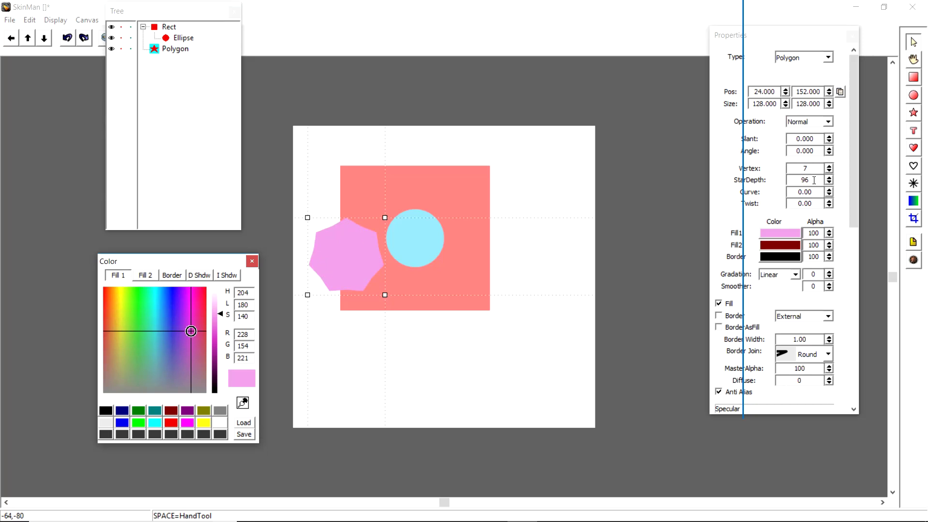
scroll(814, 180, down, 6)
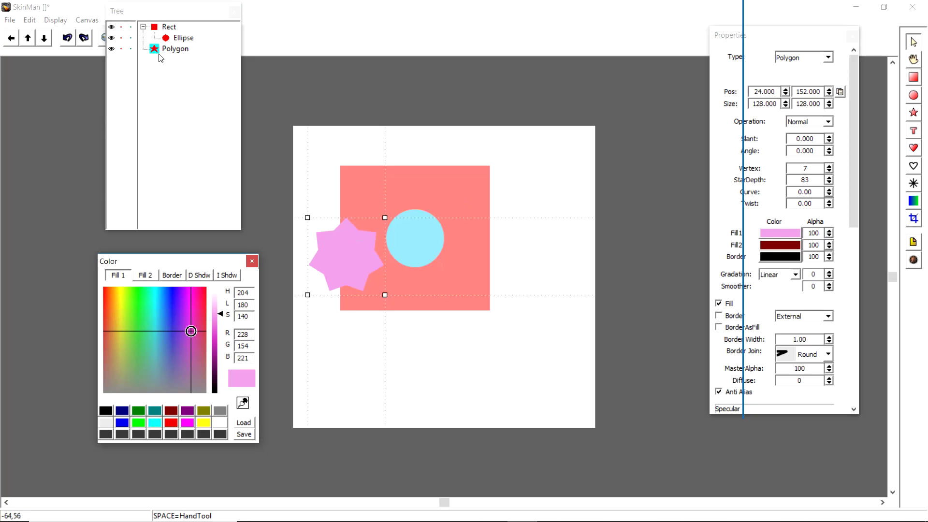
Step: Nest the polygon under the rectangle in the object tree and move the rectangle with its children to about position 86, 66
drag(156, 54, 169, 28)
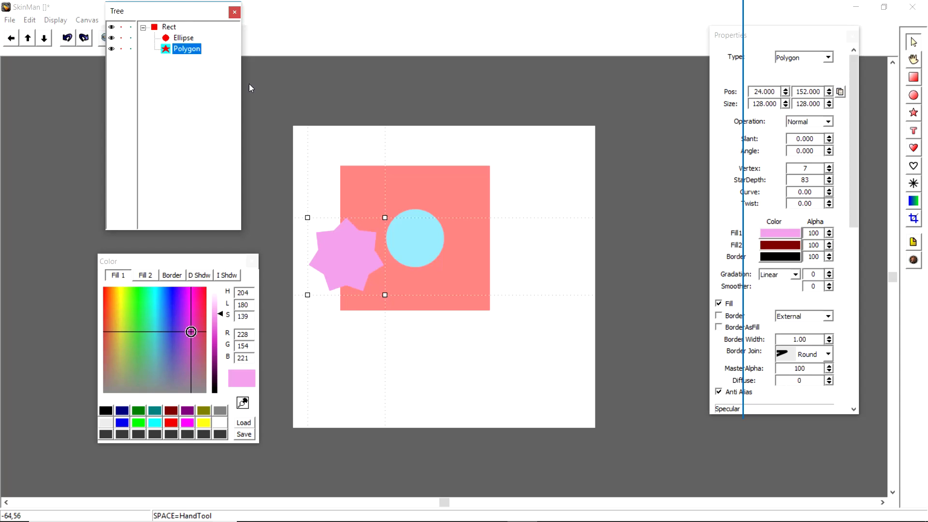
drag(430, 177, 434, 176)
Step: Align the rectangle's children to the vertical and horizontal center, and reorder the ellipse below the polygon in the object tree
right_click(434, 173)
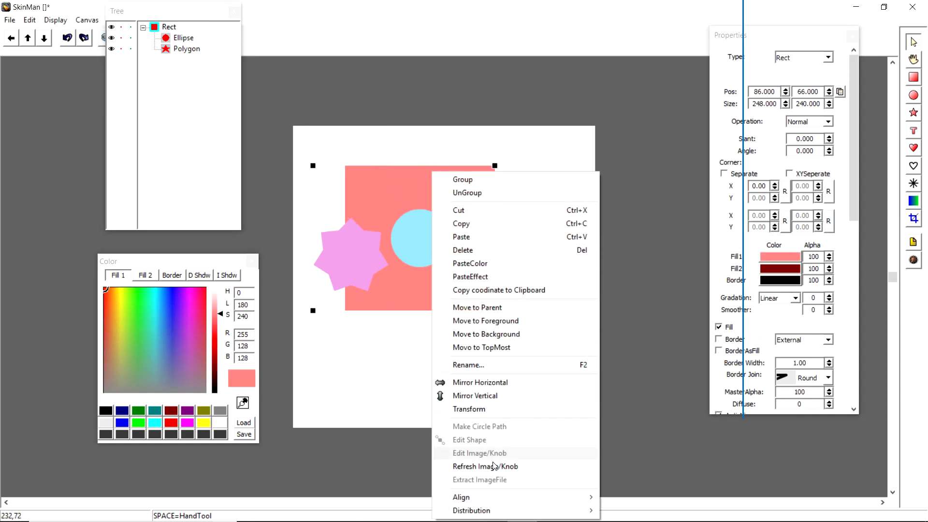
mouse_move(503, 493)
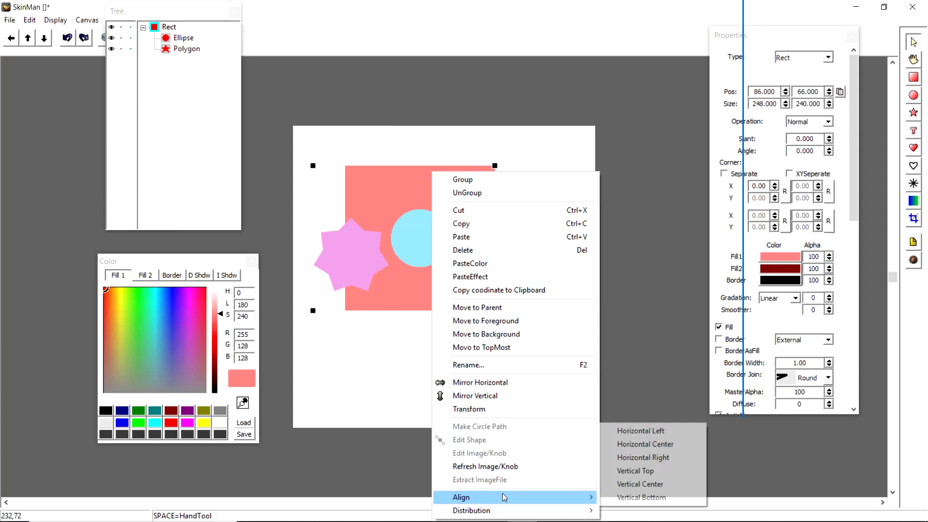
click(689, 479)
right_click(376, 213)
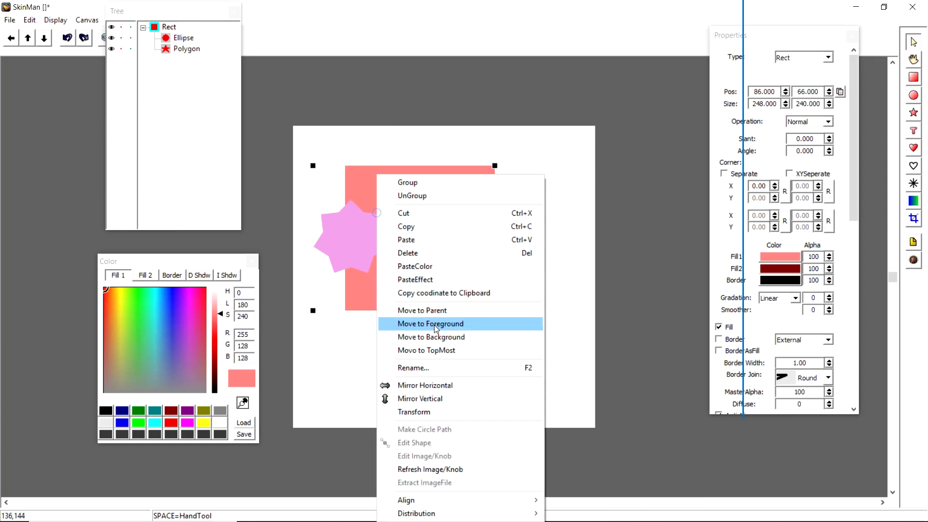
mouse_move(484, 500)
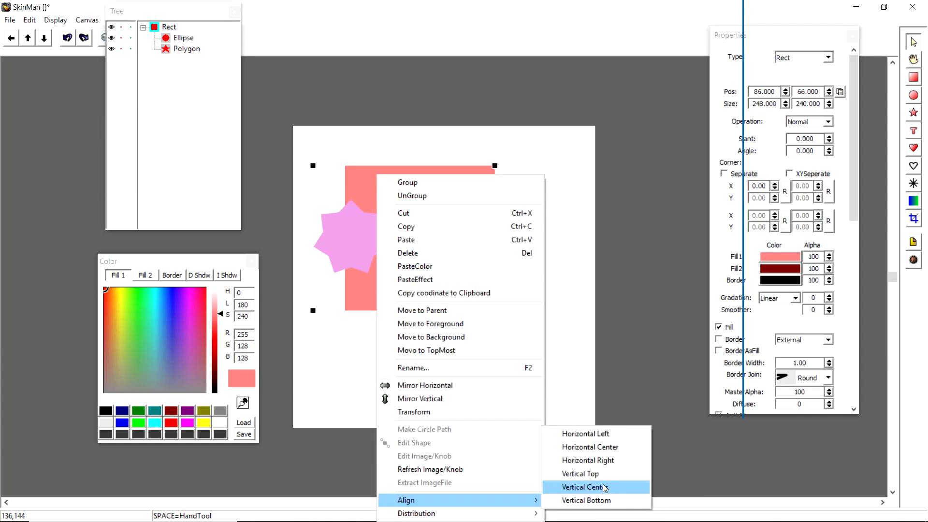
click(608, 450)
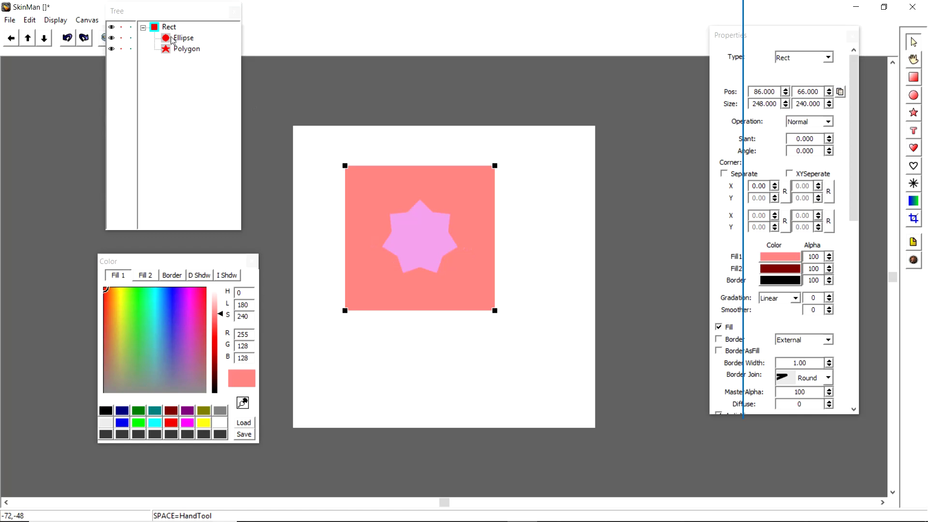
drag(173, 40, 164, 55)
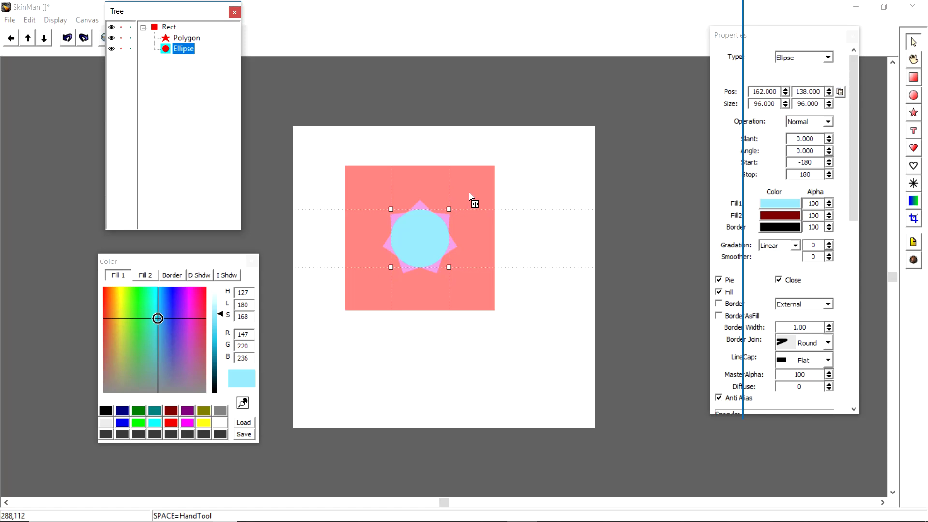
Step: Delete the rectangle together with its nested polygon and ellipse
right_click(388, 172)
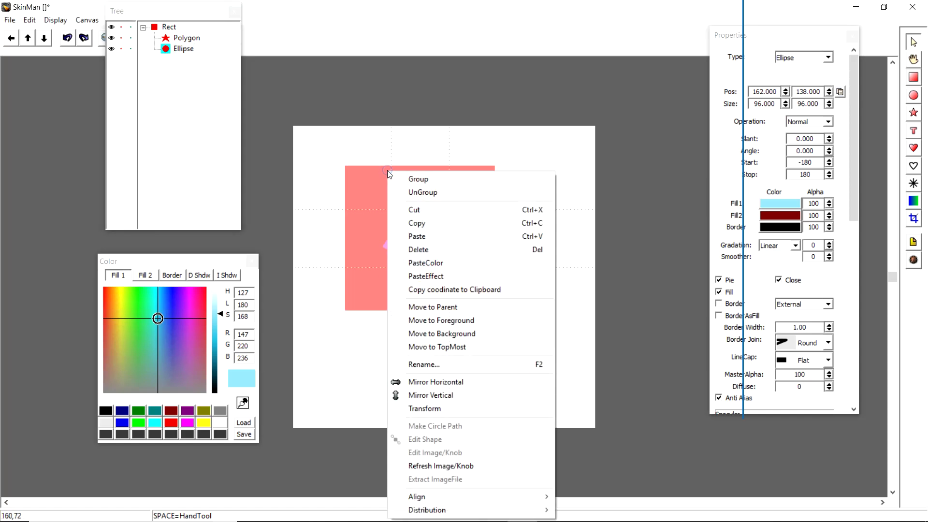
click(369, 173)
right_click(367, 178)
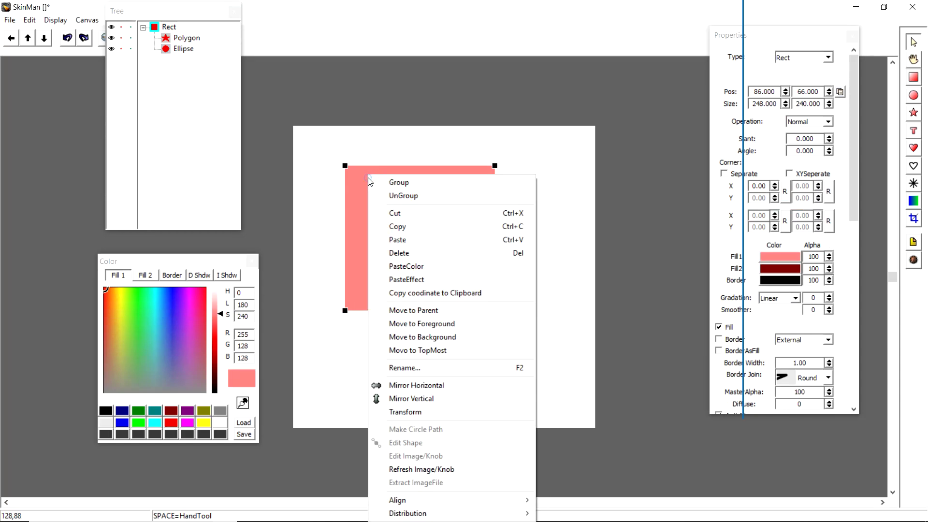
click(422, 255)
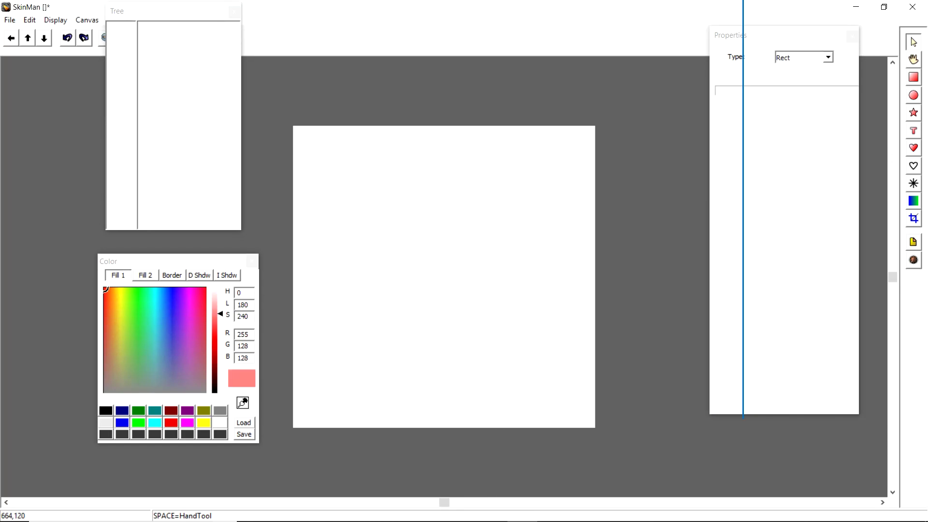
Step: Draw a circle about 56 by 56 at about position 56, 128, and paste a copy of it
click(913, 96)
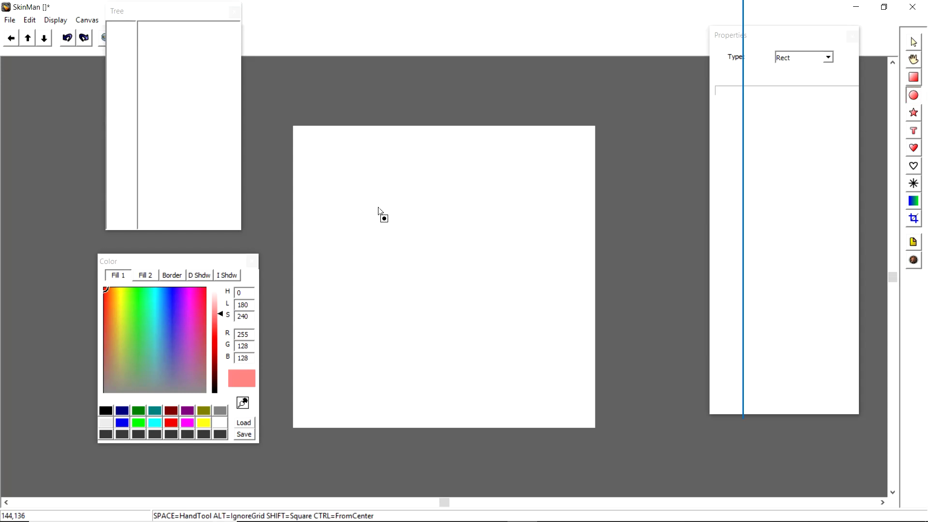
drag(327, 204, 362, 237)
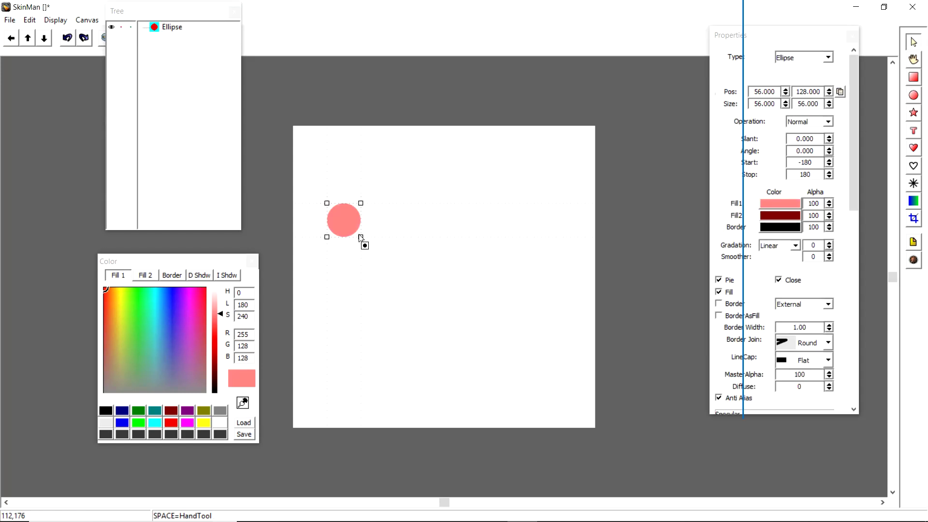
right_click(358, 230)
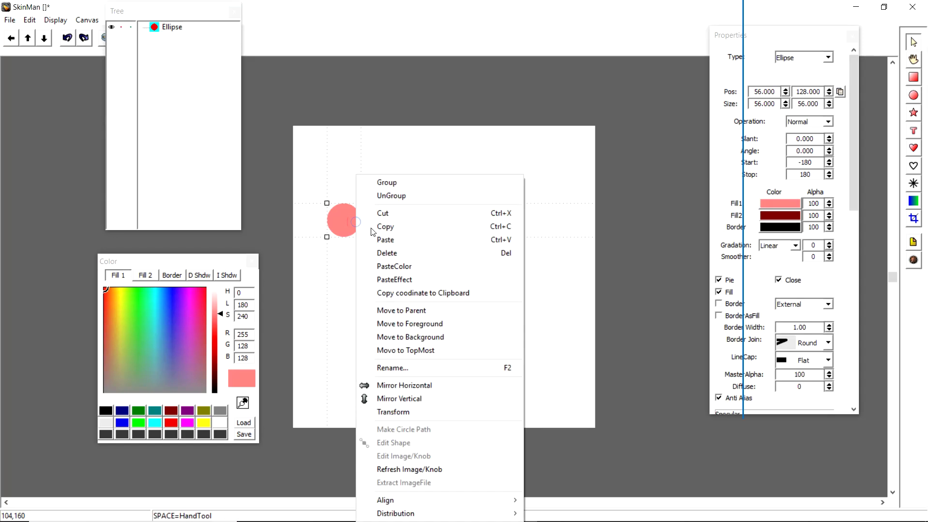
click(384, 225)
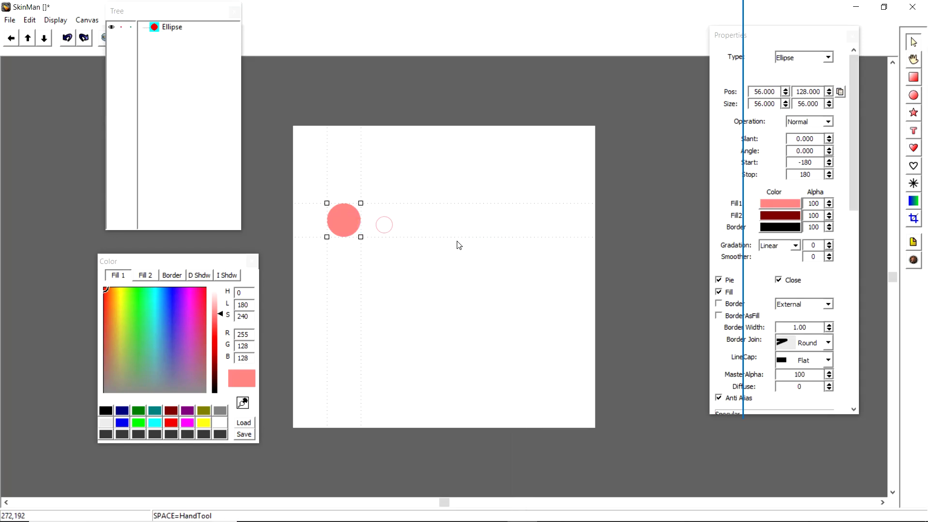
key(ctrl+v)
Step: Nudge the copied circle right and up to position 157, 86
key(Right)
key(Right)
key(Right)
key(Right)
key(Right)
key(Right)
key(Right)
key(Right)
key(Right)
key(Right)
key(Right)
key(Right)
key(Right)
key(Right)
key(Right)
key(Right)
key(Right)
key(Right)
key(Right)
key(Right)
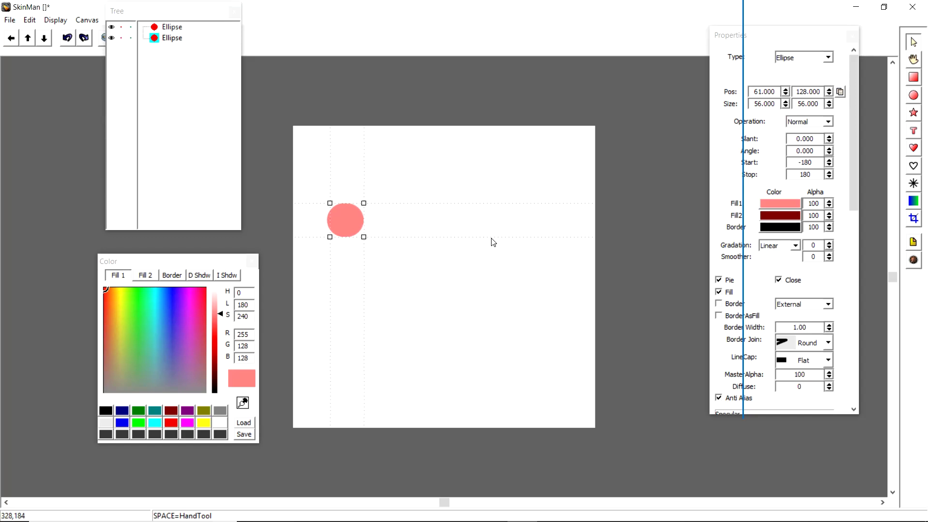
key(Right)
key(Right)
key(Right)
key(Right)
key(Right)
key(Right)
key(Right)
key(Right)
key(Right)
key(Right)
key(Right)
key(Right)
key(Right)
key(Right)
key(Right)
key(Right)
key(Right)
key(Right)
key(Right)
key(Right)
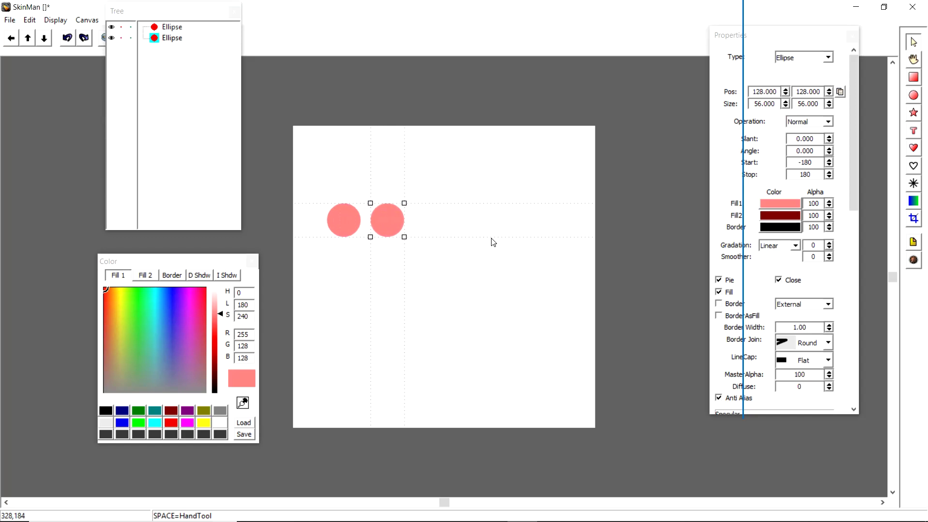
key(Right)
key(Right)
key(Right)
key(Right)
key(Right)
key(Right)
key(Right)
key(Right)
key(Right)
key(Right)
key(Right)
key(Right)
key(Right)
key(Up)
key(Up)
key(Up)
key(Up)
key(Up)
key(Up)
key(Up)
key(Up)
key(Up)
key(Up)
key(Up)
key(Up)
key(Up)
key(Up)
key(Up)
key(Up)
key(Up)
key(Up)
key(Up)
key(Up)
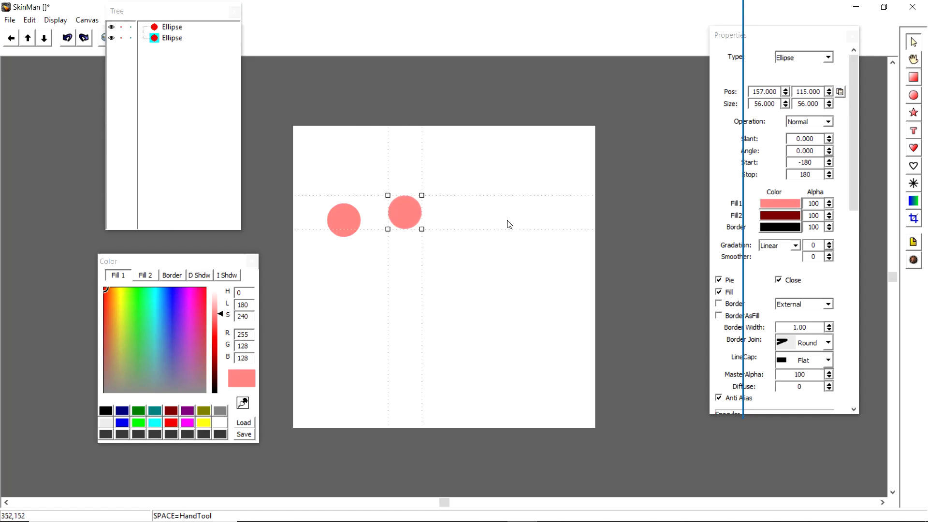
key(Up)
key(Up)
key(Up)
key(Up)
key(Up)
key(Up)
key(Up)
key(Up)
key(Up)
key(Up)
key(Up)
key(Up)
key(Up)
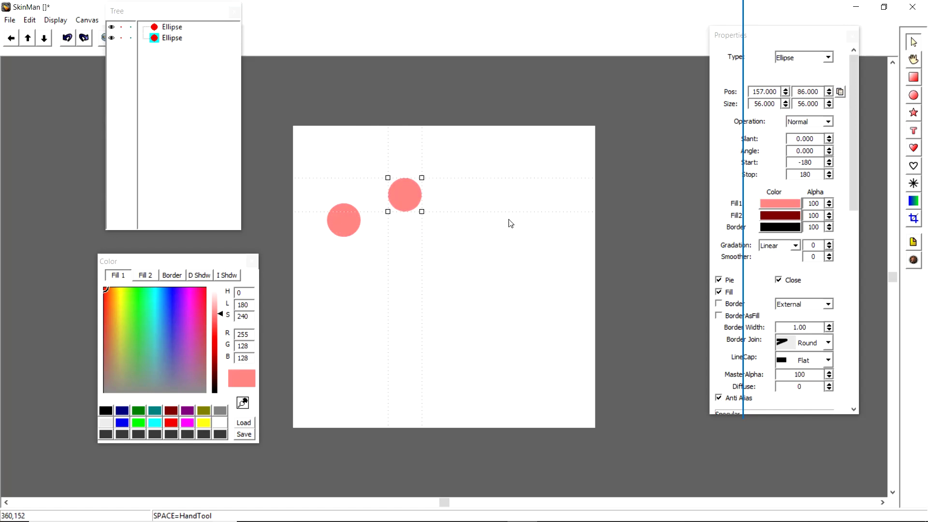
Step: Duplicate both circles together and move the copies lower right by about 176, 64, clear of the originals
drag(486, 253, 335, 197)
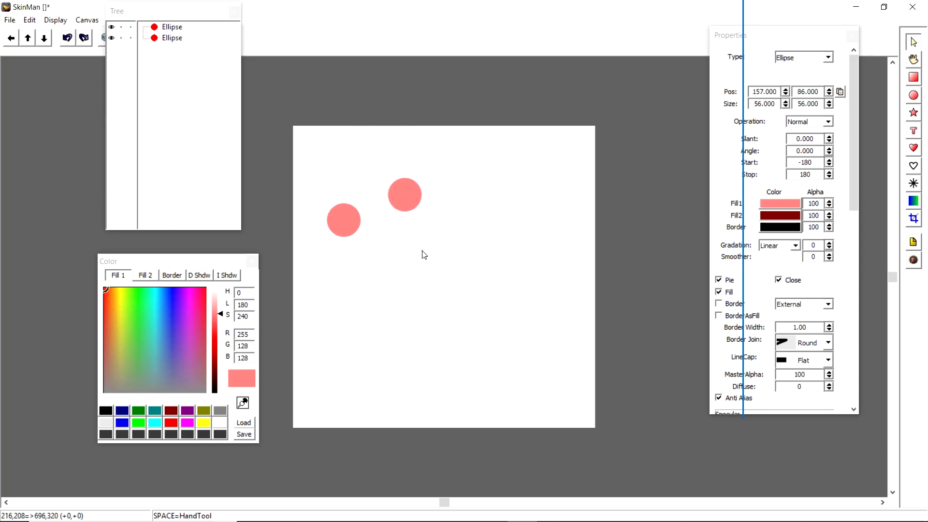
drag(457, 262, 305, 156)
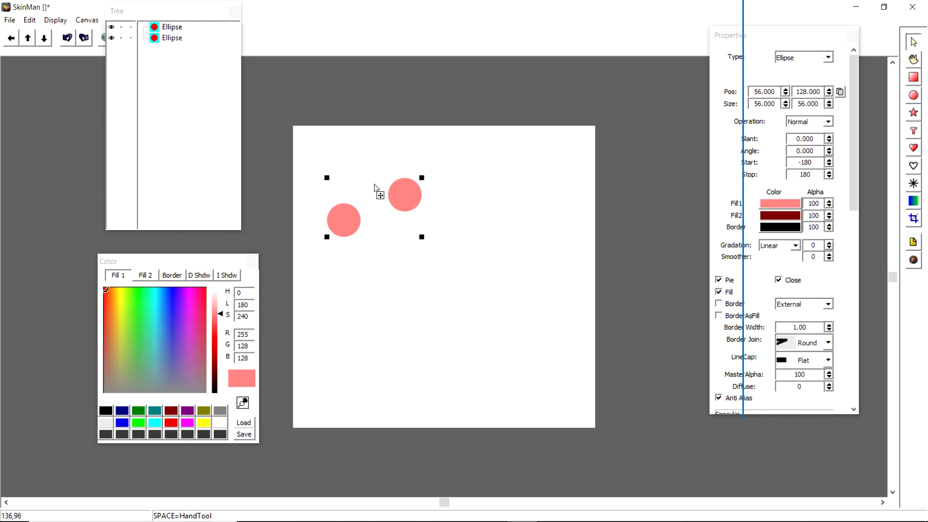
key(ctrl+d)
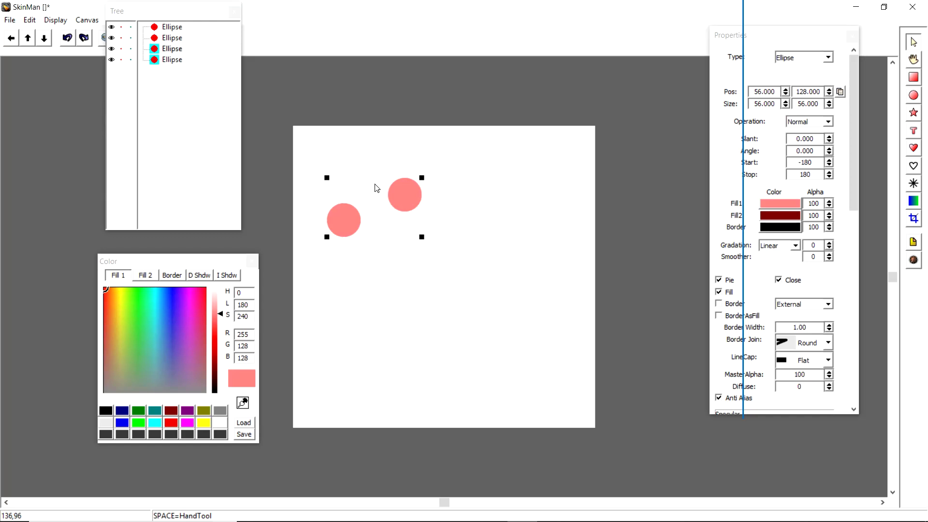
drag(400, 192, 503, 234)
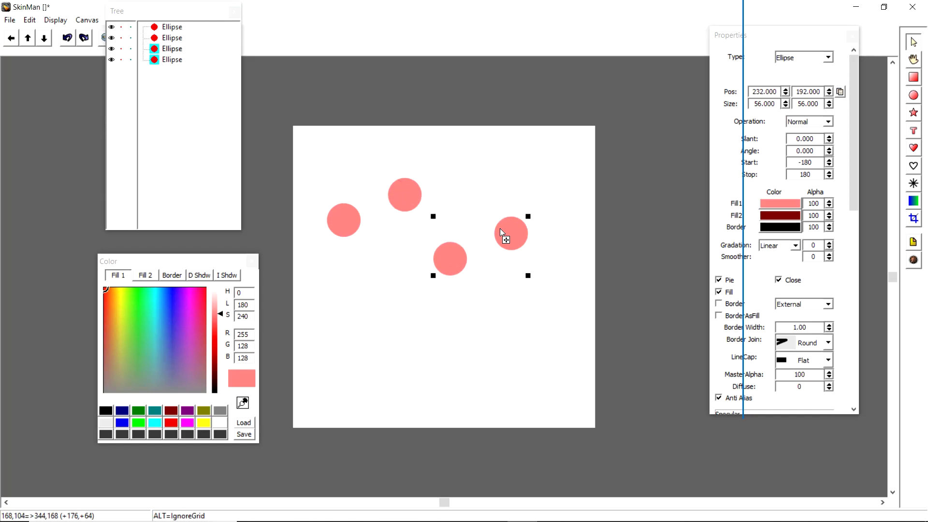
click(556, 363)
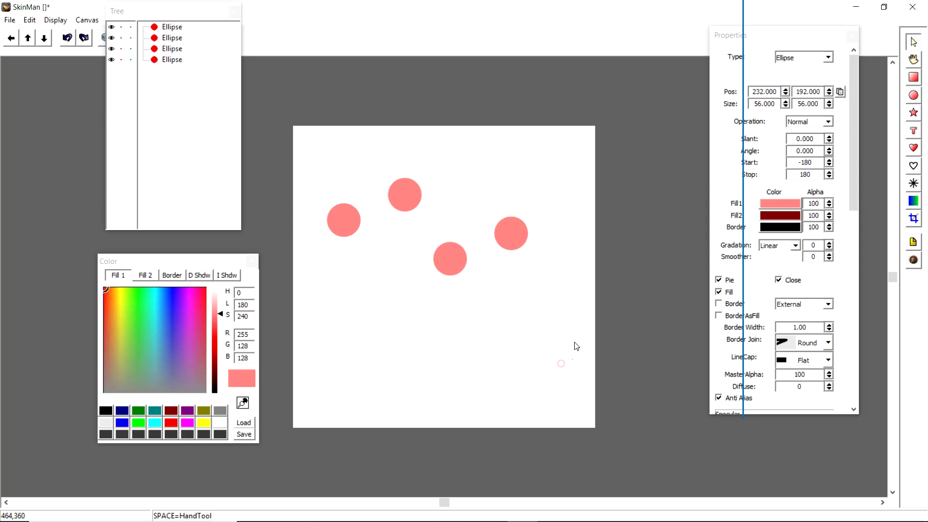
Step: Select all four circles and distribute them evenly by Horizontal Center and by Vertical Center
drag(573, 344, 301, 158)
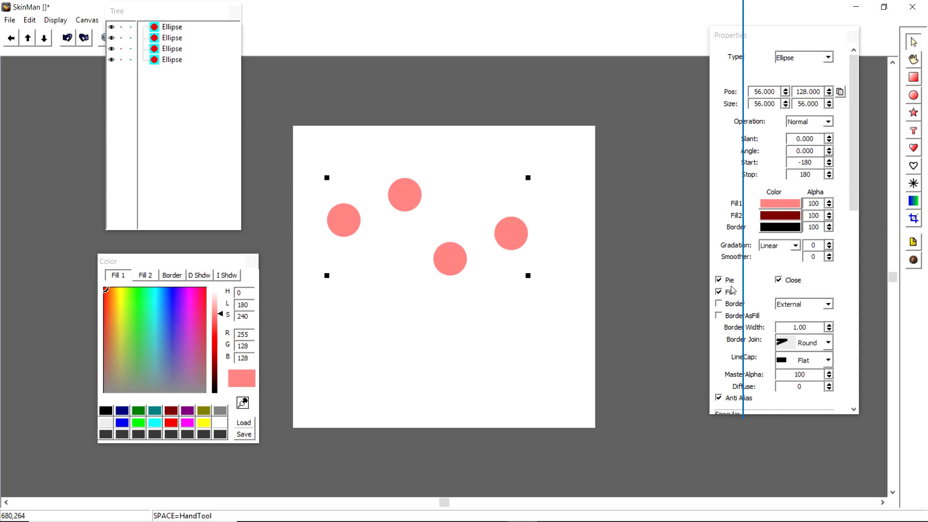
right_click(511, 232)
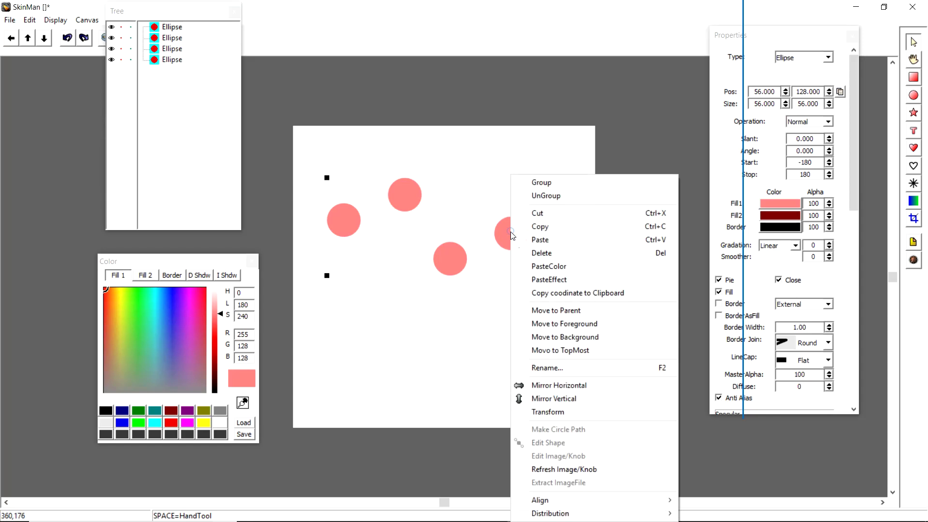
mouse_move(593, 499)
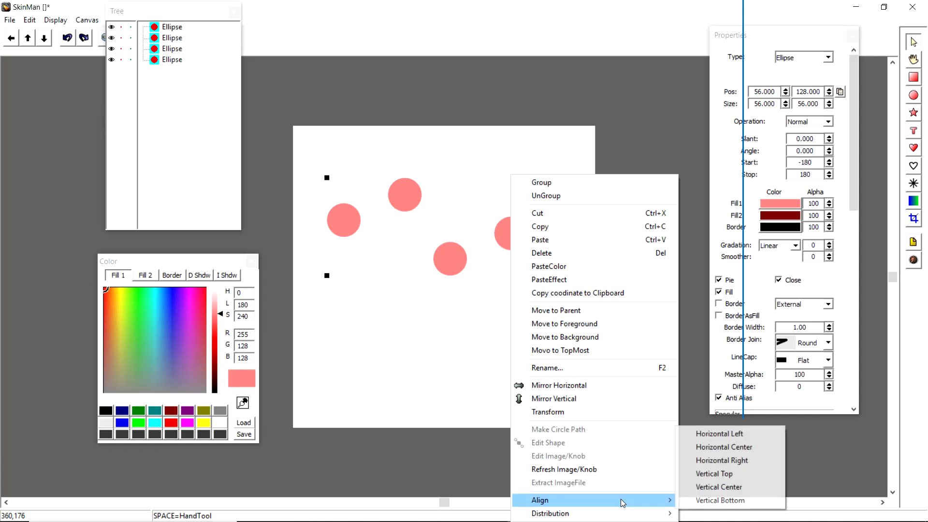
mouse_move(620, 517)
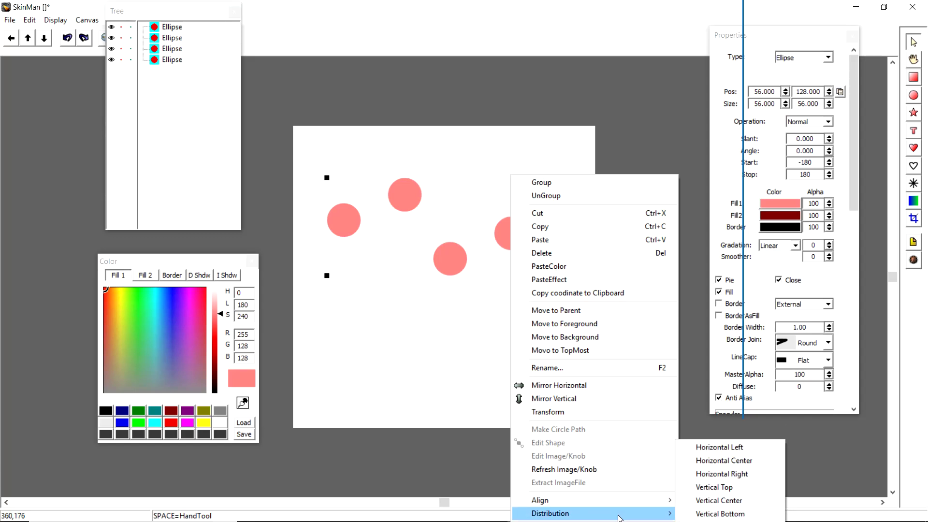
click(718, 461)
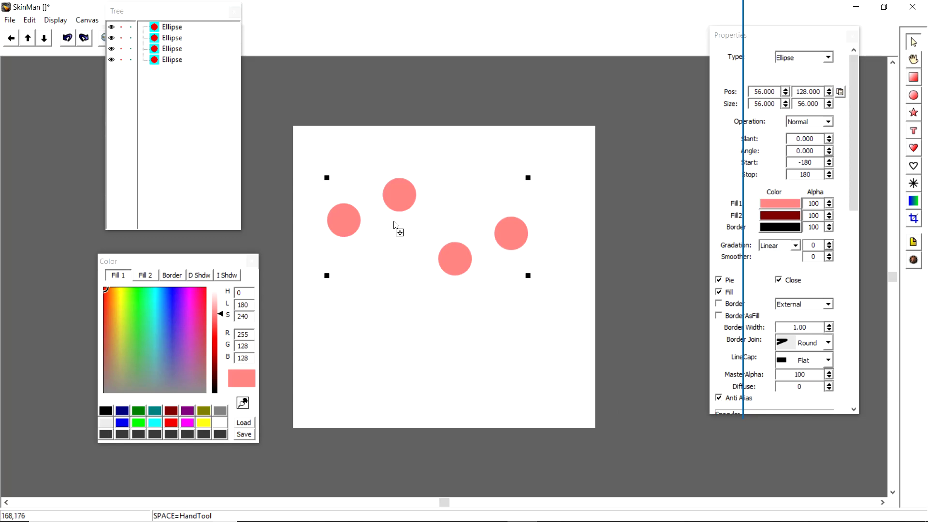
right_click(513, 235)
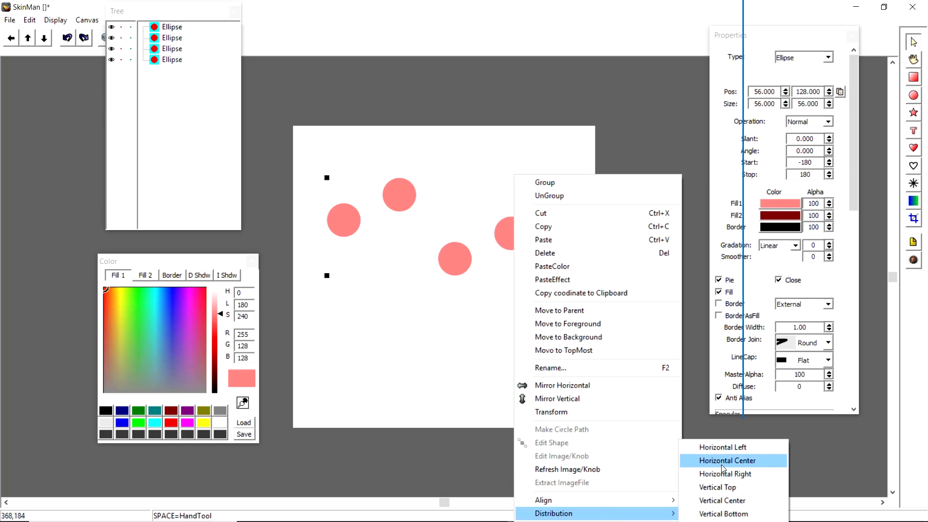
click(735, 503)
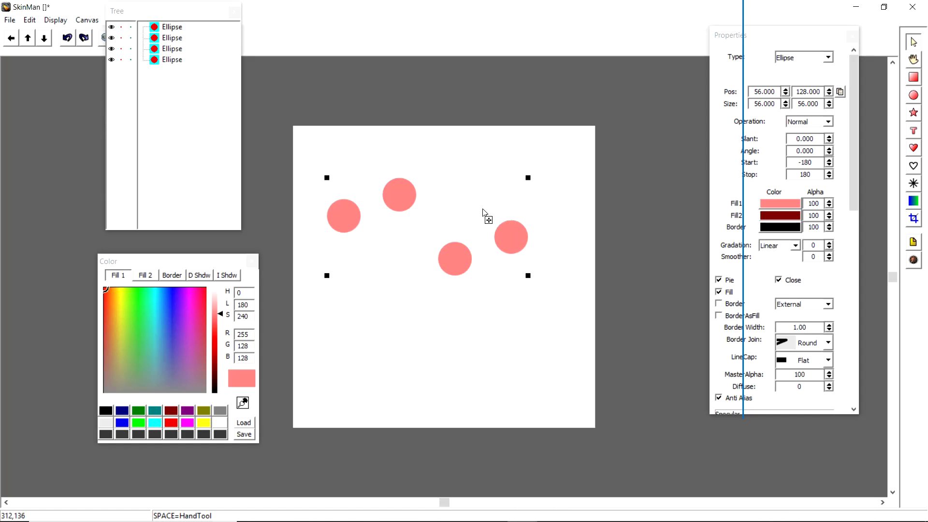
Step: Reselect all four circles and align them to the Vertical Center so they form one row
click(506, 319)
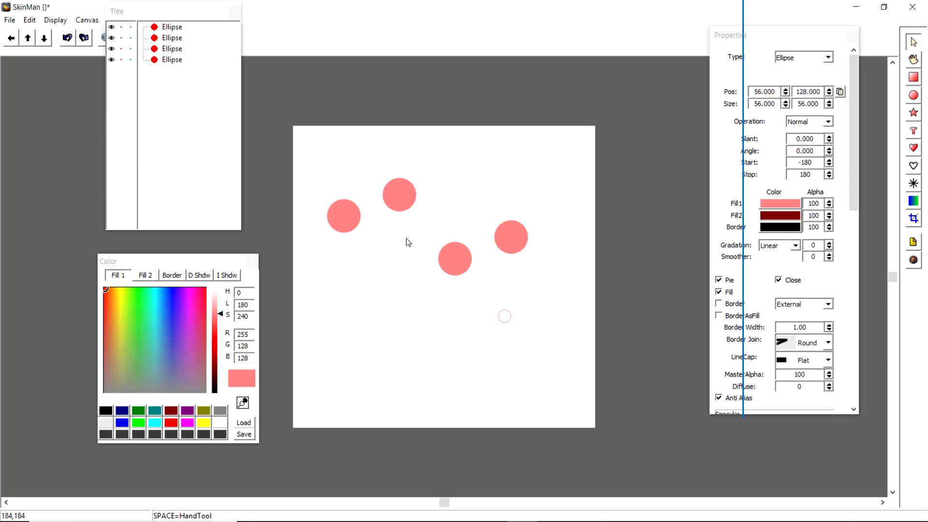
drag(322, 165, 598, 318)
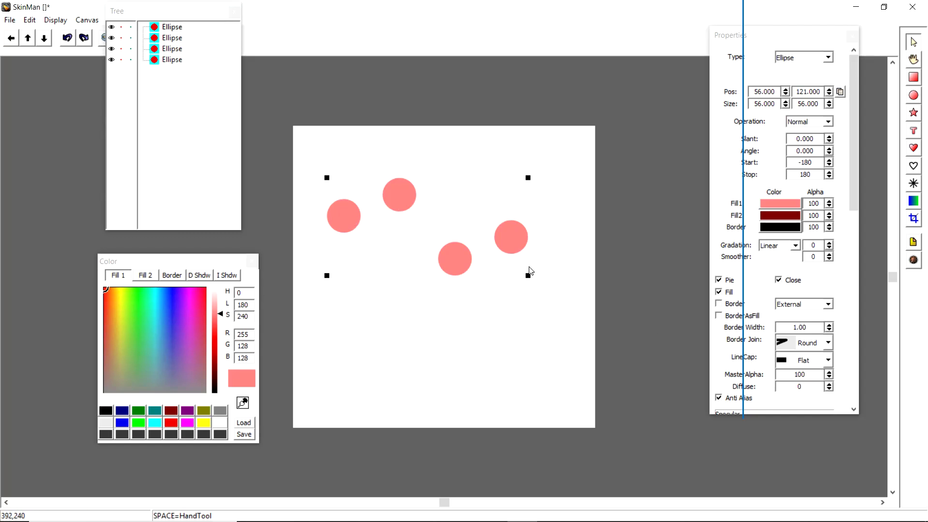
right_click(520, 252)
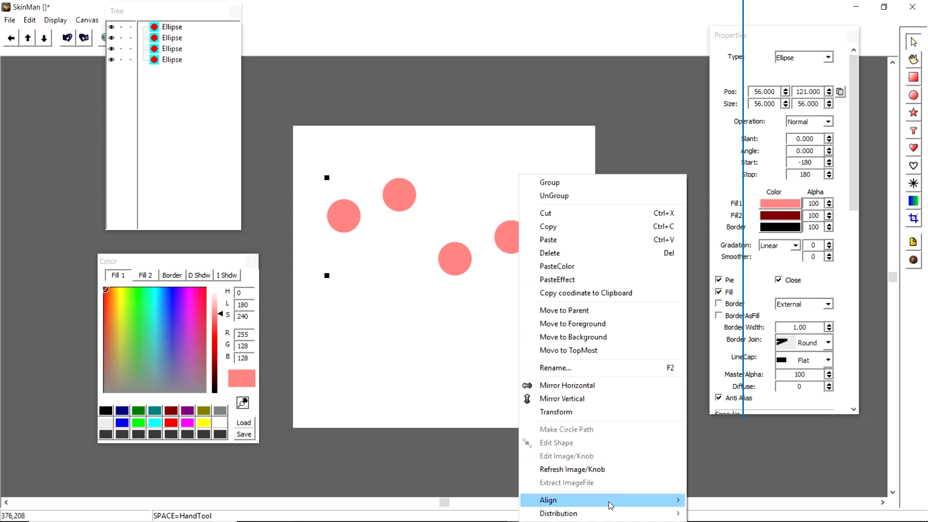
mouse_move(616, 500)
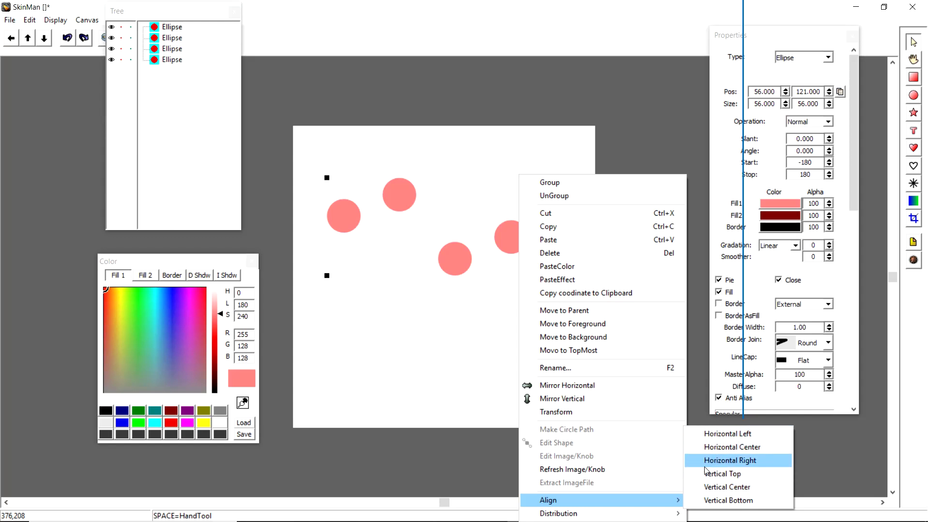
click(730, 488)
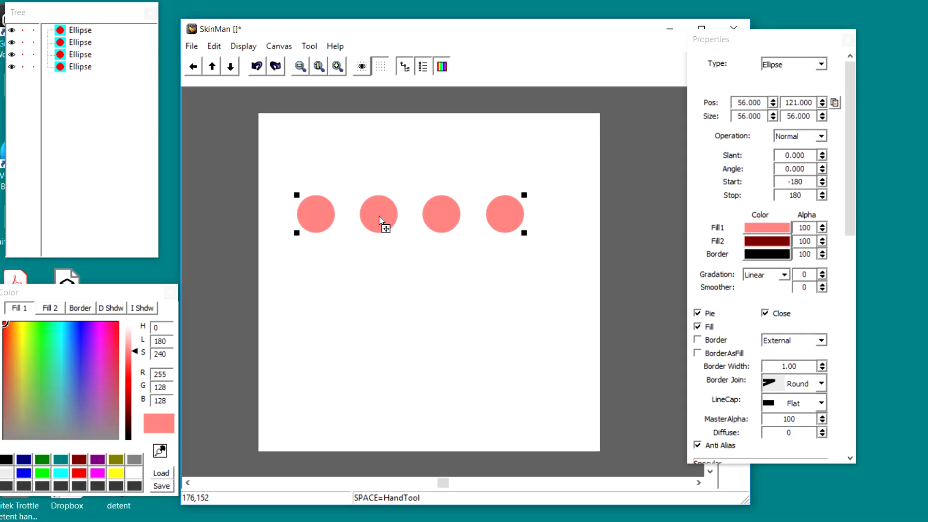
Step: Delete all four circles and move the Properties window clear of the drawing tools
right_click(380, 219)
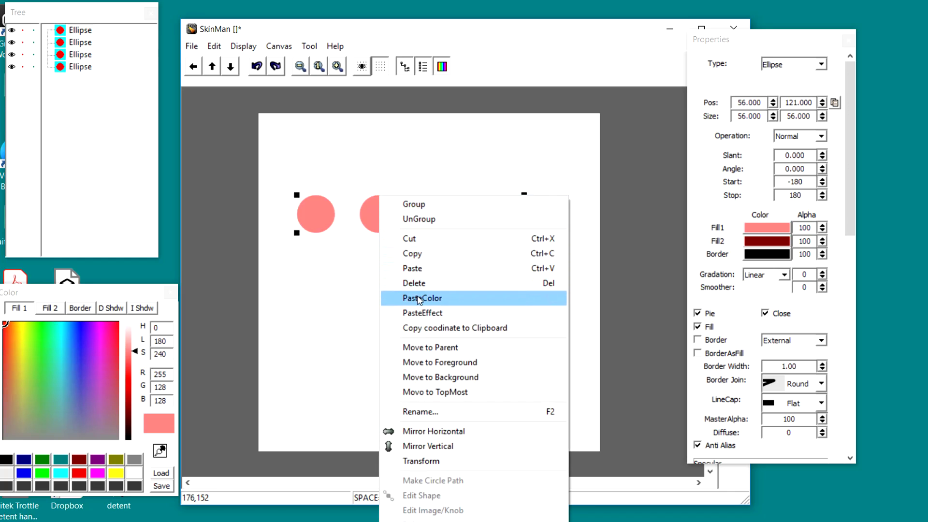
click(430, 283)
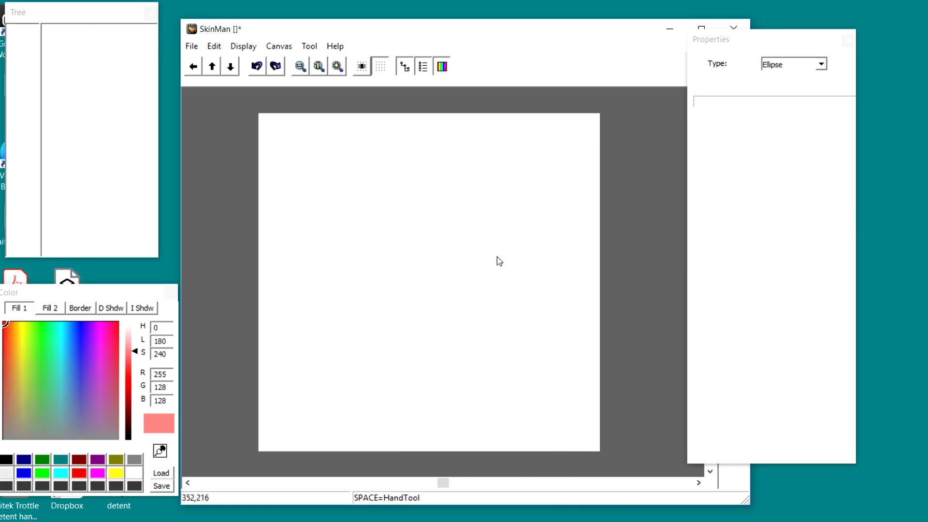
drag(765, 35, 835, 52)
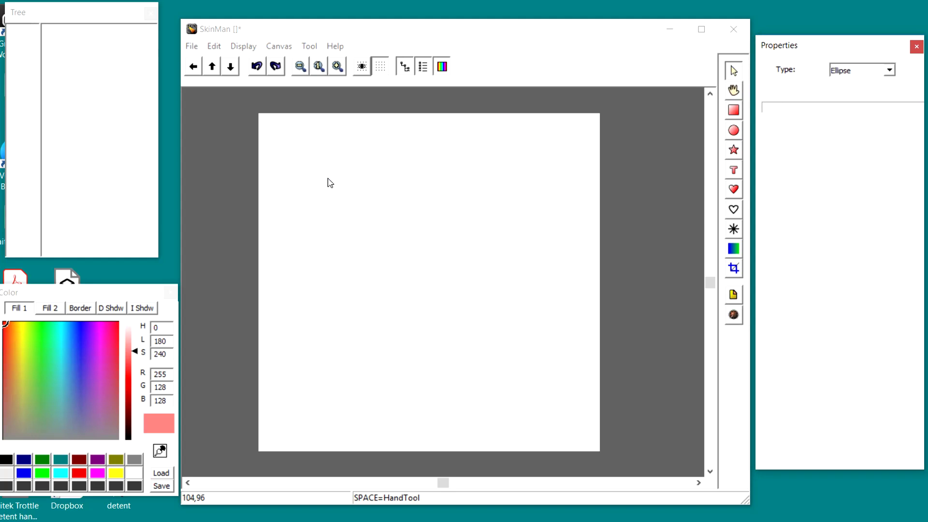
drag(330, 181, 508, 334)
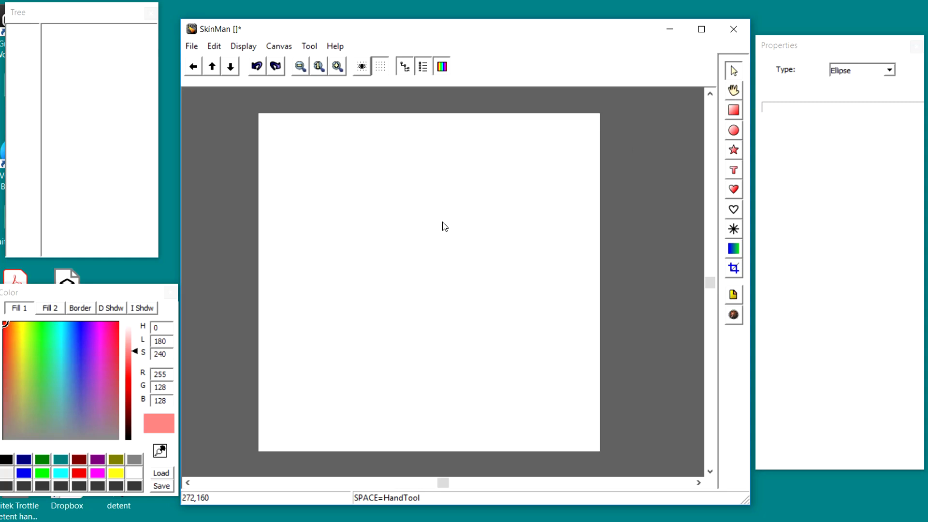
Step: Draw a rectangle about 104 by 128 at about position 224, 168, and keep it selected
click(734, 111)
drag(411, 226, 481, 315)
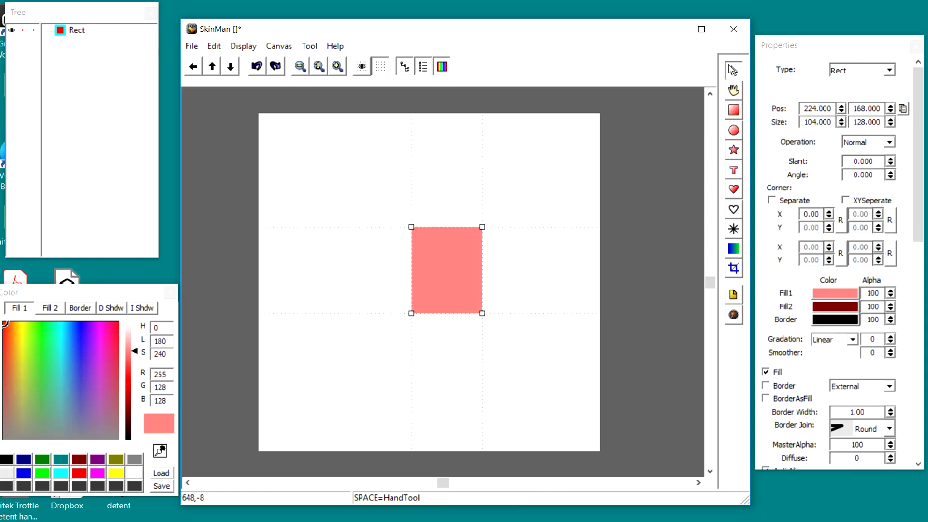
click(733, 91)
drag(469, 279, 496, 285)
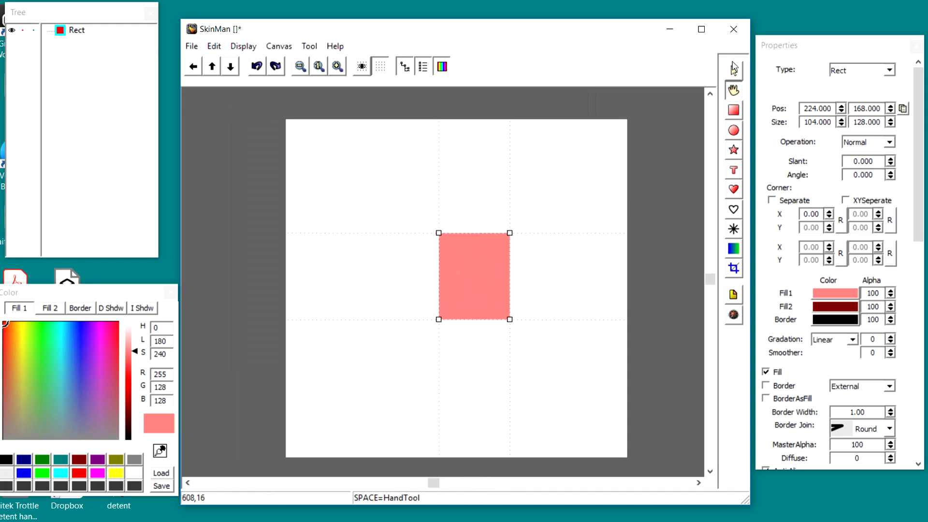
click(733, 70)
drag(372, 205, 557, 359)
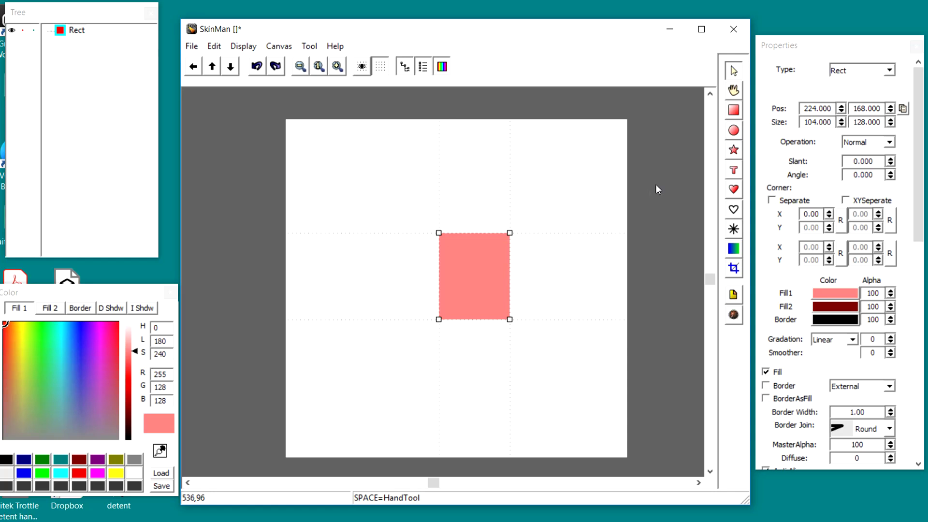
Step: Enlarge the rectangle to about 224 by 240 and move it to about position 136, 80
right_click(469, 285)
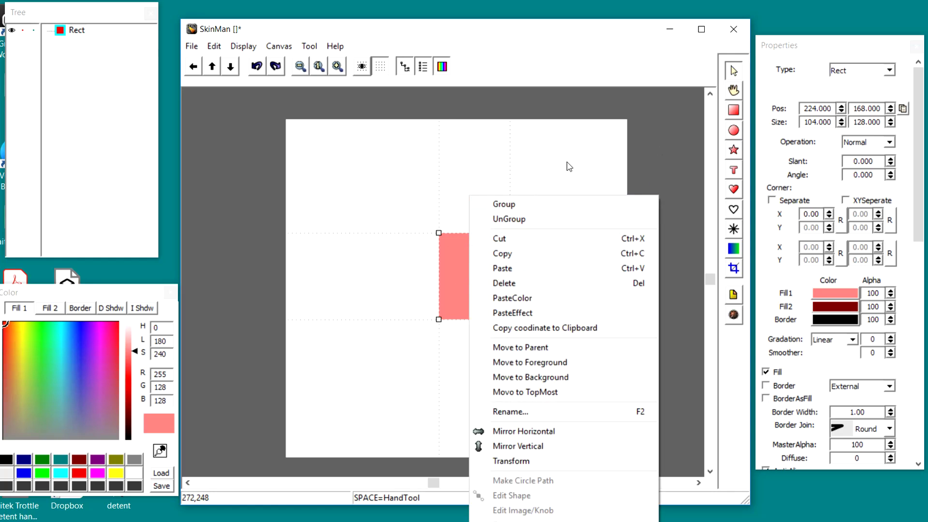
click(496, 170)
drag(473, 277, 439, 249)
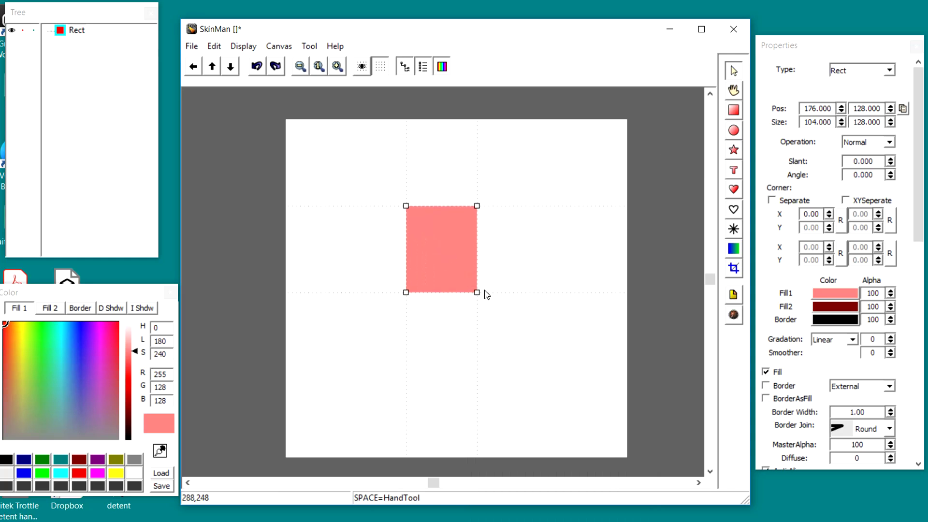
drag(477, 292, 558, 369)
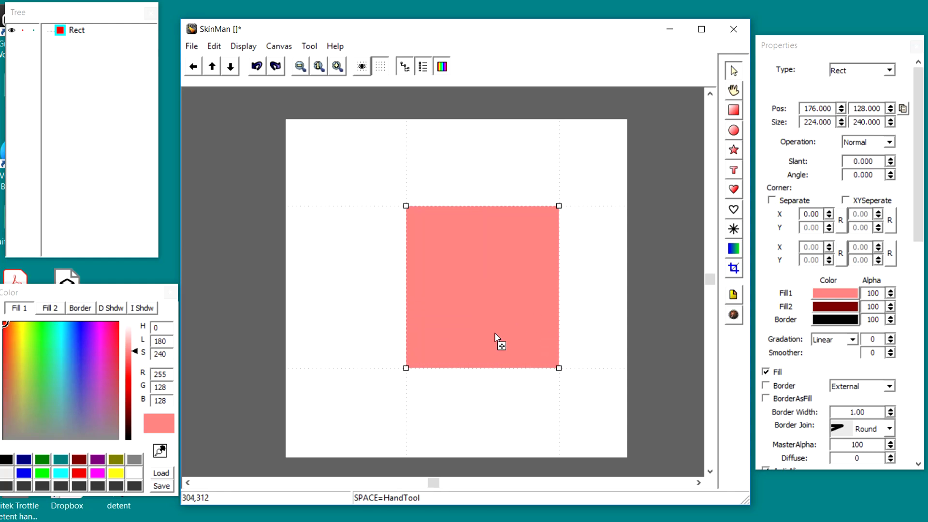
drag(504, 246, 476, 211)
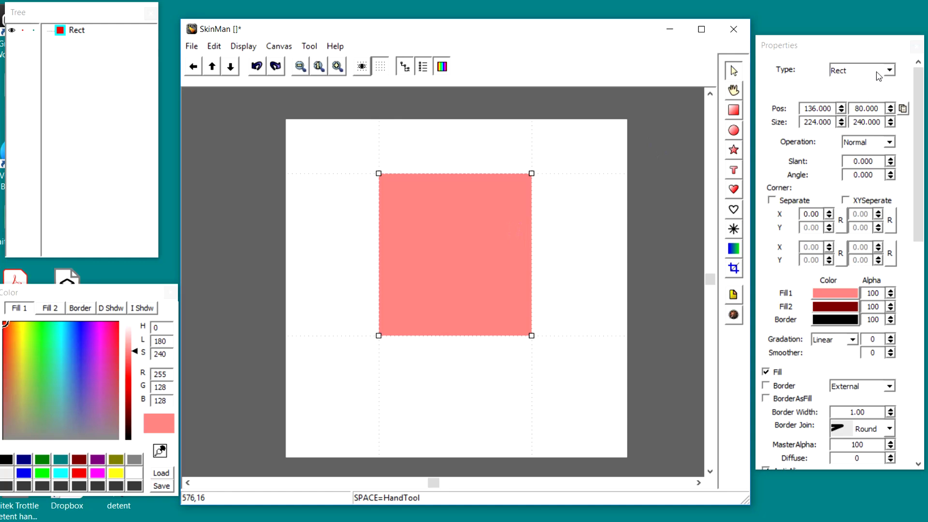
Step: Change the rectangle's type to Ellipse and to Text, and set it back to Rect
drag(855, 42, 852, 43)
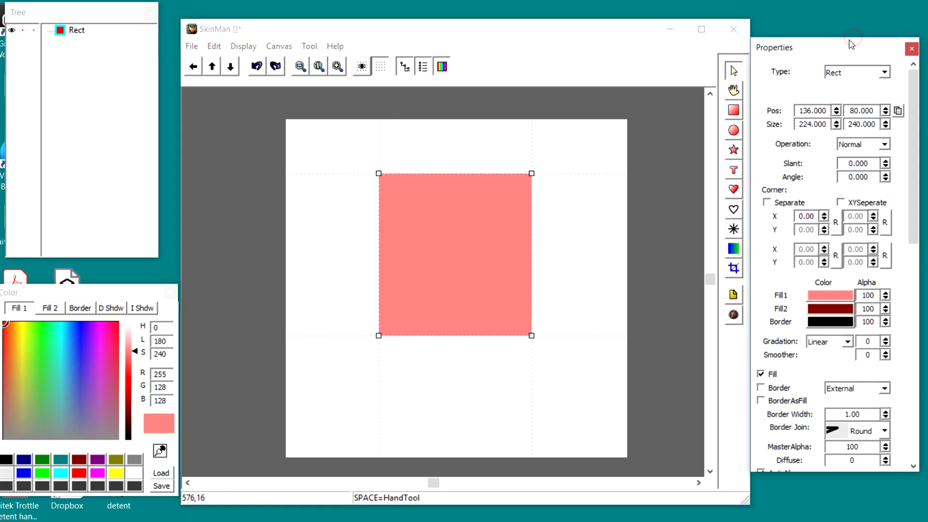
click(841, 75)
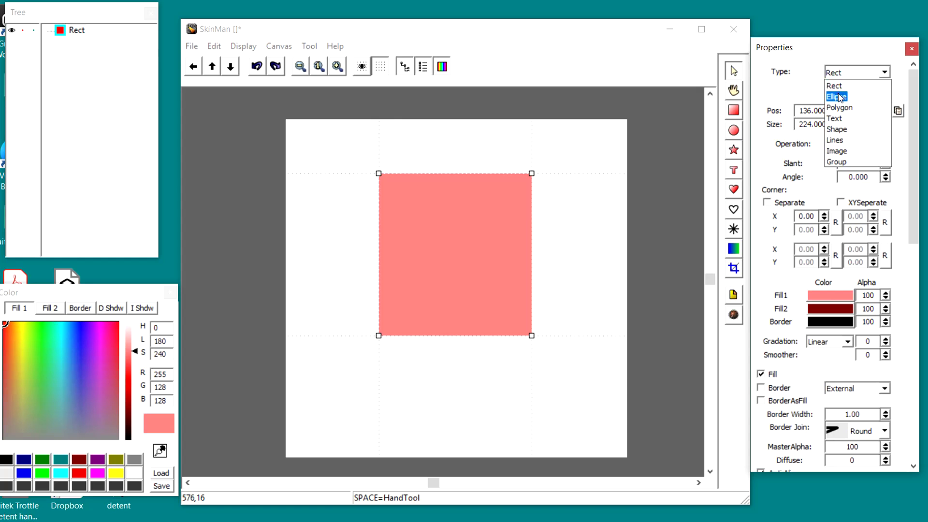
click(837, 96)
click(839, 72)
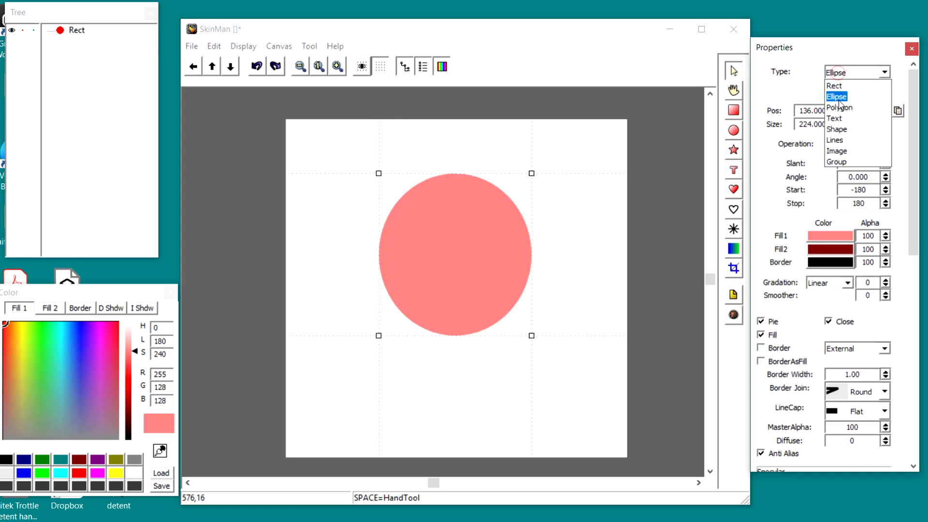
click(840, 118)
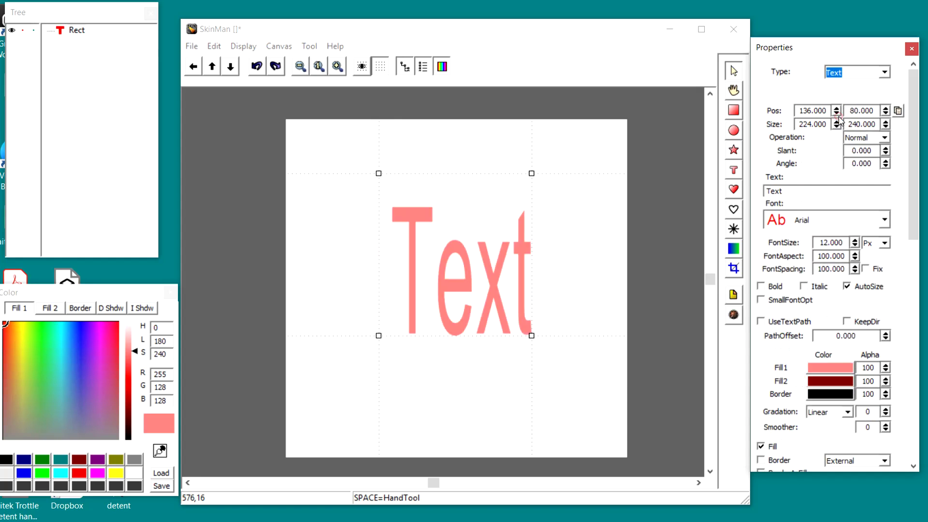
click(843, 74)
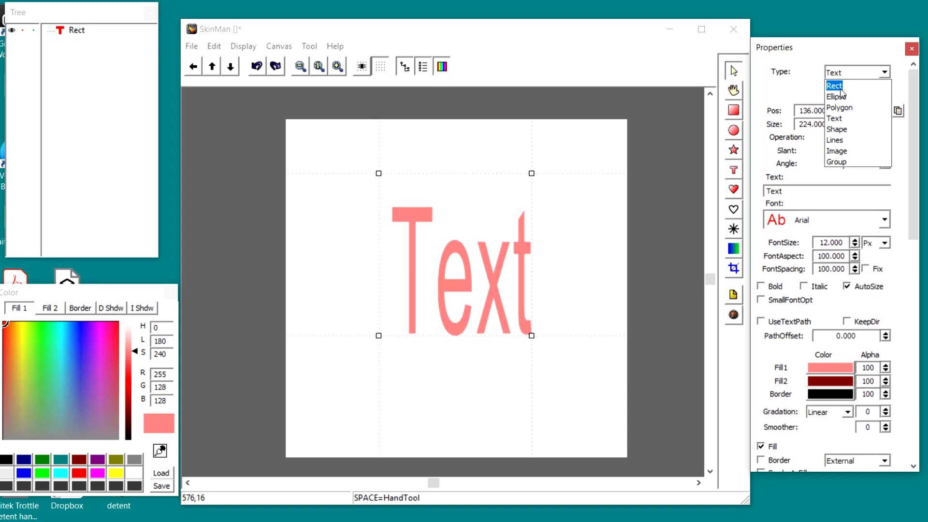
click(835, 86)
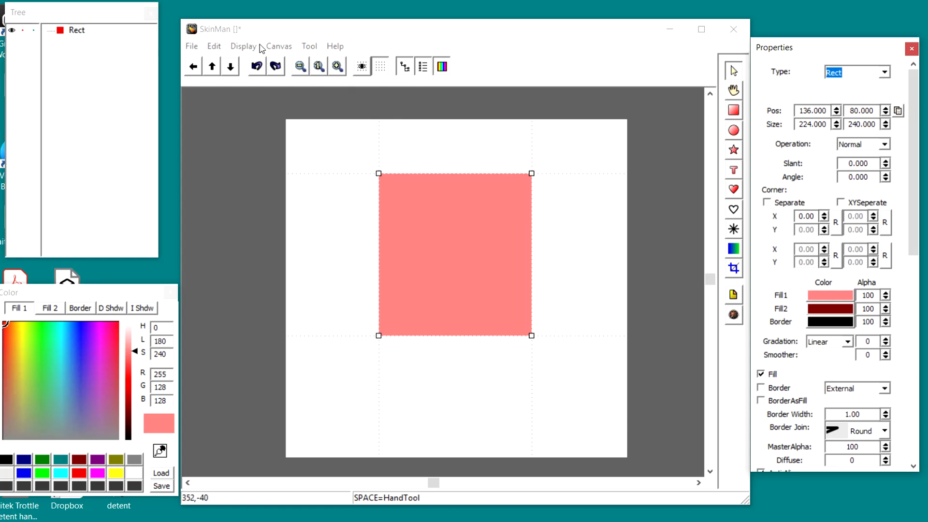
right_click(448, 223)
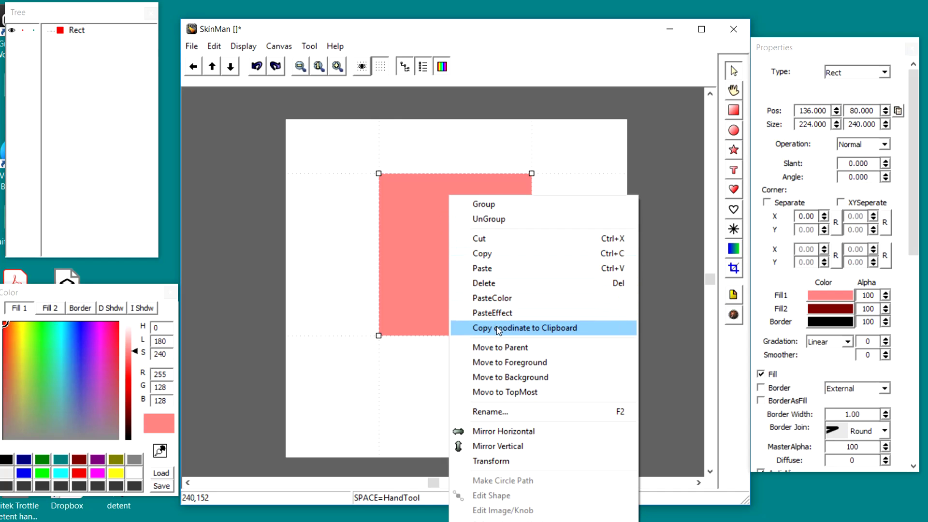
click(572, 162)
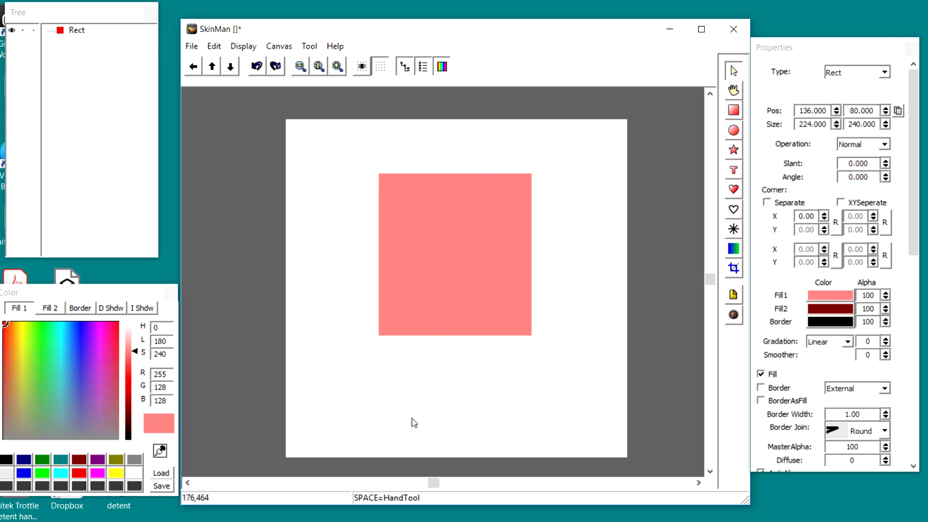
Step: Try slants up to 10 on the rectangle, set its slant back to 0 and its angle to -1
click(469, 304)
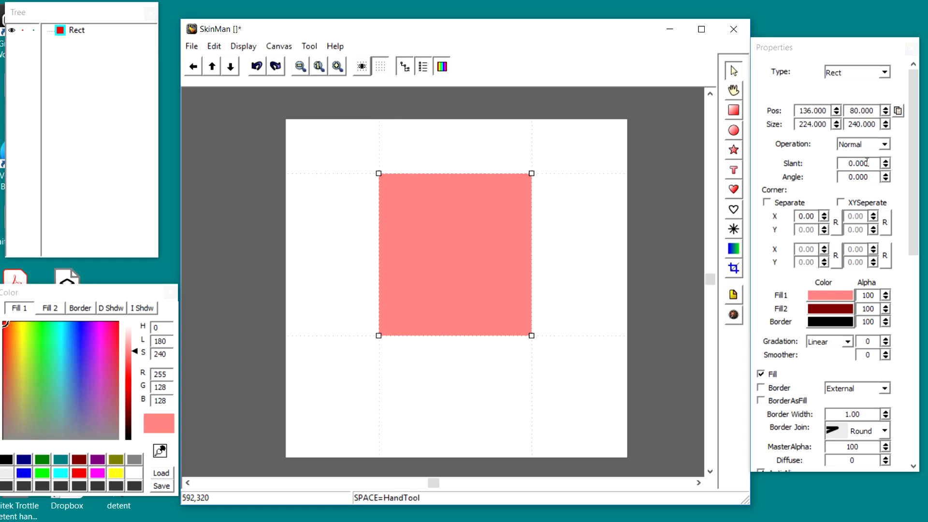
scroll(864, 164, up, 1)
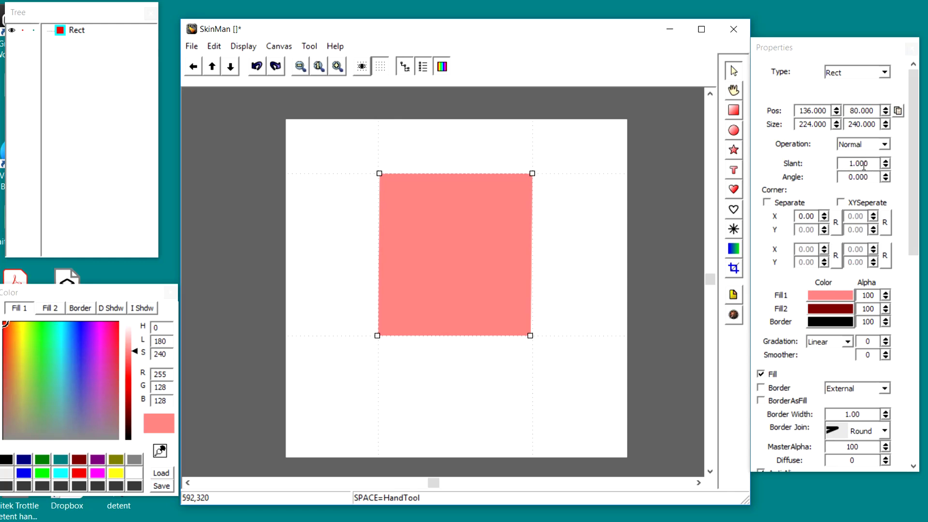
scroll(864, 166, up, 6)
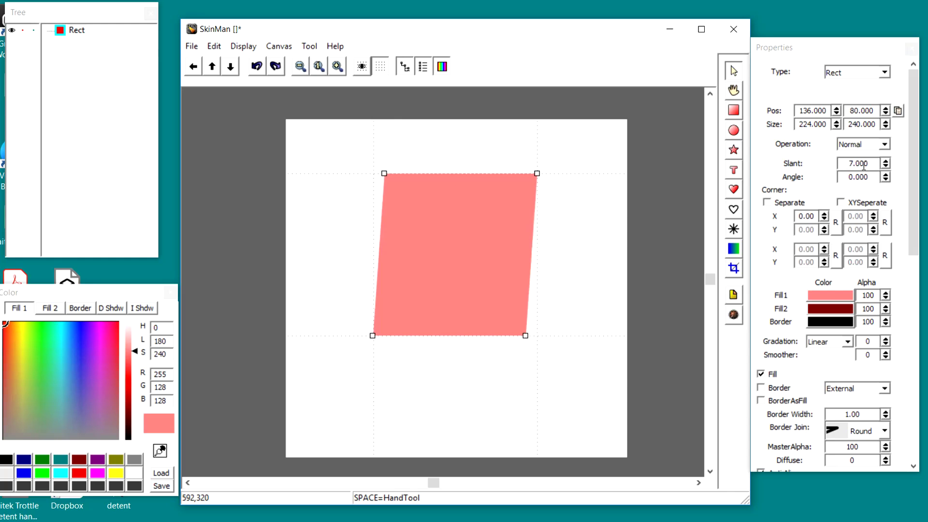
scroll(864, 166, down, 3)
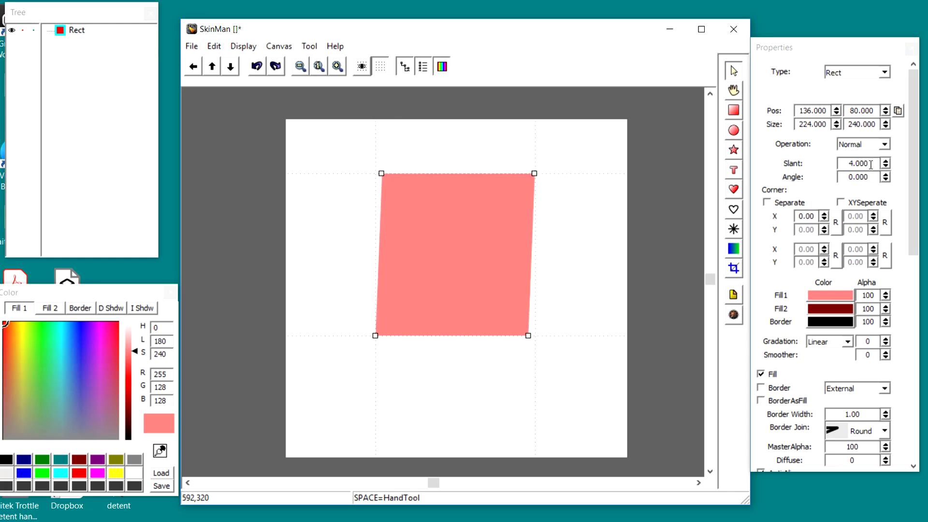
scroll(870, 165, down, 2)
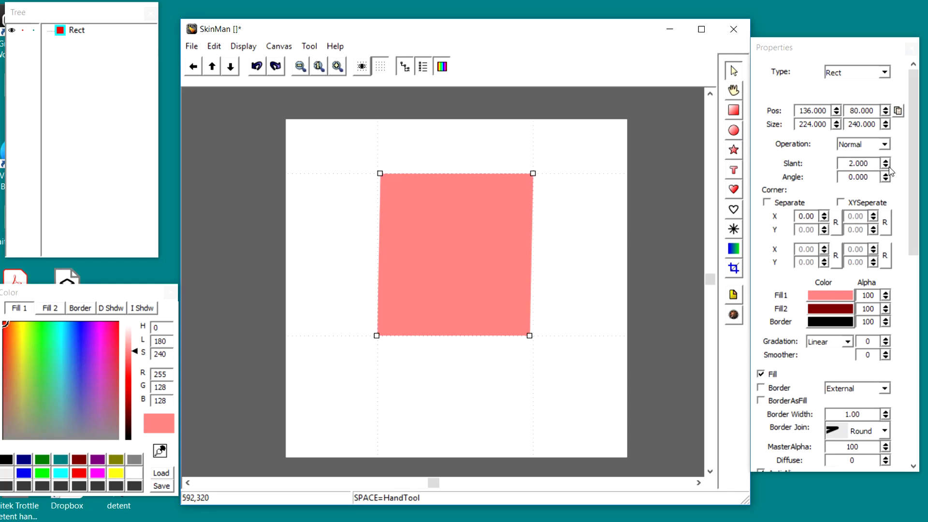
click(886, 166)
mouse_move(893, 167)
mouse_down()
mouse_move(900, 158)
mouse_move(899, 181)
mouse_move(897, 164)
mouse_up()
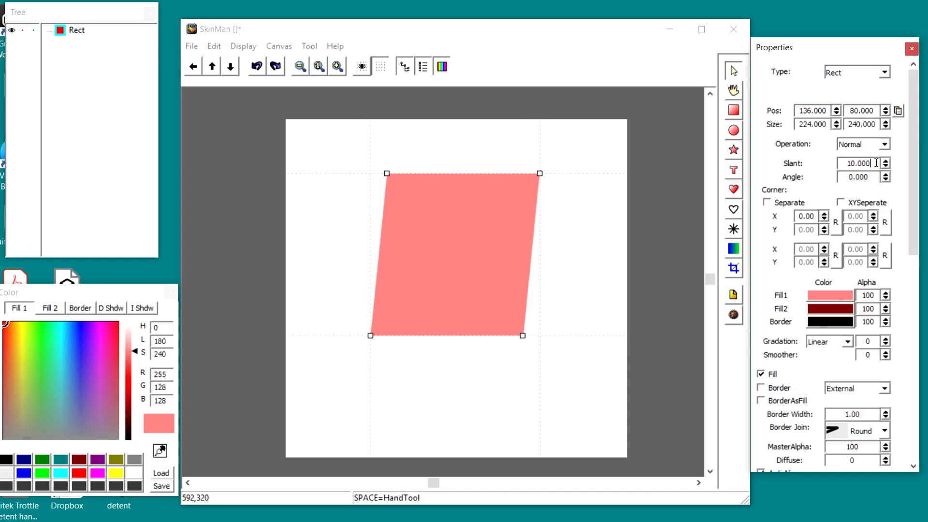
double_click(876, 163)
text(0)
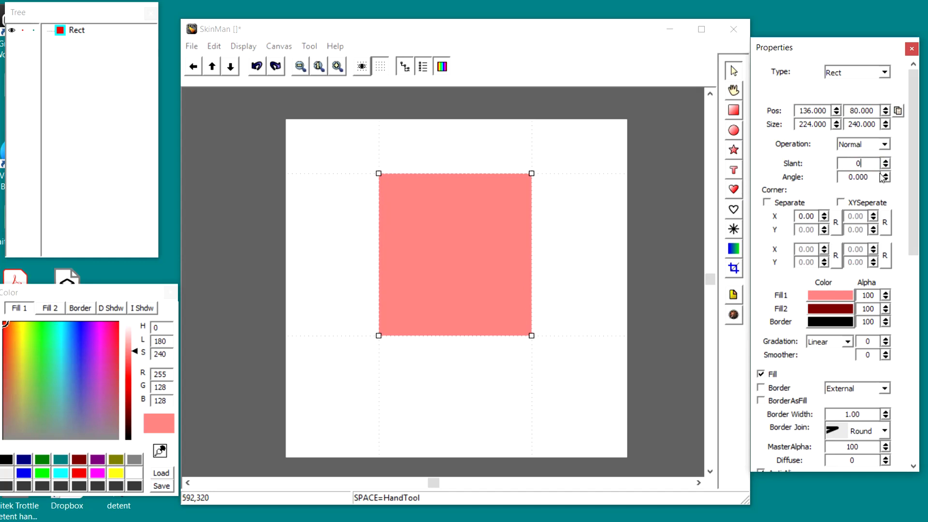
mouse_move(884, 180)
mouse_down()
mouse_move(886, 170)
mouse_move(878, 180)
mouse_up()
Step: Draw a second rectangle about 112 by 112 at about position 336, 168 and fill it light green (167, 232, 151)
click(733, 110)
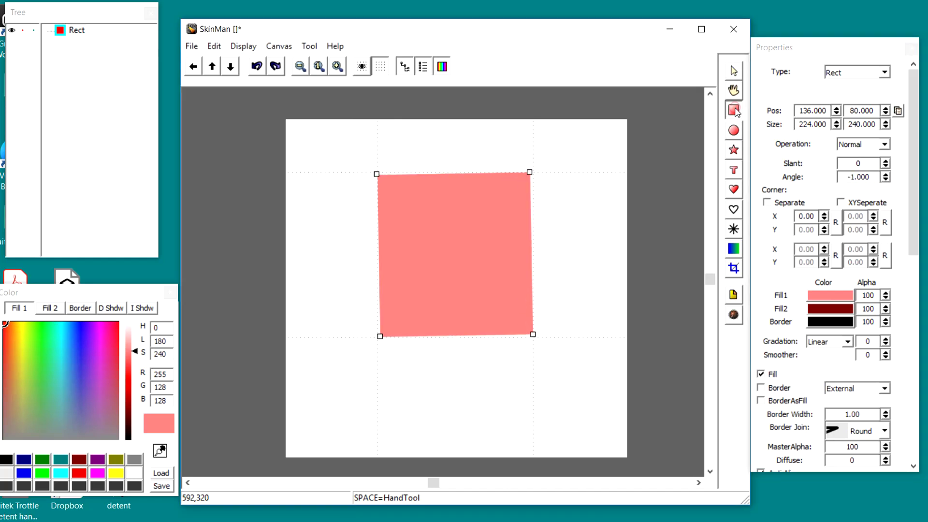
mouse_move(516, 232)
mouse_down()
mouse_move(594, 321)
mouse_move(591, 308)
mouse_up()
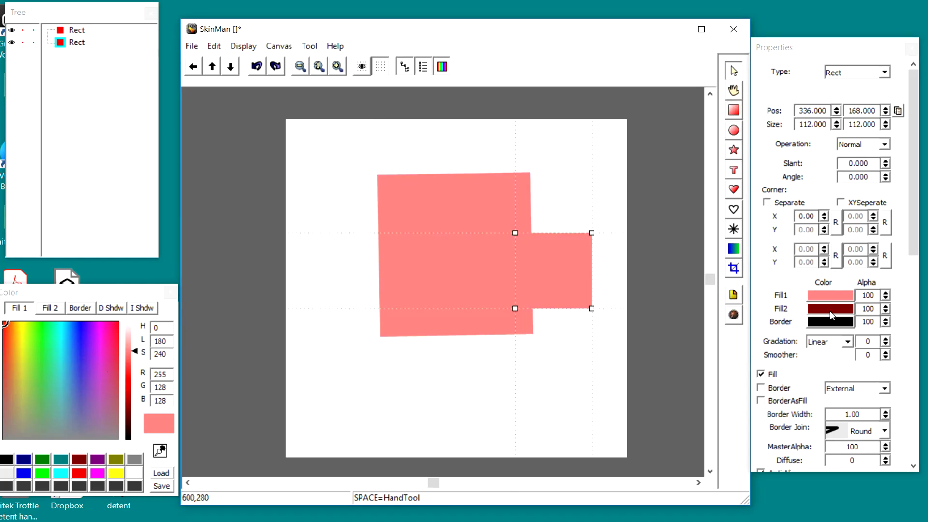
click(833, 295)
click(37, 363)
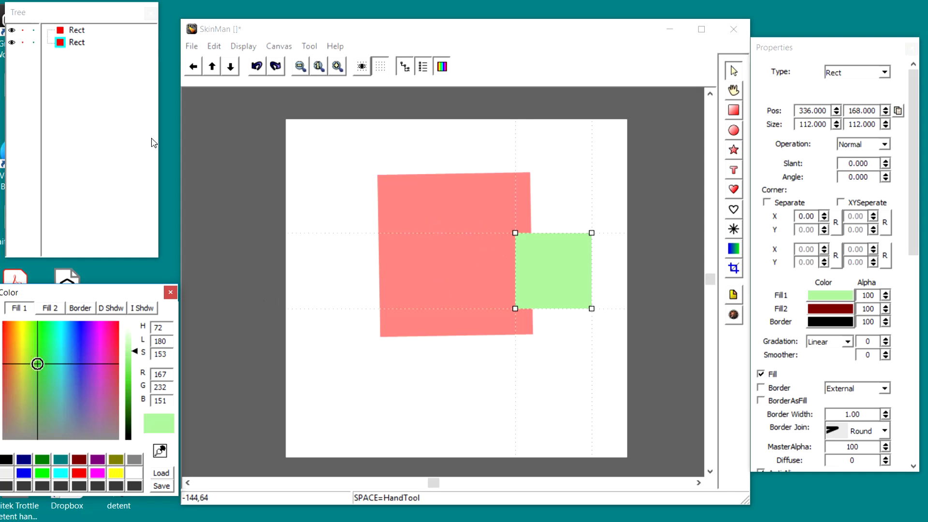
Step: Nest the green rectangle under the pink one in the tree, and set the pink parent's angle to -6
click(64, 46)
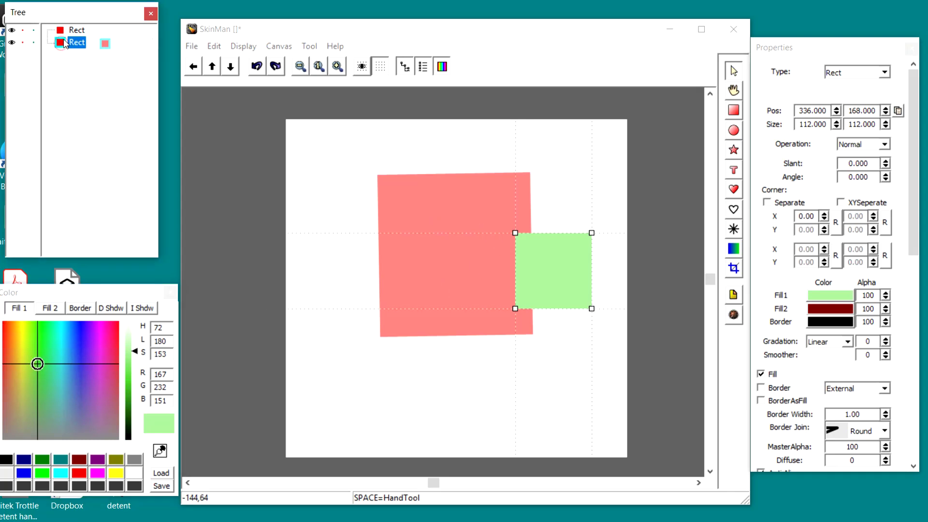
drag(68, 43, 62, 32)
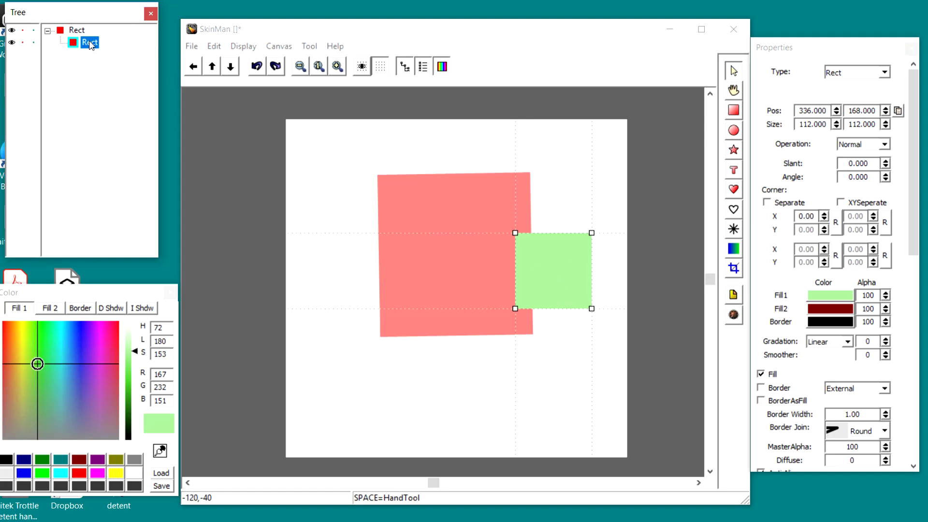
click(451, 233)
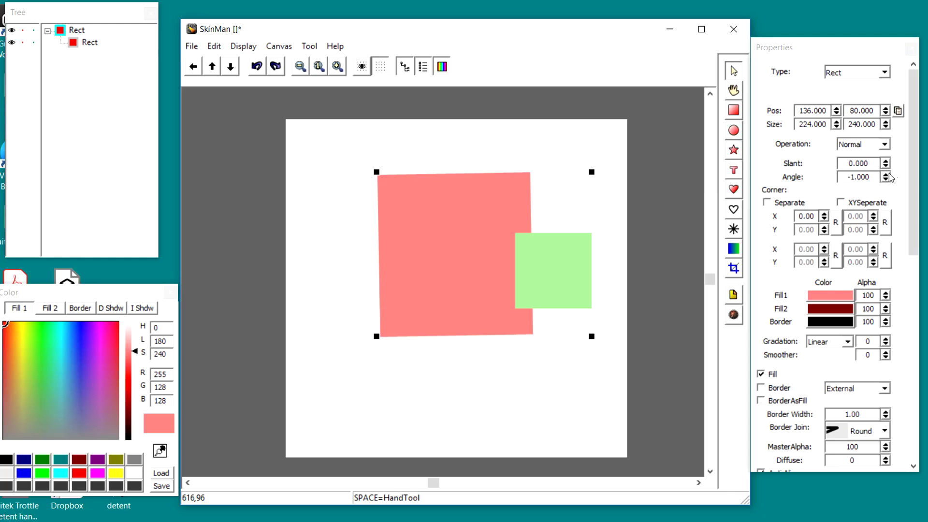
mouse_move(889, 180)
mouse_down()
mouse_move(888, 165)
mouse_move(890, 185)
mouse_up()
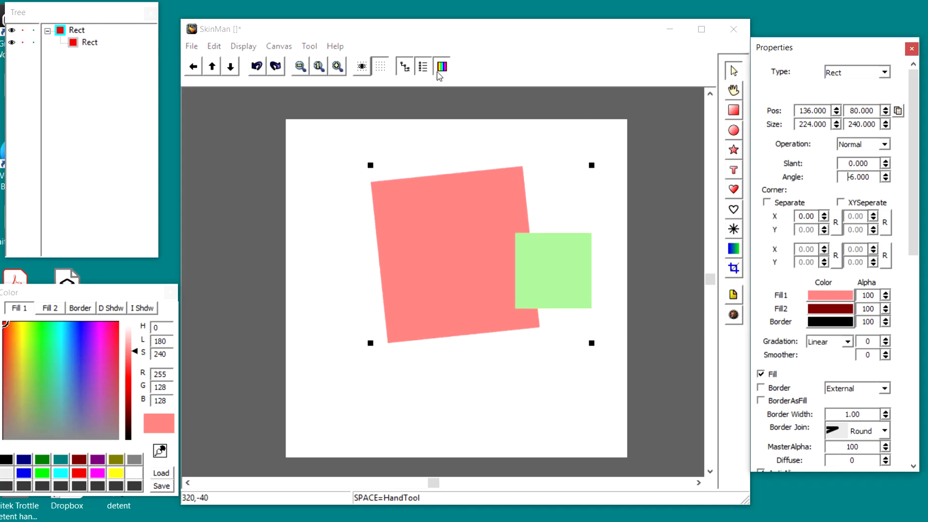
Step: Set the green child rectangle's angle to -21 and the pink parent's angle to 0
click(89, 42)
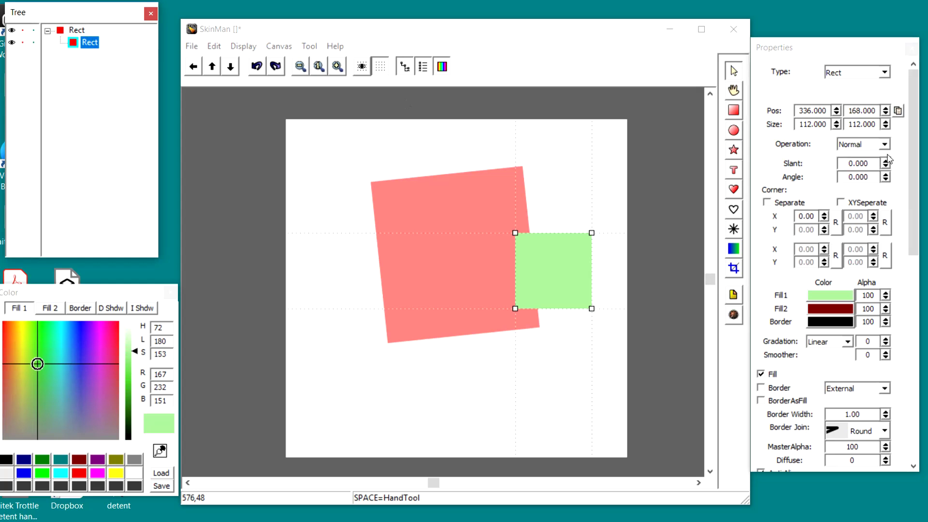
drag(889, 180, 886, 197)
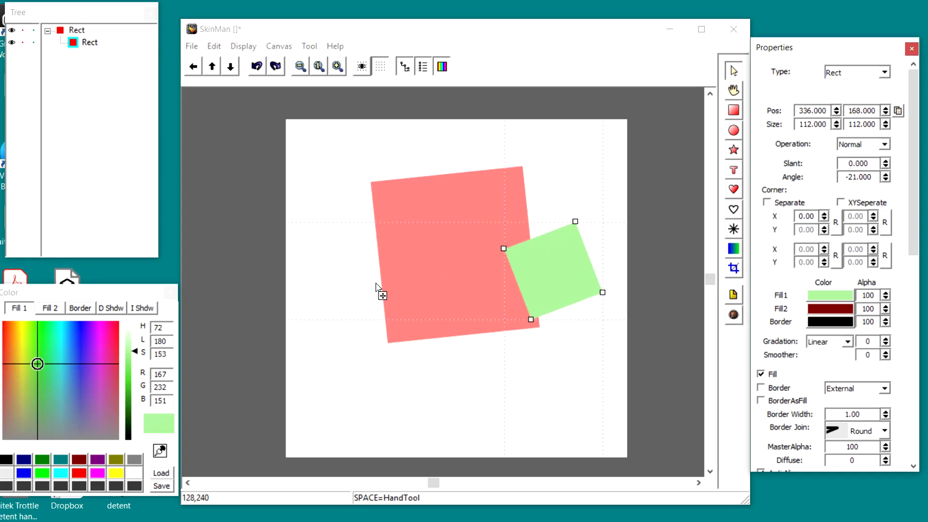
click(448, 262)
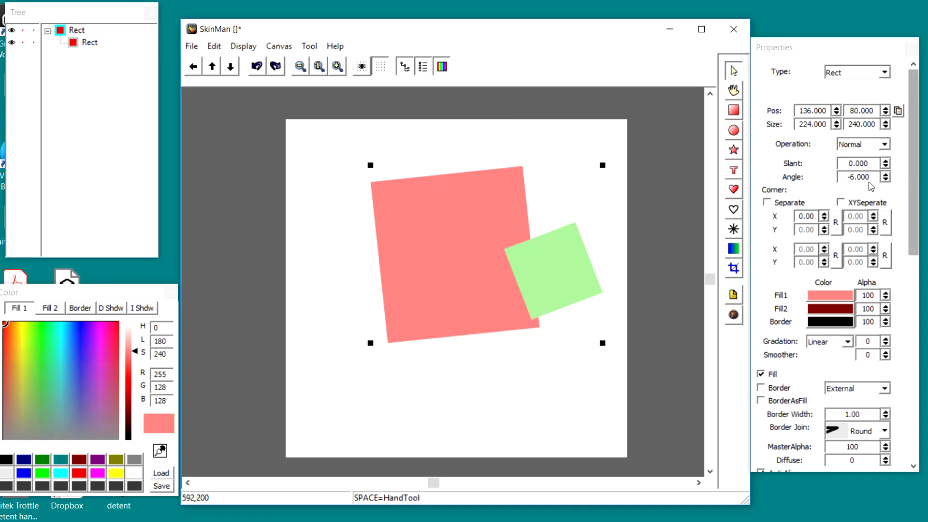
mouse_move(887, 183)
mouse_down()
mouse_move(883, 169)
mouse_move(883, 181)
mouse_up()
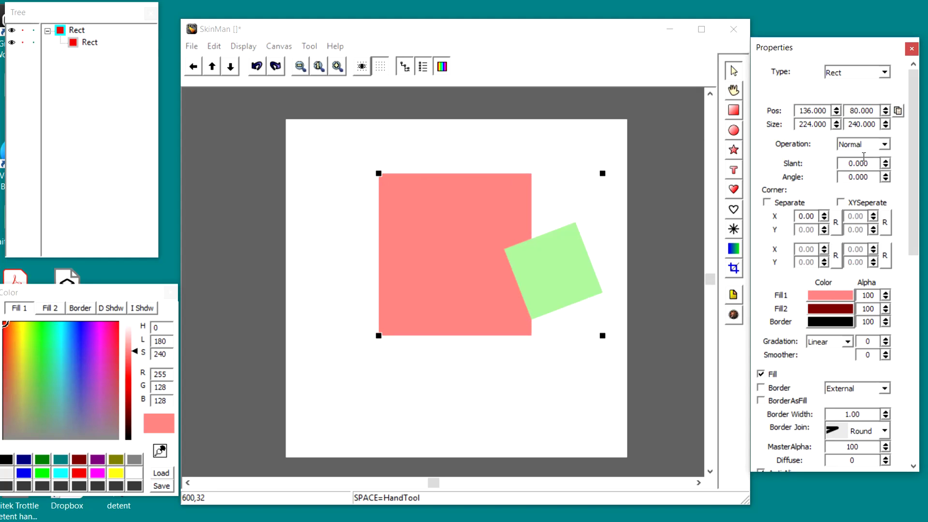
Step: Set the green child rectangle's operation to Shape+ and its angle to -18
click(558, 264)
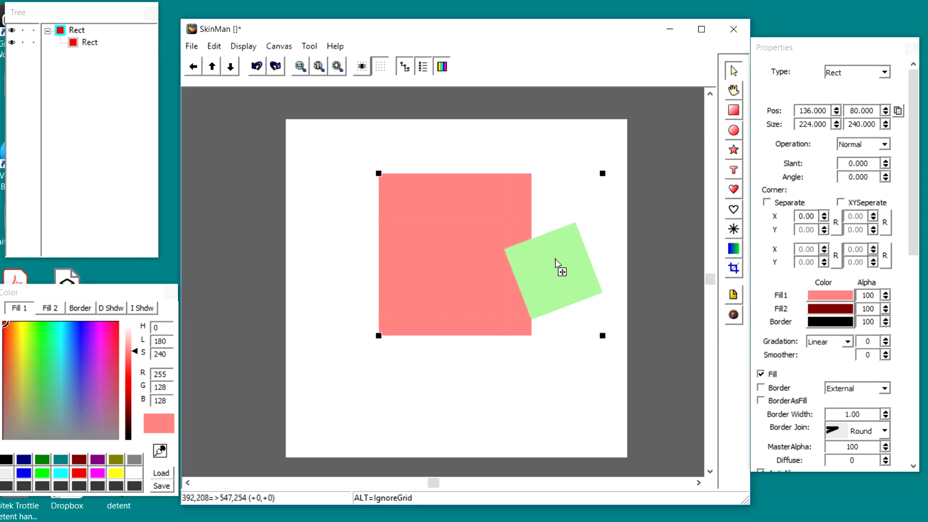
click(883, 145)
click(878, 166)
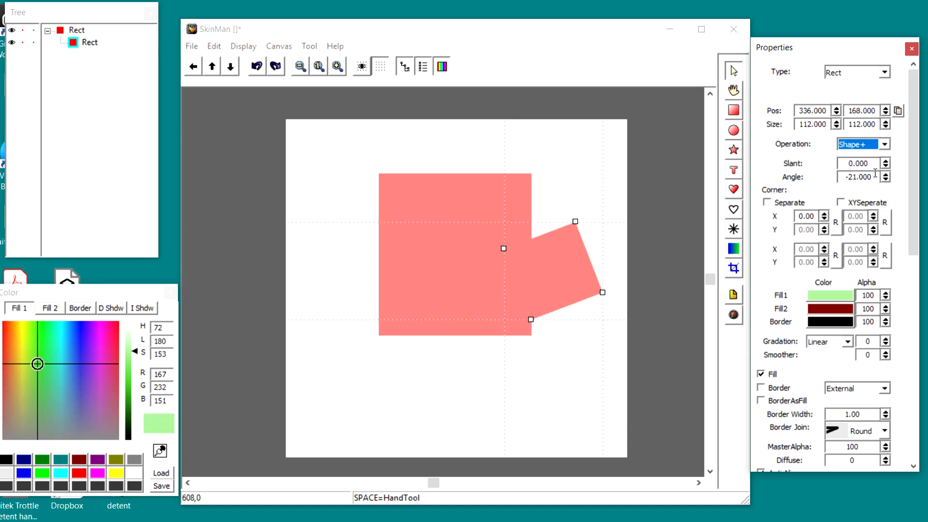
mouse_move(884, 177)
mouse_down()
mouse_move(878, 144)
mouse_move(870, 174)
mouse_up()
Step: Rotate the parent rectangle to -38, -2 and 4, and leave its angle at -3
click(480, 207)
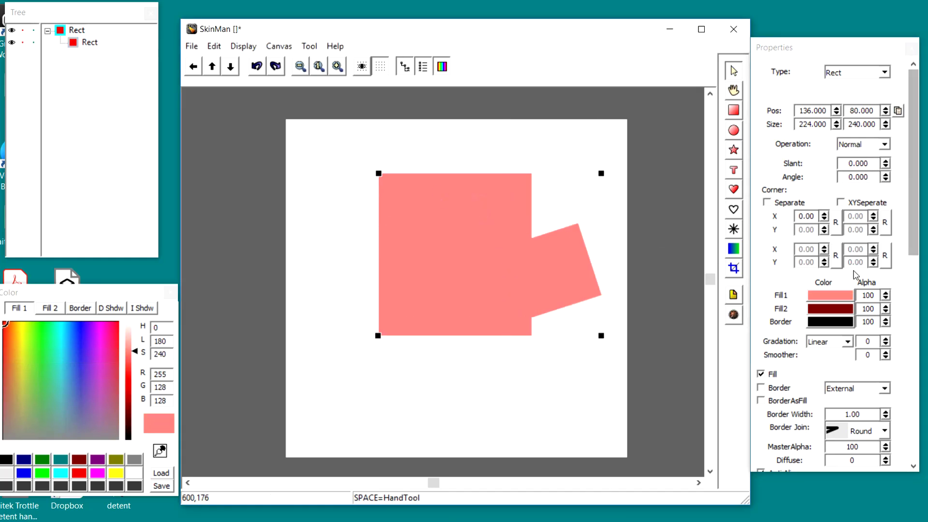
mouse_move(884, 183)
mouse_down()
mouse_move(885, 169)
mouse_move(887, 195)
mouse_up()
click(80, 30)
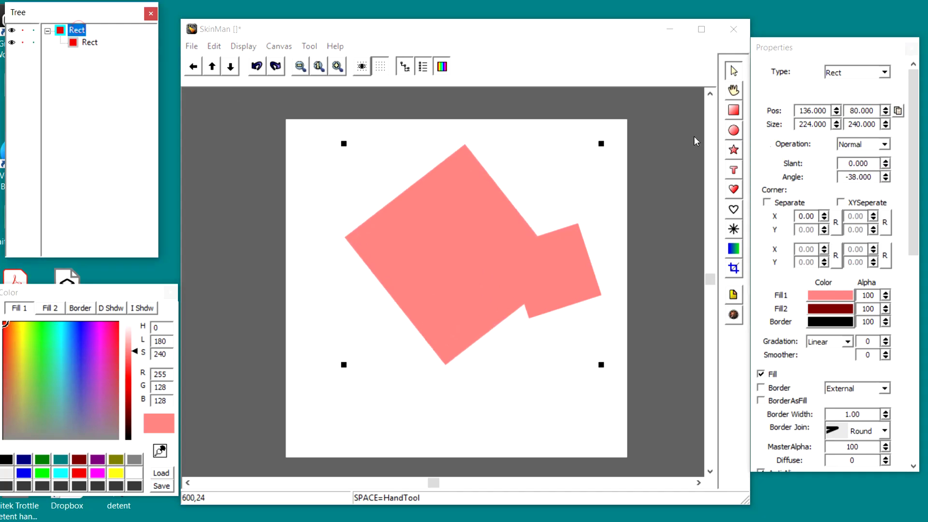
drag(886, 180, 875, 161)
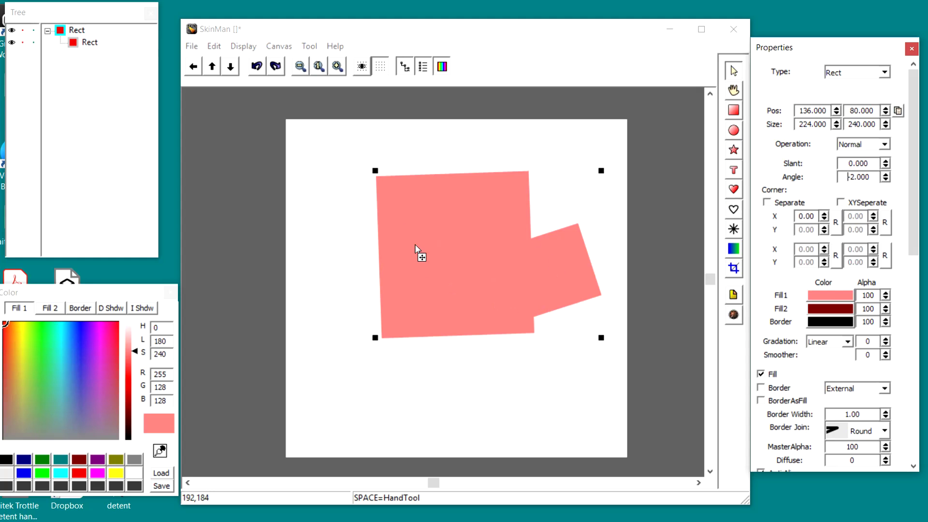
click(886, 178)
click(885, 178)
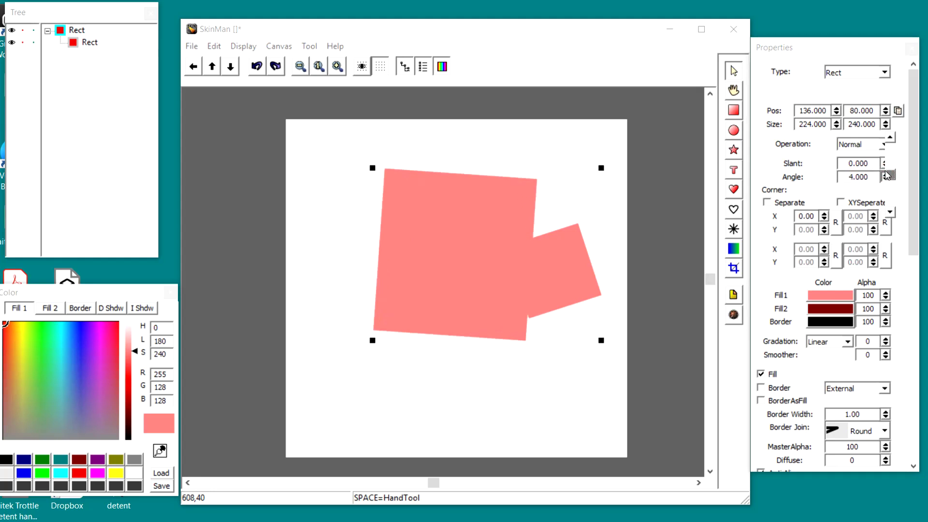
click(885, 174)
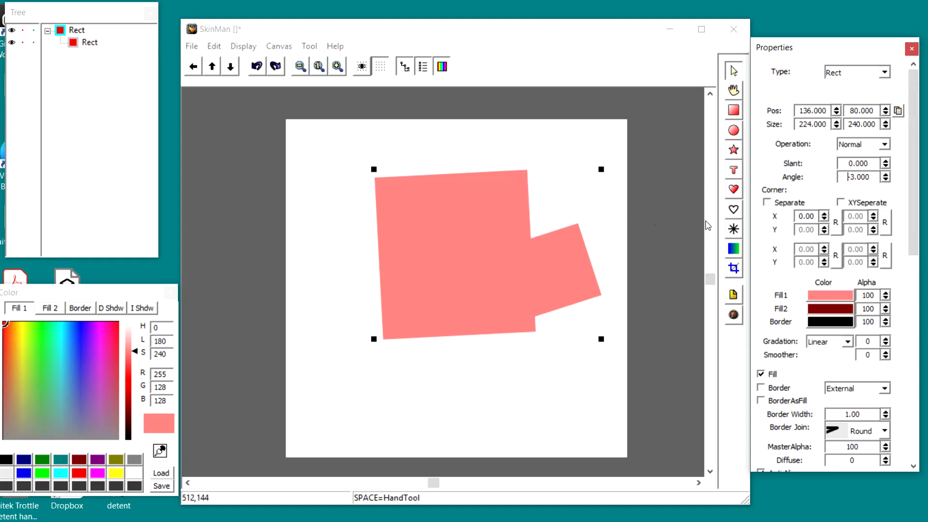
Step: Delete the nested child rectangle and set the remaining rectangle's angle to 0
right_click(69, 43)
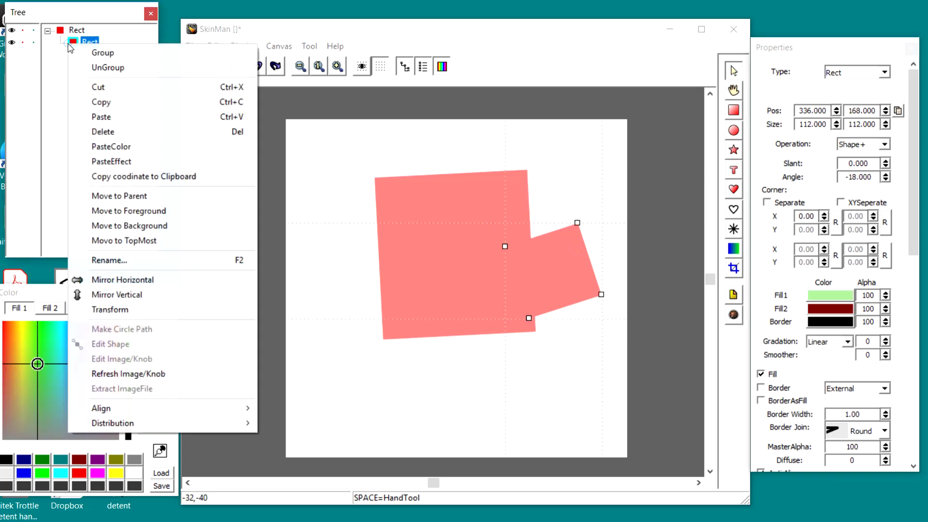
click(118, 133)
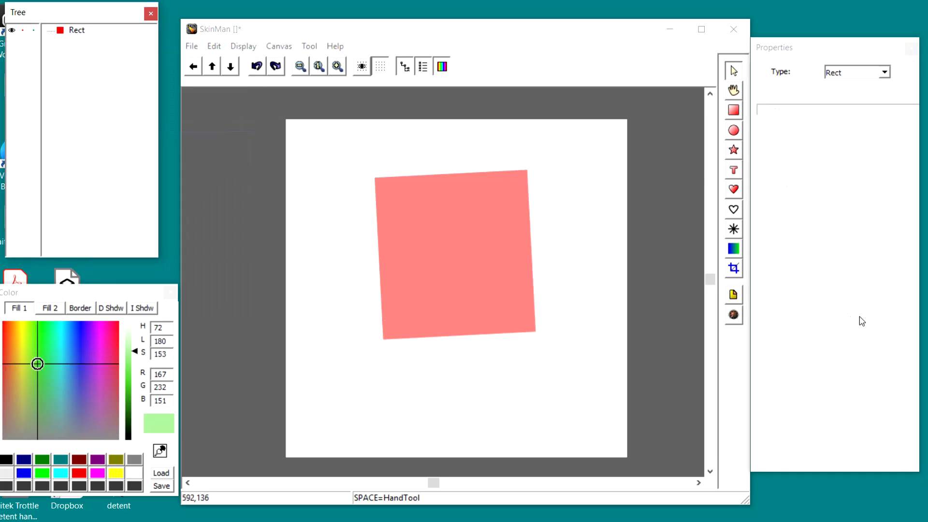
click(443, 246)
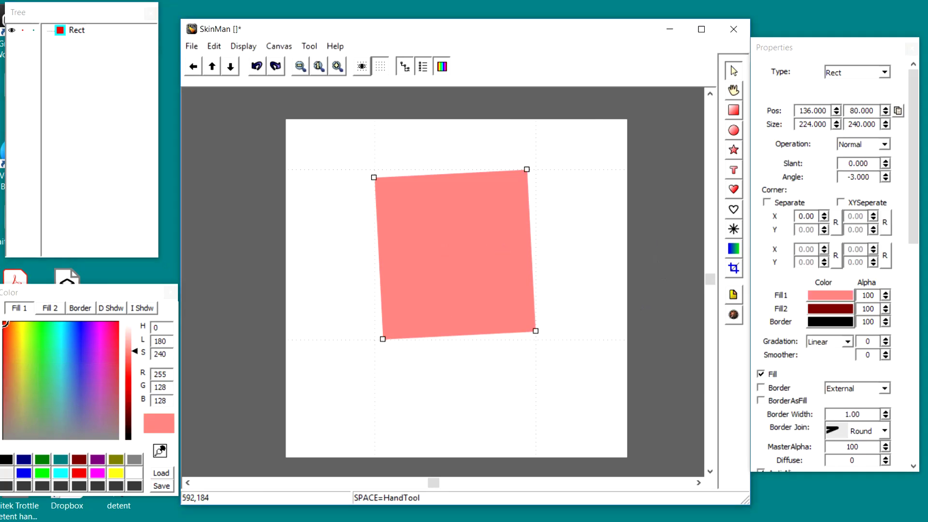
double_click(872, 181)
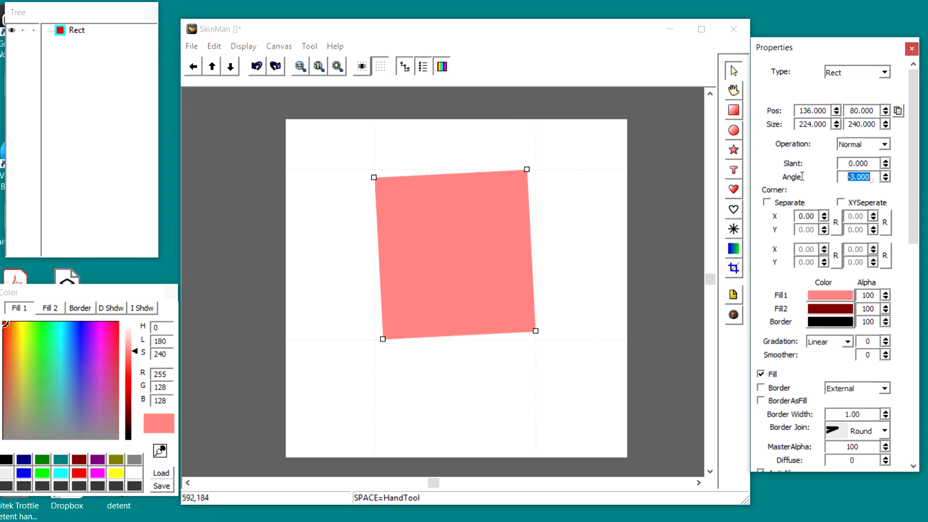
text(0)
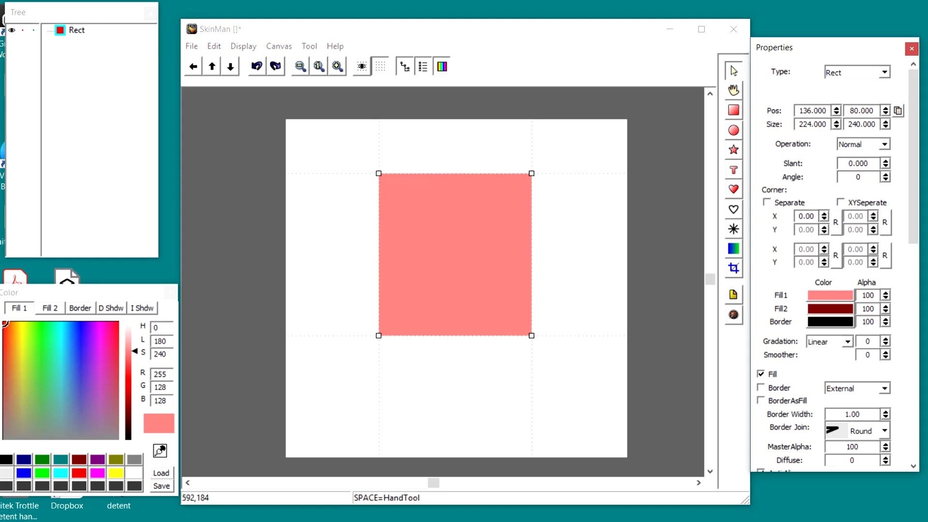
Step: Set the rectangle's corner X to 50, and change the corner style to chamfered and on to inverted round (-R)
double_click(810, 216)
text(50)
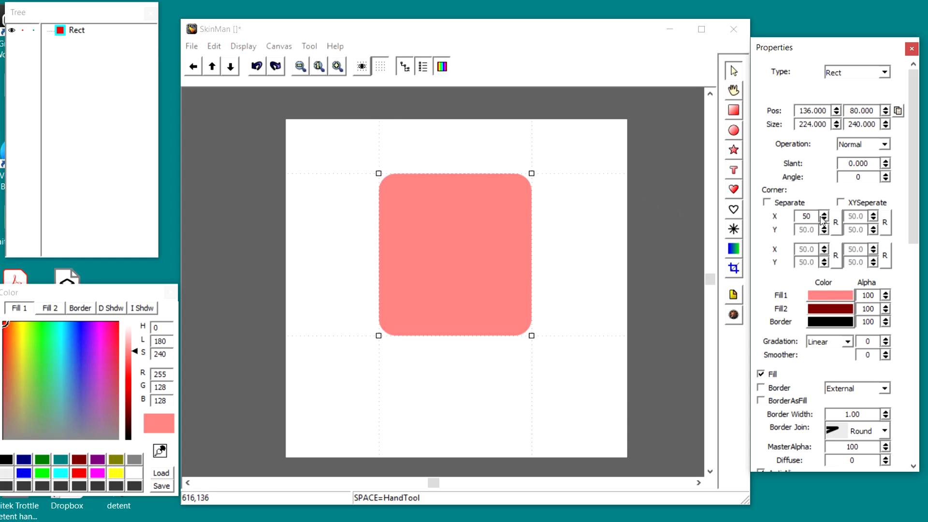
click(835, 222)
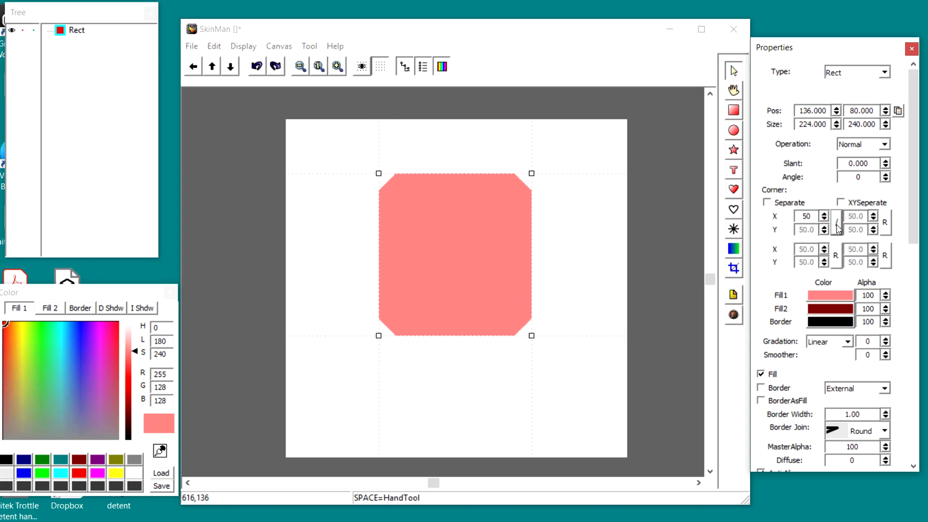
click(837, 227)
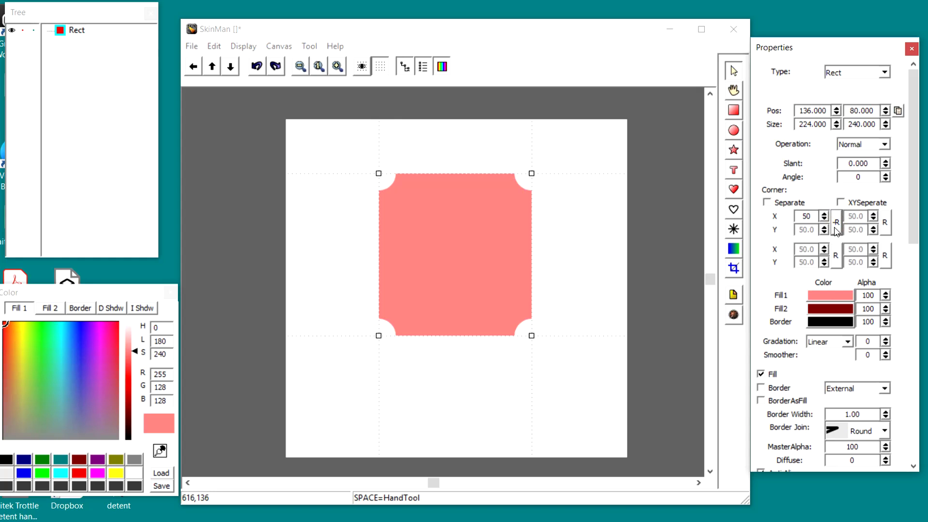
Step: Return the rectangle's corners to the rounded style (R), enable separate corners, and set the lower-left corner's X to 152
click(837, 230)
click(836, 229)
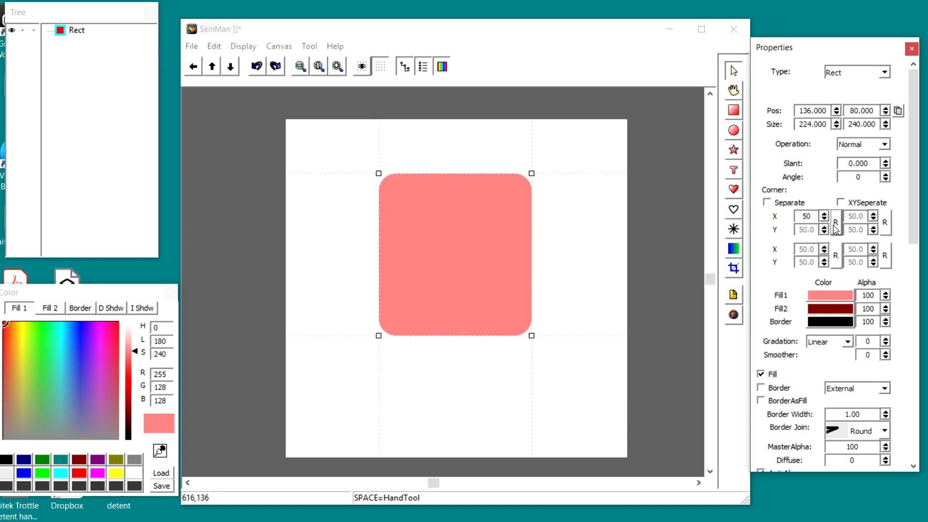
click(767, 202)
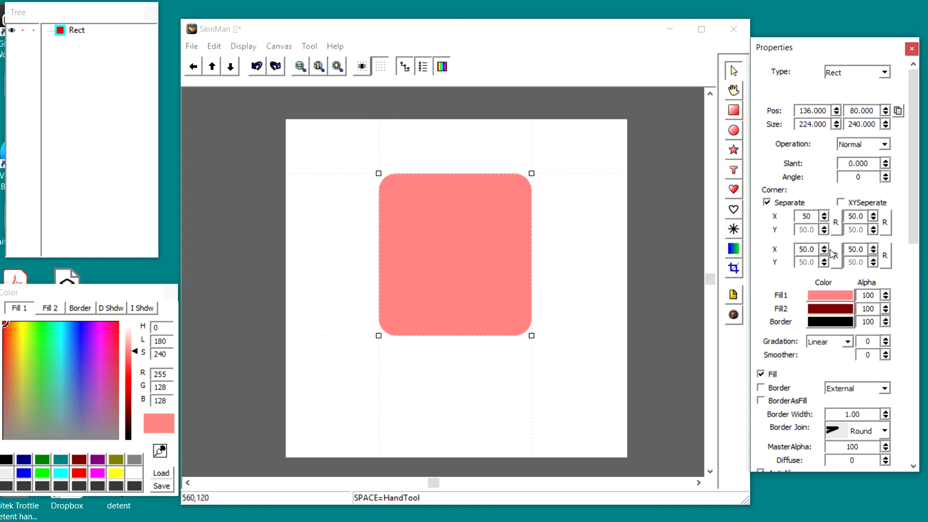
drag(823, 252, 815, 189)
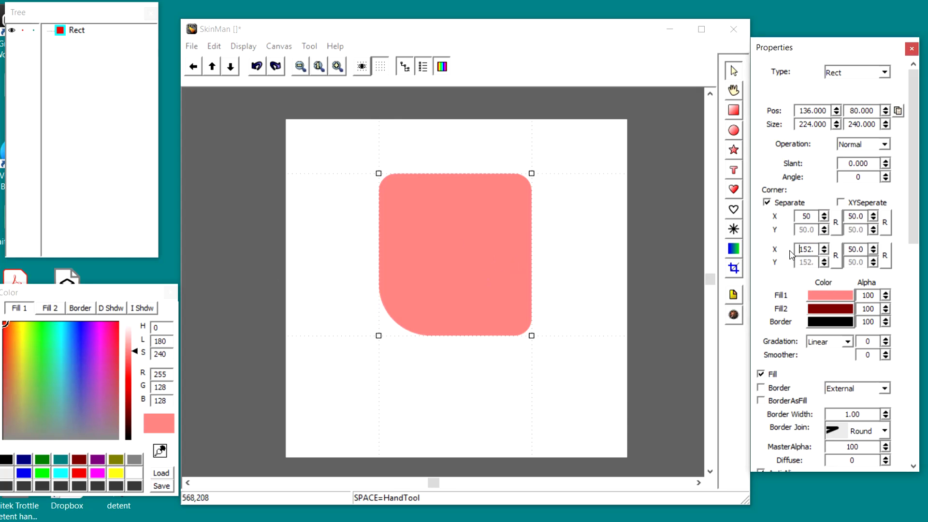
Step: Enable separate X and Y corner values, set the lower-left corner's Y to 342, and reselect the rectangle
click(841, 202)
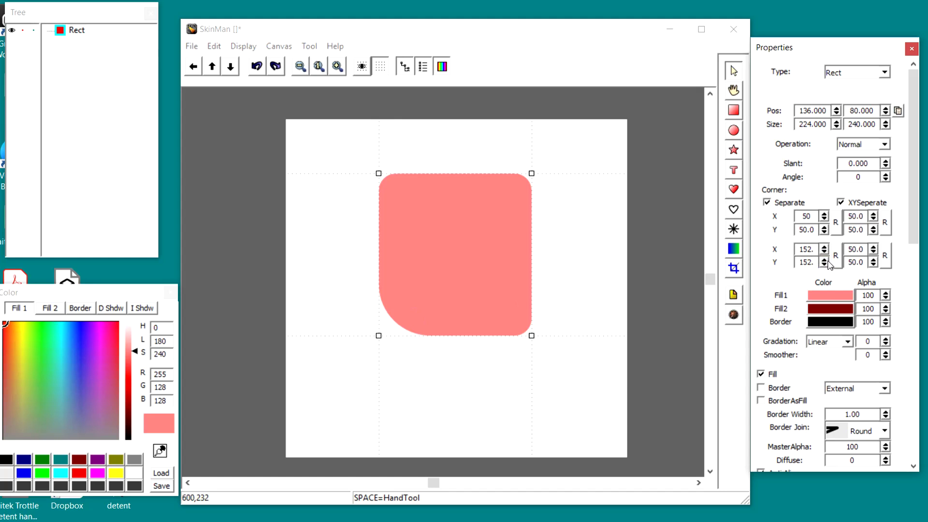
drag(825, 264, 831, 136)
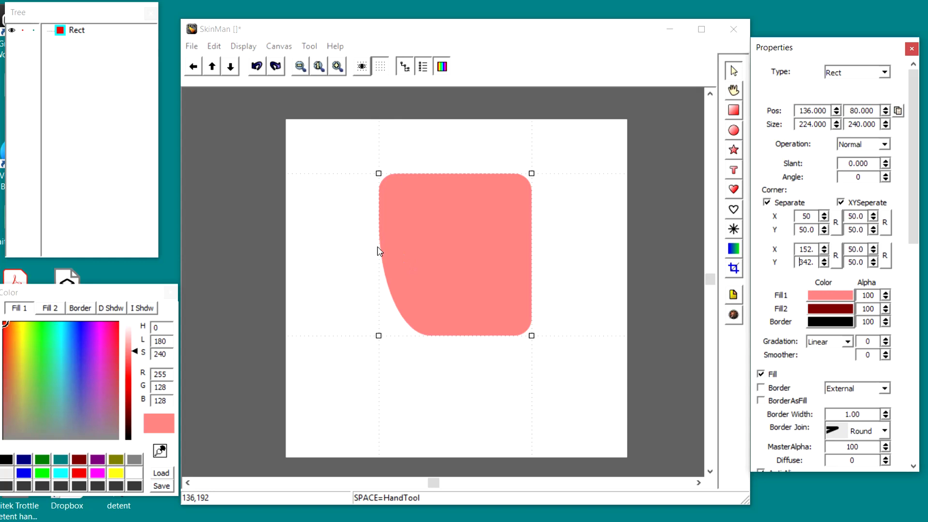
click(421, 337)
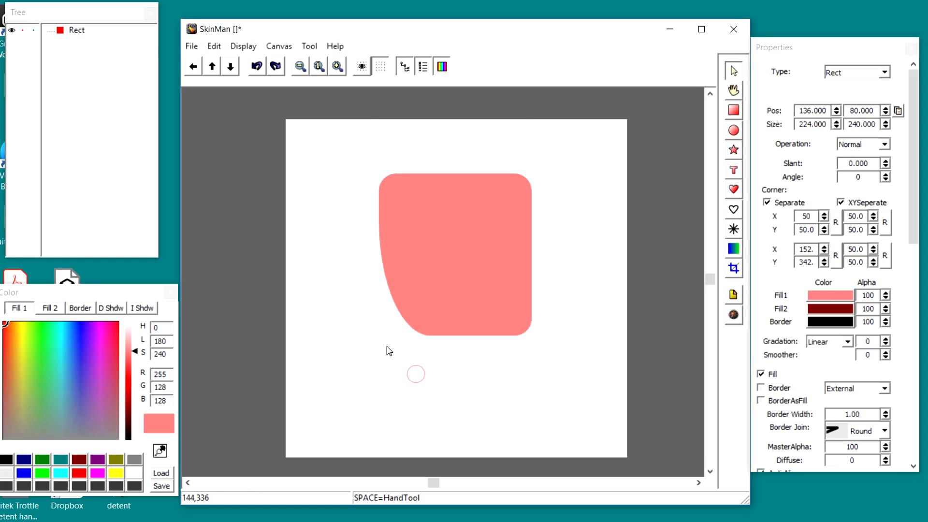
click(437, 295)
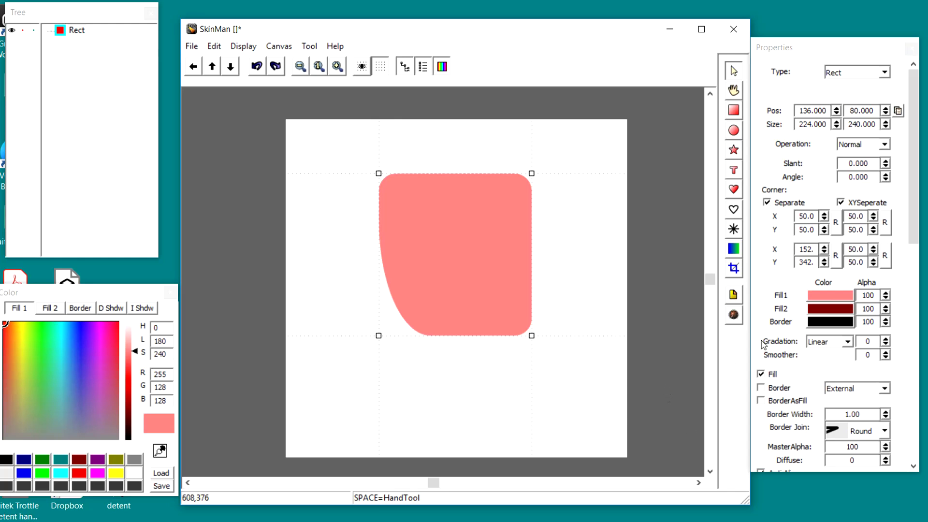
Step: Set the rectangle's Fill1 to light green (155, 227, 158) and Fill2 to bright yellow (241, 237, 90)
click(823, 296)
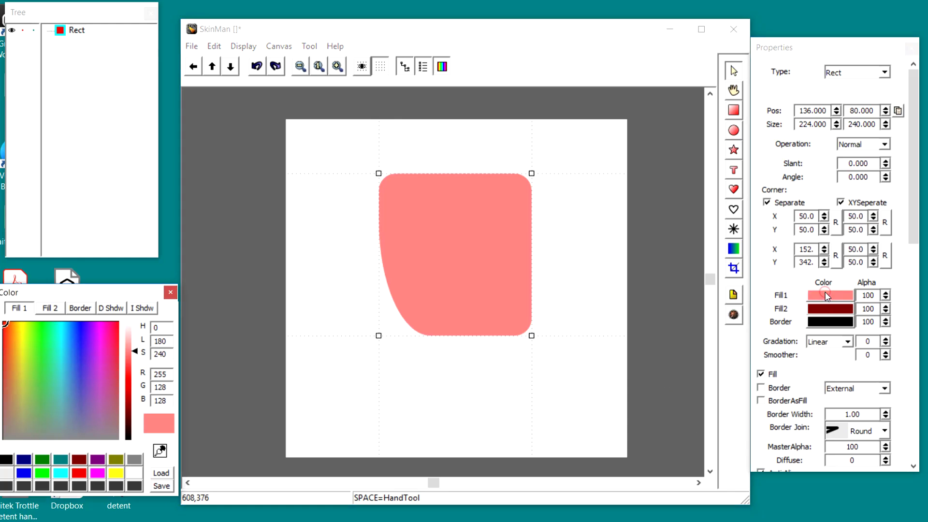
click(43, 374)
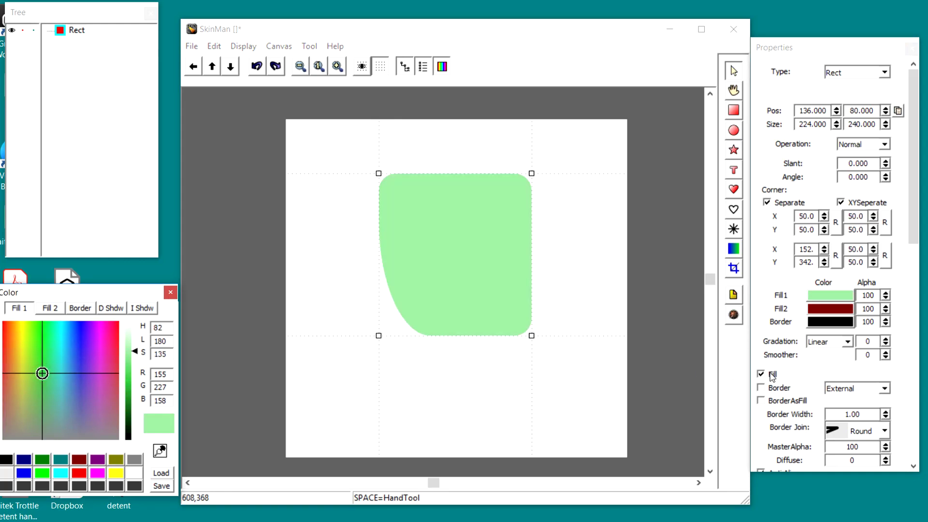
click(827, 309)
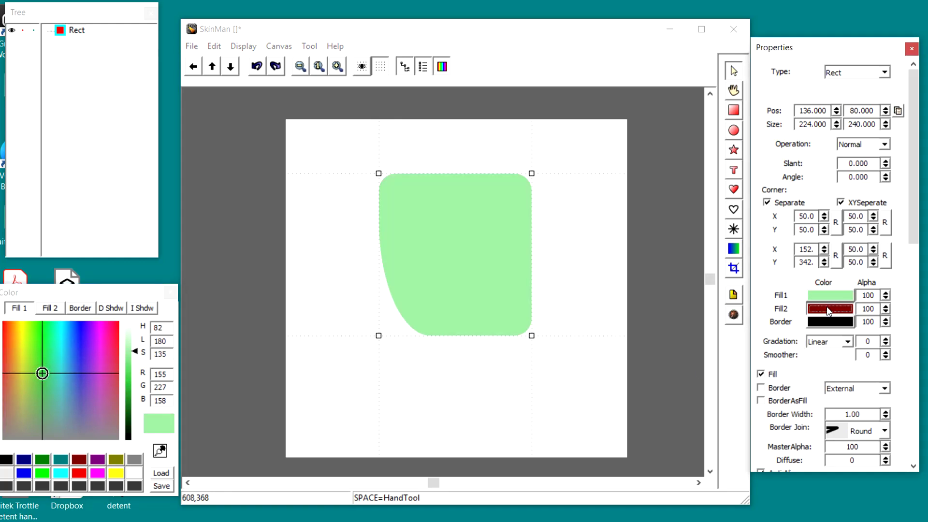
click(21, 340)
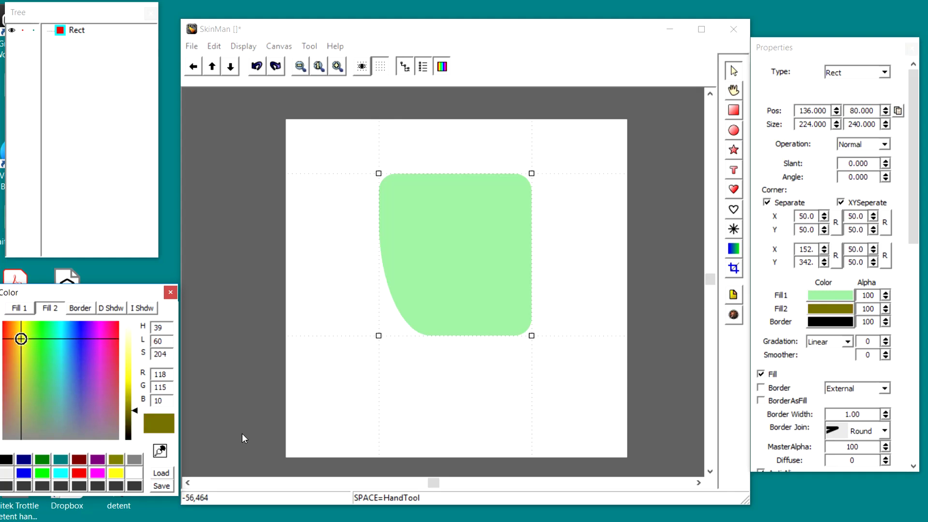
drag(134, 409, 133, 367)
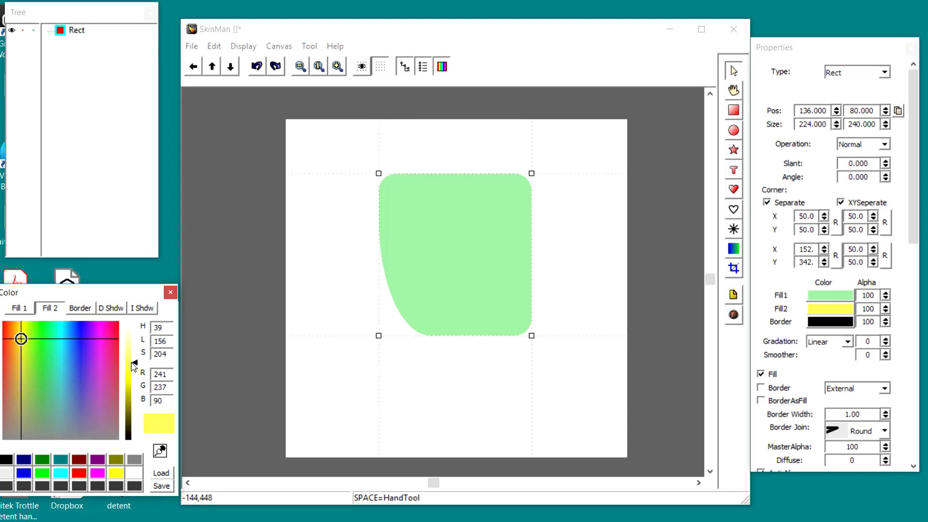
Step: Draw a horizontal linear gradient about 152 px long across the rectangle, shorten it from its yellow end, and remove it
click(730, 248)
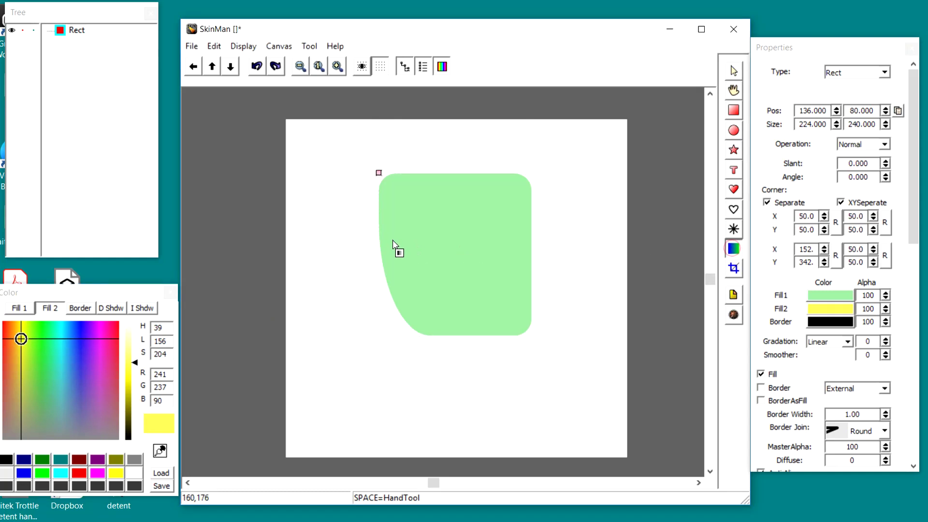
drag(390, 238, 493, 240)
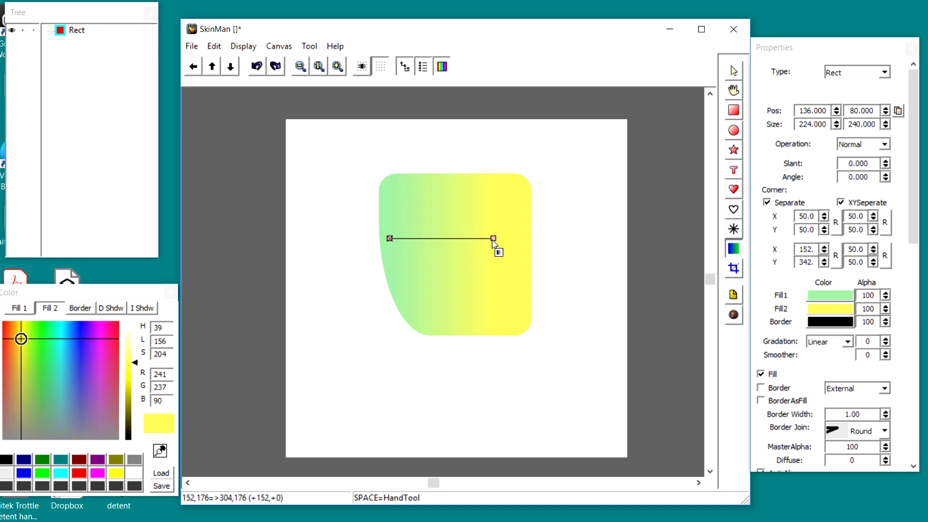
drag(493, 240, 472, 239)
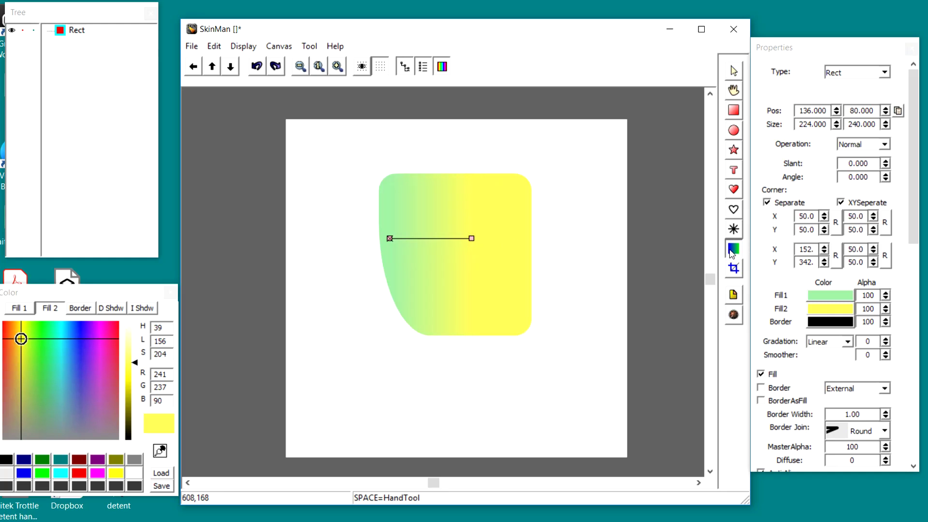
drag(587, 249, 584, 240)
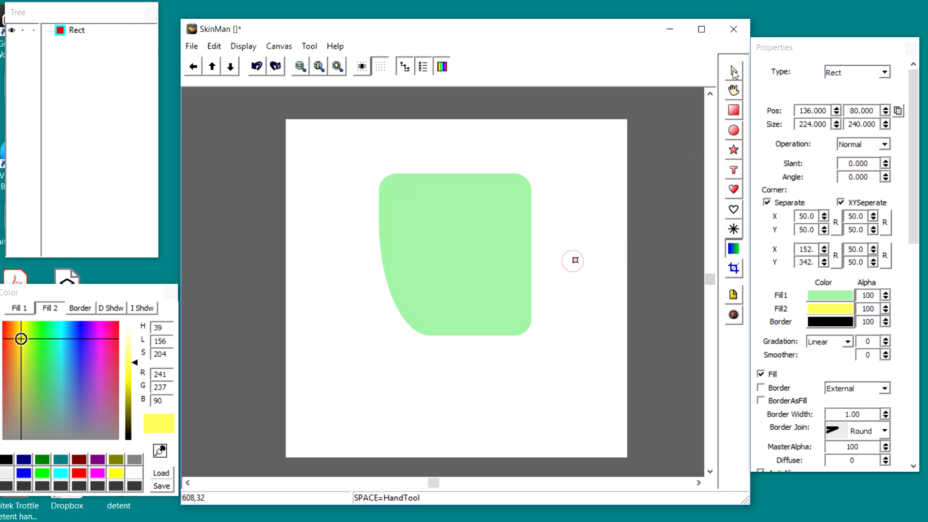
key(Escape)
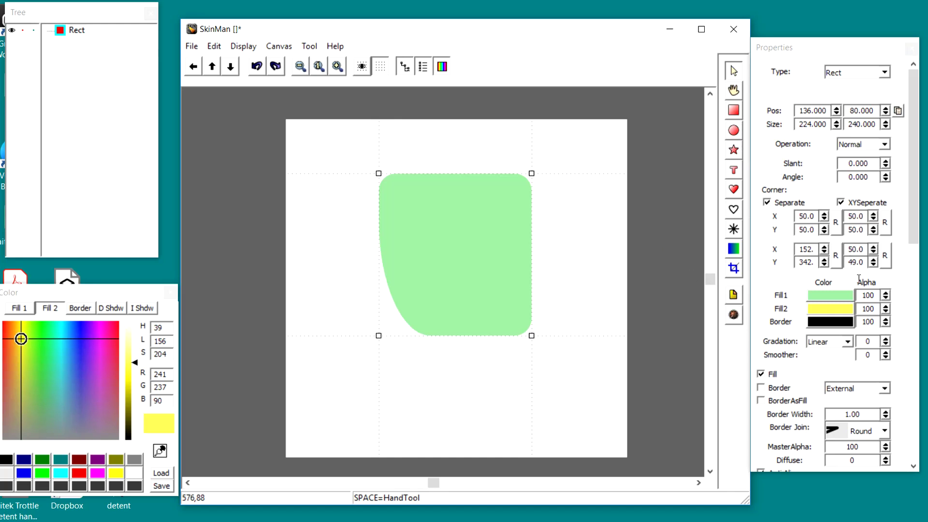
Step: Set the gradation to Radial and draw a gradient about 112 px long from the rectangle's left half toward its right edge
scroll(864, 368, down, 3)
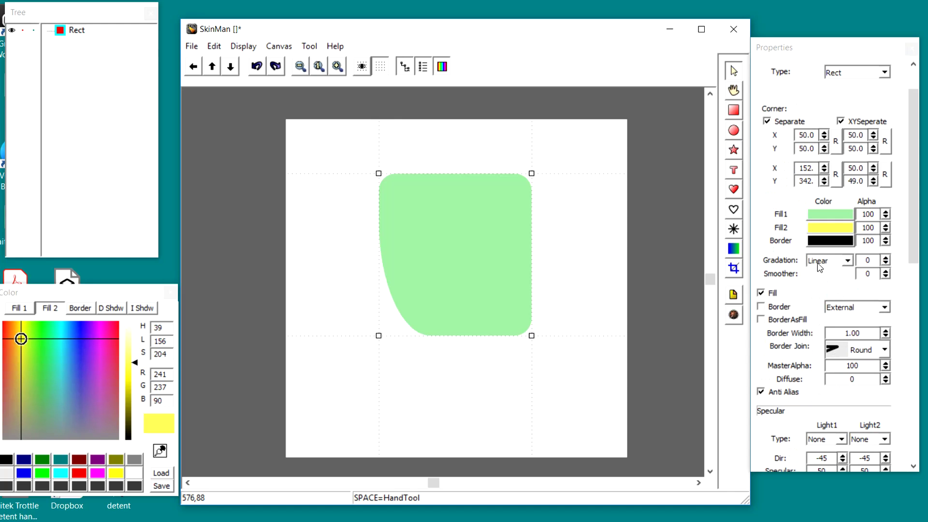
click(850, 261)
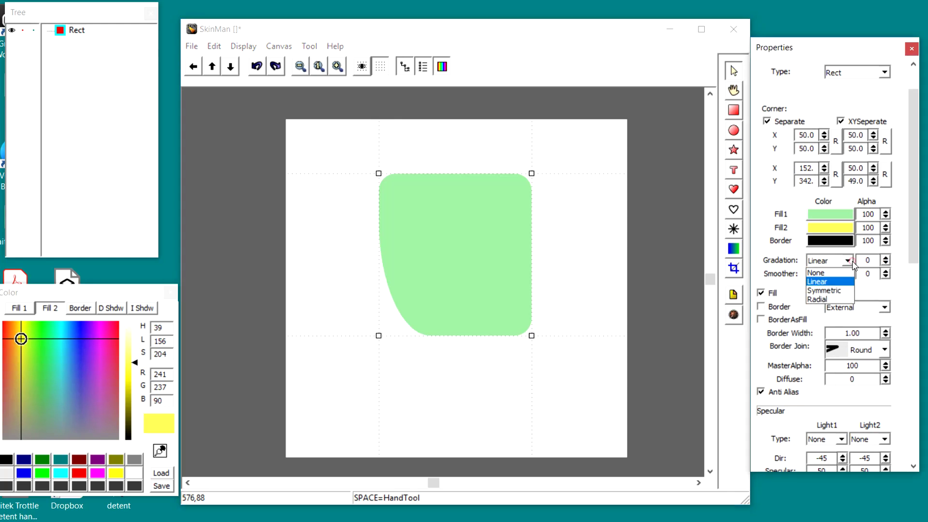
click(828, 299)
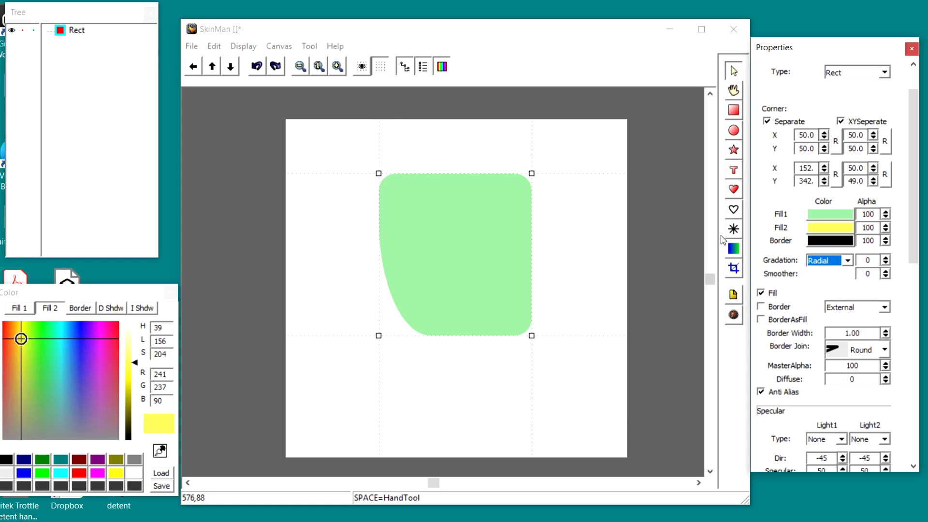
click(732, 246)
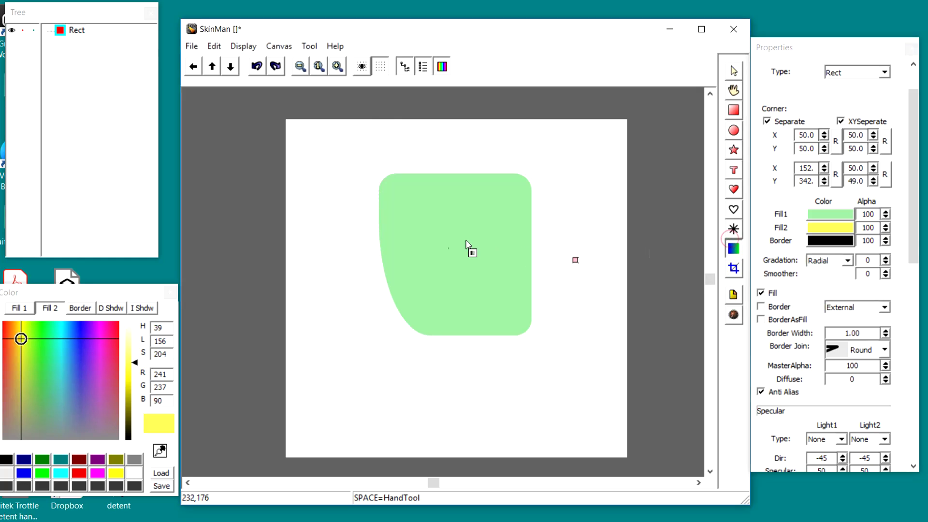
drag(422, 243, 501, 247)
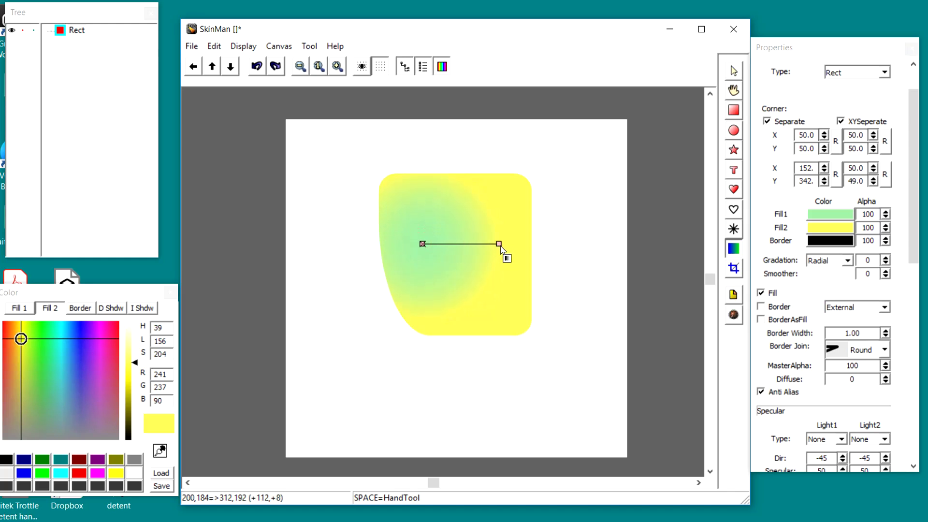
Step: Change the gradation to Linear and on to Symmetric, and redraw the gradient from the rectangle's middle to just beyond its right edge
click(848, 260)
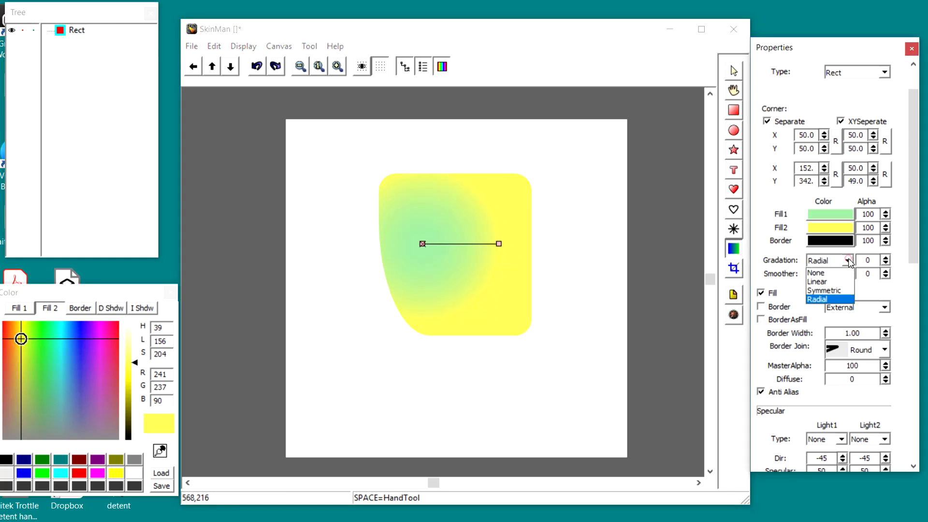
click(835, 281)
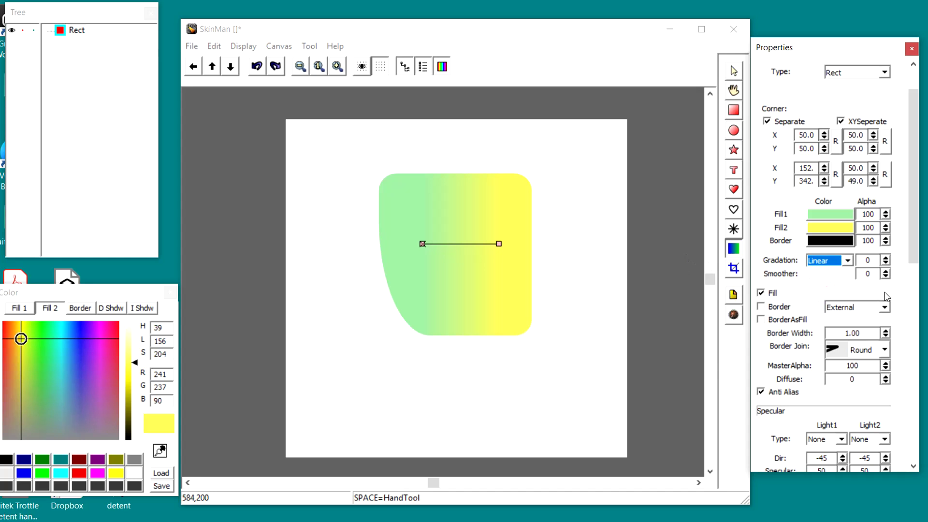
click(848, 261)
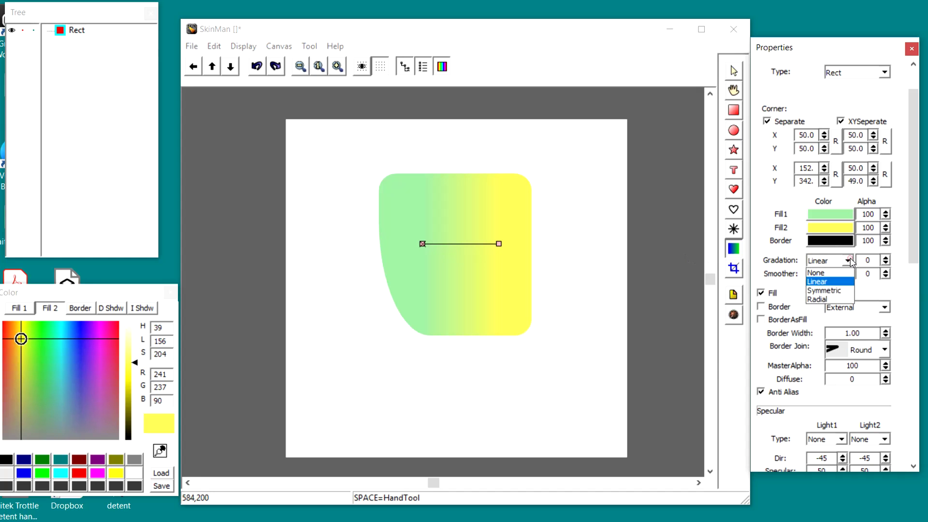
click(843, 291)
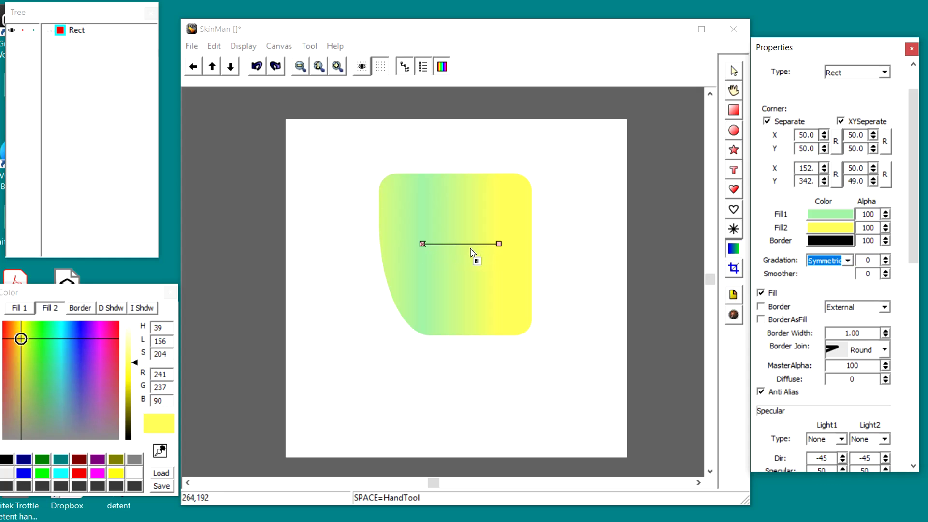
drag(466, 249, 537, 255)
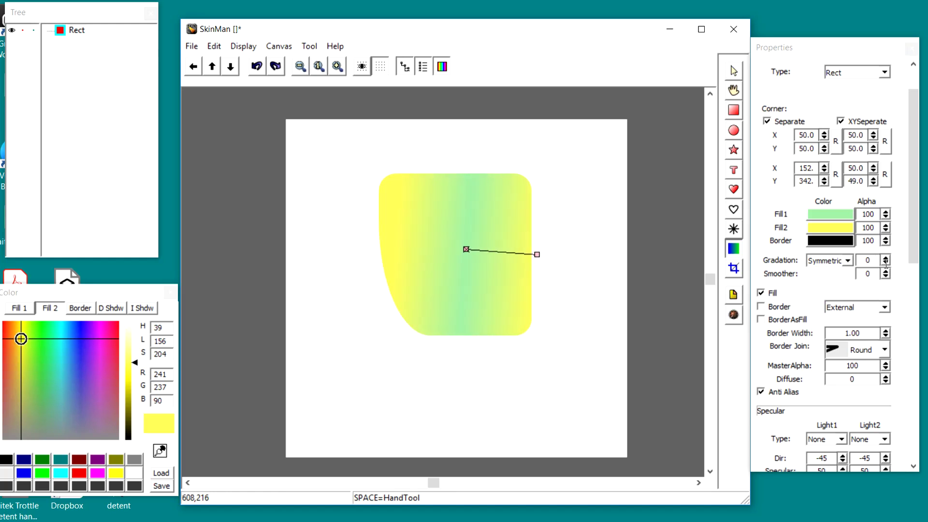
Step: Raise the symmetric gradation amount to 69, lower it to 37, and set the smoother to 37
click(886, 259)
click(886, 259)
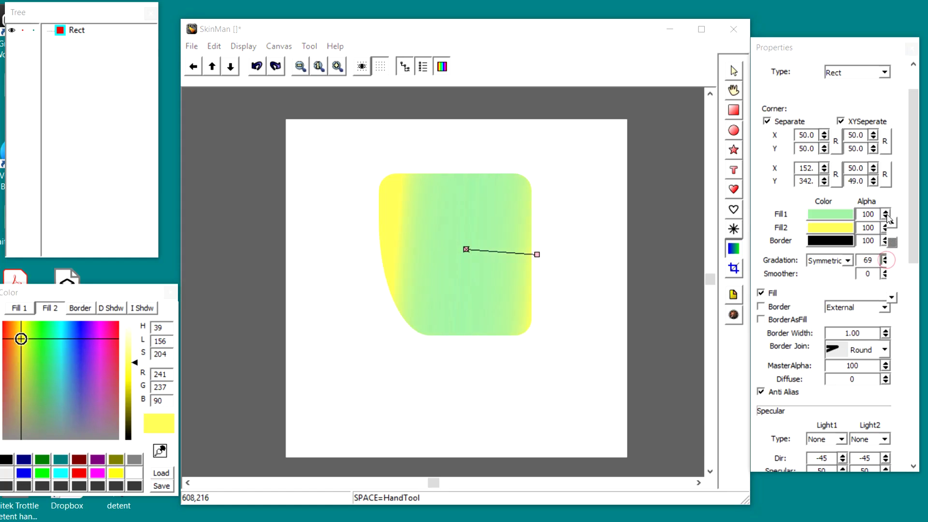
drag(887, 215, 865, 239)
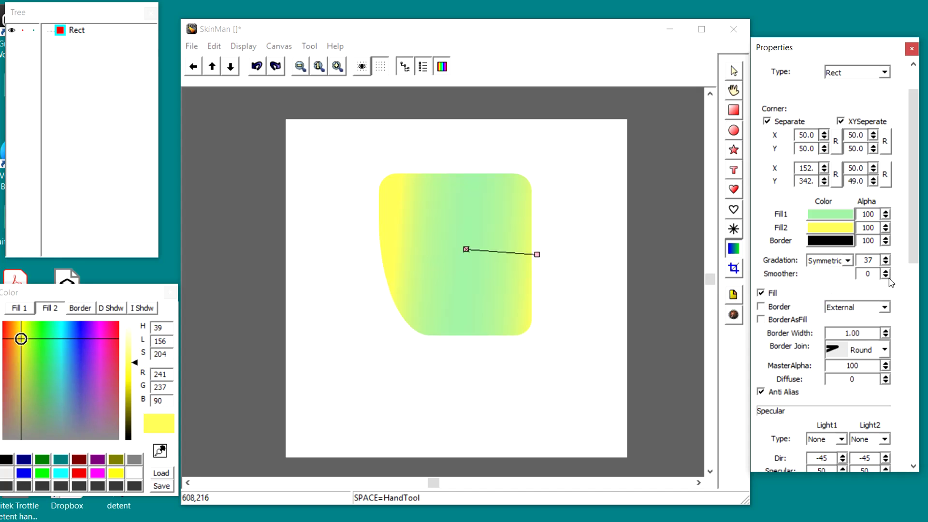
drag(889, 279, 854, 274)
Step: Collapse the gradient to a point outside the rectangle and set both Fill2 and Fill1 to gray (128, 128, 128)
click(572, 263)
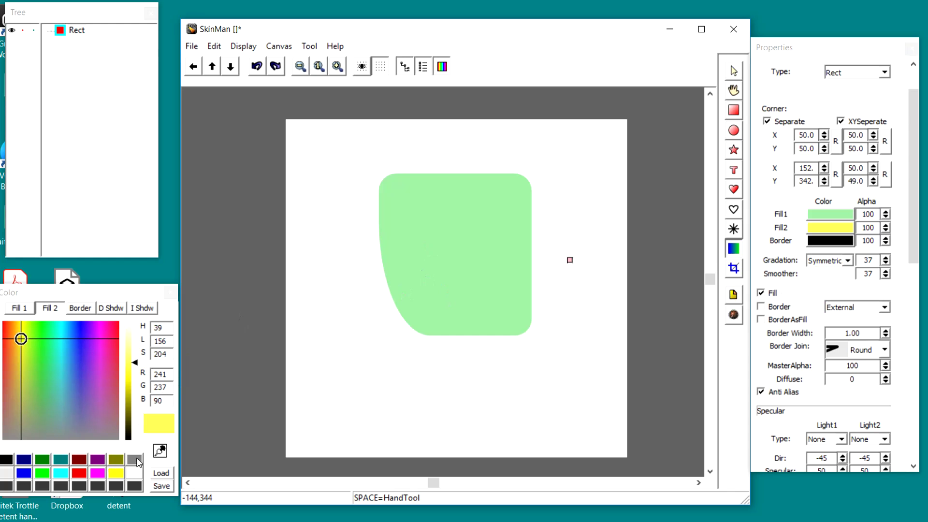
click(134, 459)
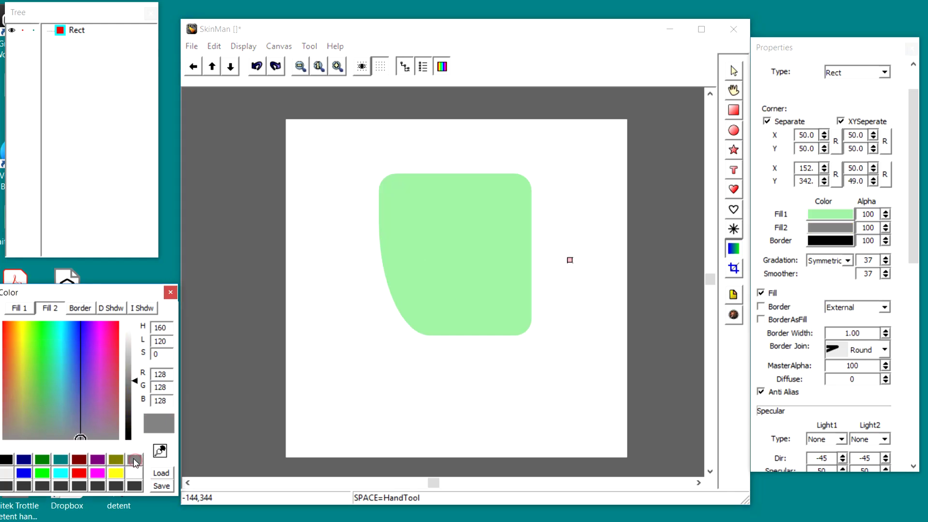
click(815, 217)
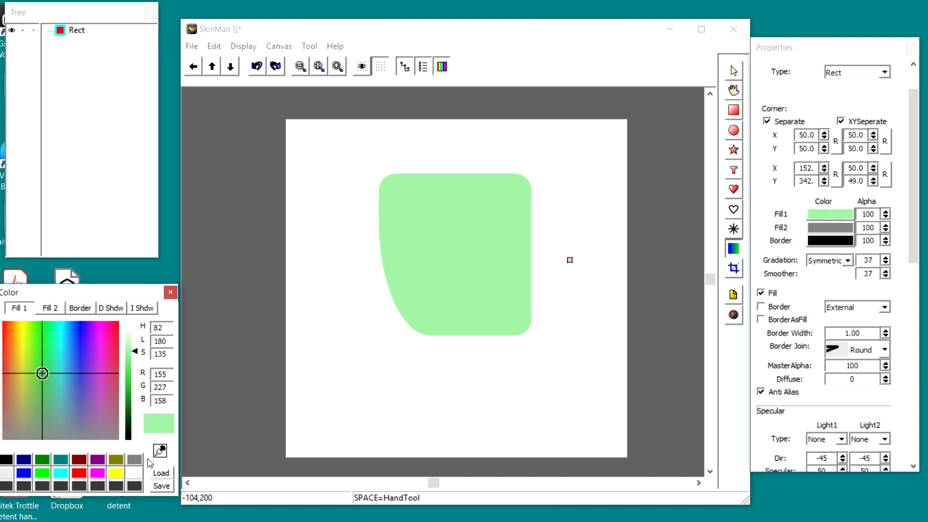
click(136, 460)
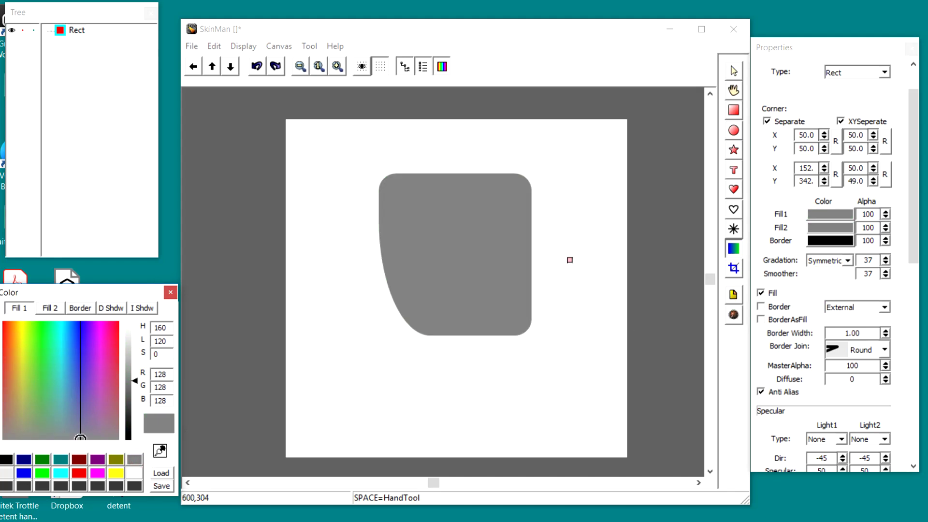
Step: Turn the rectangle's fill off and back on
click(761, 292)
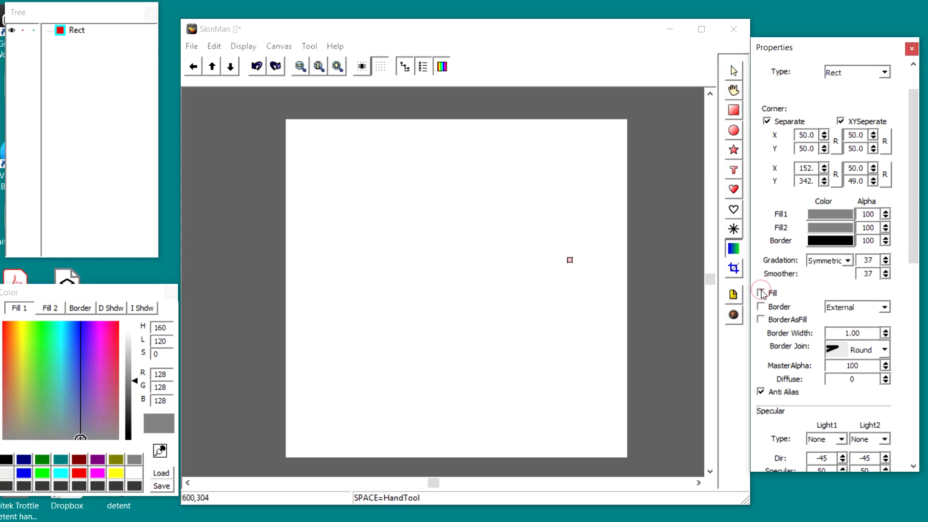
click(761, 292)
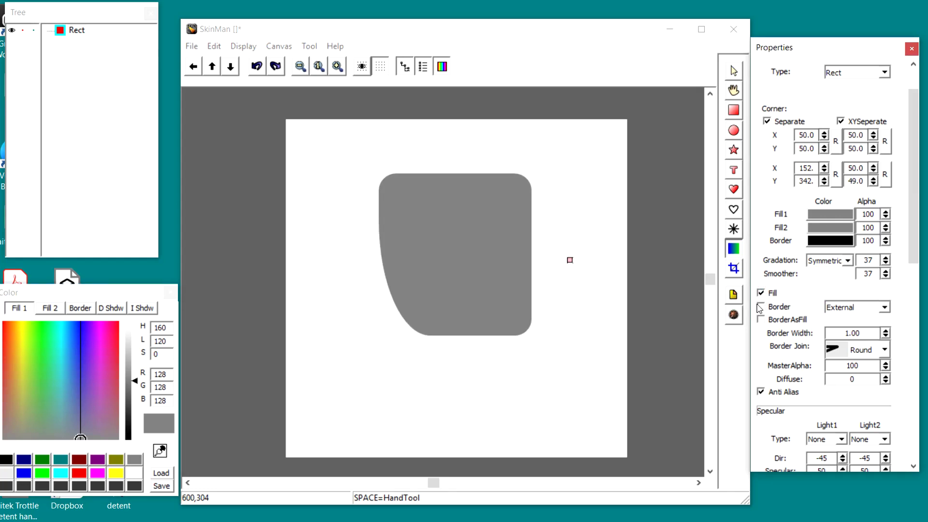
Step: Turn on the rectangle's border, keep it External, and set the border width to 21
click(762, 307)
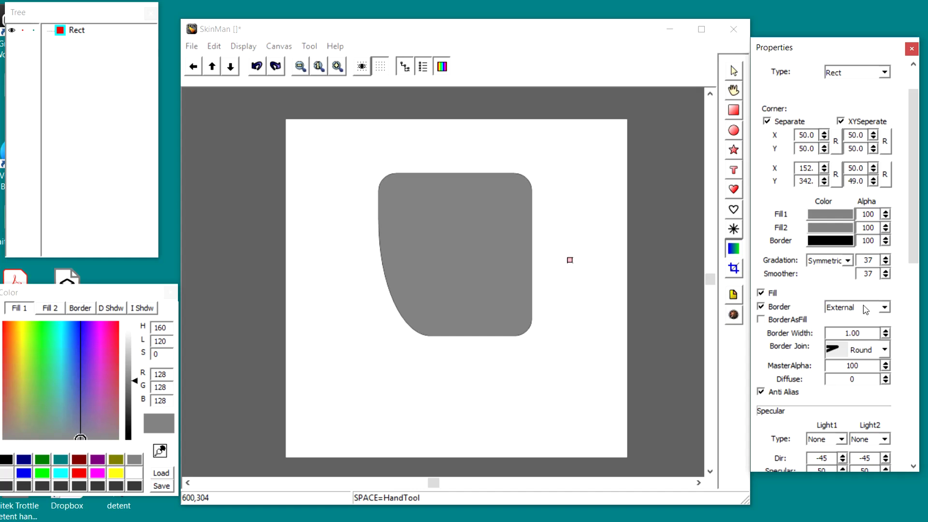
click(885, 308)
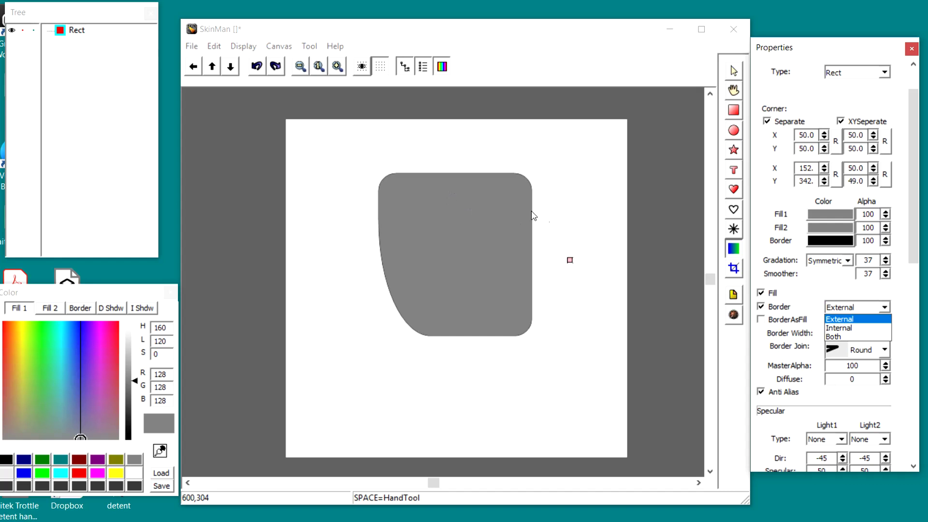
click(803, 281)
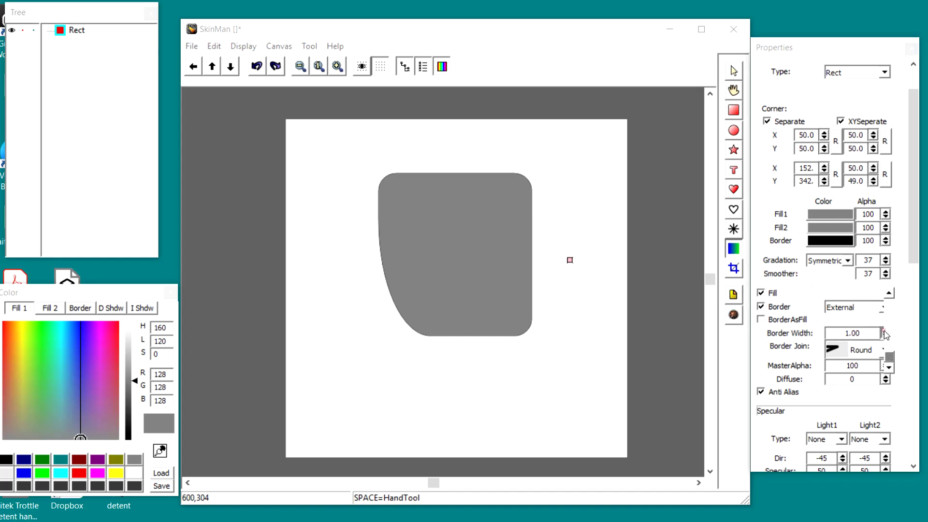
drag(886, 334, 887, 322)
Step: Color the rectangle's border blue (69, 37, 218) and reduce the border width to 12
click(828, 242)
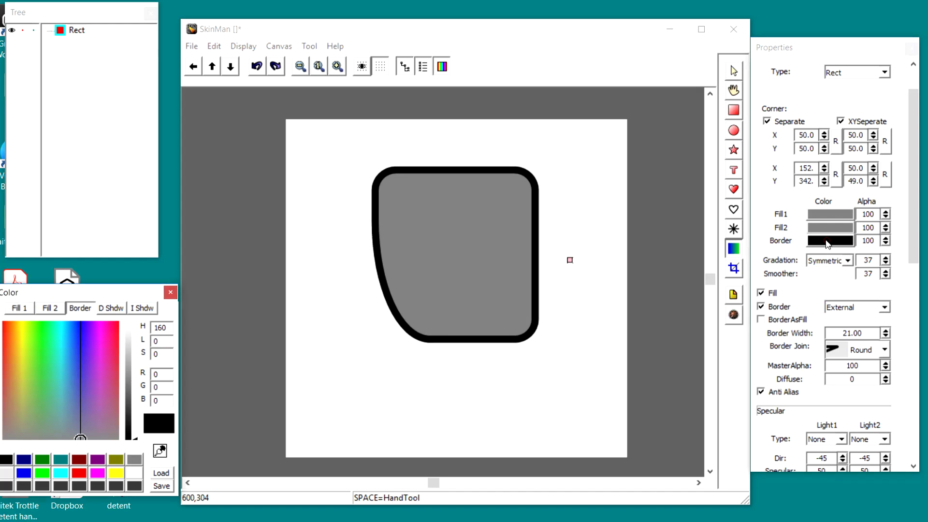
click(83, 355)
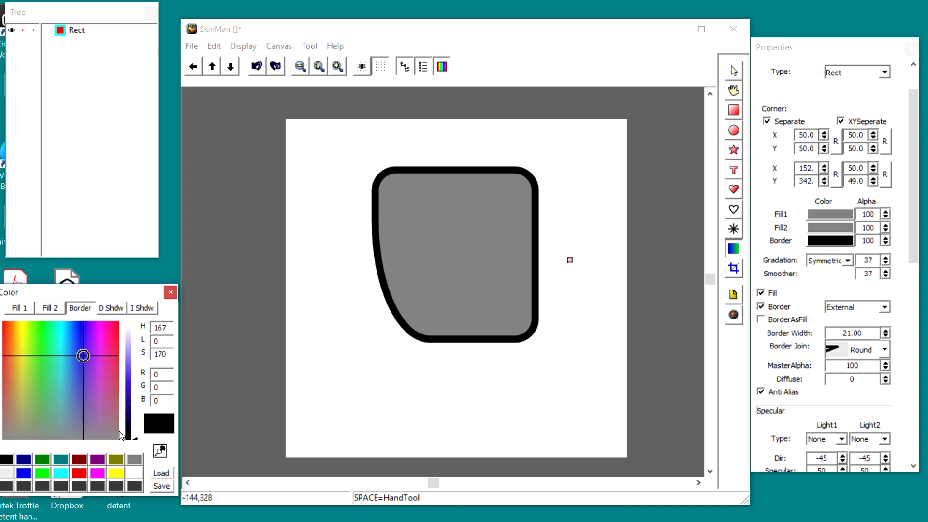
drag(137, 439, 139, 384)
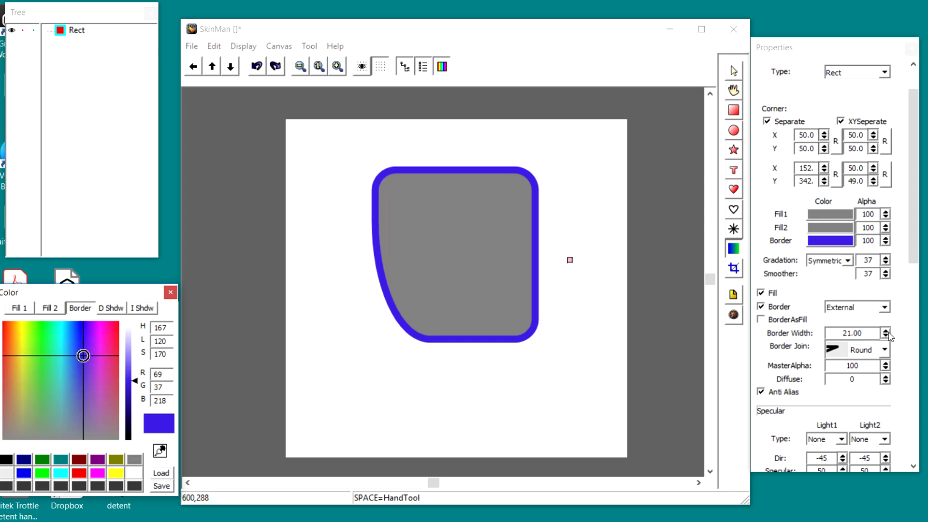
drag(886, 332, 878, 344)
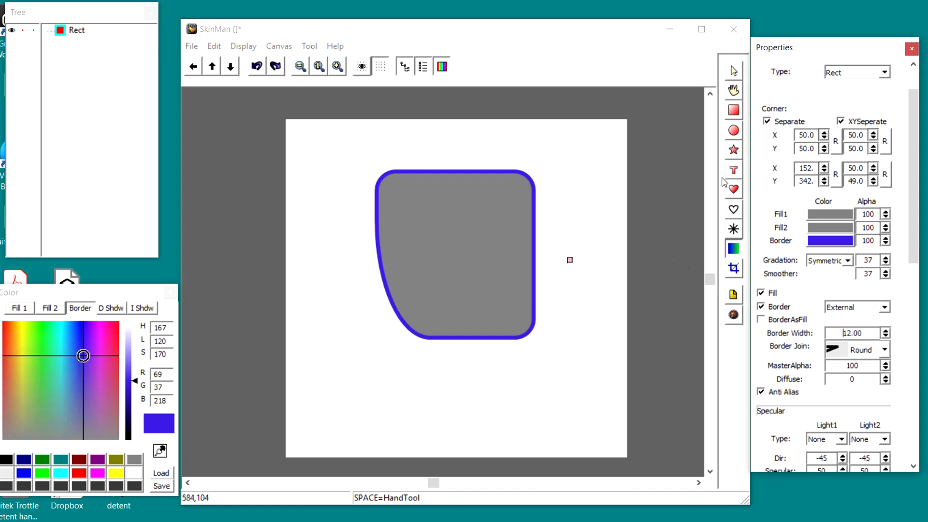
Step: Turn off separate corners and separate X/Y values, and set the rectangle's corner radius to 0
click(767, 121)
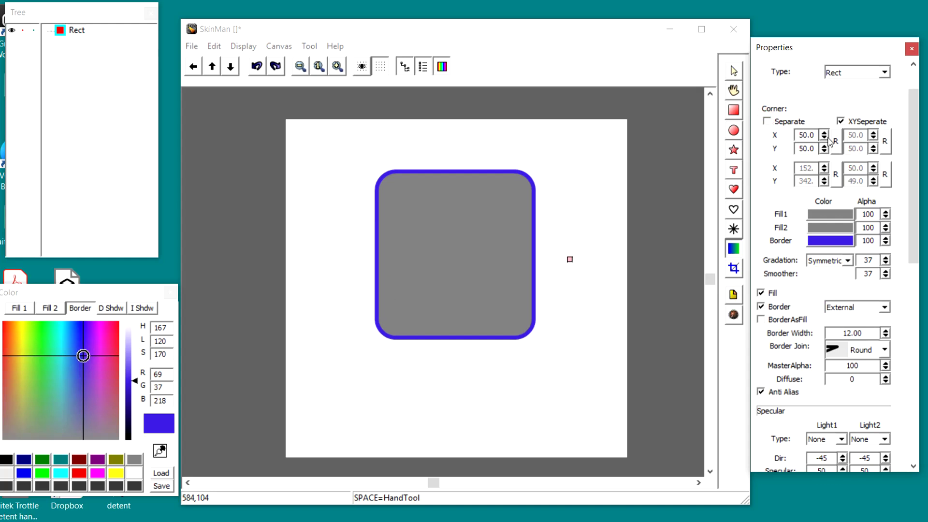
click(842, 122)
drag(824, 135, 849, 264)
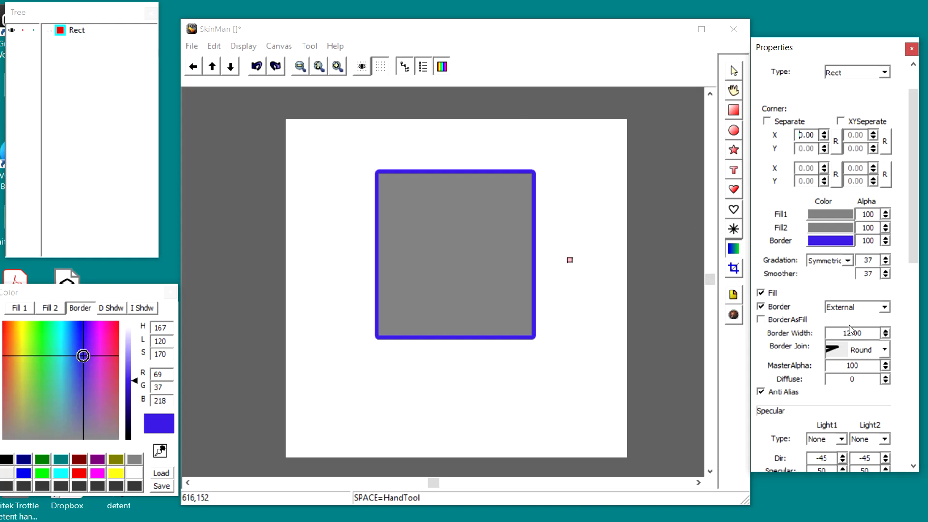
Step: Increase the border width to 22 and change the border join to Bevel and on to Miter
scroll(855, 331, up, 10)
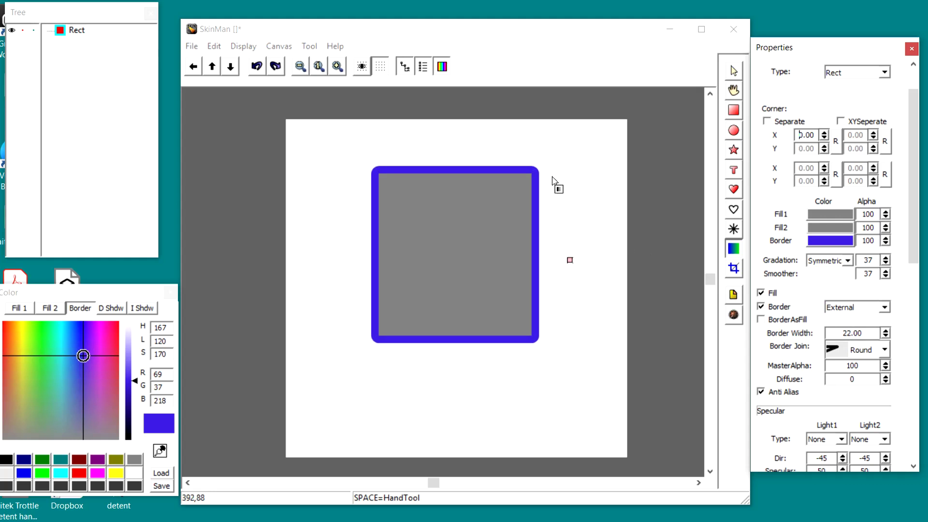
click(885, 350)
click(871, 385)
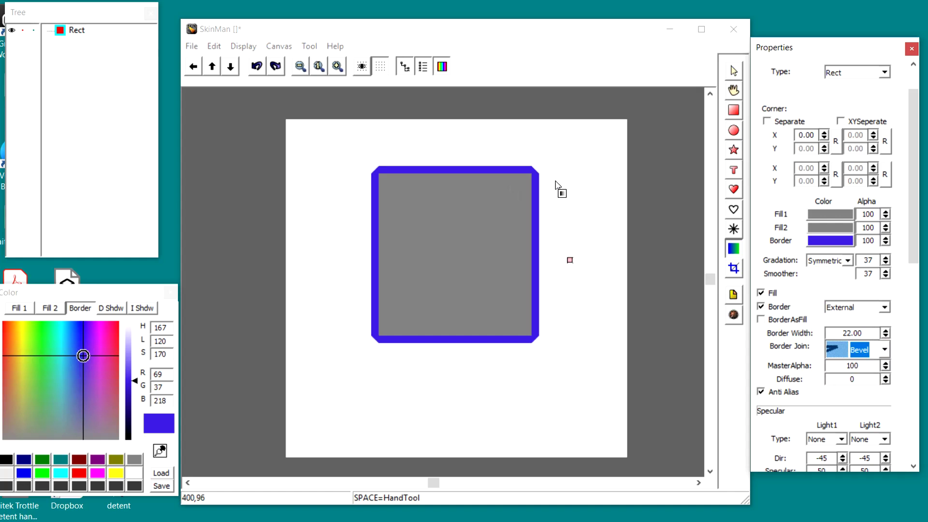
click(885, 353)
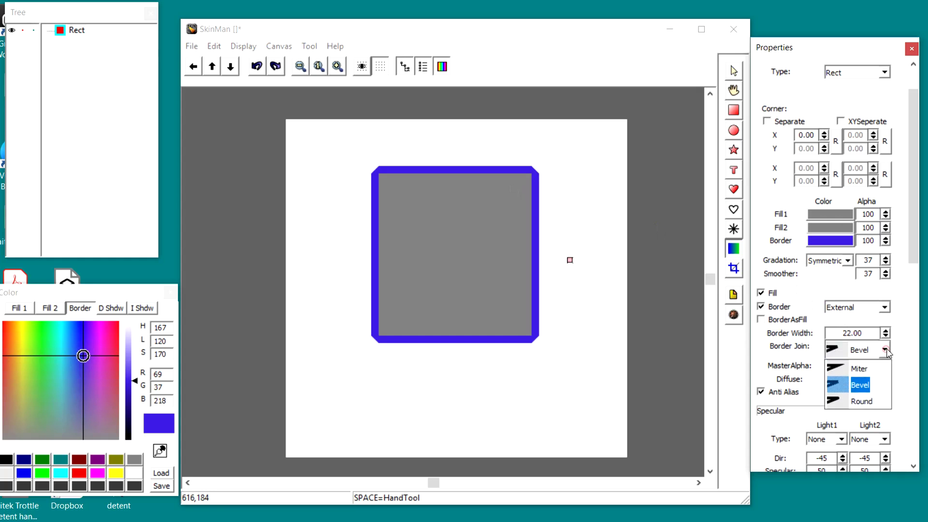
click(865, 375)
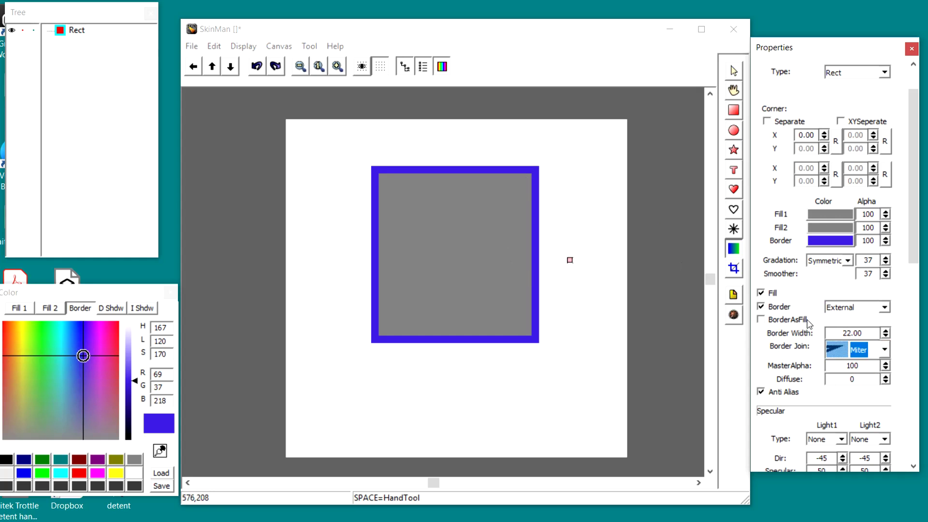
Step: Try a master alpha of 74, restore it to 100, and try out the diffuse amount
click(885, 369)
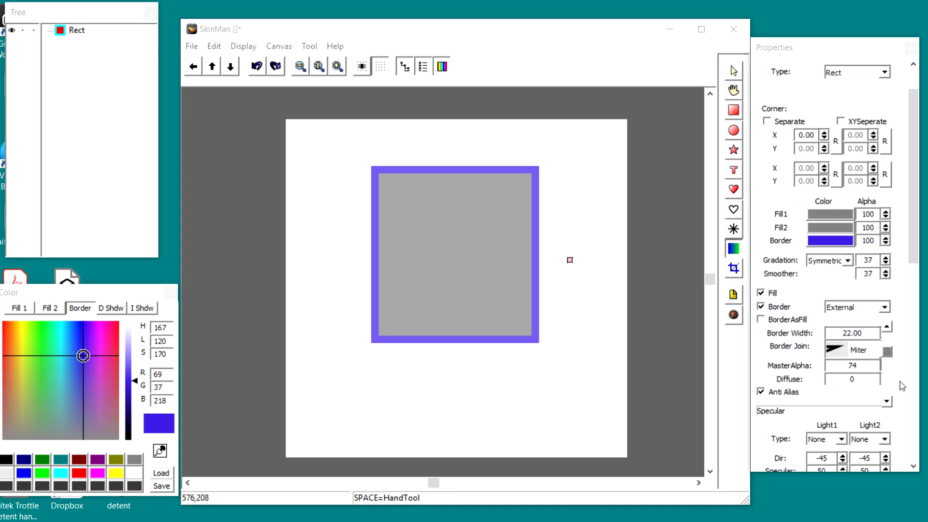
drag(902, 386, 902, 311)
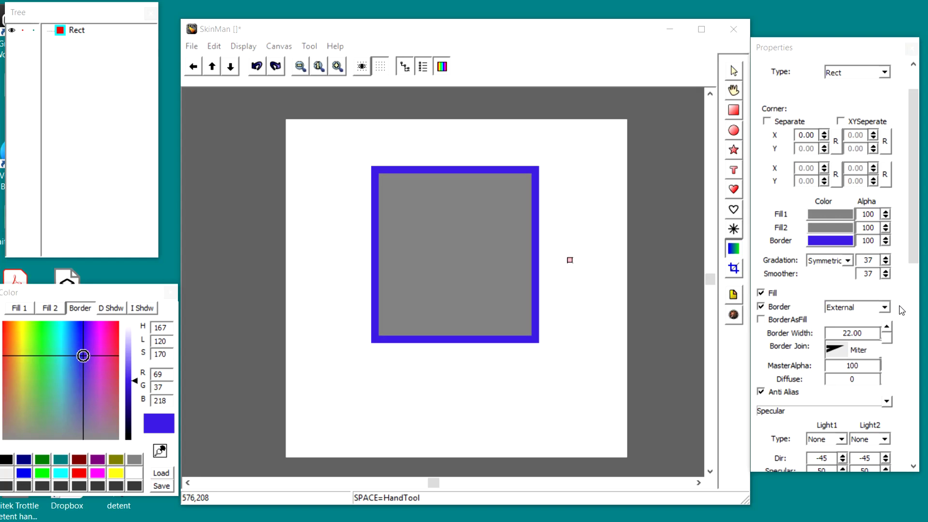
drag(902, 311, 901, 311)
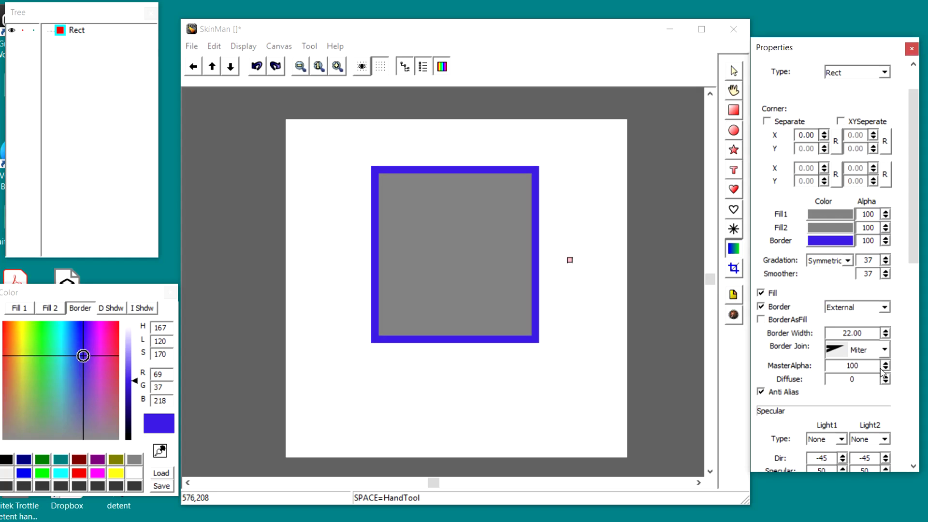
drag(888, 383, 889, 407)
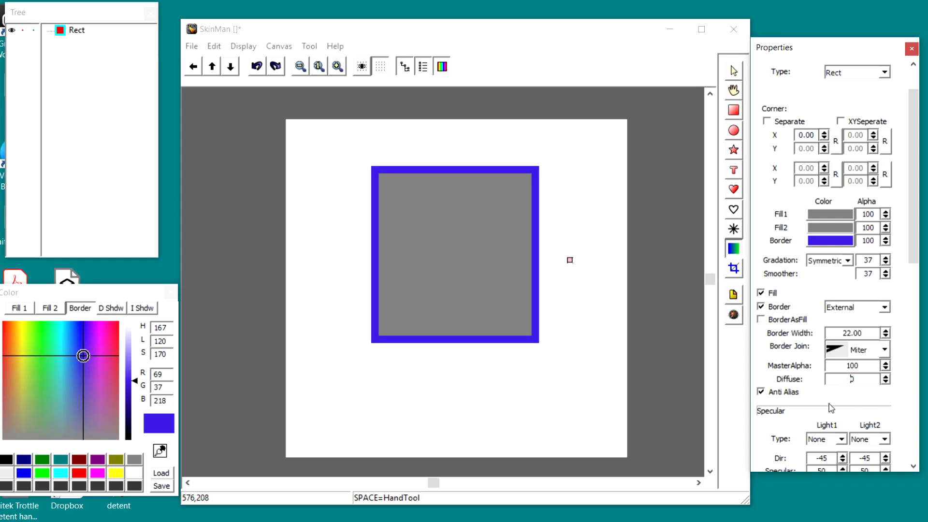
Step: Turn off the rectangle's border and try out the BorderAsFill option
click(760, 392)
click(761, 307)
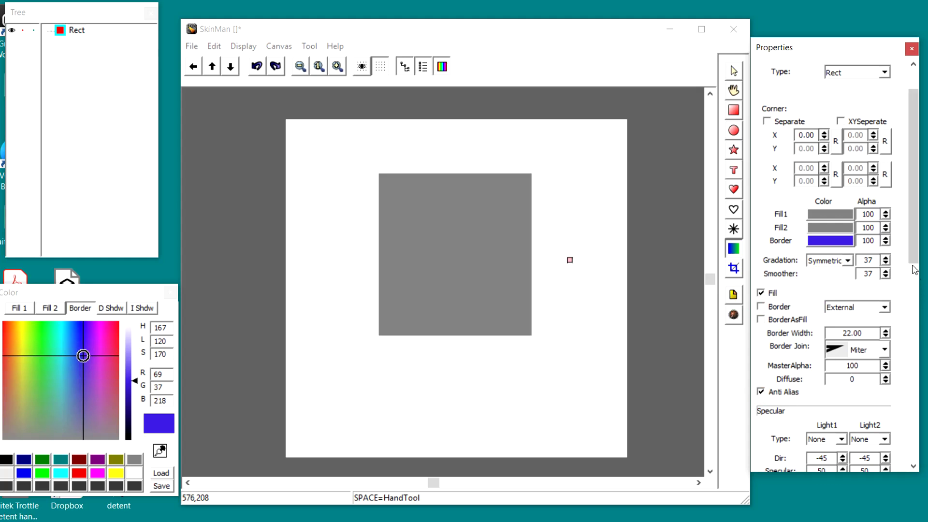
scroll(914, 270, down, 2)
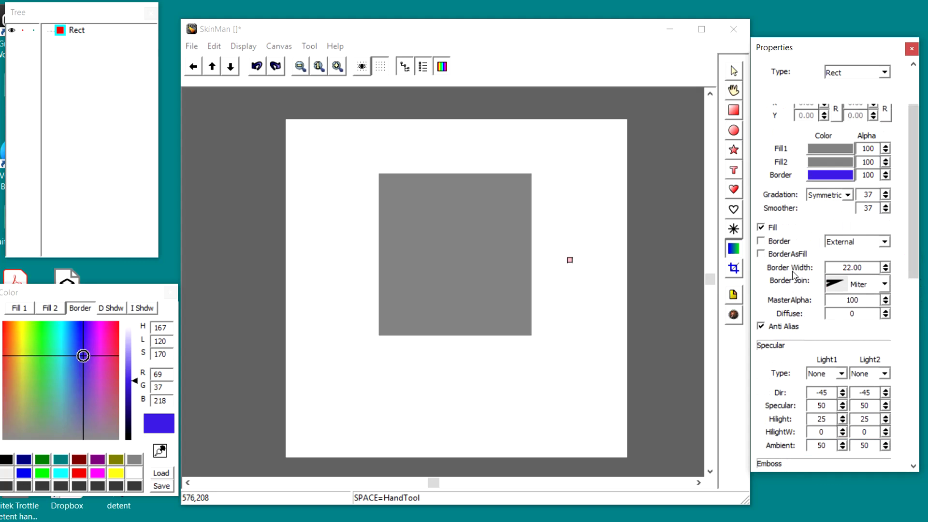
click(762, 254)
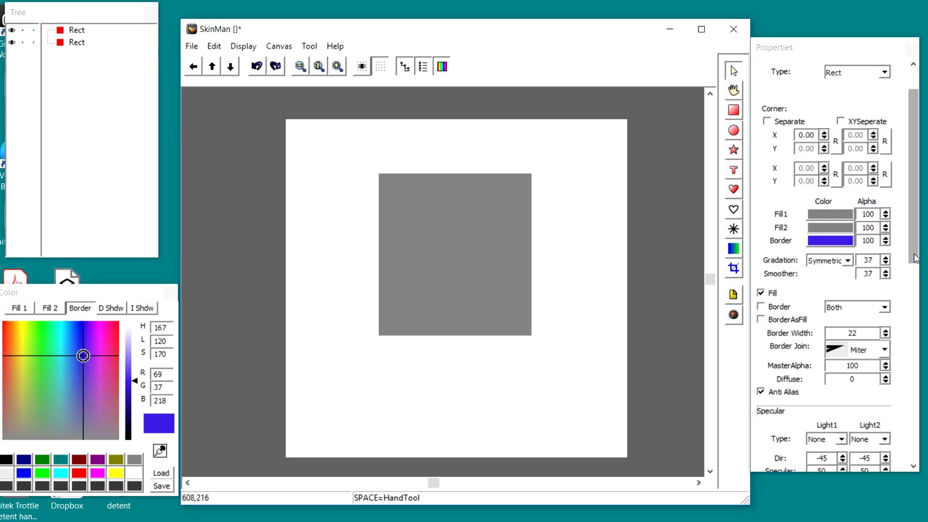
Step: Set specular Light1 to Flat with direction -46, specular 32, highlight 26, highlight width 100 and ambient 38
drag(915, 258, 910, 301)
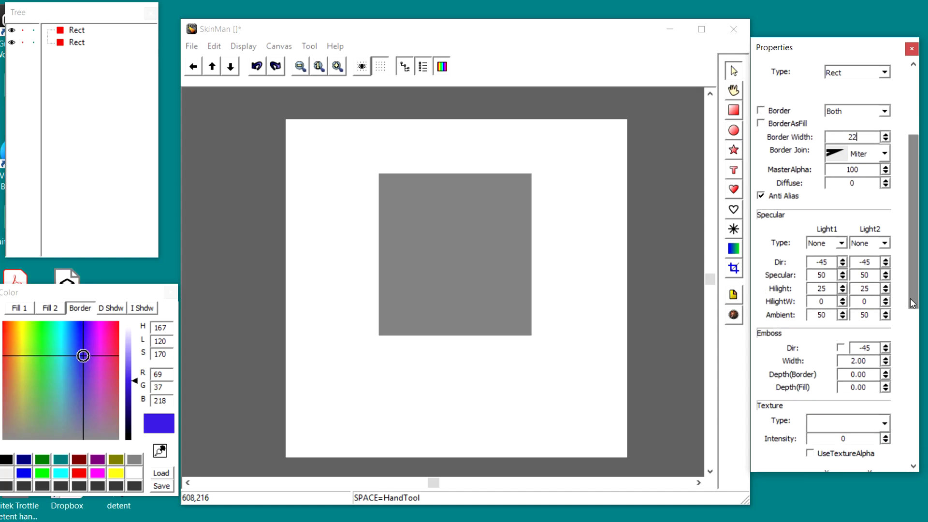
click(818, 244)
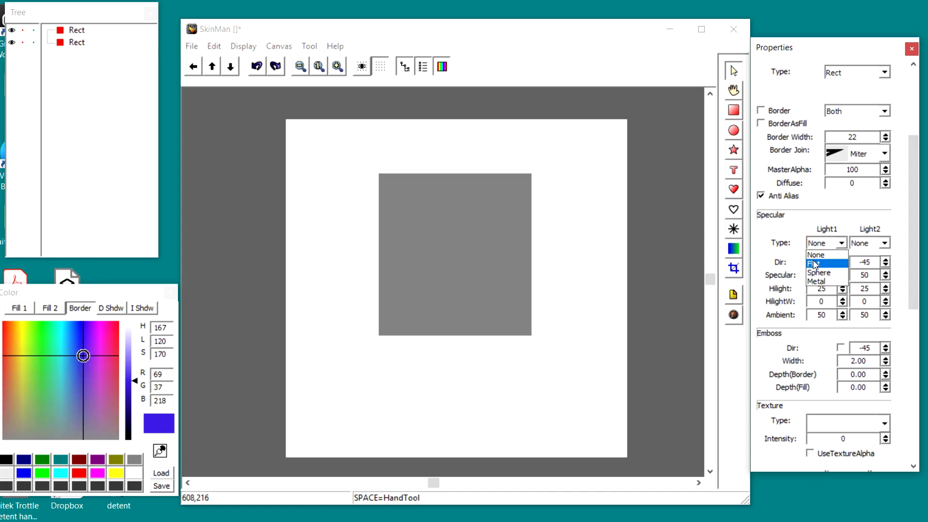
click(816, 264)
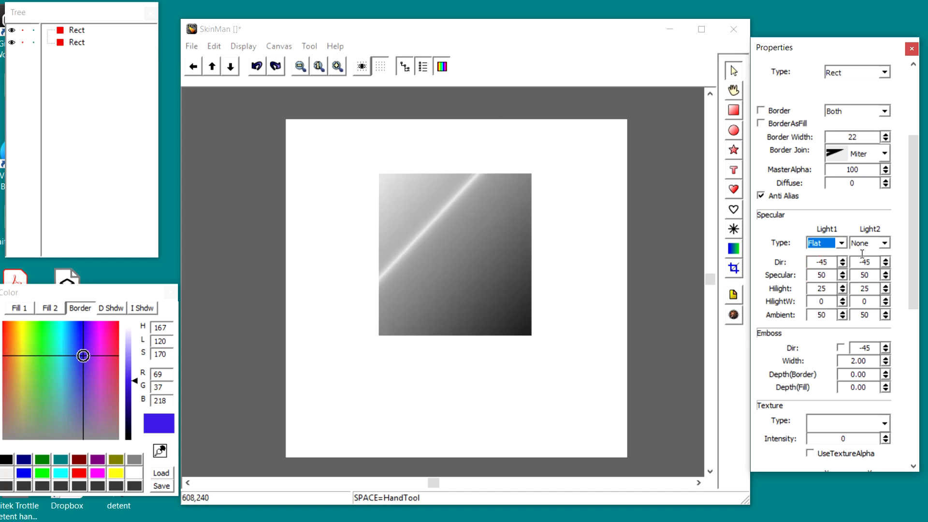
drag(843, 268, 809, 232)
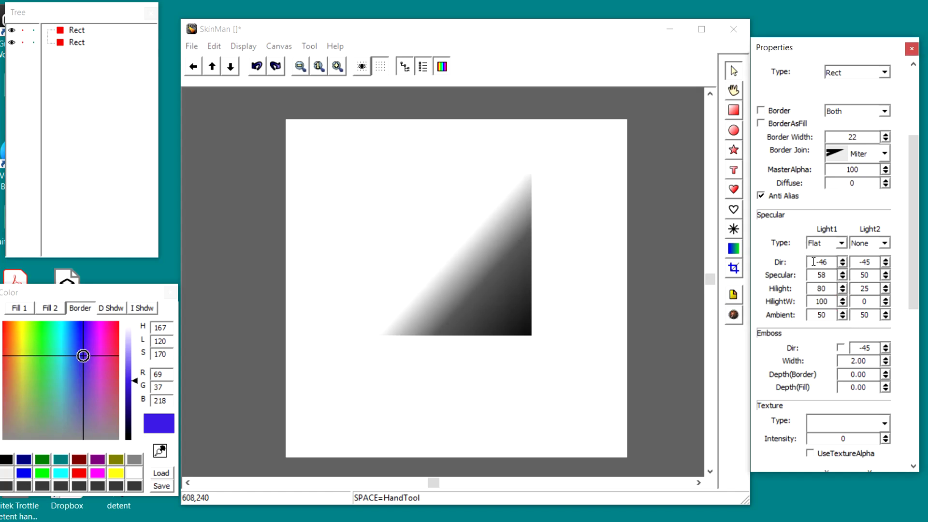
drag(843, 276, 845, 325)
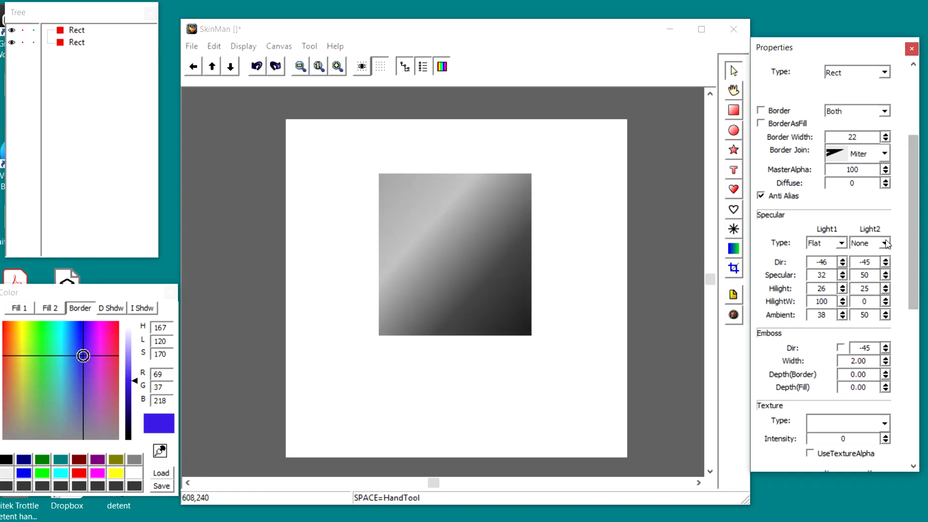
Step: Change the Light1 specular type to Sphere and lower its highlight width to 89
click(841, 243)
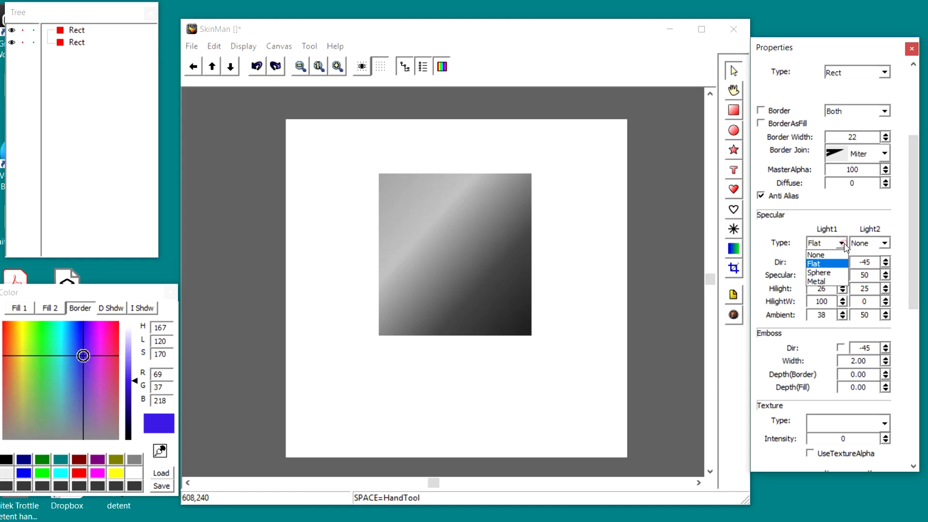
click(825, 274)
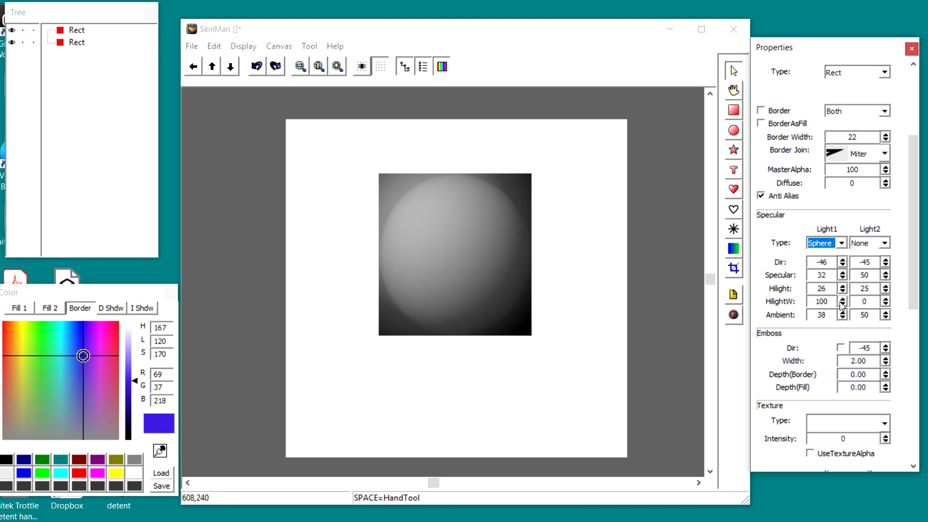
click(828, 301)
mouse_move(848, 303)
mouse_down()
mouse_move(863, 338)
mouse_move(856, 315)
mouse_move(848, 326)
mouse_move(844, 313)
mouse_up()
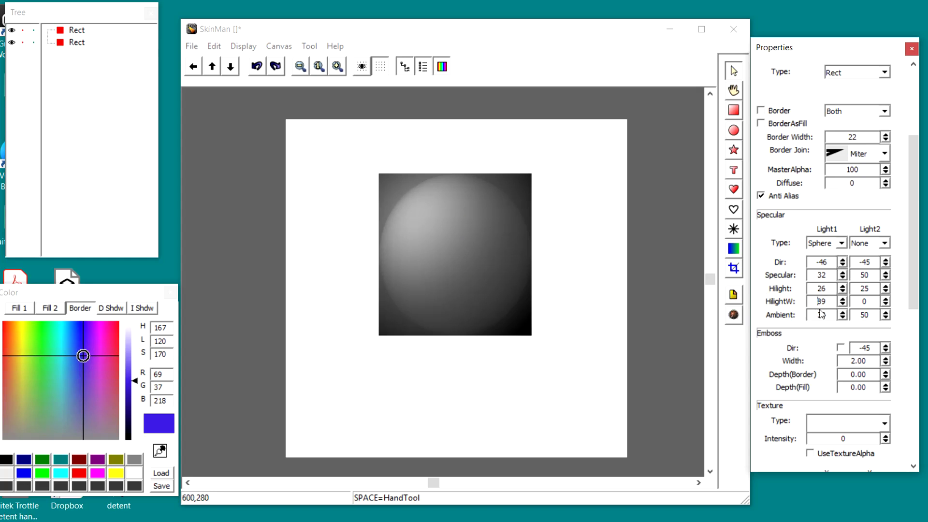
Step: Change the Light1 specular type to Metal and reduce its highlight width to 69
click(839, 244)
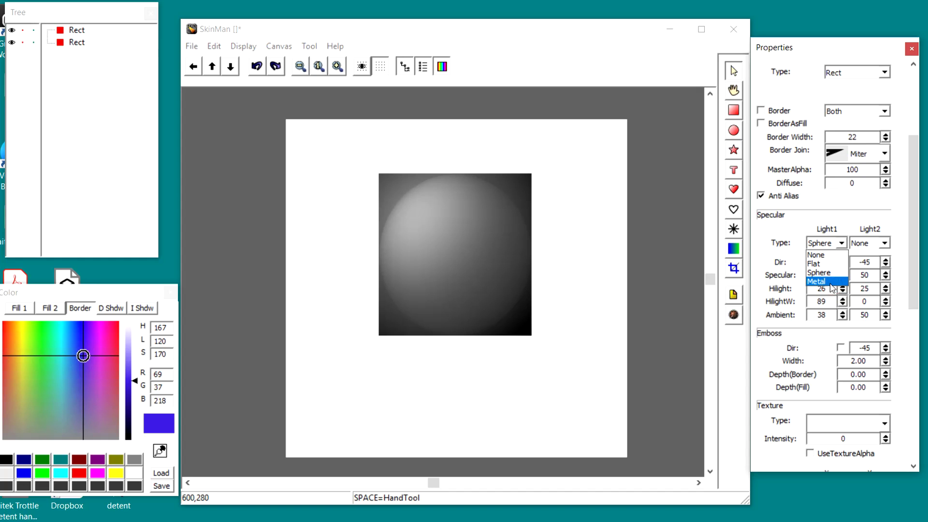
click(824, 282)
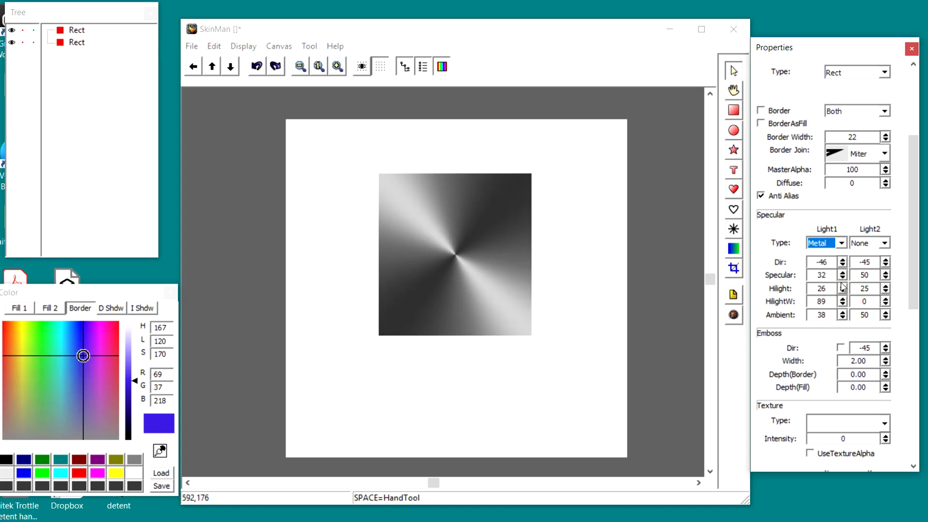
mouse_move(843, 303)
mouse_down()
mouse_move(854, 294)
mouse_move(855, 182)
mouse_move(843, 382)
mouse_move(829, 318)
mouse_up()
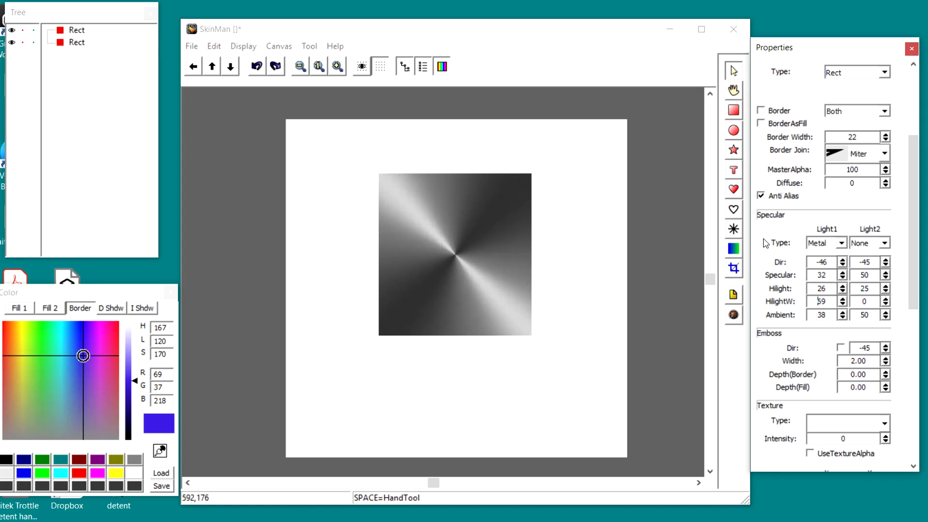
Step: Change the rectangle's shape type to Ellipse and raise the Light1 highlight width to 100
click(883, 78)
click(874, 93)
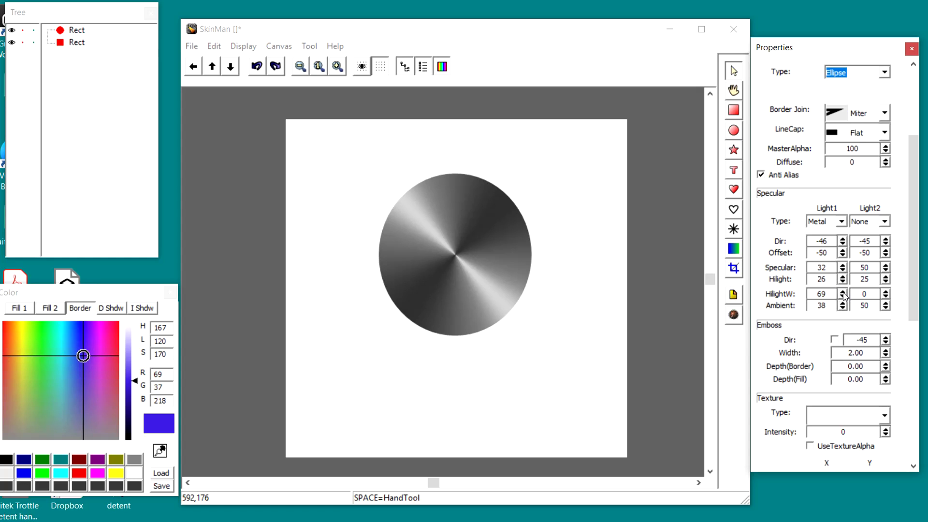
drag(849, 296, 835, 266)
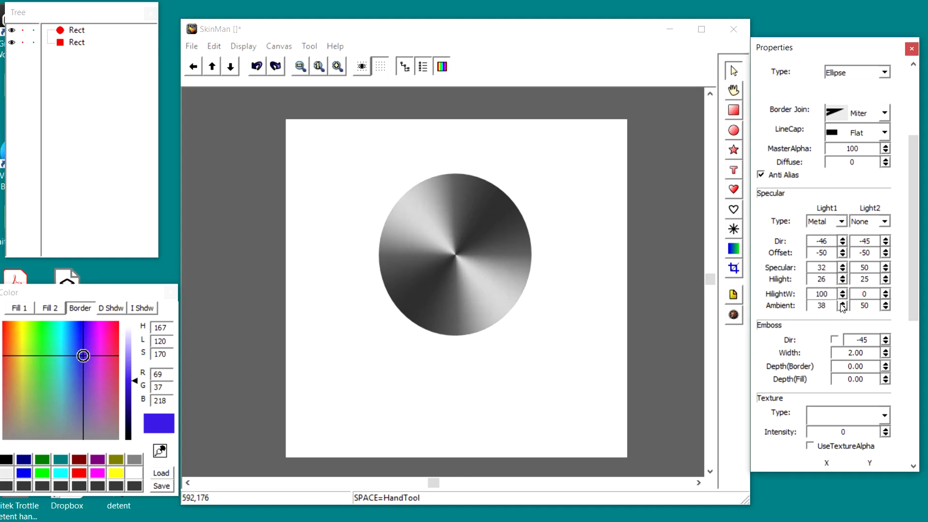
Step: Set the ellipse's Light1 ambient to 40 and offset to -48, and switch its specular type to Sphere
mouse_move(842, 305)
mouse_down()
mouse_move(847, 335)
mouse_move(857, 277)
mouse_move(855, 310)
mouse_up()
mouse_move(844, 269)
mouse_down()
mouse_move(836, 231)
mouse_move(846, 282)
mouse_up()
drag(843, 256, 841, 254)
click(841, 221)
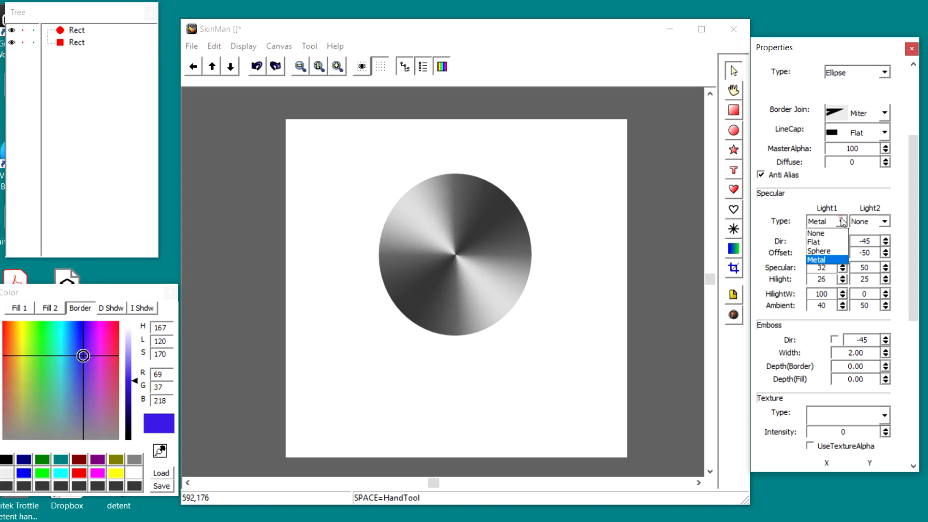
click(832, 251)
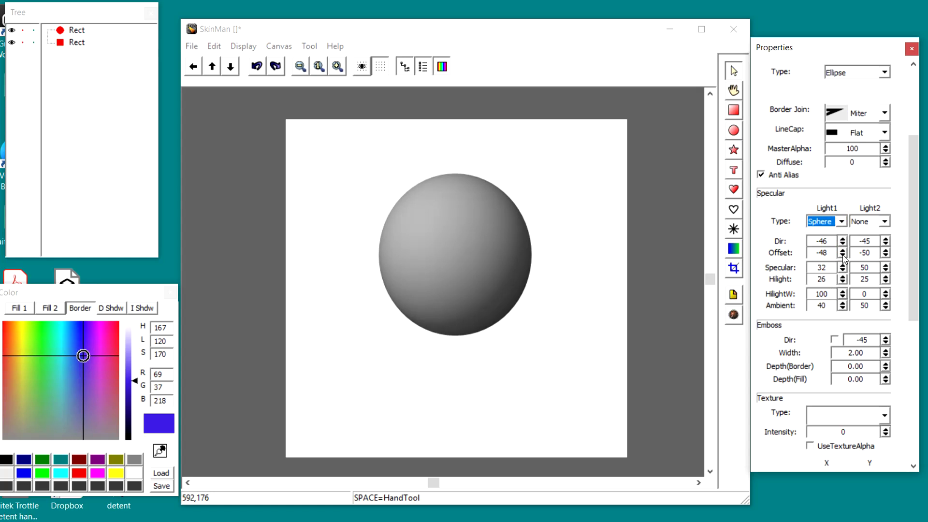
Step: Set the ellipse's Light1 offset to -49, then give Light2 a Flat specular type with direction -99
mouse_move(842, 252)
mouse_down()
mouse_move(843, 225)
mouse_move(812, 224)
mouse_move(802, 182)
mouse_move(795, 276)
mouse_move(785, 247)
mouse_move(786, 256)
mouse_up()
click(882, 221)
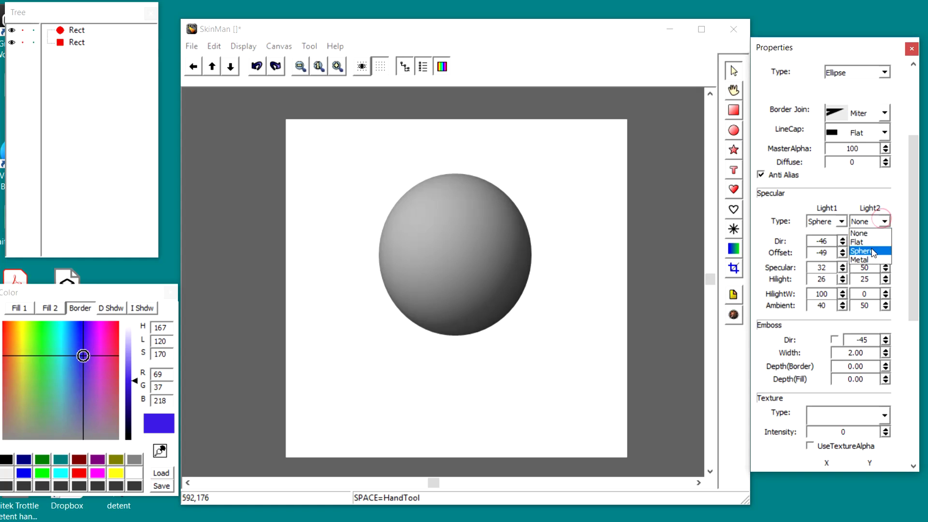
click(867, 242)
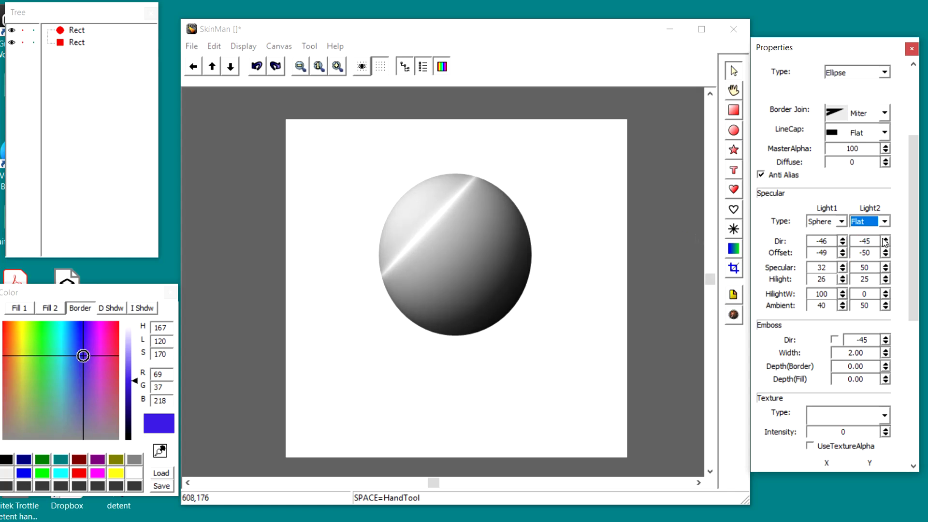
mouse_move(884, 242)
mouse_down()
mouse_move(908, 306)
mouse_move(905, 271)
mouse_move(896, 275)
mouse_up()
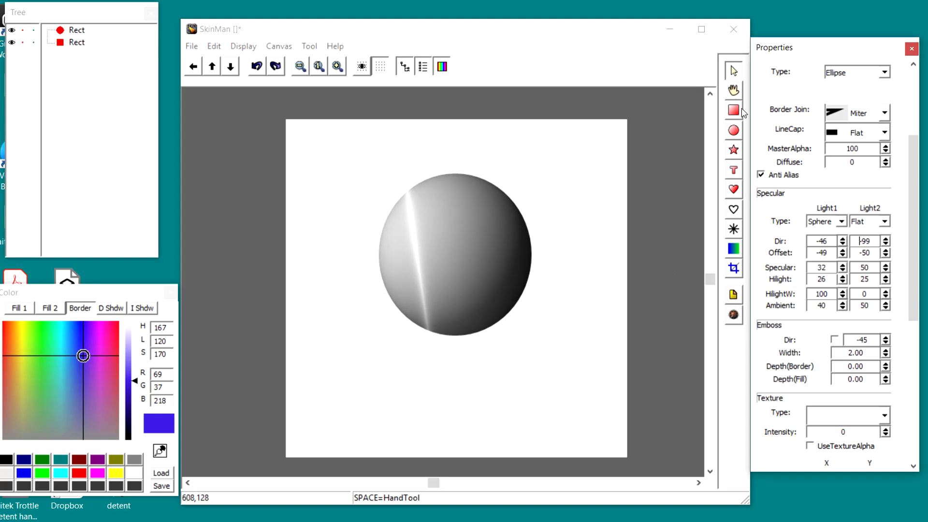
Step: Turn off the ellipse's specular lighting by setting both the Light1 and Light2 types to None
click(841, 222)
click(821, 234)
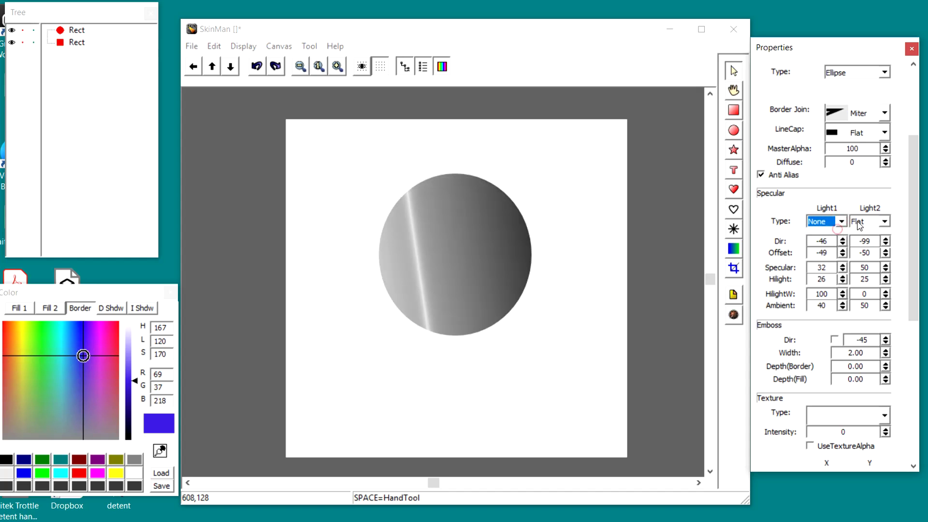
click(884, 221)
click(862, 234)
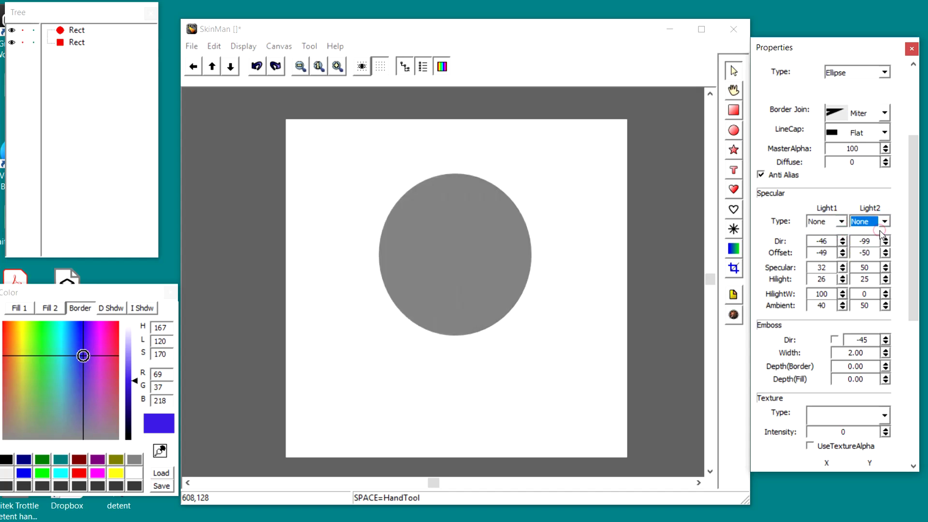
Step: Emboss the ellipse with a fill depth of 4 and its own emboss direction of 45
scroll(855, 326, down, 3)
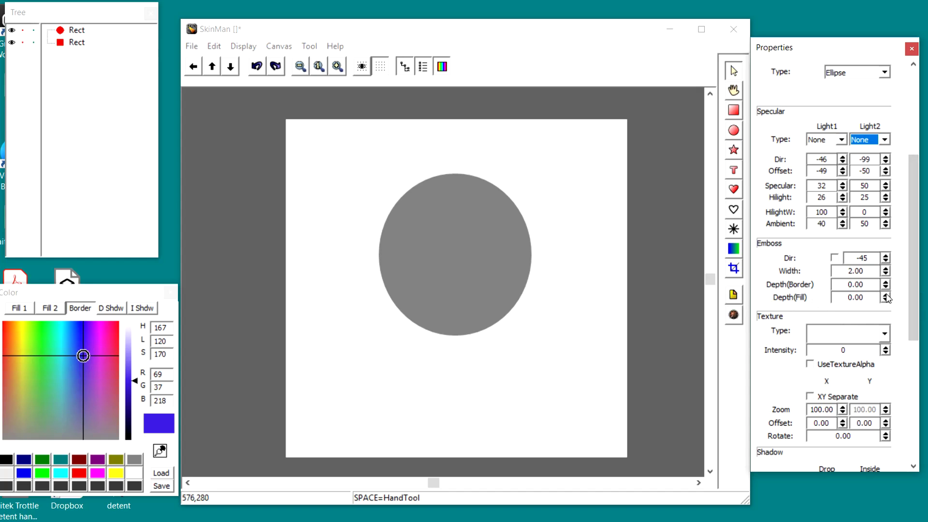
mouse_move(887, 297)
mouse_down()
mouse_move(880, 290)
mouse_move(877, 299)
mouse_up()
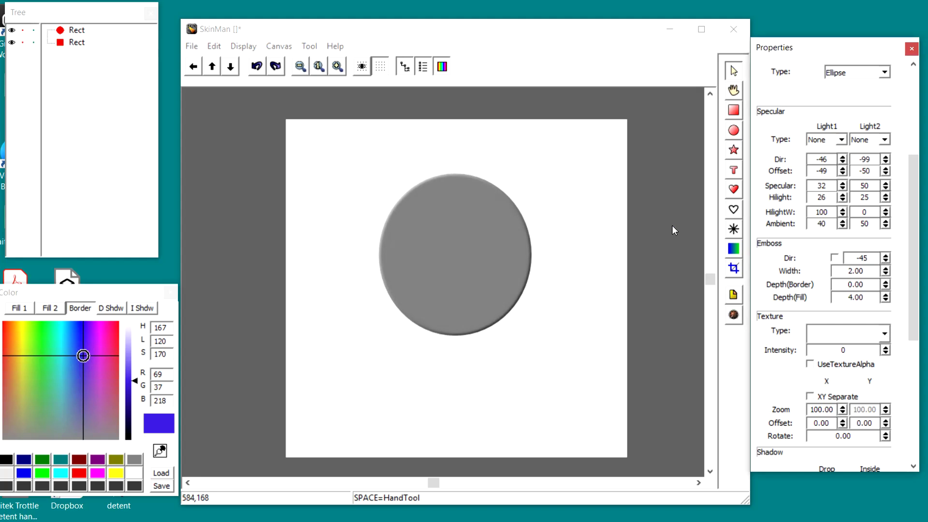
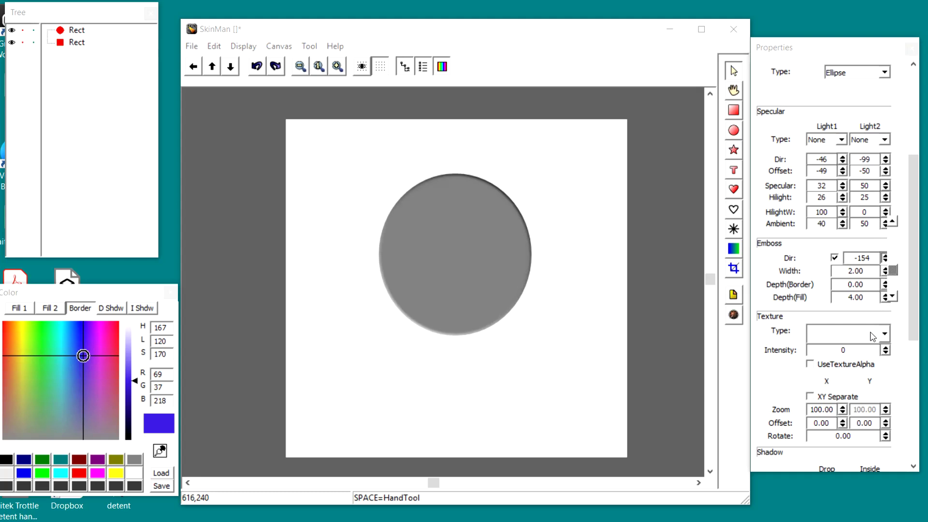
double_click(875, 257)
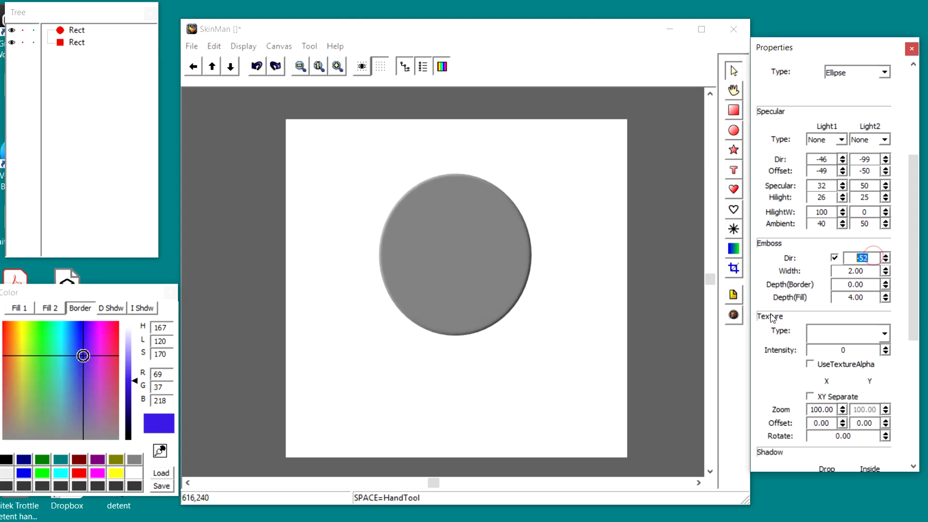
text(0)
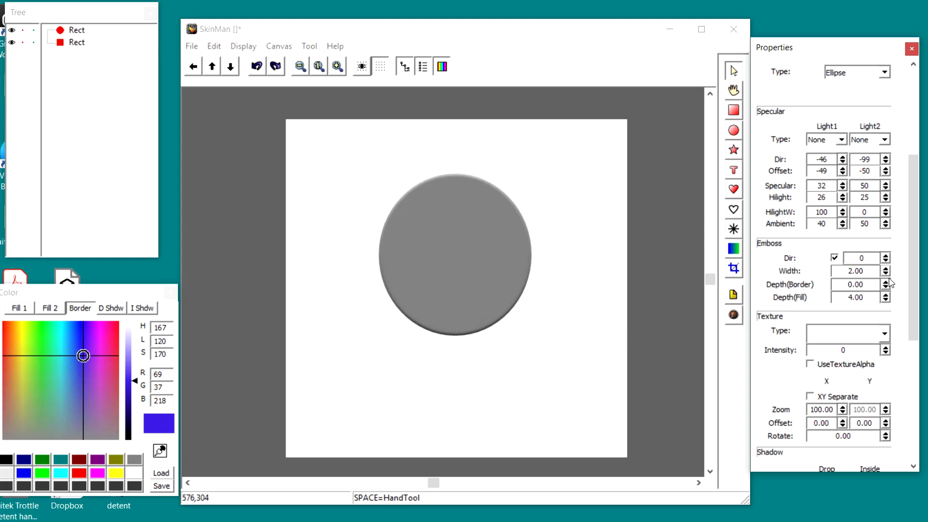
key(BackSpace)
text(45)
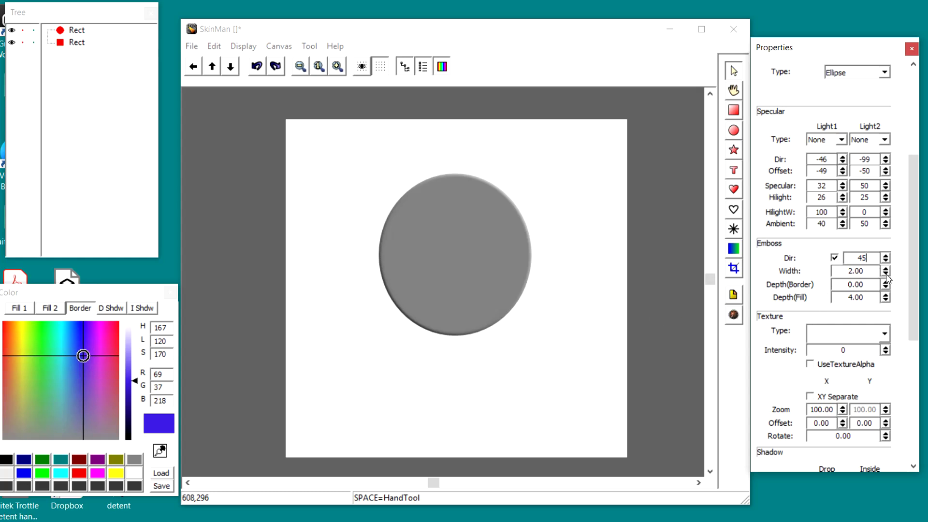
Step: Try narrow and wide emboss widths on the ellipse, ending at 53, with a border depth of -8
drag(887, 277, 882, 256)
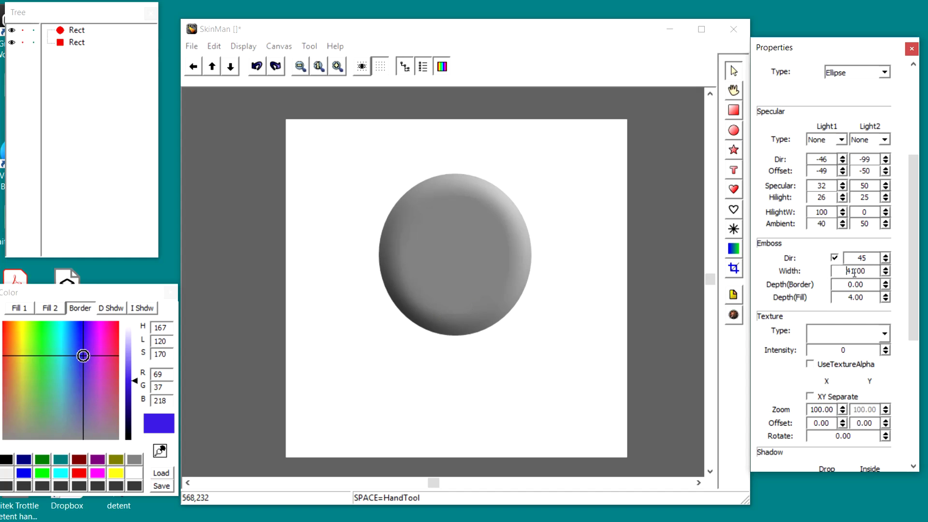
scroll(855, 273, up, 4)
drag(886, 273, 910, 345)
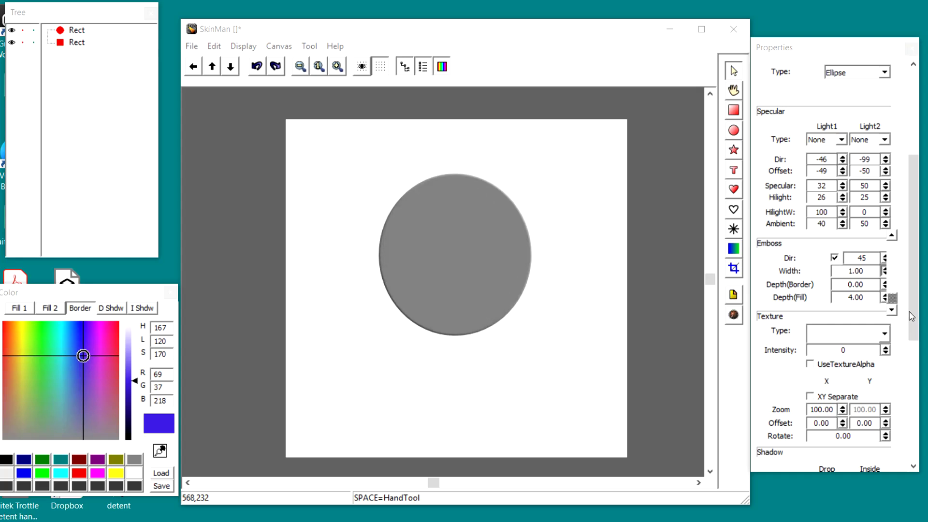
mouse_move(911, 310)
mouse_down()
mouse_move(905, 283)
mouse_move(889, 273)
mouse_move(892, 310)
mouse_move(893, 294)
mouse_up()
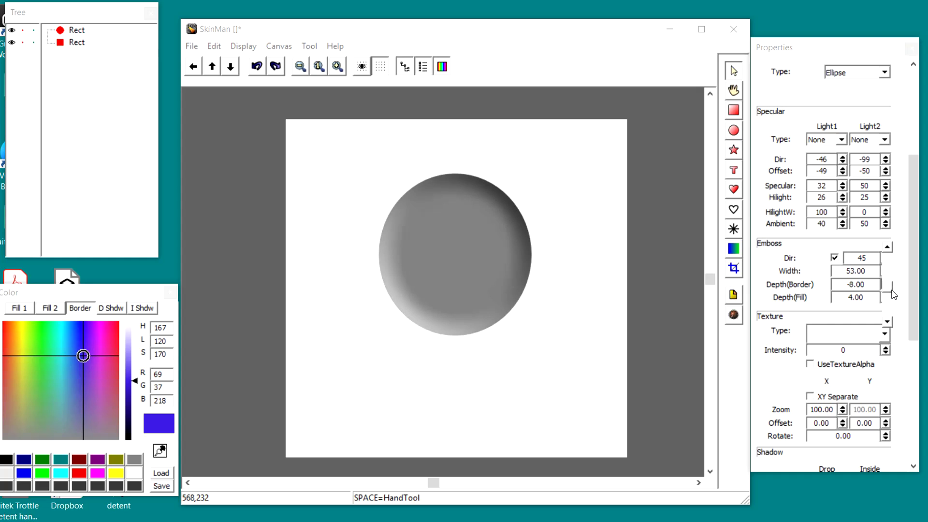
click(893, 295)
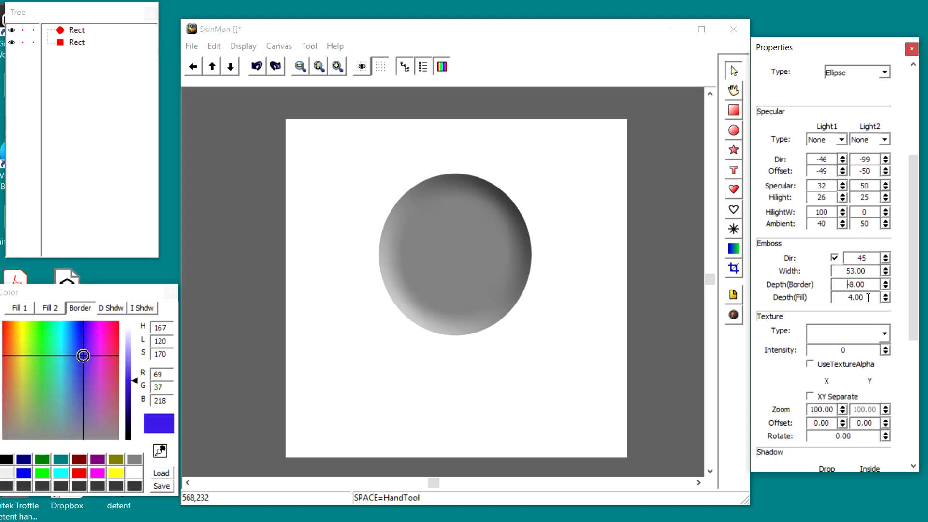
Step: Set the ellipse's emboss border depth to 0, width to 5 and fill depth to 6
drag(873, 284, 812, 285)
text(0)
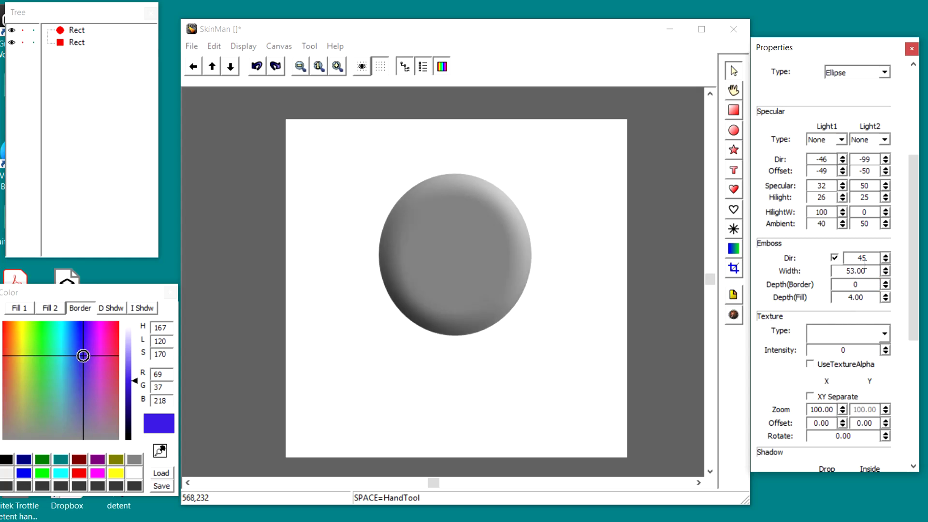
drag(871, 271, 846, 271)
text(5)
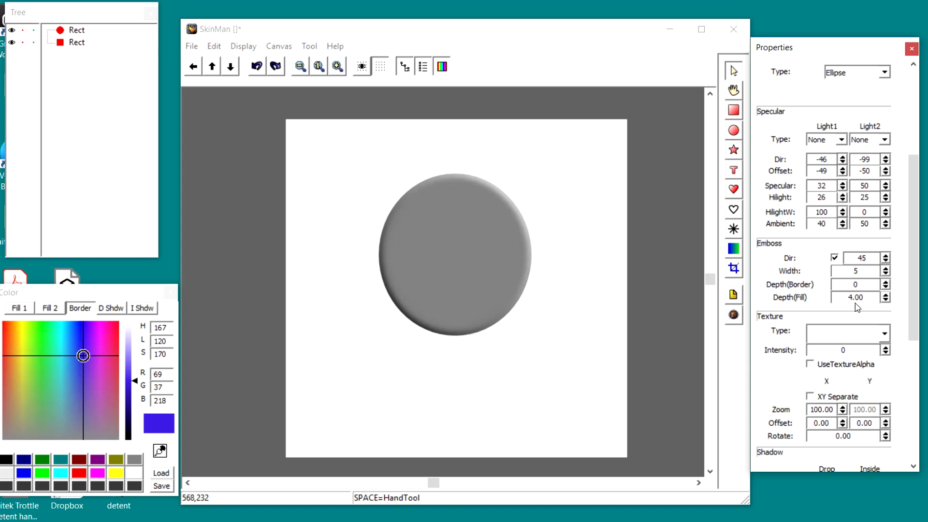
scroll(856, 298, up, 2)
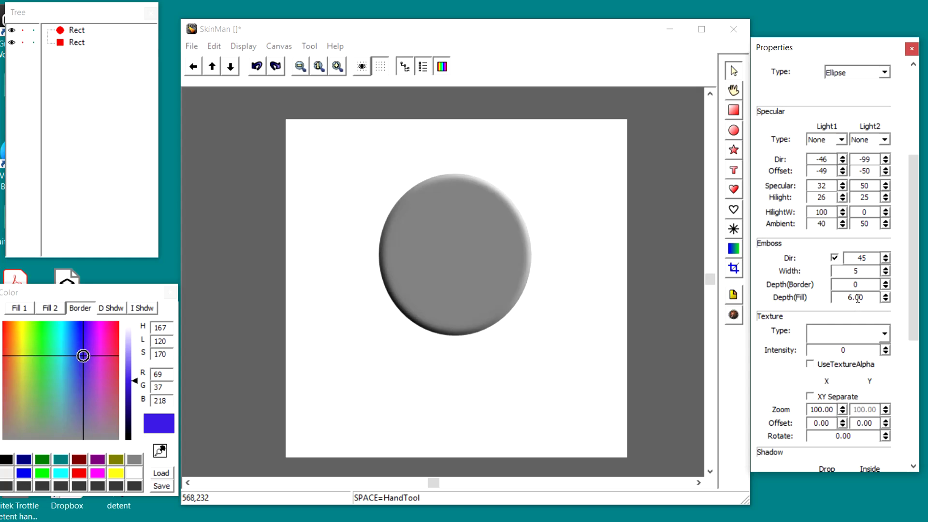
Step: Apply the Fabric texture to the ellipse with an intensity of 45
click(883, 334)
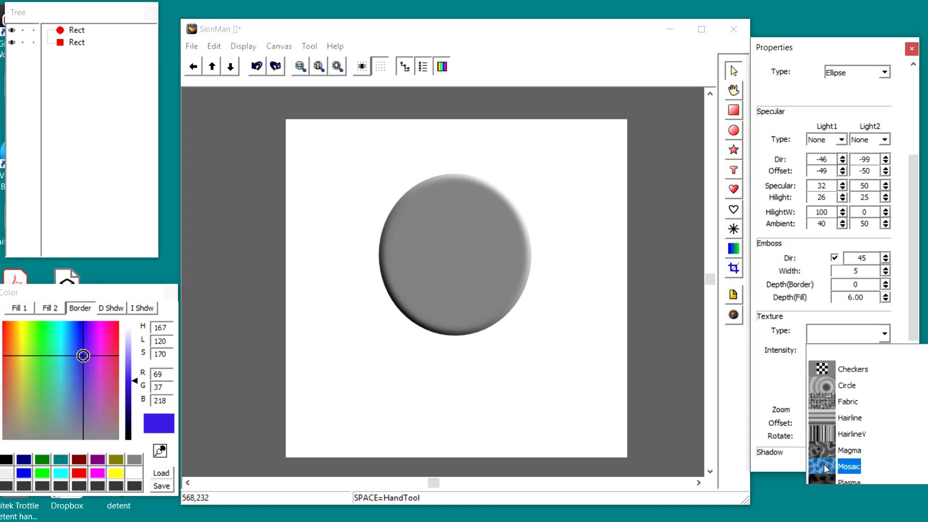
click(822, 401)
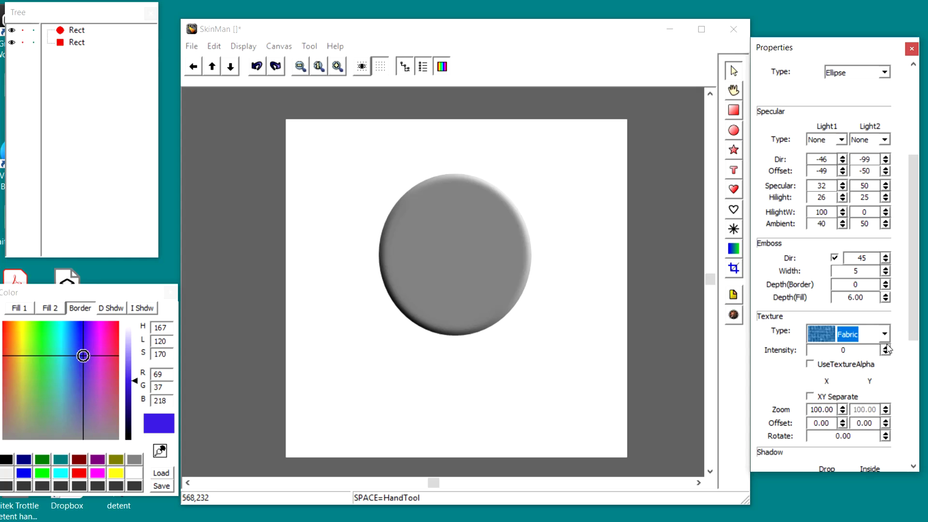
drag(887, 350, 875, 317)
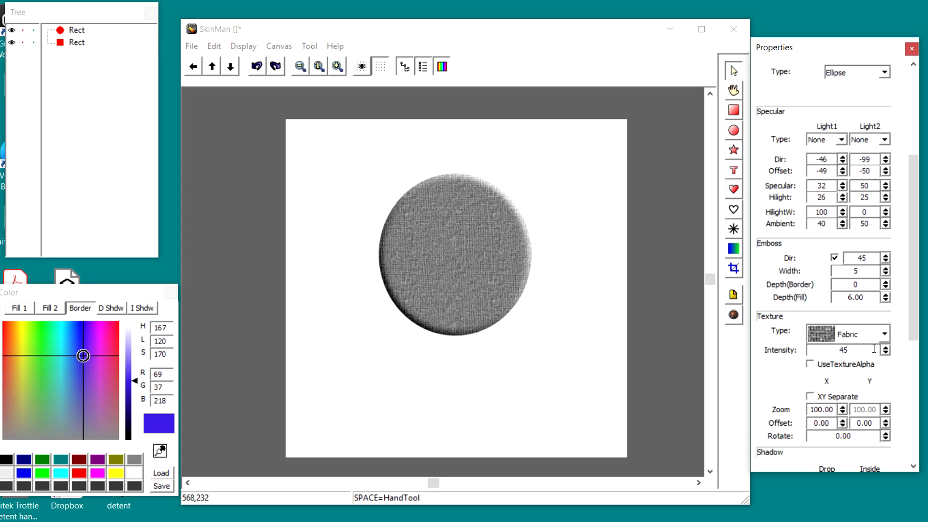
Step: Change the ellipse's texture to Sand and lower its intensity to 14
click(883, 334)
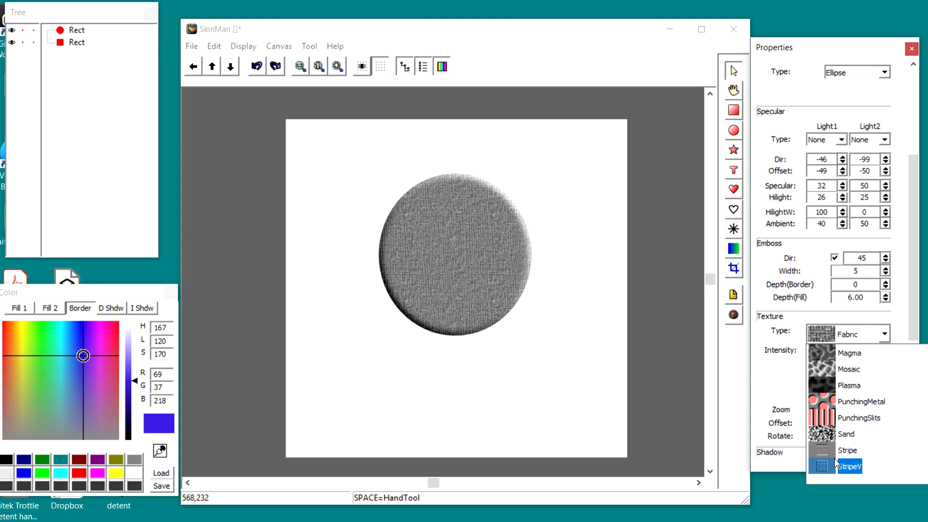
click(827, 433)
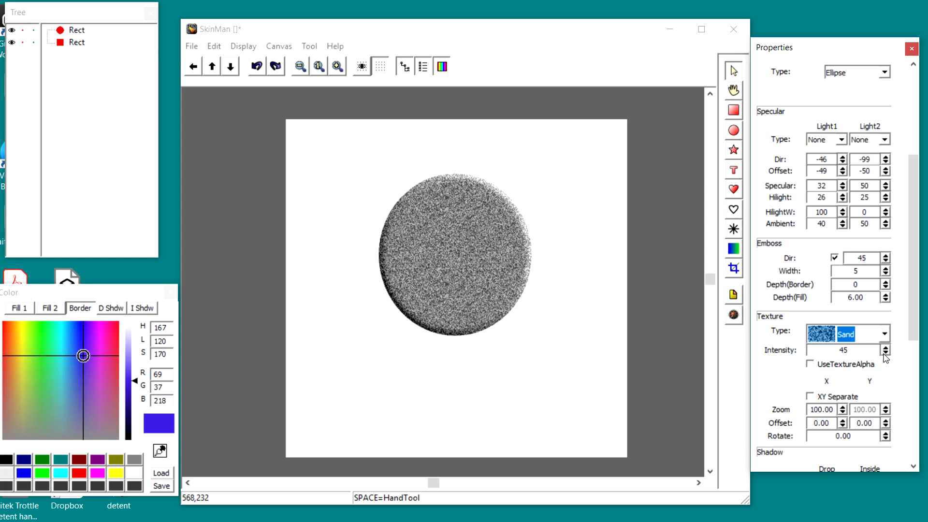
drag(885, 354, 878, 380)
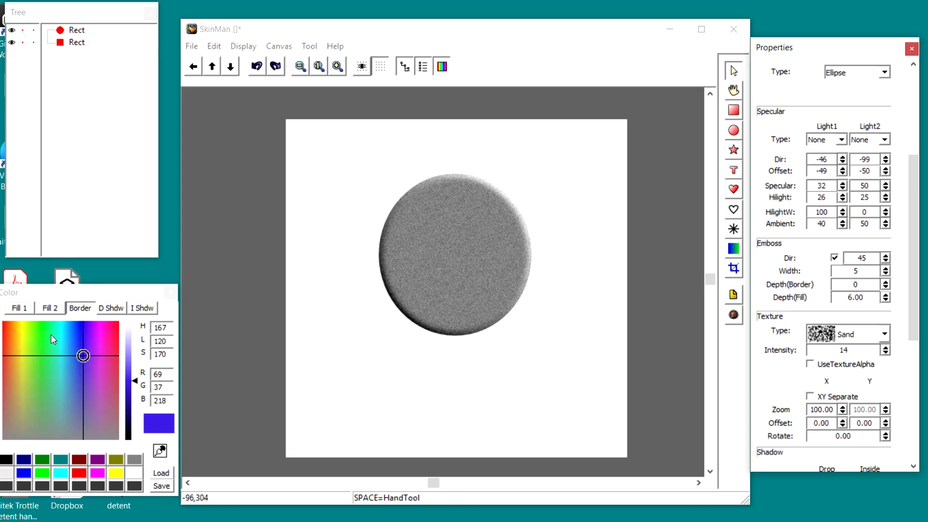
Step: Set the ellipse's border colour to grey (RGB 128, 128, 128) and darken its Fill1 colour to RGB 78, 78, 78
click(134, 459)
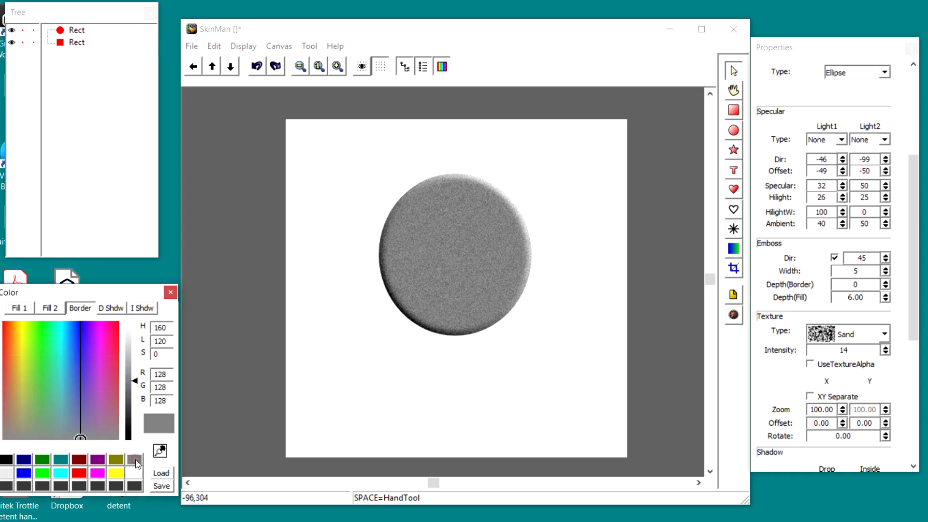
scroll(836, 183, up, 4)
drag(909, 244, 911, 290)
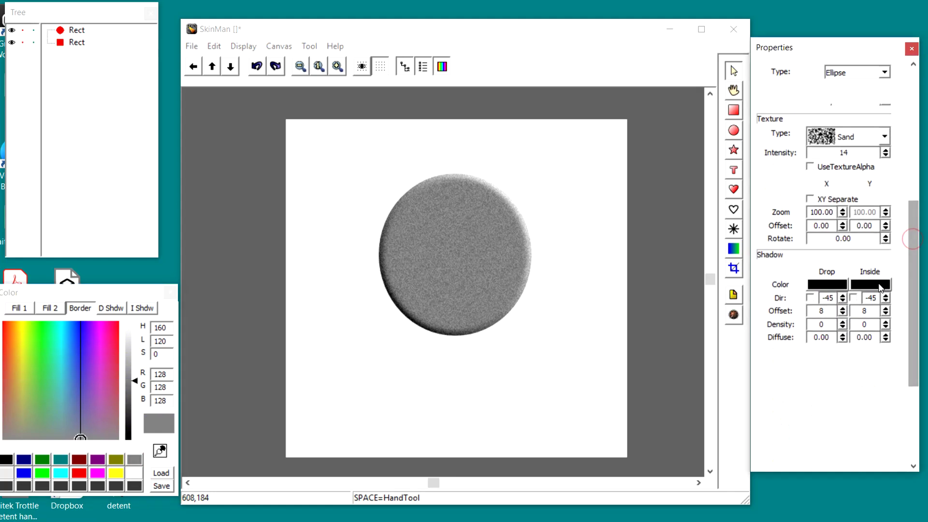
drag(914, 217, 915, 99)
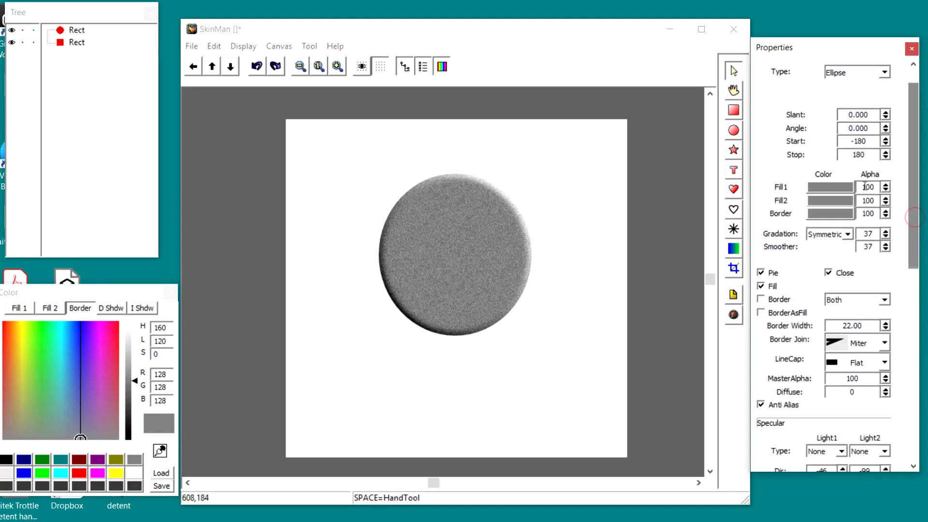
click(830, 187)
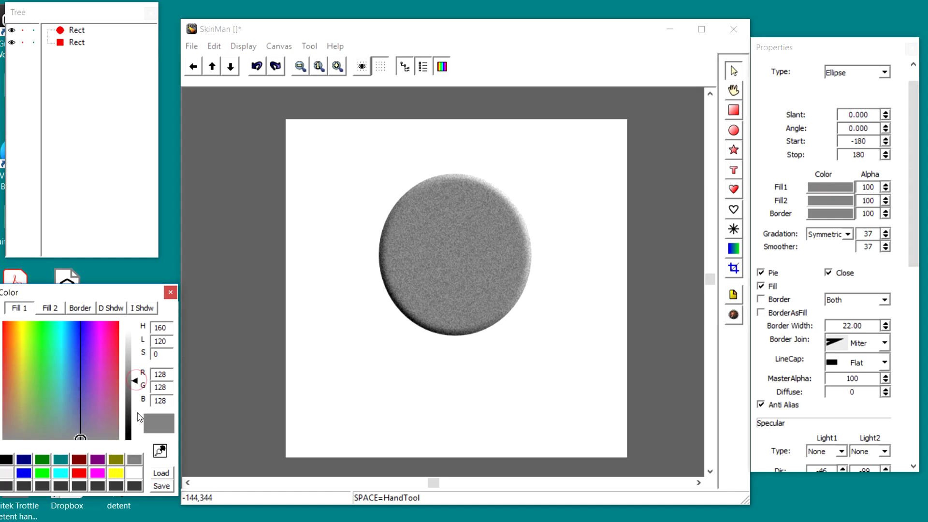
drag(136, 382, 131, 407)
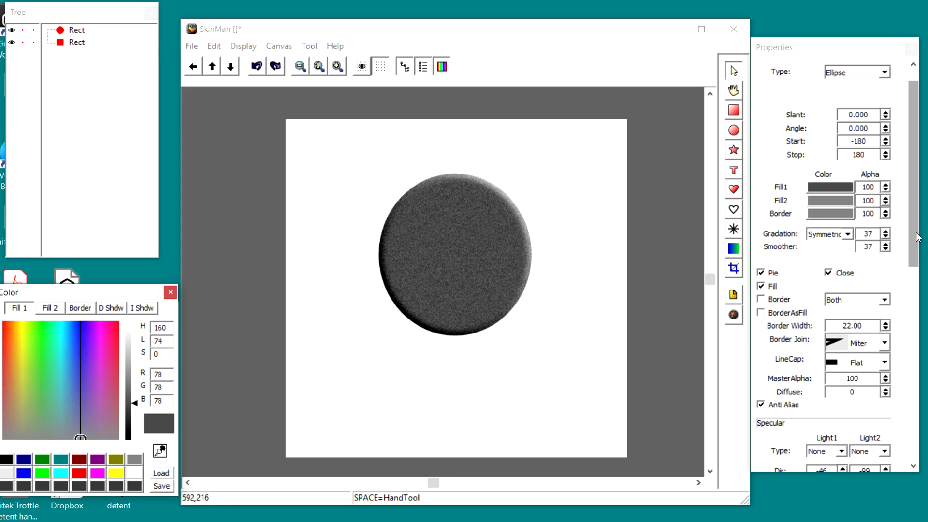
Step: Set the ellipse's Light1 specular type to Flat and reduce its specular strength
drag(918, 237, 907, 203)
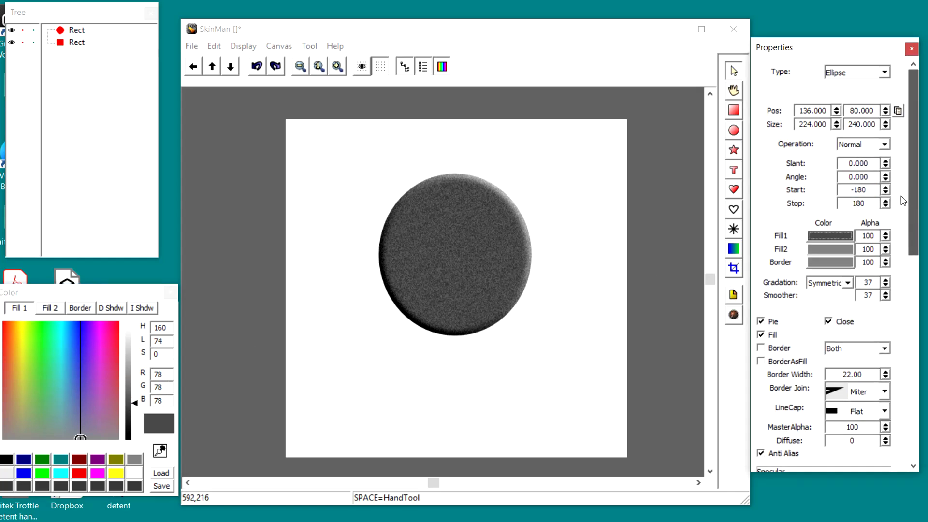
scroll(903, 201, down, 5)
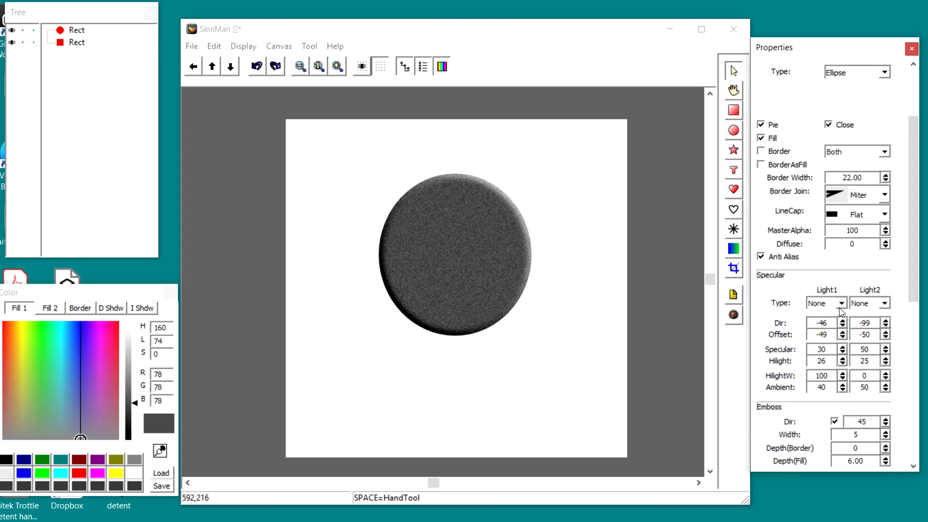
click(841, 304)
click(826, 328)
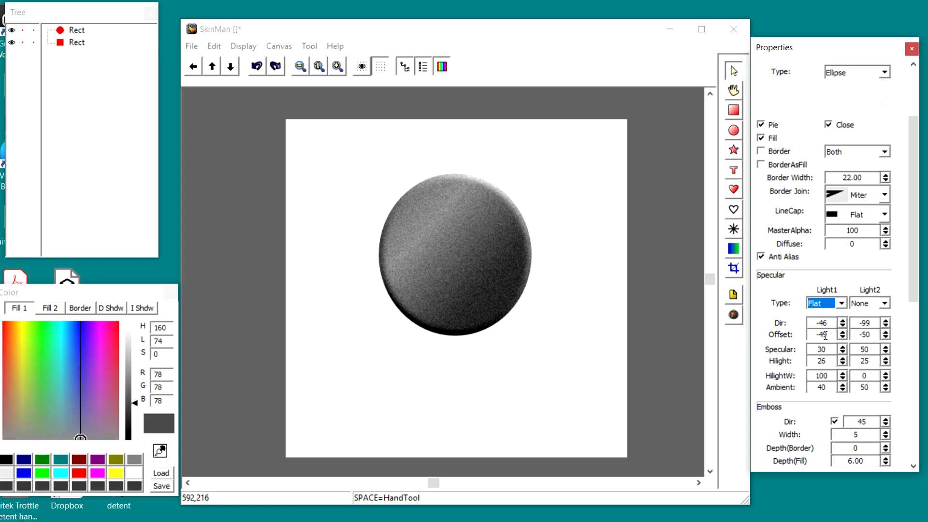
mouse_move(842, 353)
mouse_down()
mouse_move(846, 395)
mouse_move(844, 387)
mouse_up()
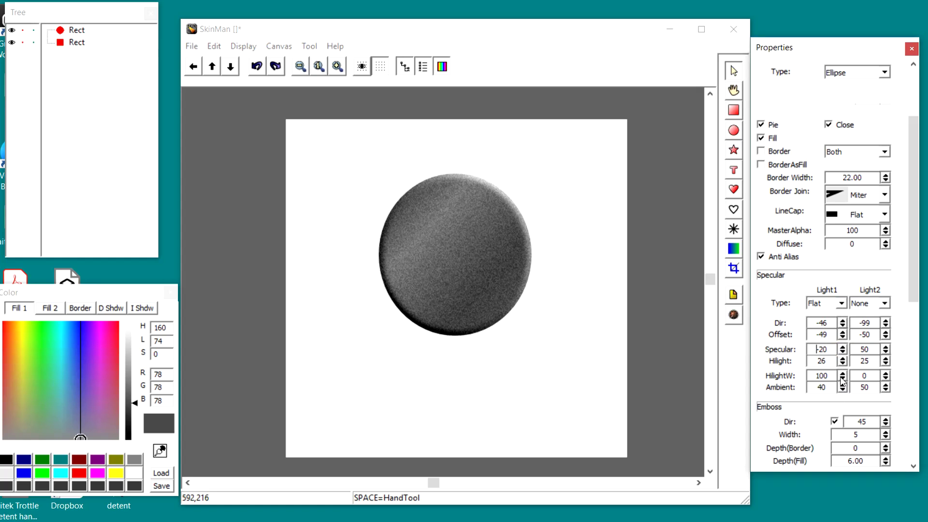
Step: Change the ellipse's texture type to Magma
drag(909, 275, 908, 353)
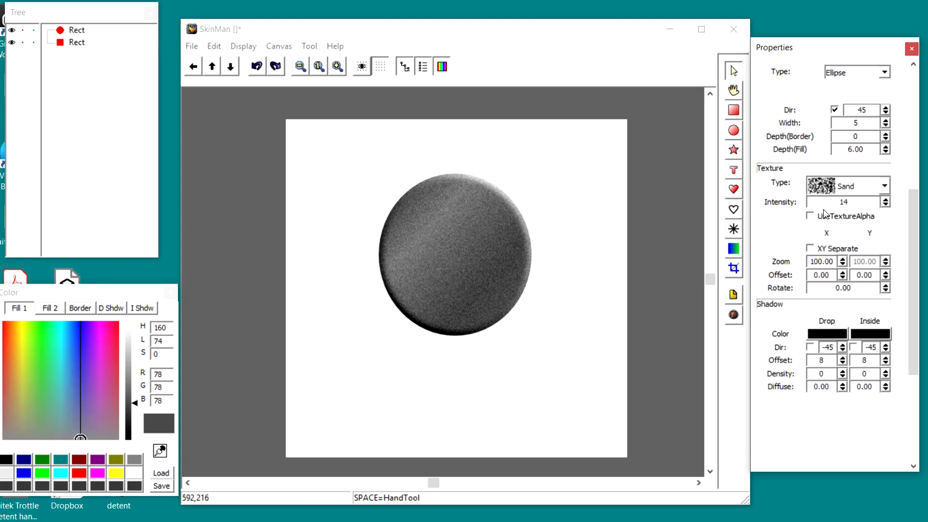
click(868, 187)
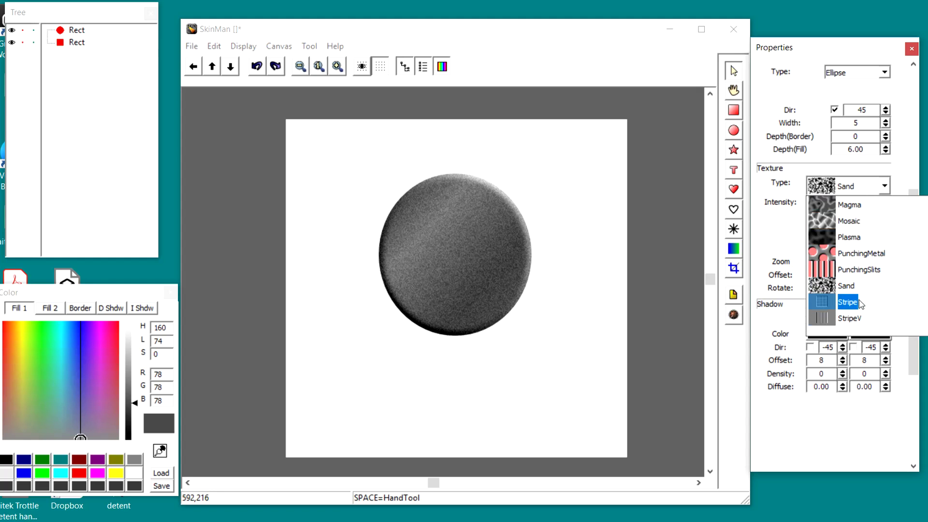
click(843, 204)
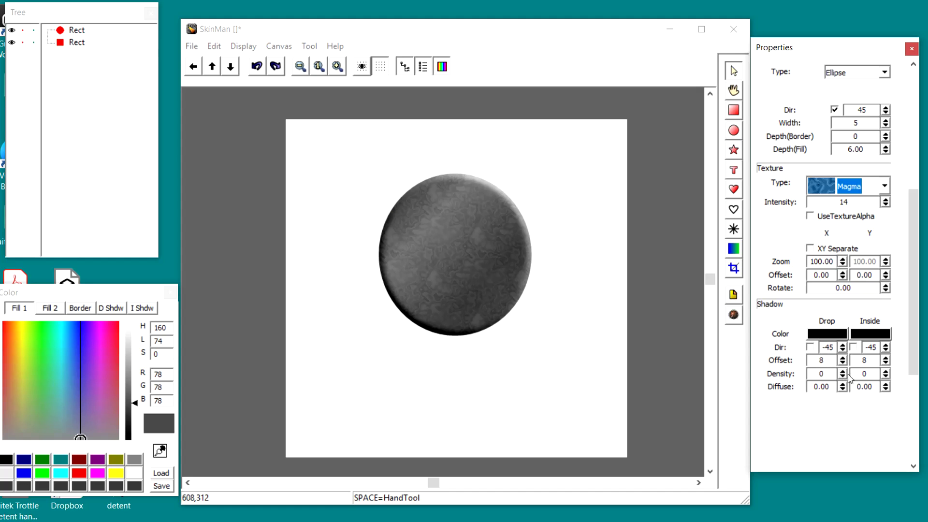
Step: Give the ellipse a drop shadow with a density of 100 and an offset of 11
drag(843, 378, 829, 254)
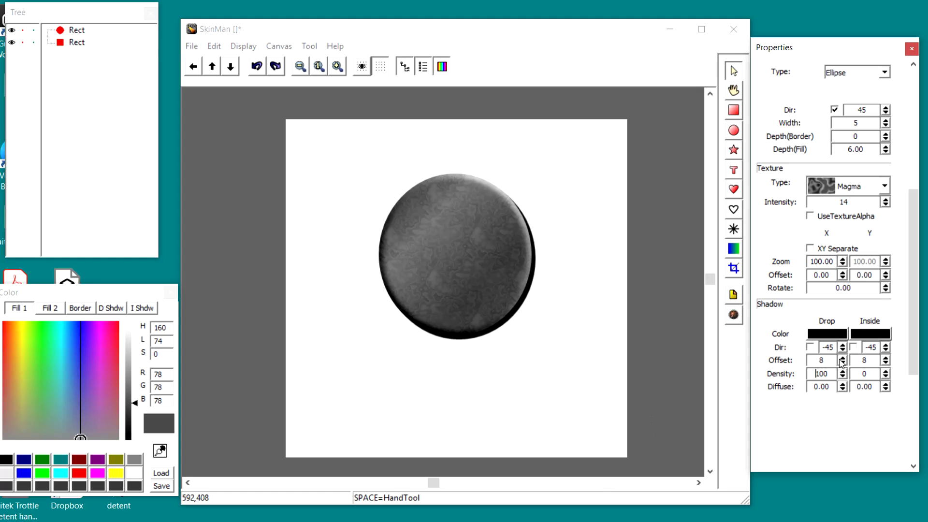
mouse_move(841, 363)
mouse_down()
mouse_move(837, 295)
mouse_move(834, 322)
mouse_move(826, 289)
mouse_move(839, 389)
mouse_move(846, 346)
mouse_move(846, 355)
mouse_up()
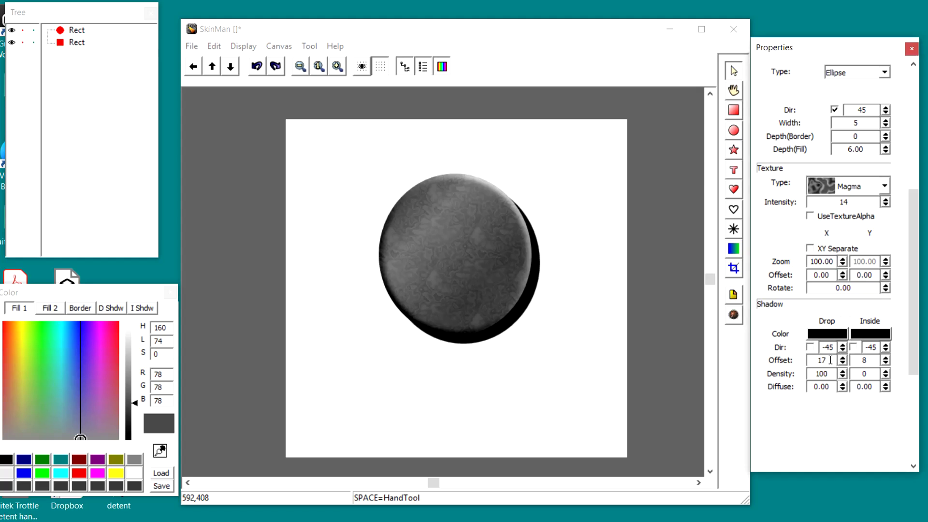
scroll(828, 356, down, 5)
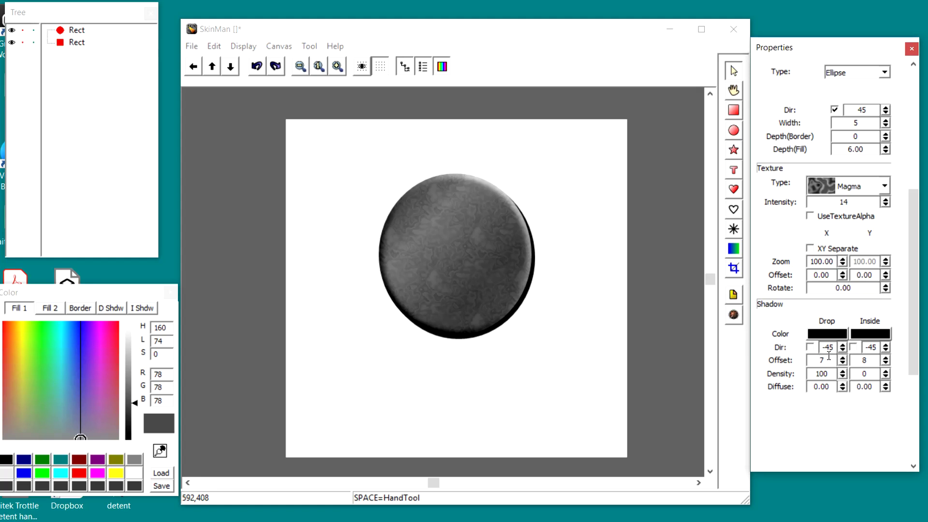
scroll(828, 356, up, 1)
scroll(828, 356, down, 2)
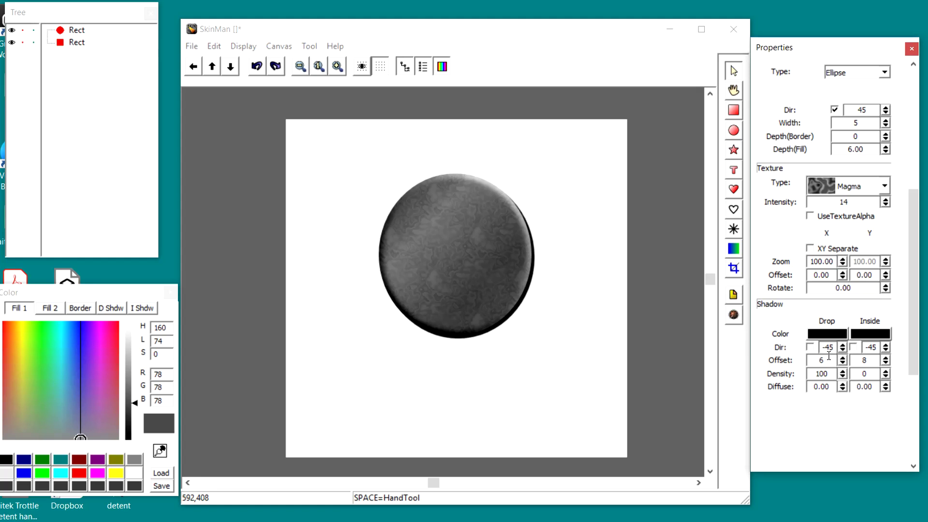
scroll(829, 356, up, 8)
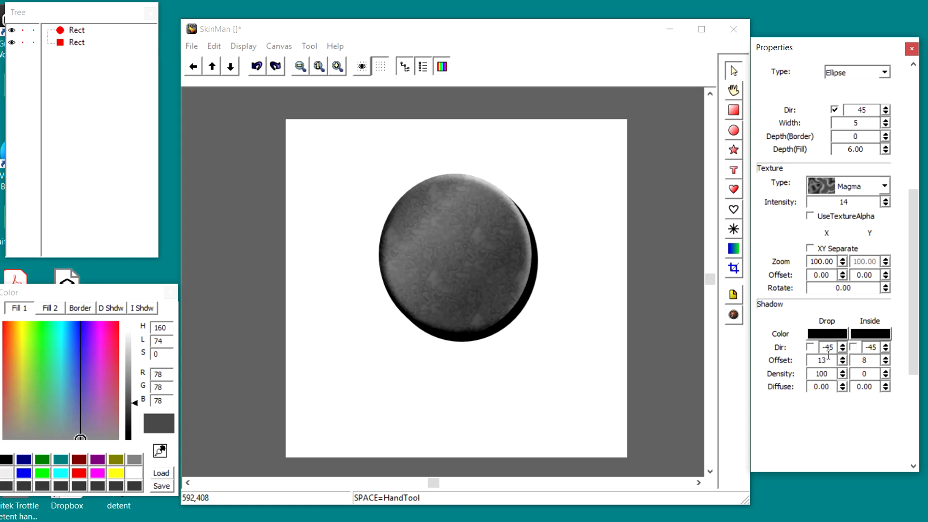
scroll(828, 356, up, 3)
scroll(828, 356, down, 2)
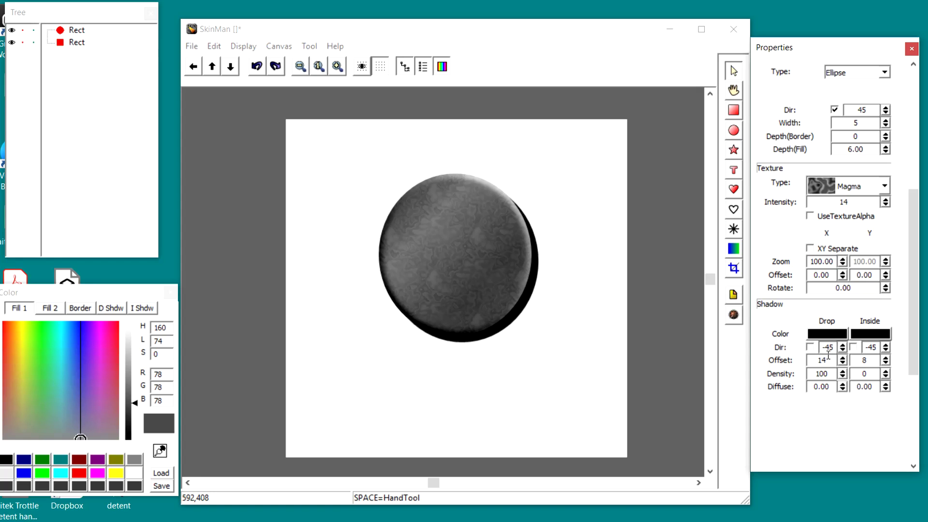
scroll(828, 356, down, 1)
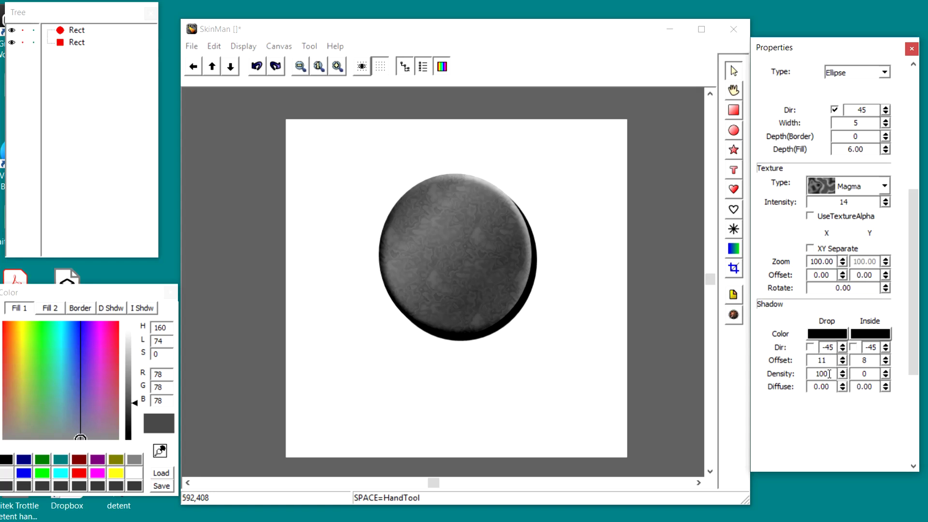
Step: Reduce the ellipse's drop shadow density to 95 and soften the shadow with a diffuse of 5.00
scroll(829, 374, down, 1)
scroll(827, 383, down, 3)
scroll(827, 383, up, 8)
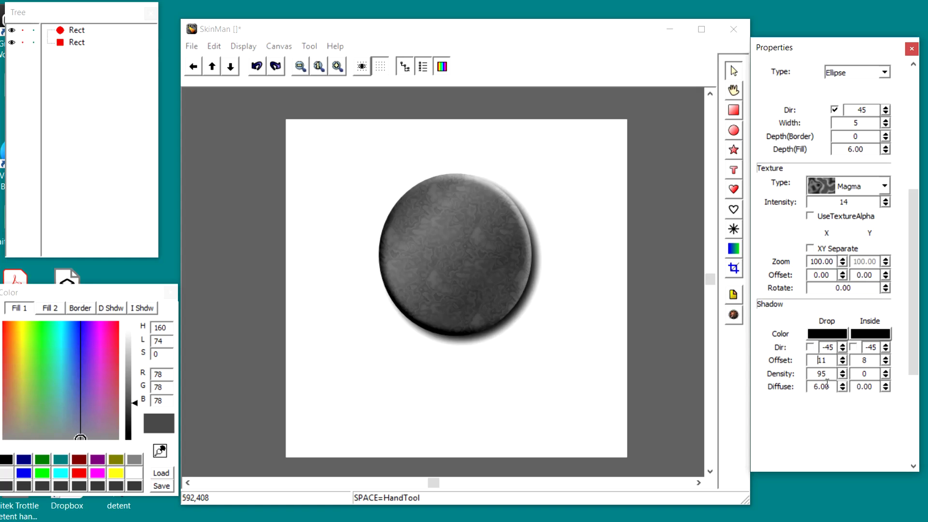
scroll(827, 383, down, 1)
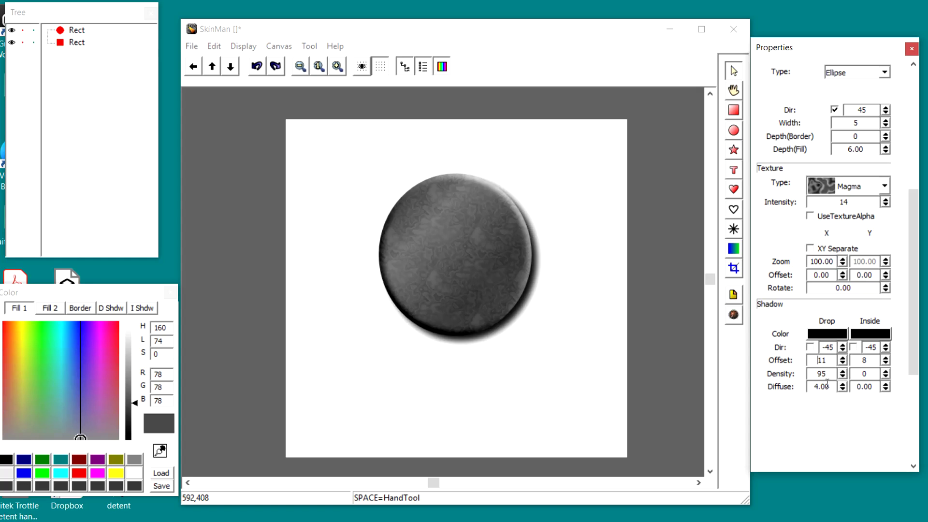
scroll(828, 382, up, 3)
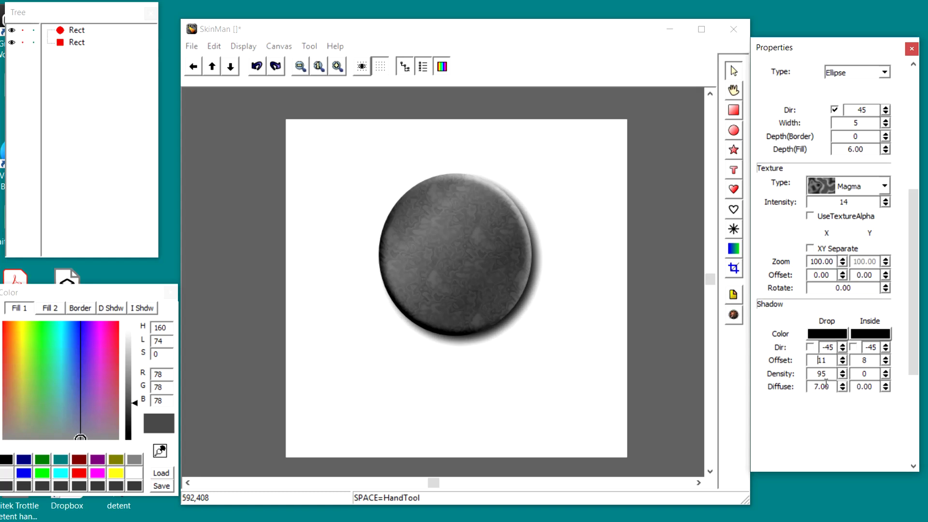
scroll(827, 382, down, 2)
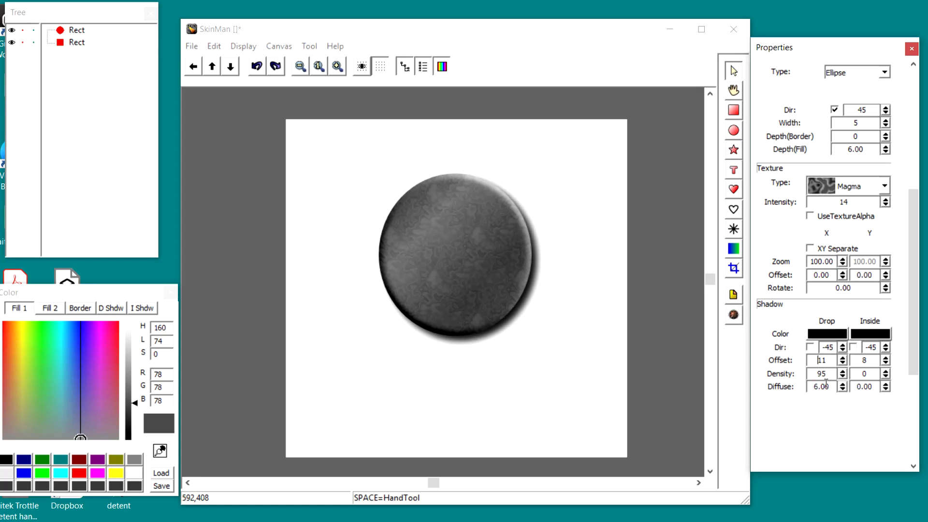
scroll(827, 383, down, 1)
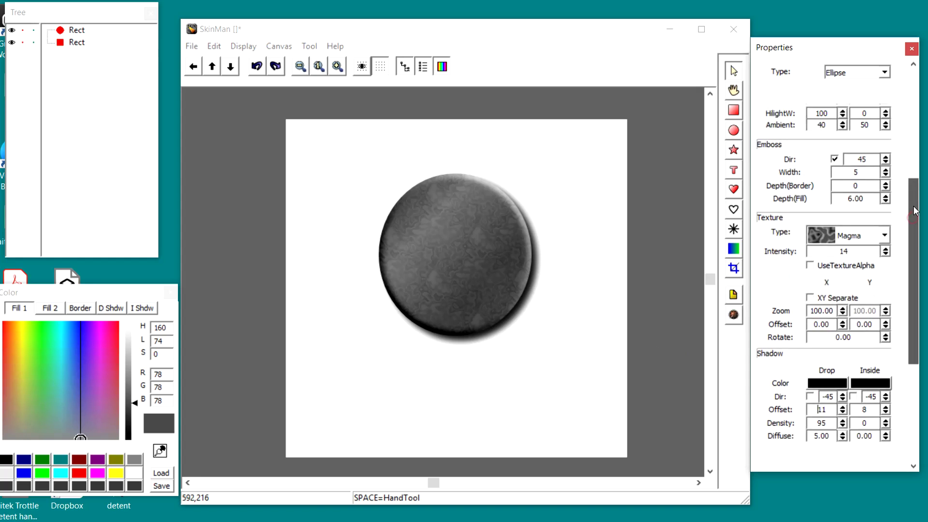
Step: Turn off the individual direction setting of the ellipse's emboss
drag(911, 228, 907, 180)
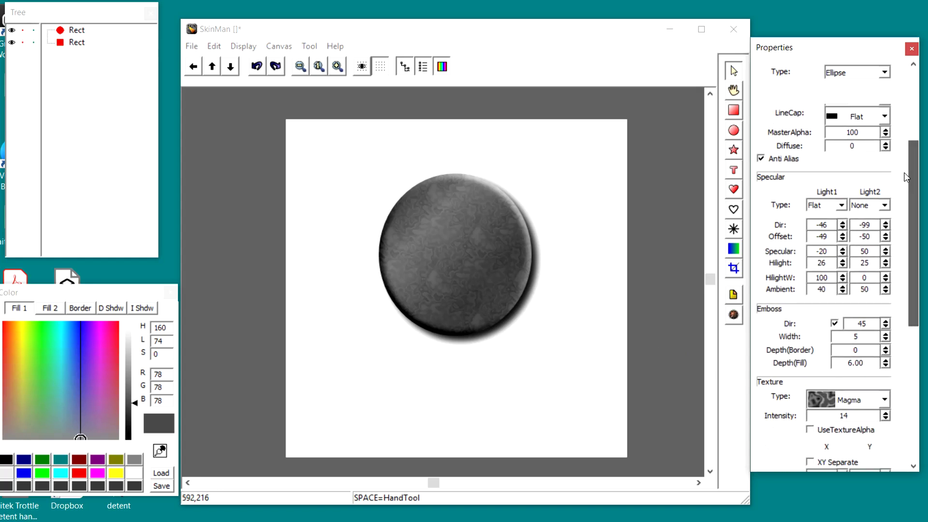
click(834, 323)
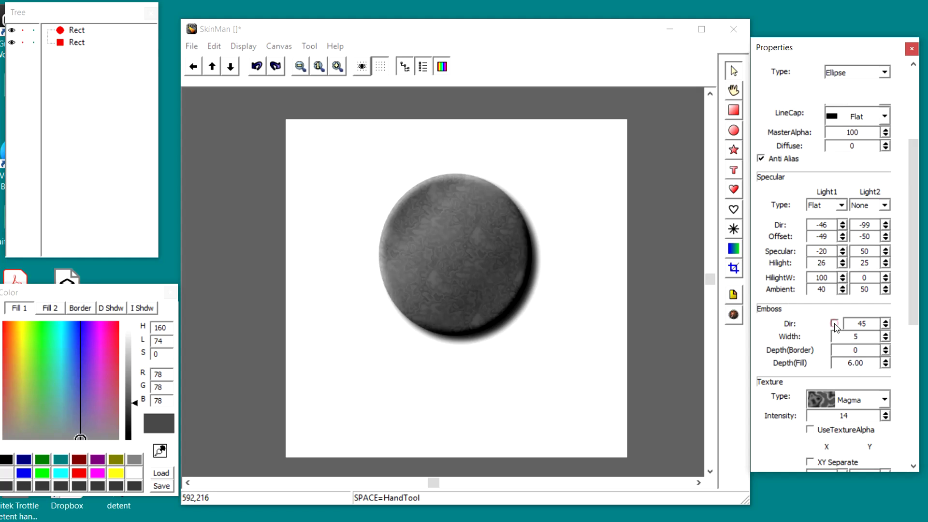
Step: Set the circle's drop shadow offset to 5 and density to 94, and its inside shadow density to 34
drag(912, 318, 913, 348)
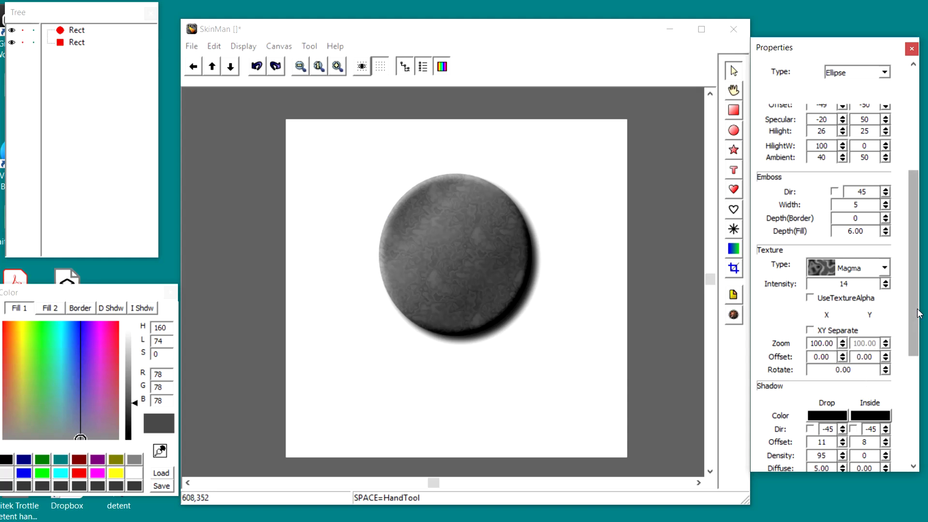
scroll(832, 342, down, 5)
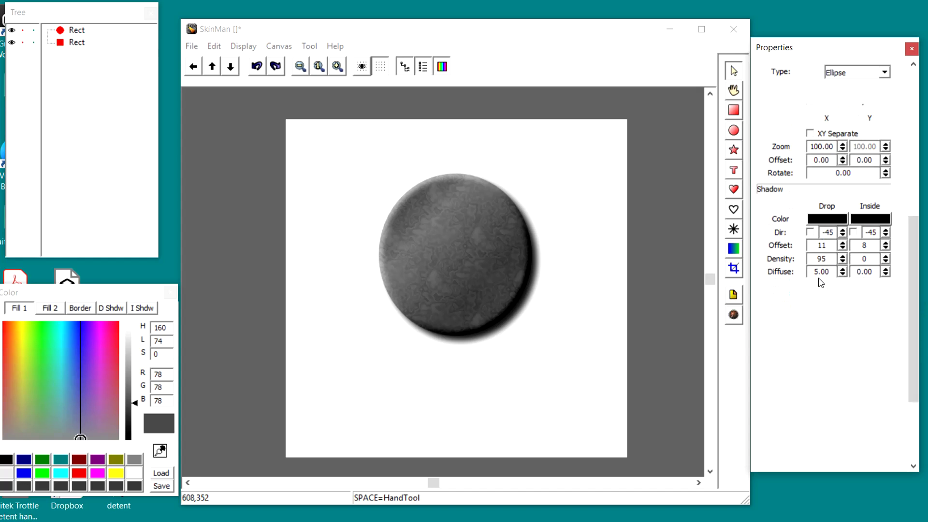
scroll(817, 272, down, 2)
scroll(817, 272, up, 2)
scroll(827, 245, down, 6)
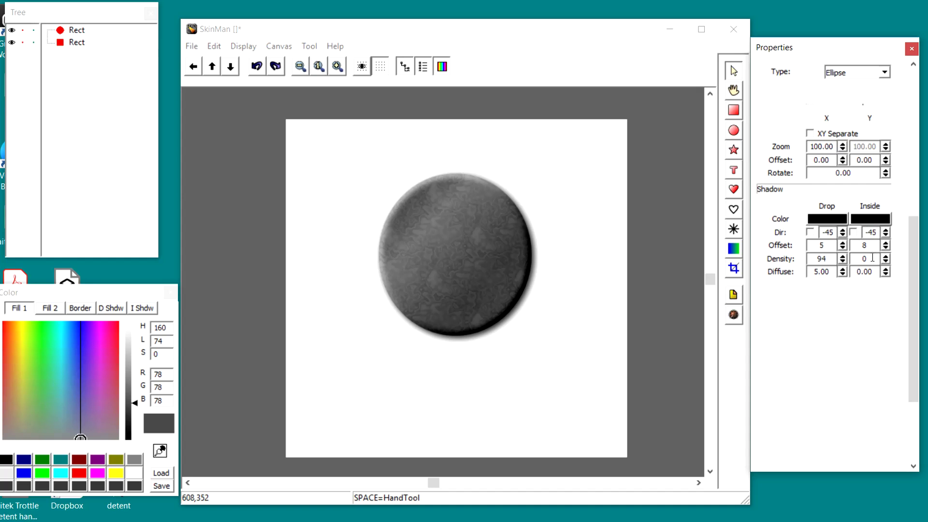
mouse_move(884, 261)
mouse_down()
mouse_move(887, 153)
mouse_move(880, 284)
mouse_move(876, 229)
mouse_move(873, 261)
mouse_up()
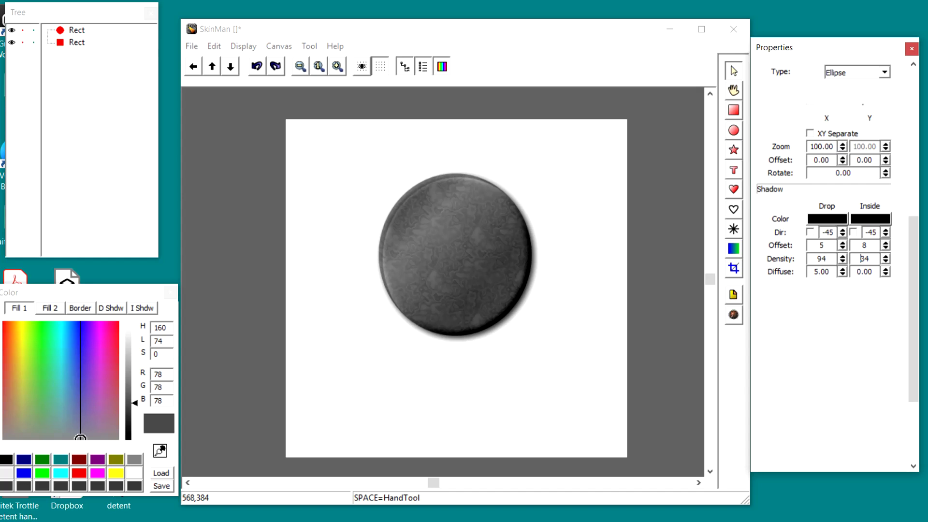
Step: Delete the textured gray circle from the canvas
right_click(448, 242)
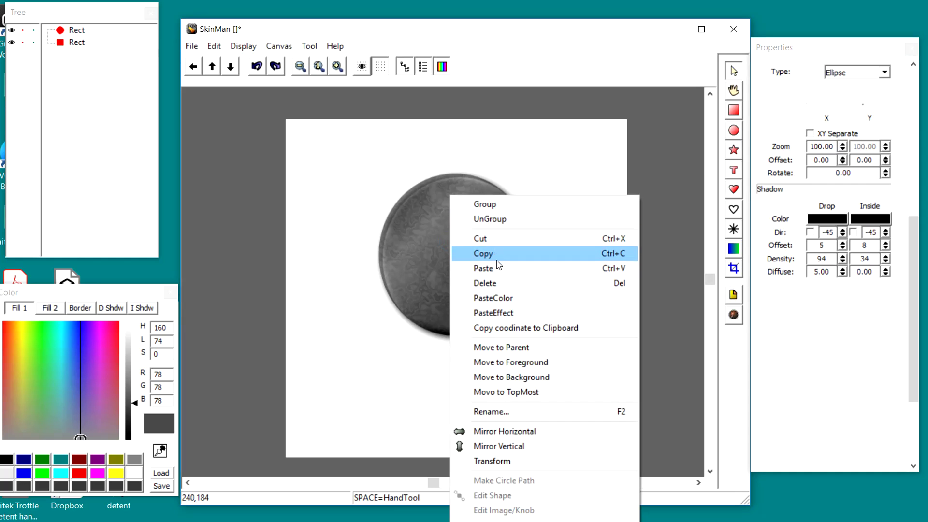
key(Escape)
right_click(483, 283)
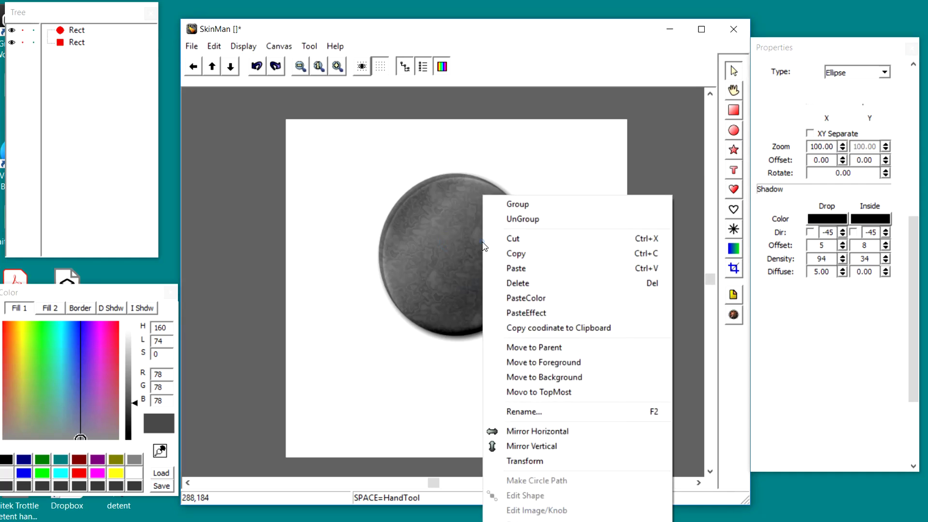
click(520, 283)
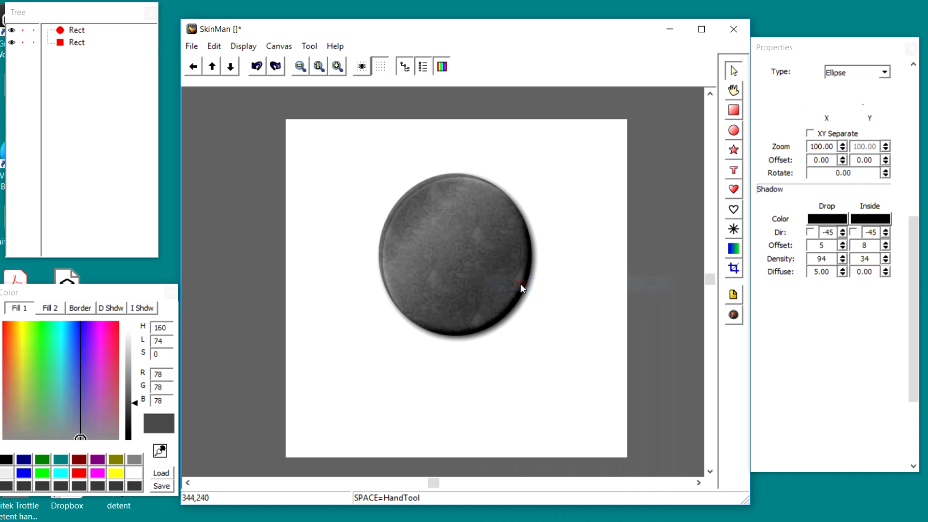
right_click(504, 263)
click(480, 254)
right_click(480, 254)
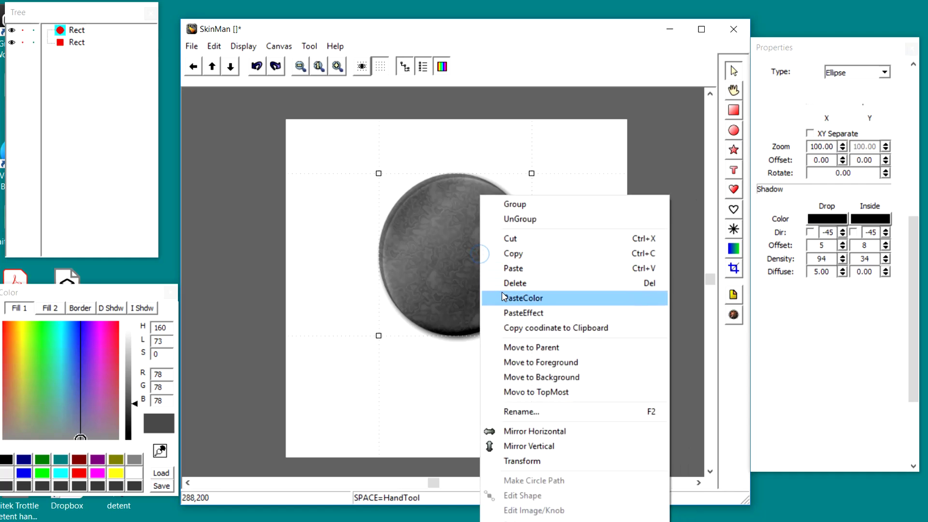
click(502, 283)
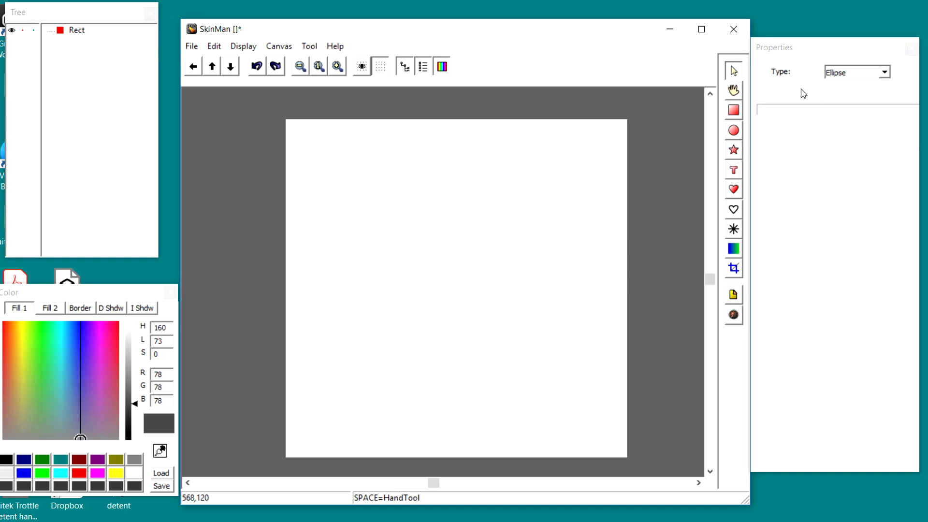
Step: Draw a circle about 248 by 248 at position 120, 96 and set its start angle to -45
click(734, 130)
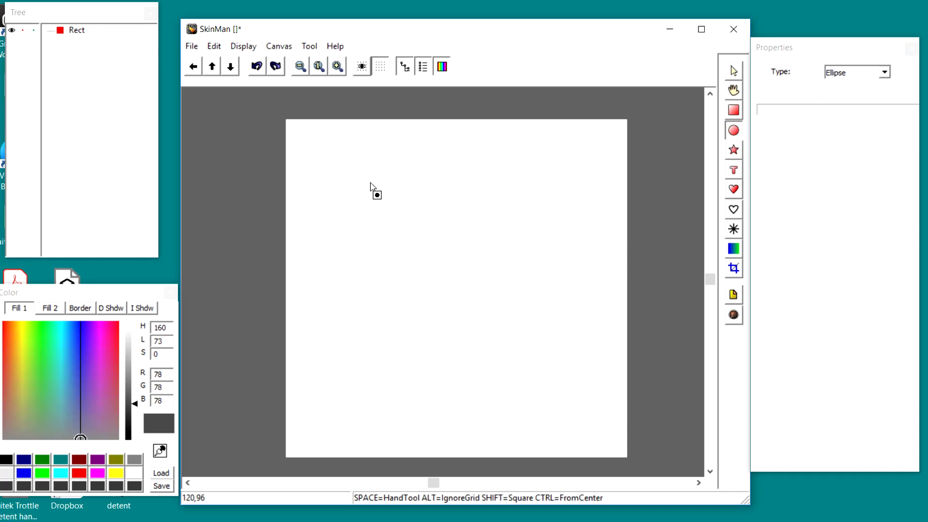
drag(369, 186, 536, 345)
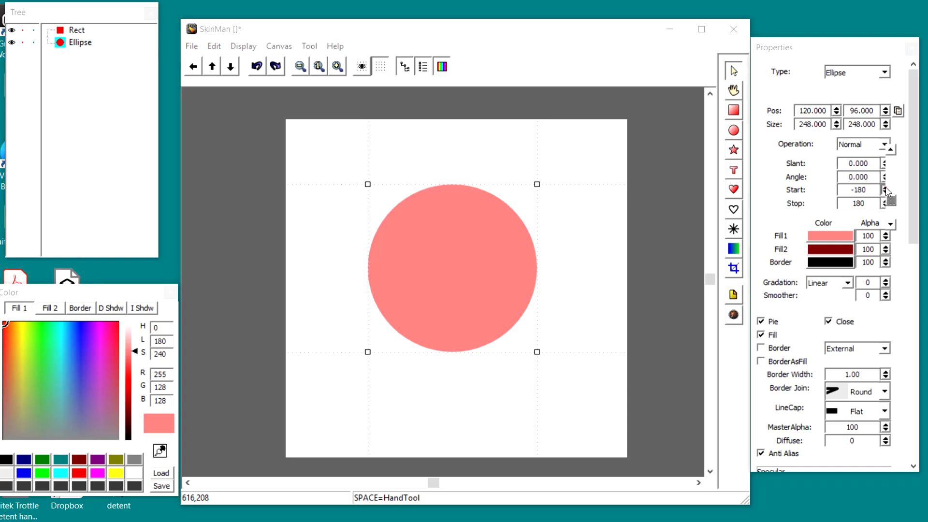
click(886, 193)
drag(887, 196, 820, 192)
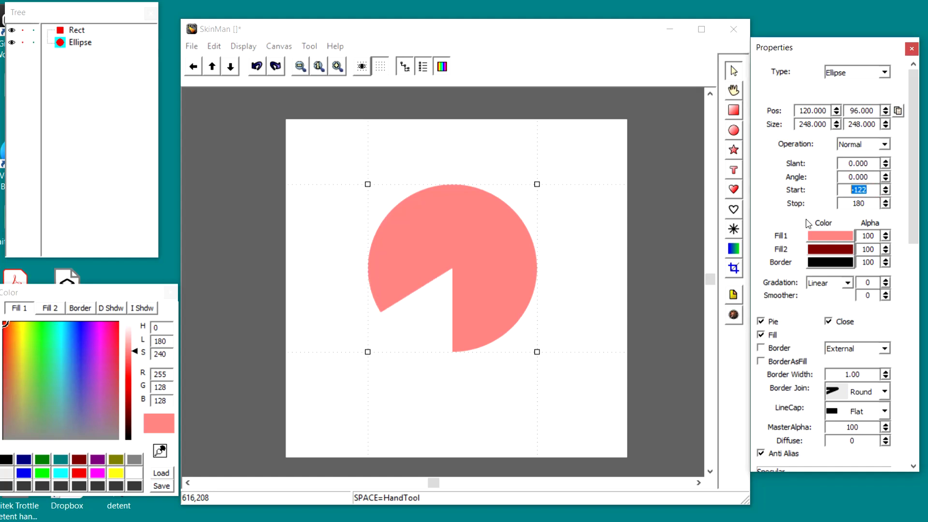
text(-45)
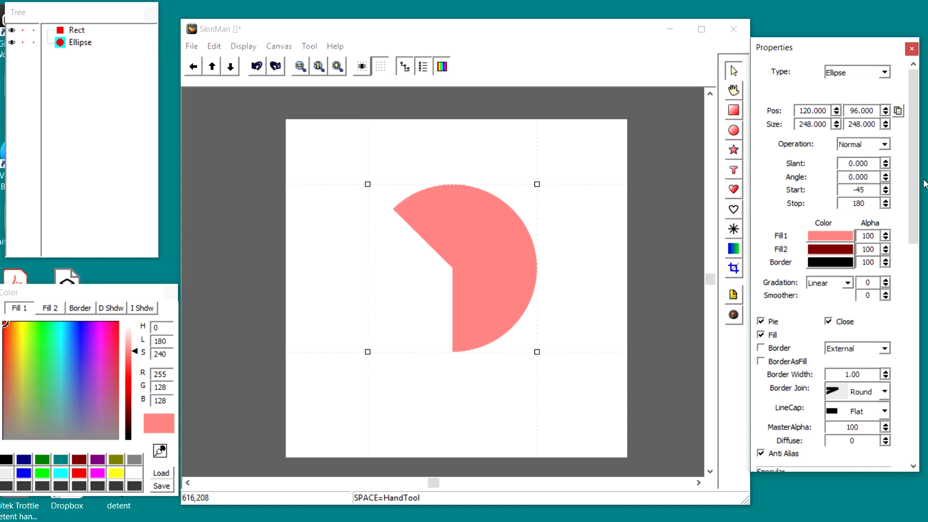
Step: Set the ellipse's stop angle to 107
drag(885, 204, 889, 181)
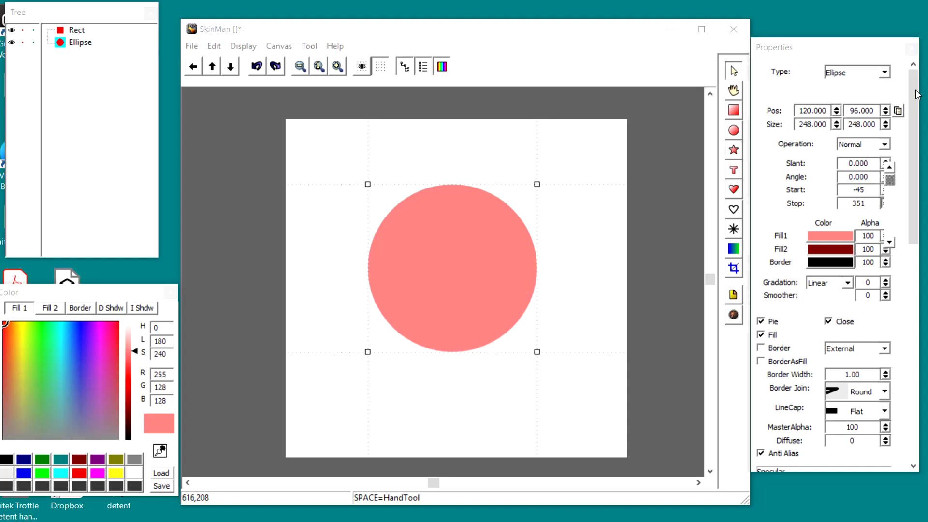
mouse_move(916, 95)
mouse_down()
mouse_move(917, 155)
mouse_move(917, 136)
mouse_move(906, 132)
mouse_move(910, 98)
mouse_up()
drag(890, 178, 890, 197)
drag(924, 257, 923, 259)
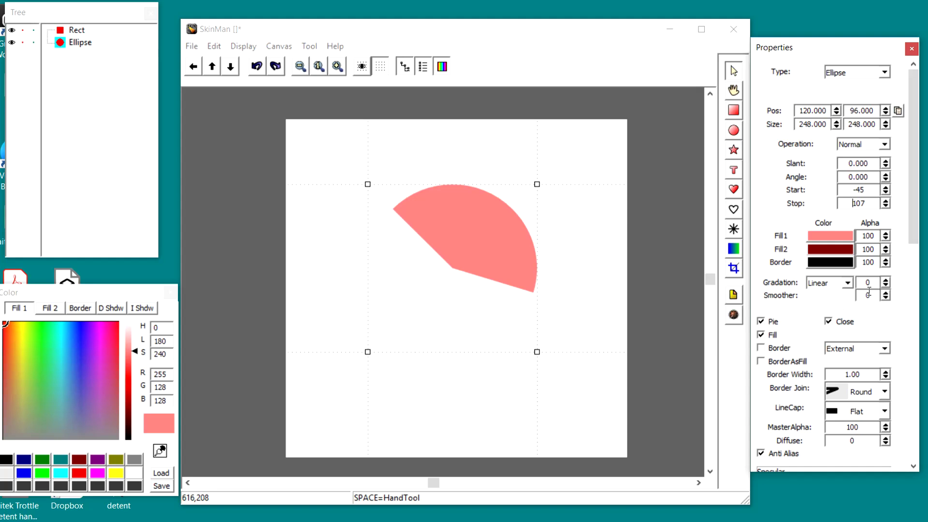
Step: Toggle the ellipse's Pie option to compare both shapes, and leave it turned off
click(762, 322)
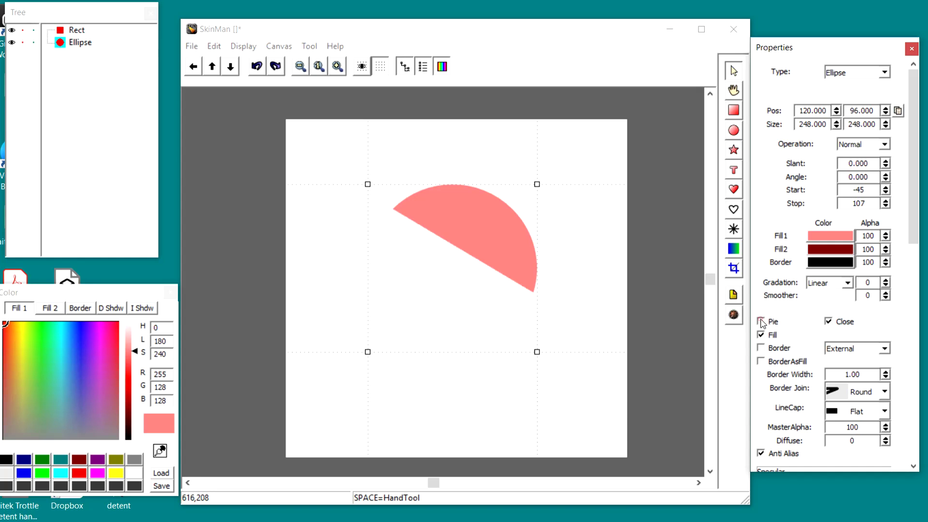
click(762, 321)
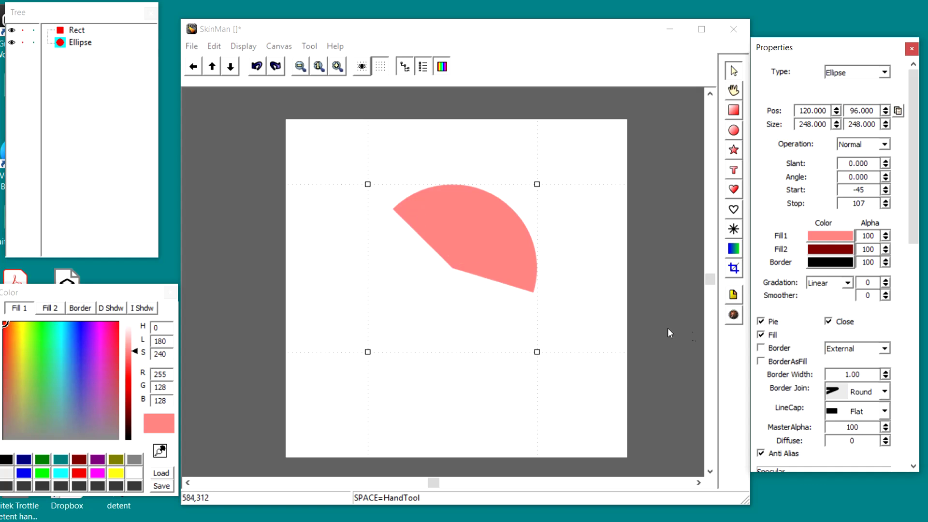
click(761, 322)
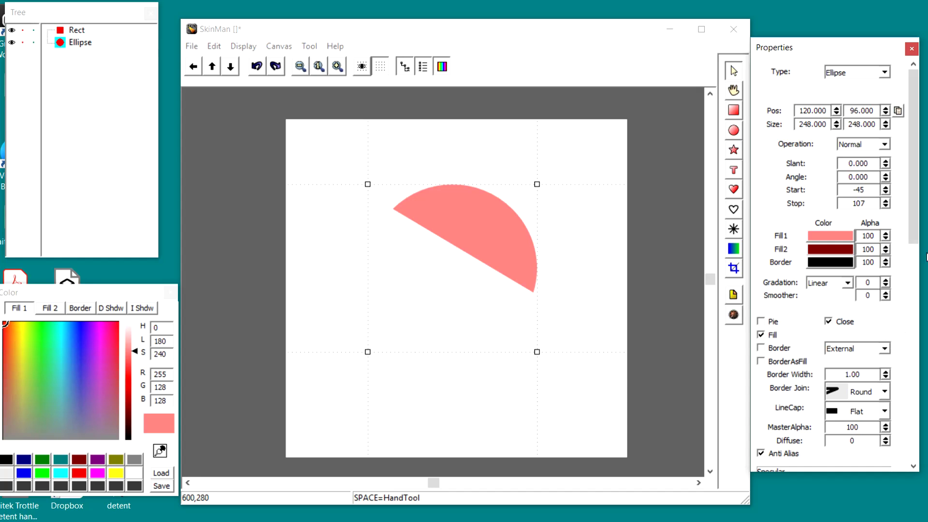
Step: Delete the pink ellipse segment from the canvas
mouse_move(912, 237)
mouse_down()
mouse_move(926, 330)
mouse_move(926, 235)
mouse_up()
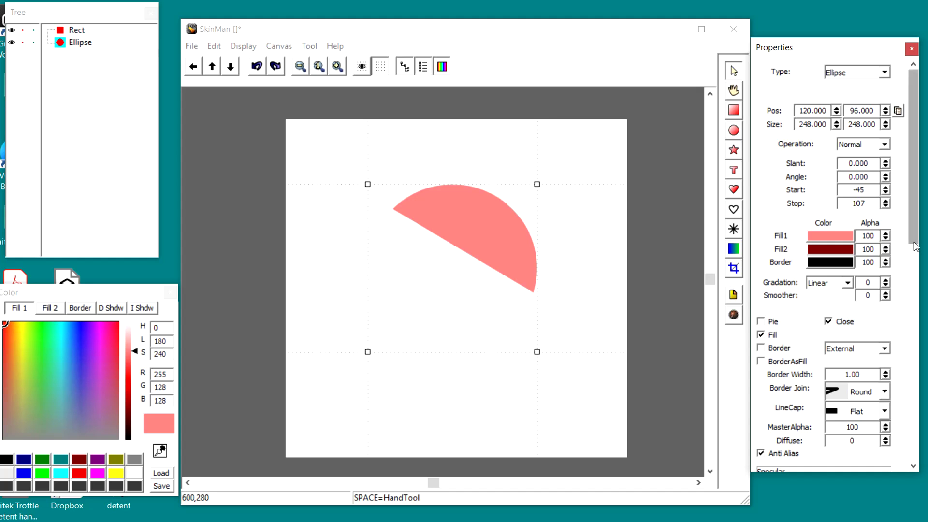
drag(924, 221, 918, 360)
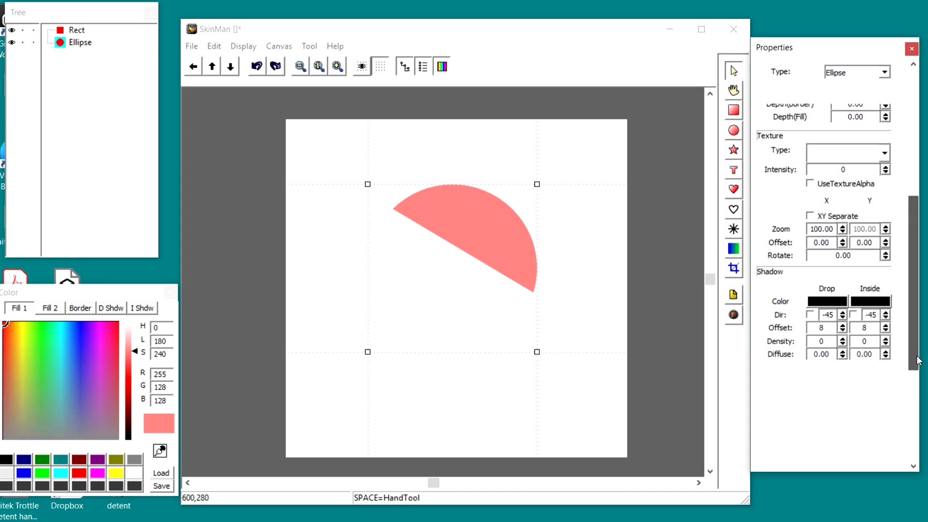
drag(918, 360, 918, 360)
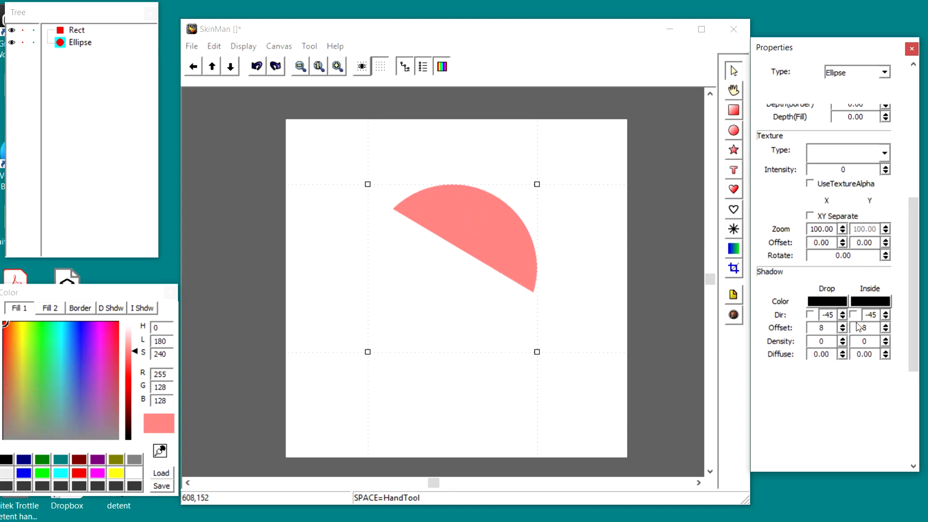
right_click(493, 245)
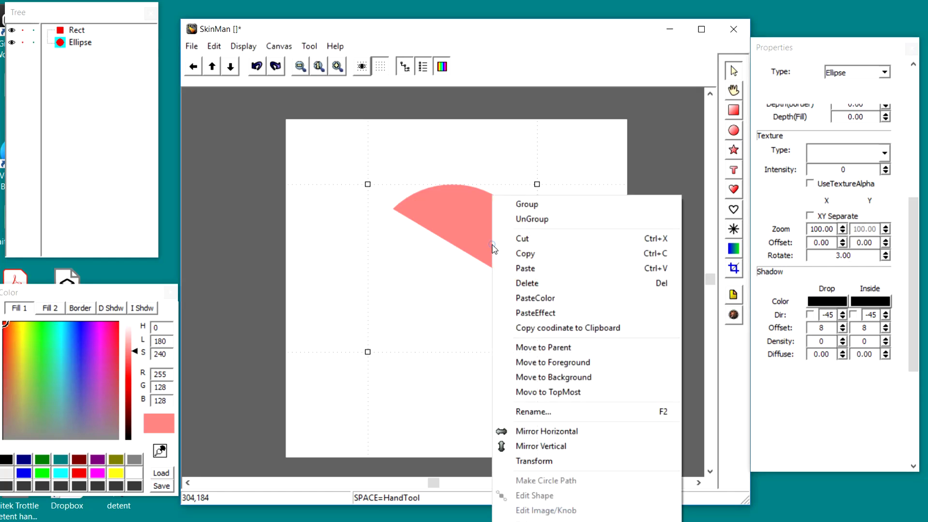
click(531, 284)
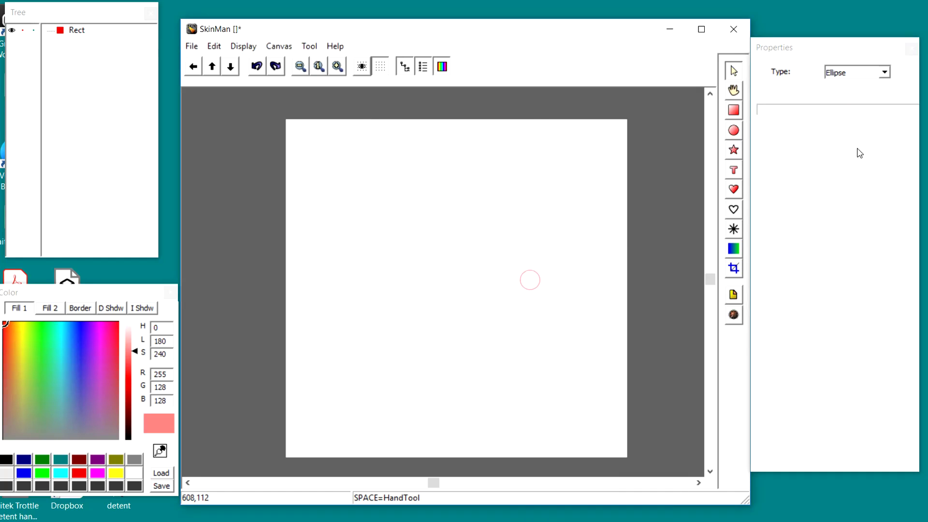
Step: Draw a polygon about 256 by 256 at position 120, 136 and set its vertex count to 20
click(734, 151)
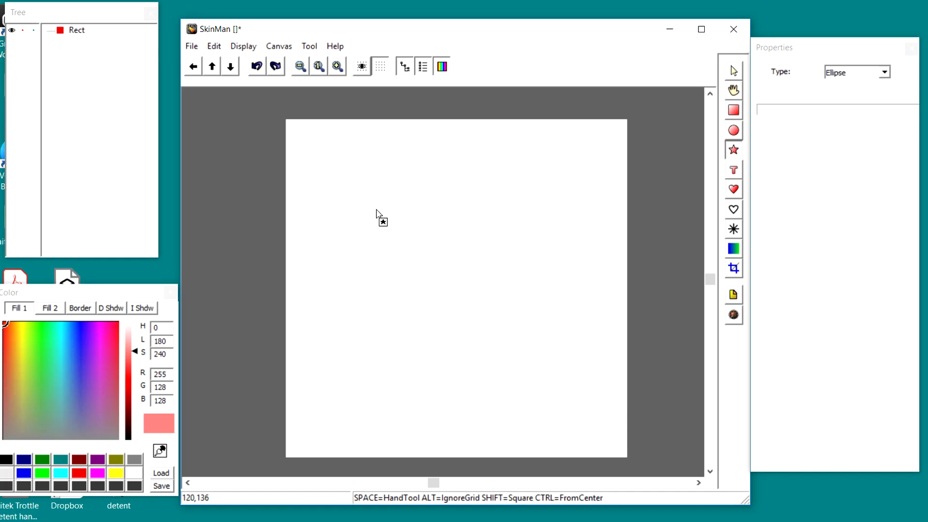
drag(366, 211, 540, 304)
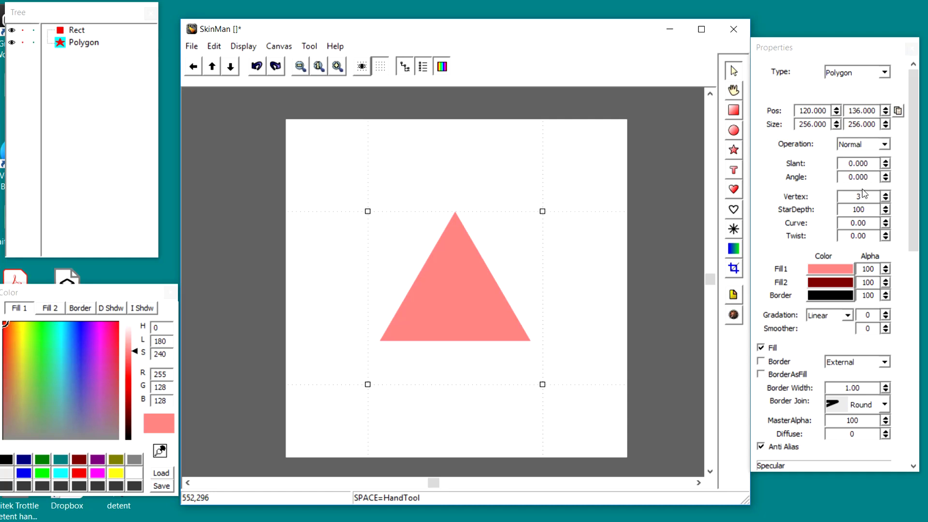
click(885, 198)
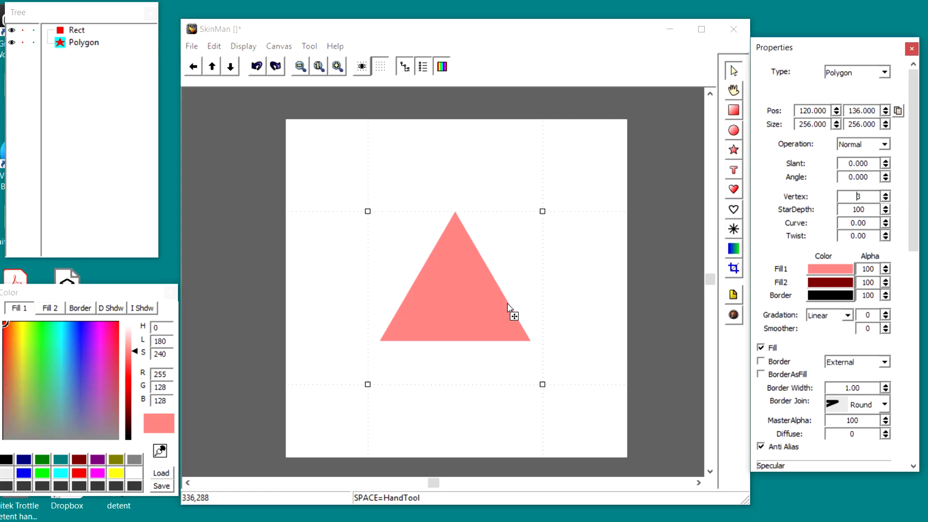
double_click(868, 199)
text(20)
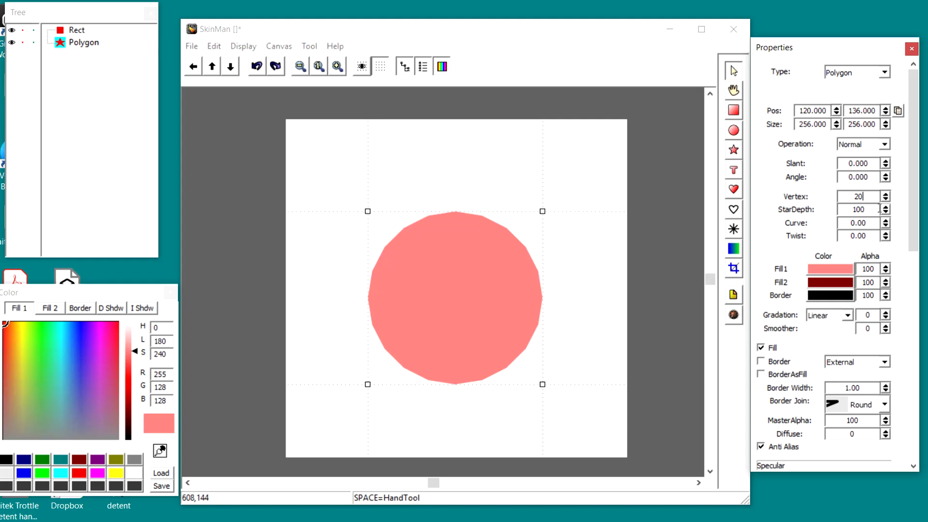
Step: Set the polygon's StarDepth to 90 to give it a serrated edge
scroll(865, 210, up, 1)
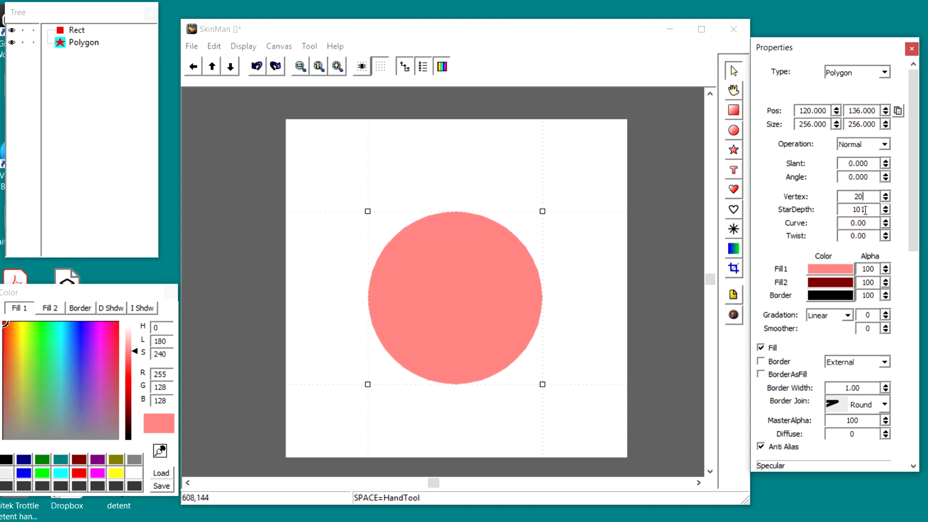
scroll(864, 210, down, 3)
scroll(865, 210, down, 6)
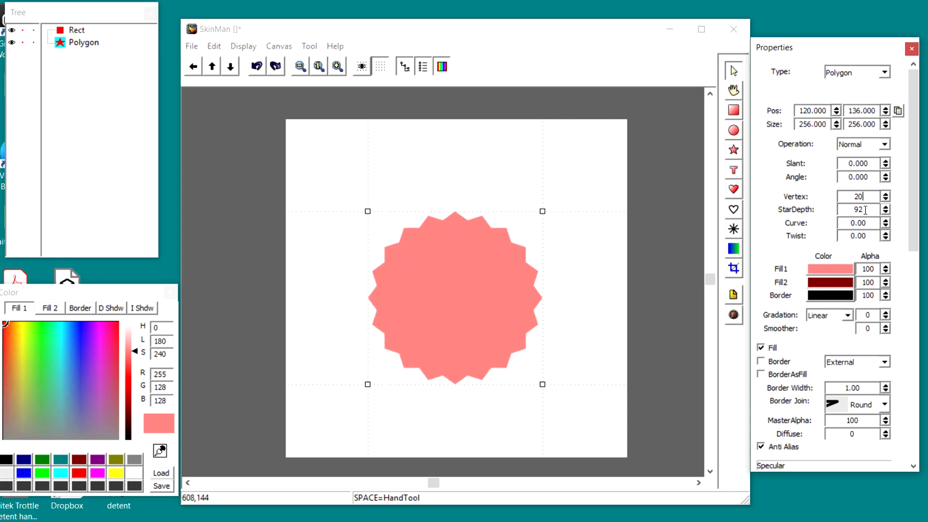
scroll(864, 210, down, 2)
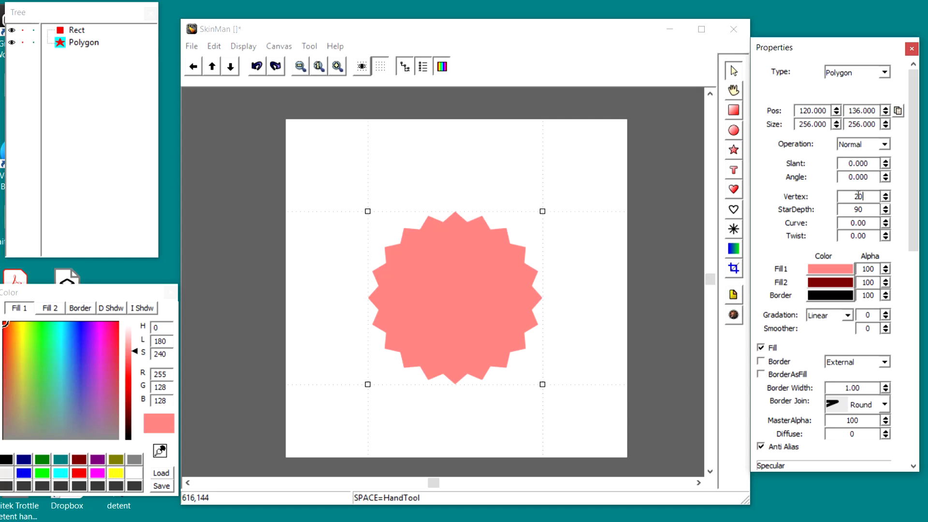
Step: Set the polygon's vertex count to 40 and its Curve to 3.00
scroll(858, 196, up, 9)
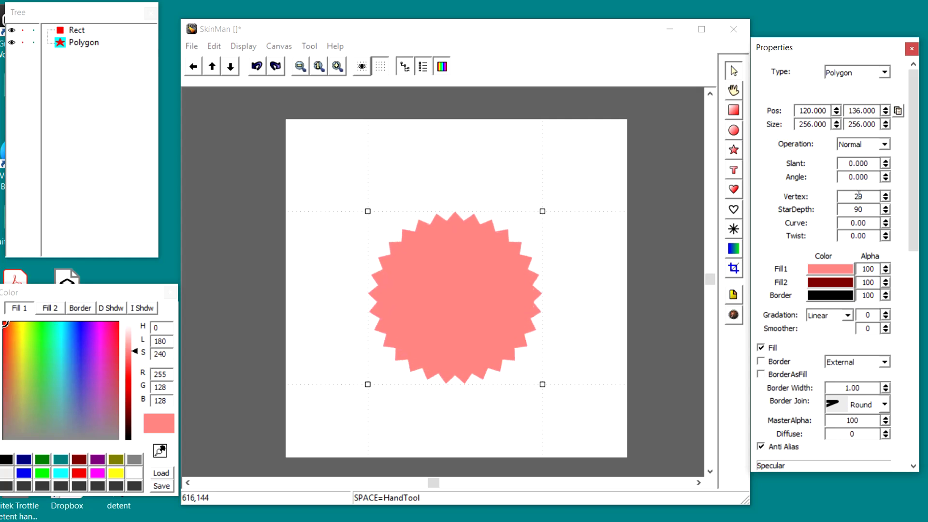
scroll(858, 195, up, 4)
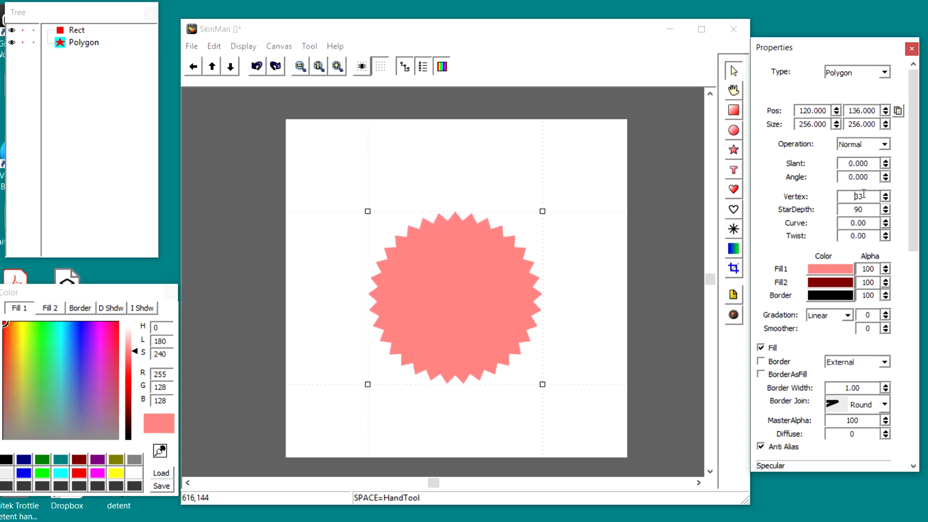
scroll(863, 194, up, 6)
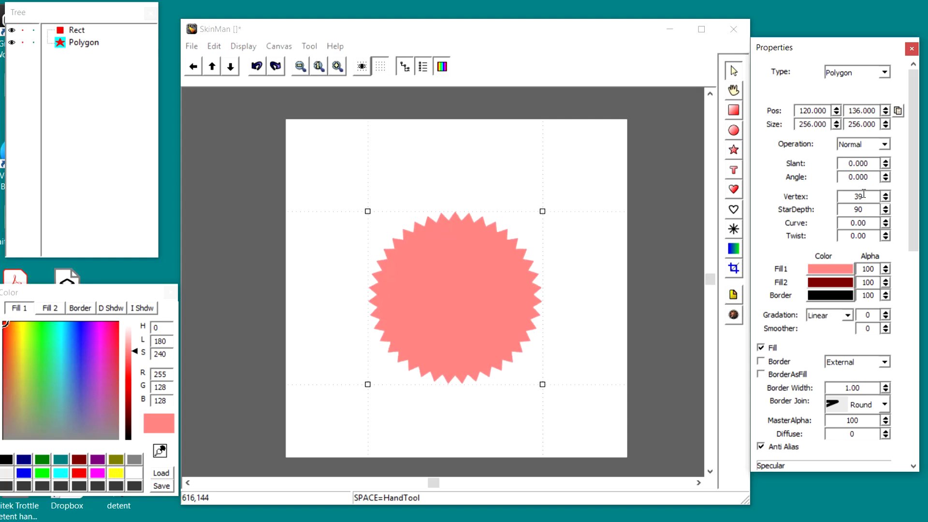
scroll(864, 194, up, 1)
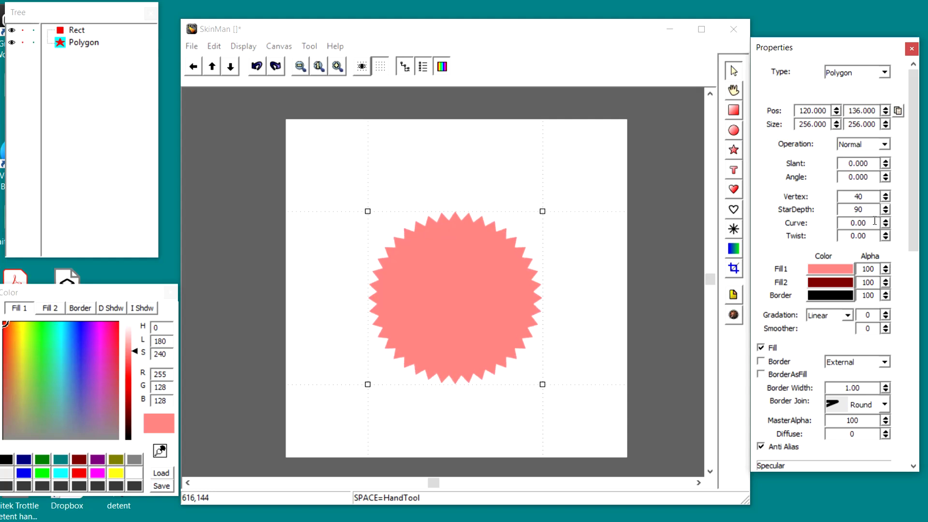
drag(887, 227, 889, 221)
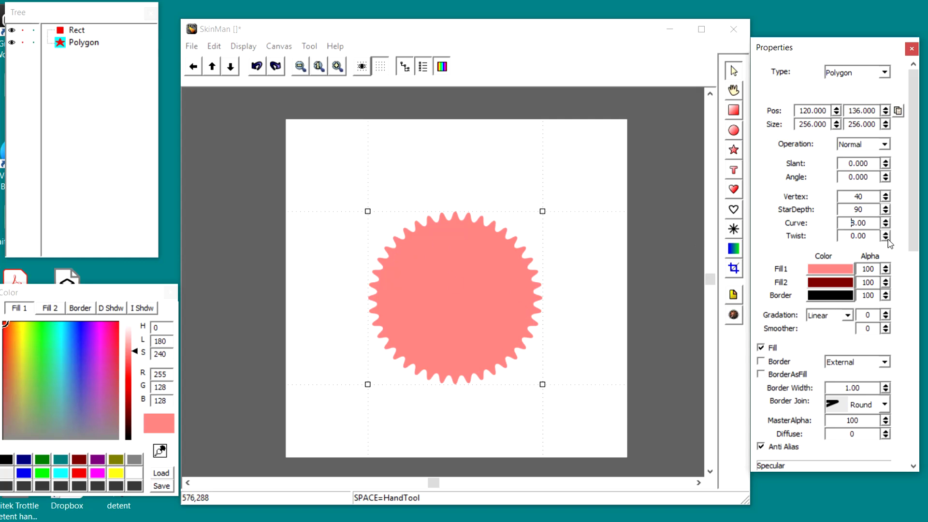
Step: Set the polygon's Curve to 8.00, and reset its Twist to 0 after trying -5.00
mouse_move(888, 237)
mouse_down()
mouse_move(888, 249)
mouse_move(883, 232)
mouse_move(882, 243)
mouse_up()
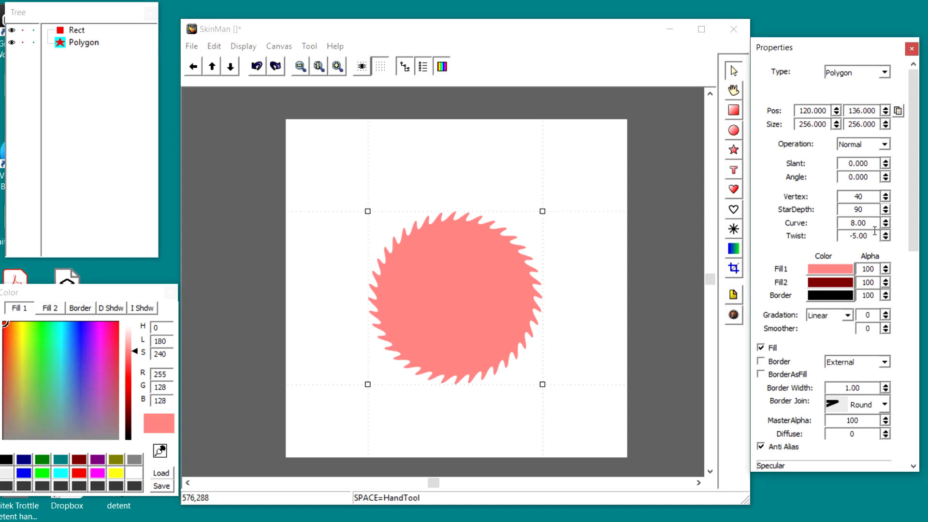
double_click(872, 232)
text(0)
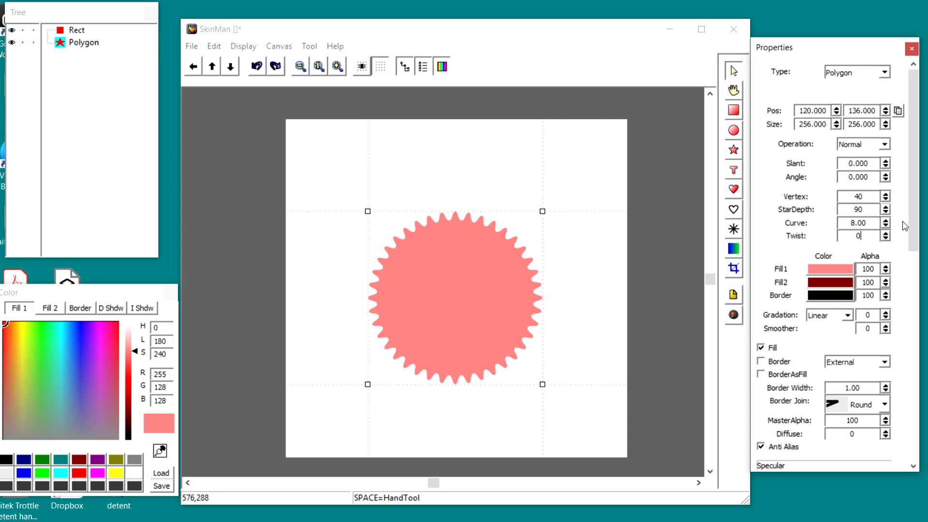
Step: Turn on the polygon's border and change its Fill1 color to grey (128, 128, 128)
drag(910, 225, 918, 263)
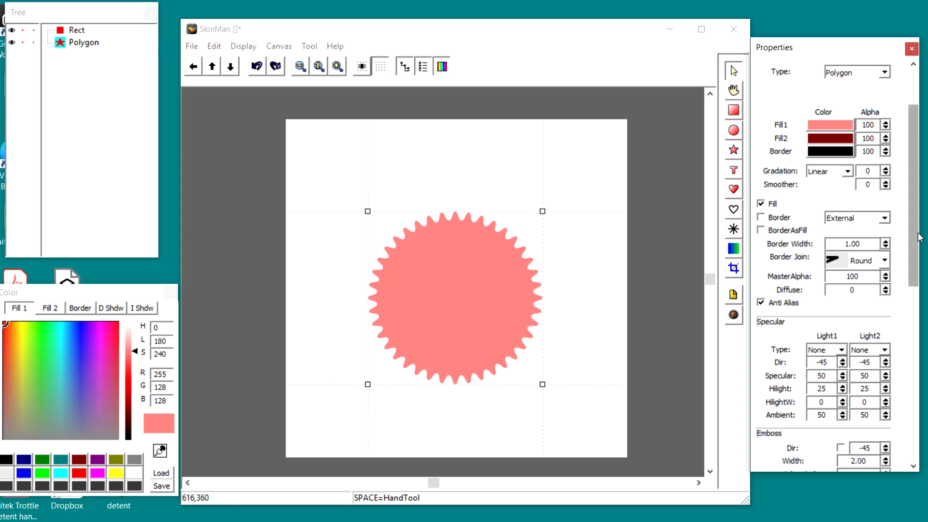
drag(920, 236, 923, 293)
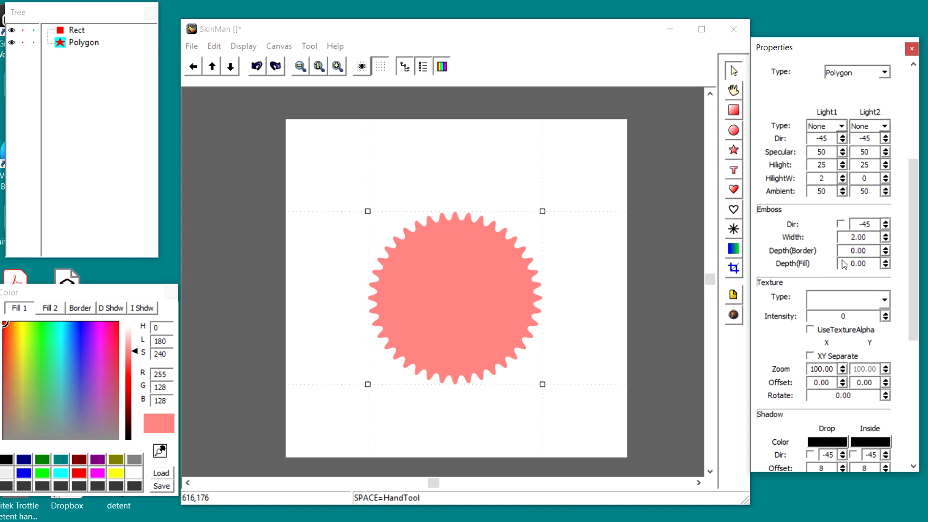
drag(915, 240, 914, 161)
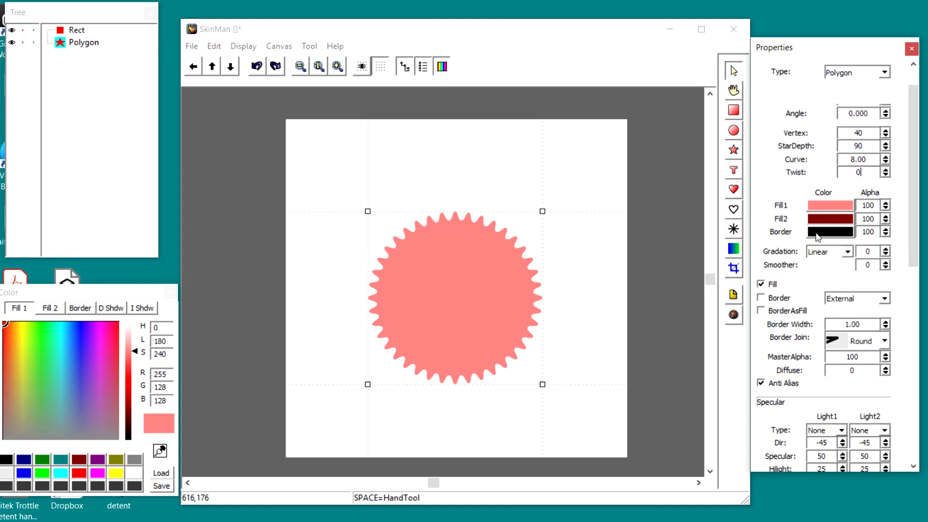
click(761, 300)
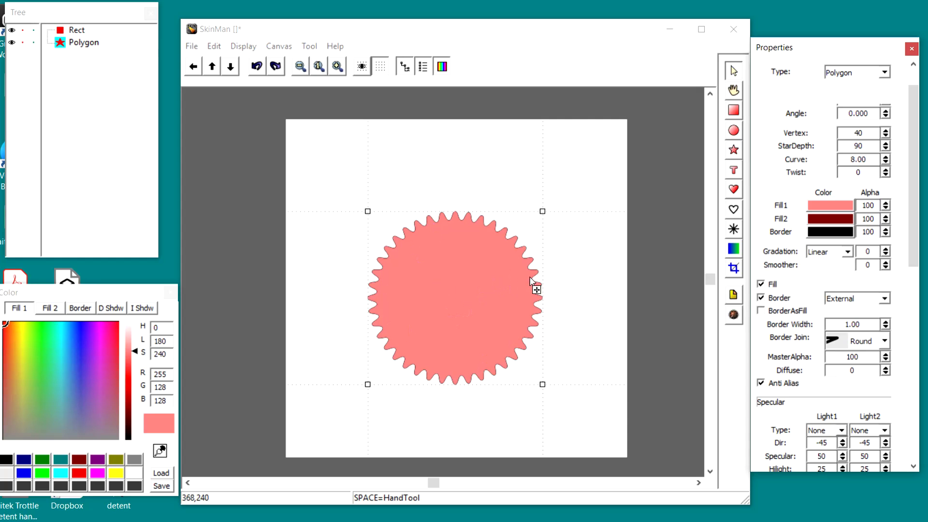
click(136, 462)
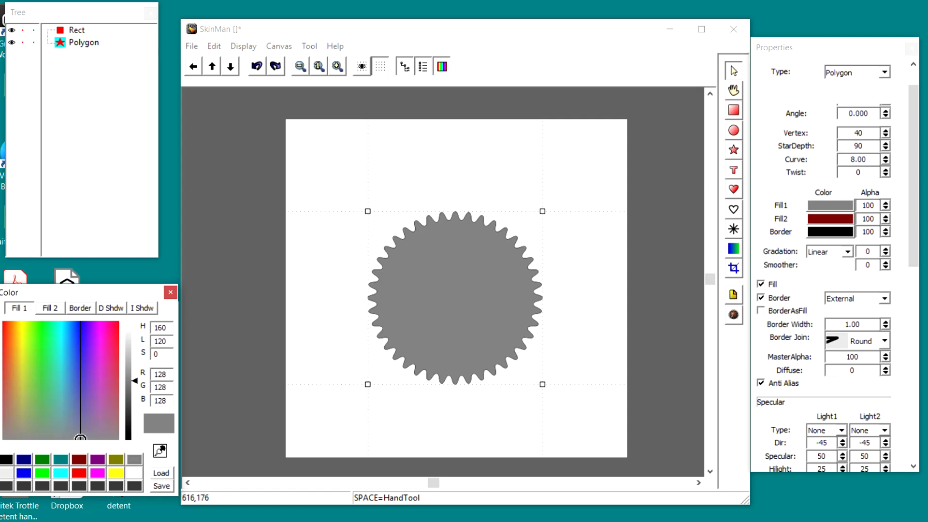
Step: Delete the grey polygon and place a new text object on the canvas at position 88, 104
right_click(468, 228)
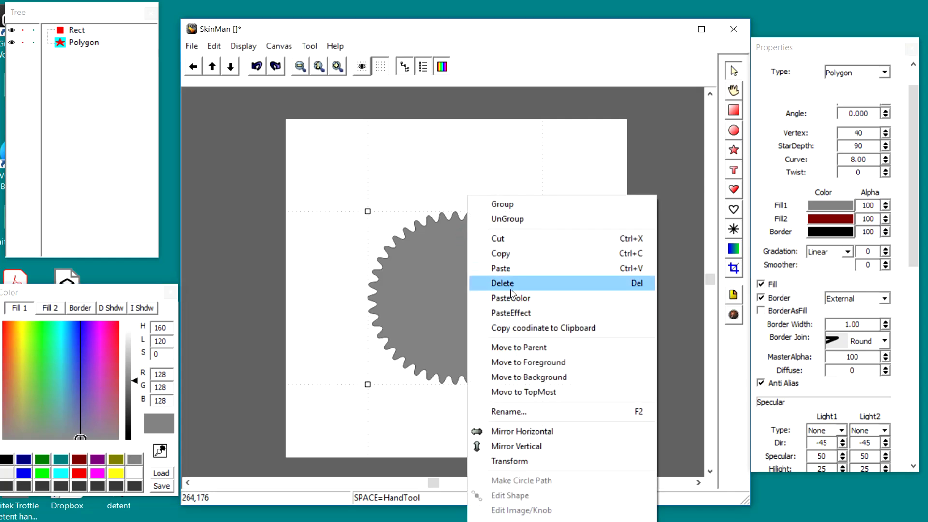
click(513, 290)
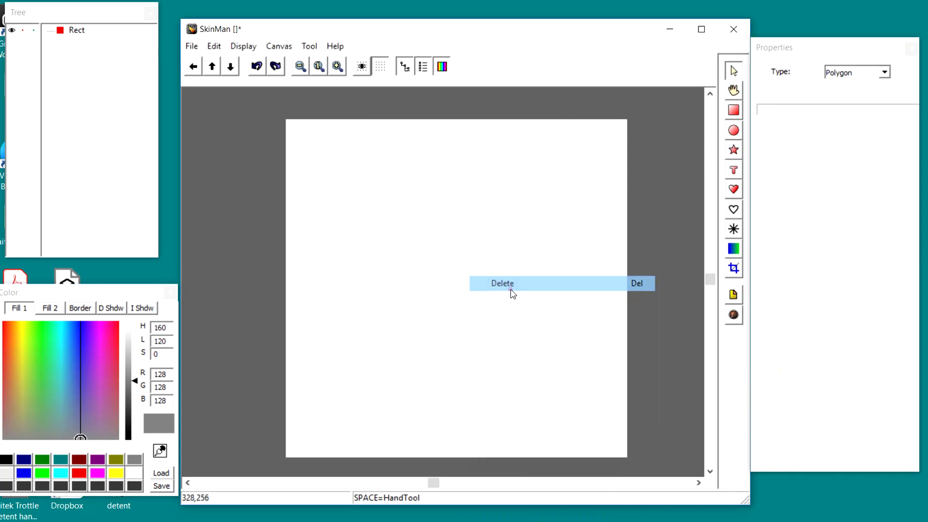
click(733, 169)
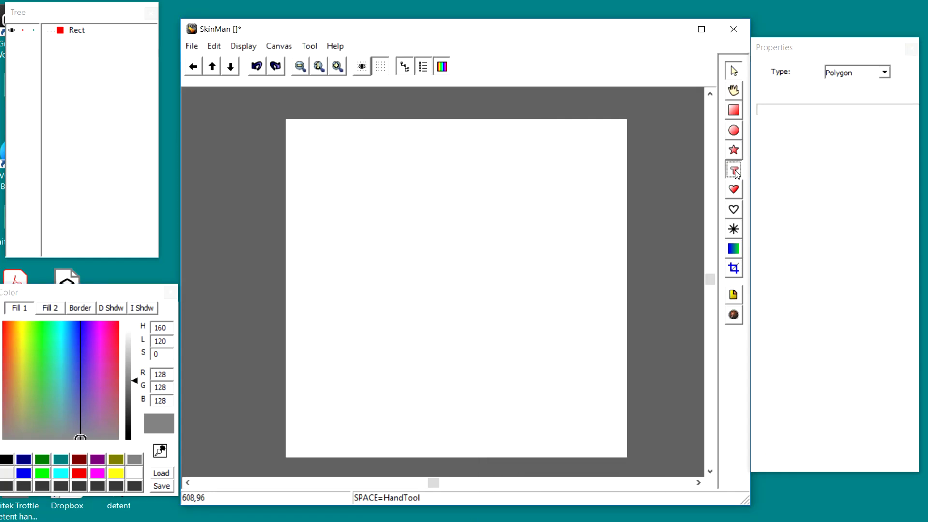
click(343, 193)
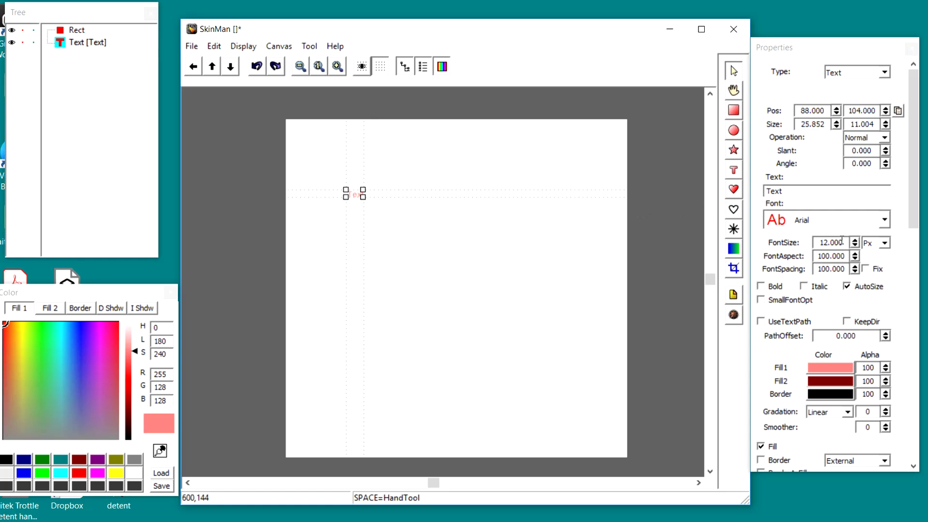
Step: Set the text's FontSize to 45 px and its font to Arial Black
scroll(840, 242, down, 1)
scroll(827, 240, up, 16)
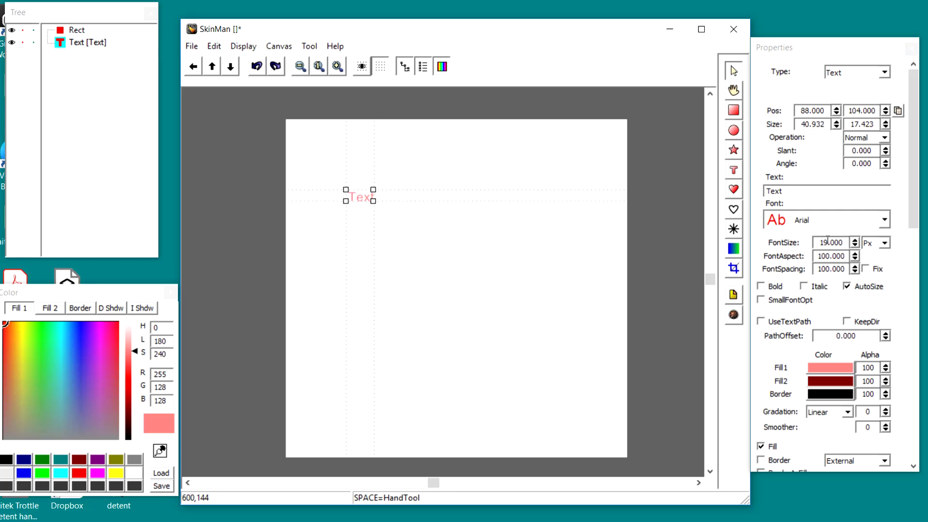
scroll(828, 240, up, 18)
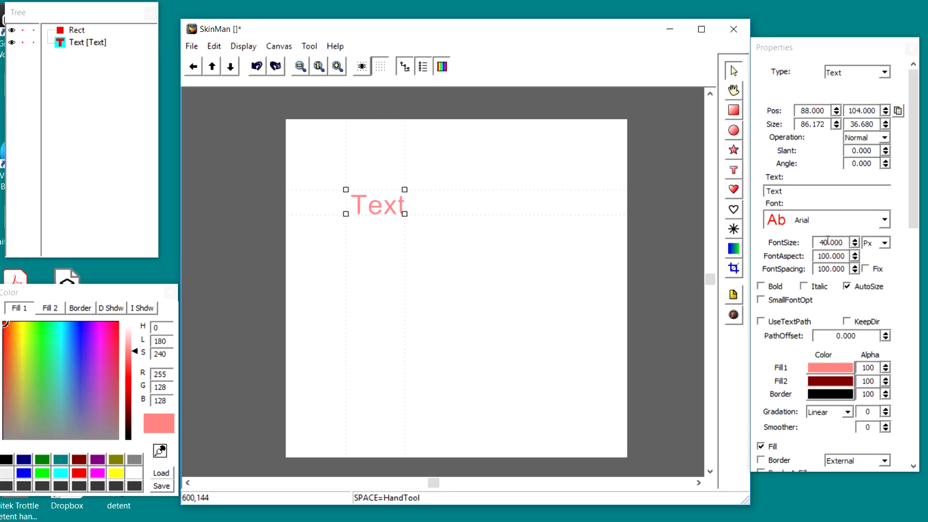
click(838, 217)
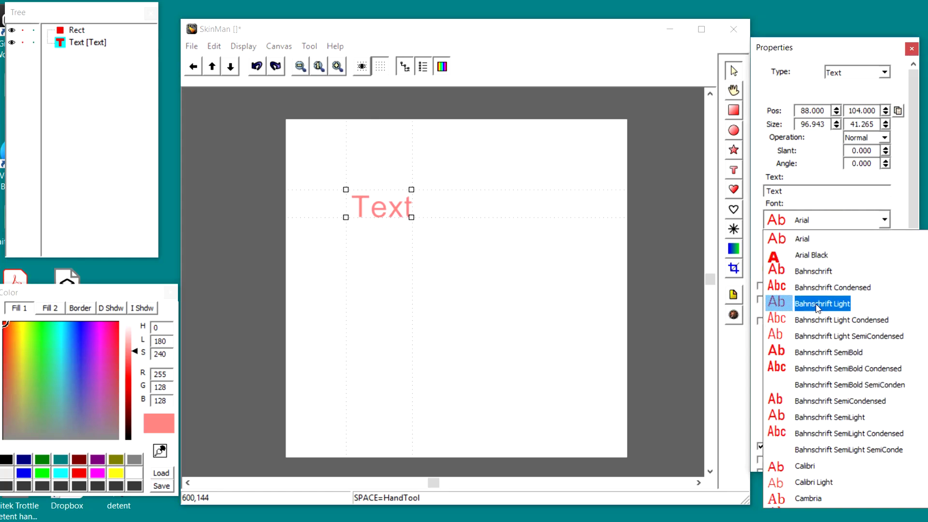
click(827, 256)
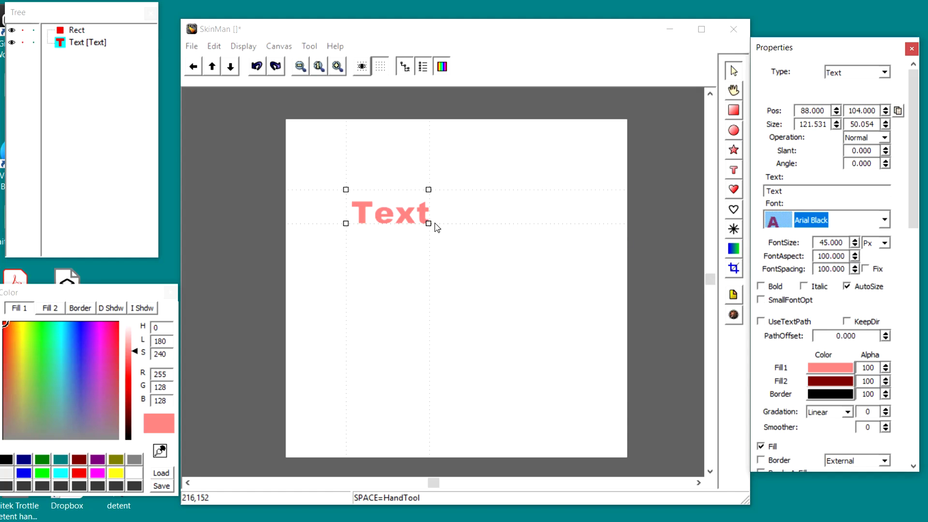
Step: Stretch the text to about 176 by 112 at position 72, 136, and set its FontSize to 100
drag(433, 230, 455, 287)
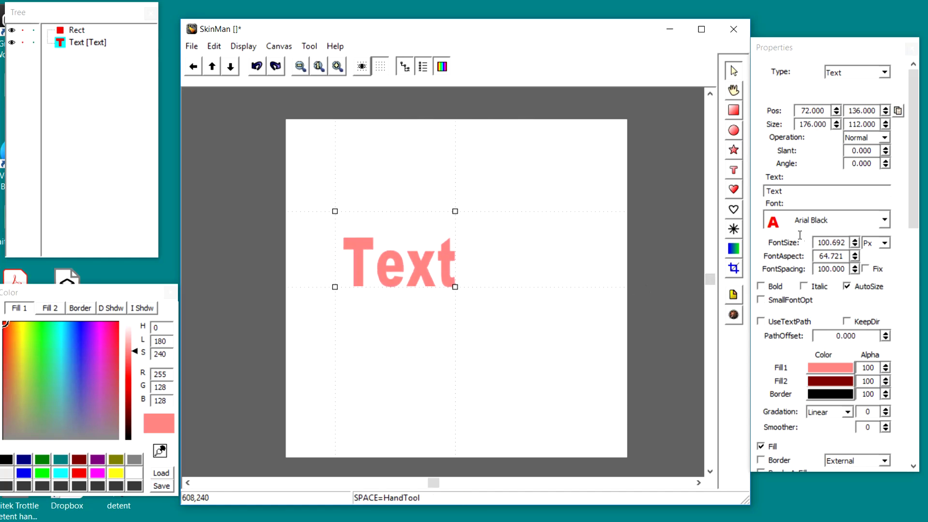
double_click(843, 245)
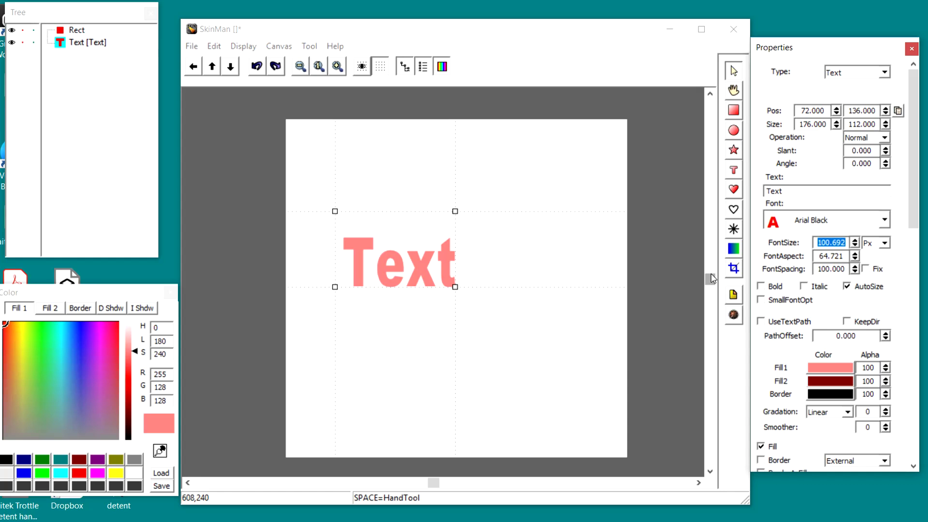
text(100)
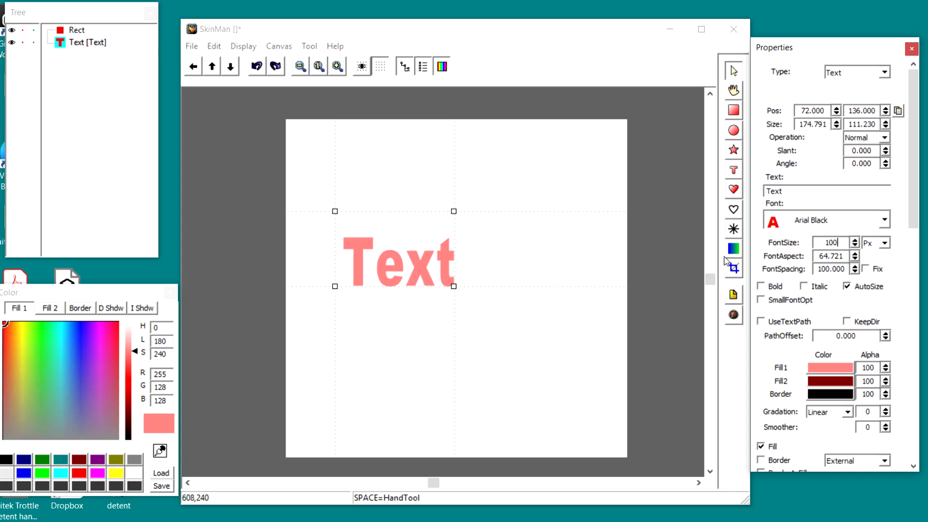
Step: Set the text's FontAspect to 65
scroll(843, 255, up, 1)
double_click(844, 255)
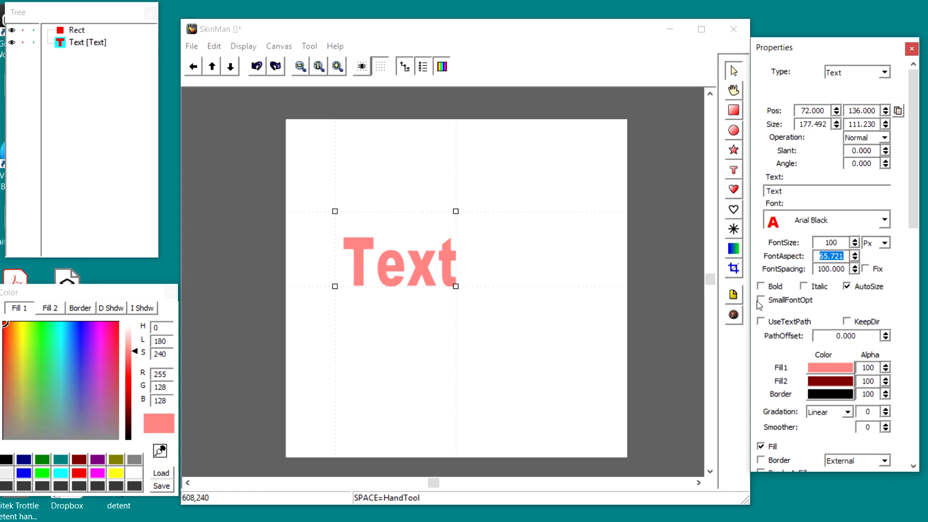
text(65)
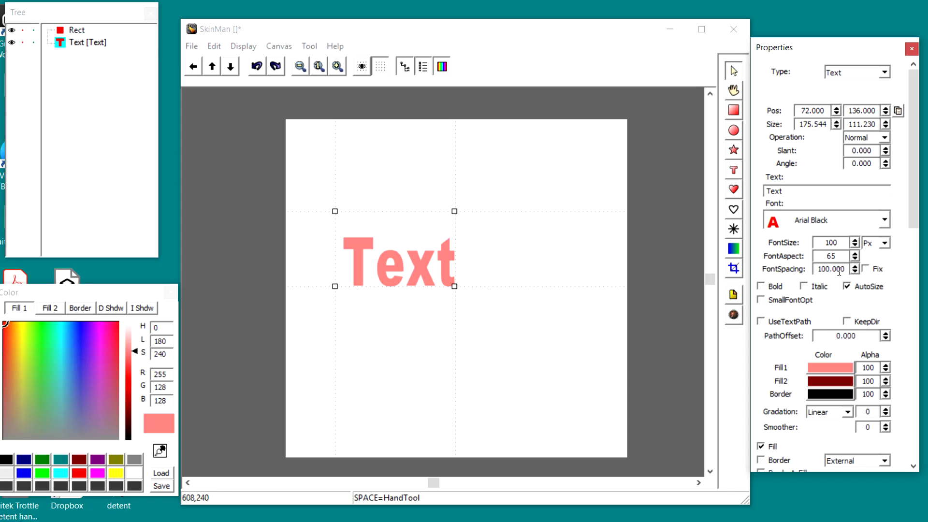
Step: Try wider and narrower FontSpacing on the text, such as 116 and 90, and return it to 100
scroll(829, 271, down, 2)
scroll(829, 270, up, 4)
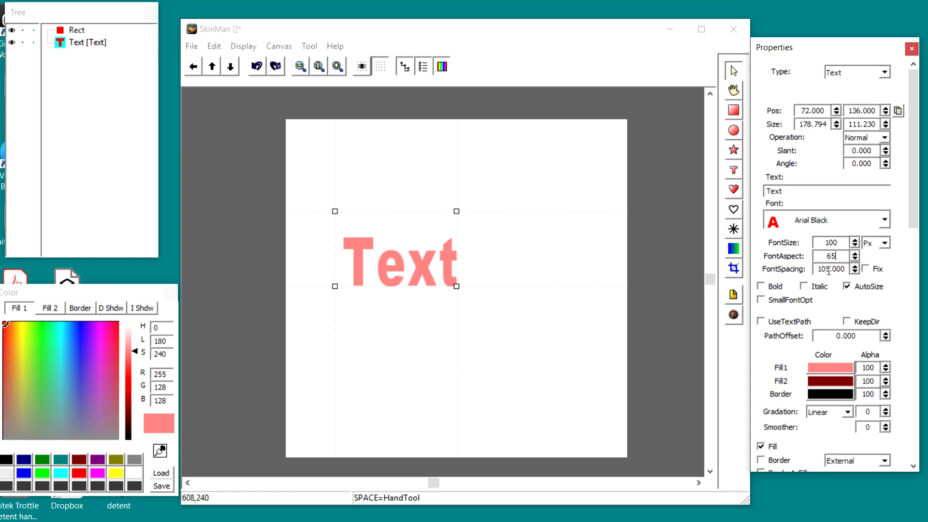
scroll(829, 272, down, 2)
scroll(829, 272, up, 2)
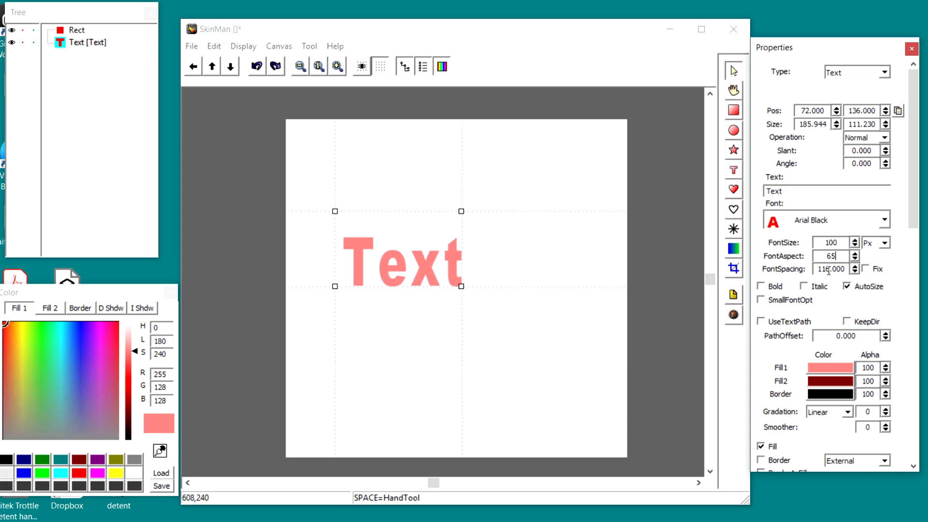
scroll(829, 272, down, 2)
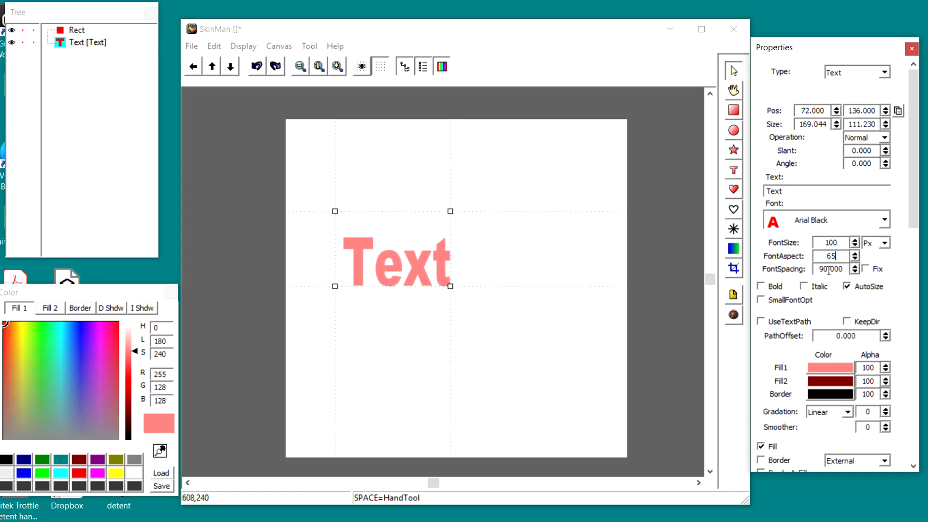
scroll(829, 271, up, 1)
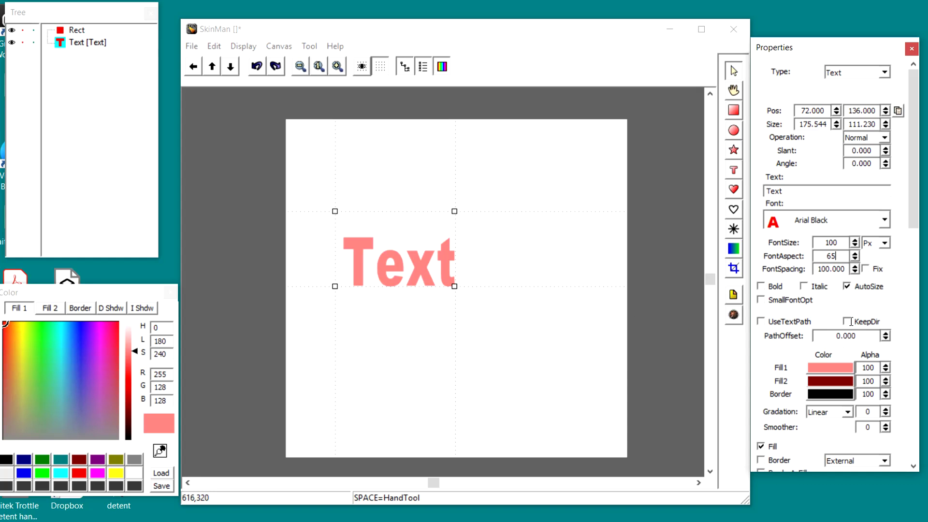
Step: Try the Bold, Italic, AutoSize and SmallFontOpt options on the text
click(761, 287)
click(761, 287)
click(804, 287)
click(804, 287)
click(848, 287)
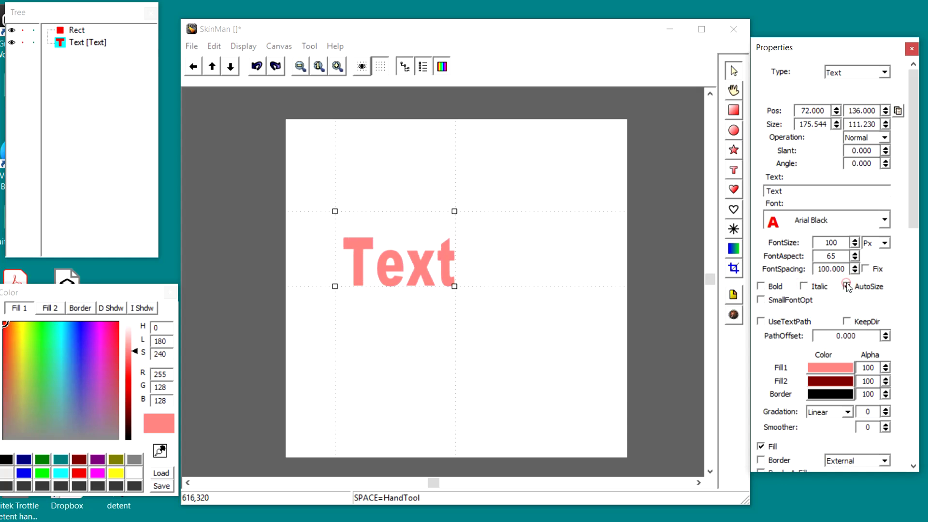
click(761, 300)
Step: Set the text's Slant to -2.000 and try the UseTextPath option
drag(885, 150, 841, 169)
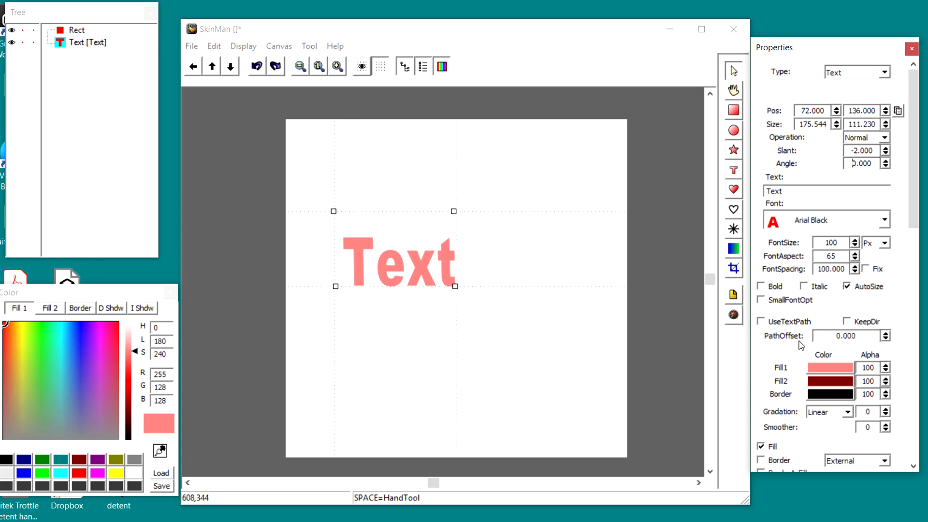
click(761, 322)
Step: Emboss the text's fill by setting the emboss Depth(Fill) to 8.00
drag(912, 205, 927, 290)
drag(913, 225, 914, 346)
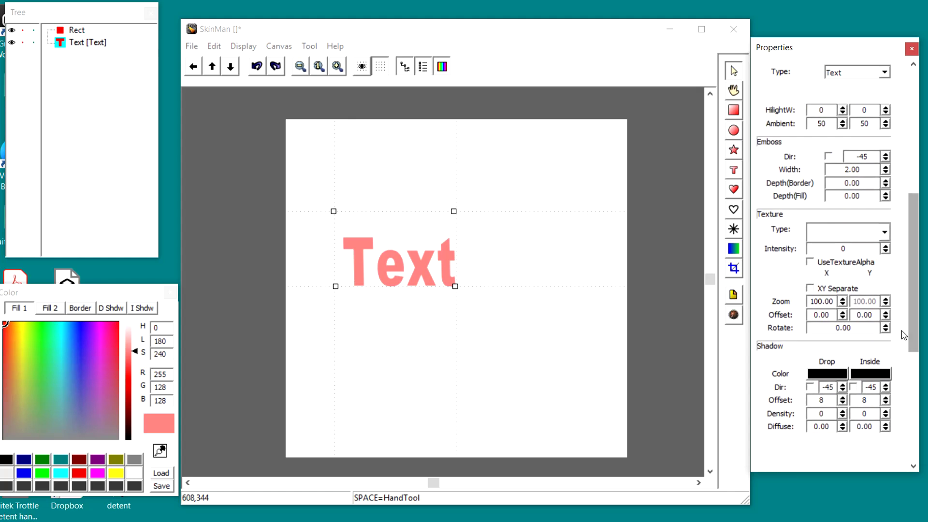
click(848, 195)
key(BackSpace)
text(5)
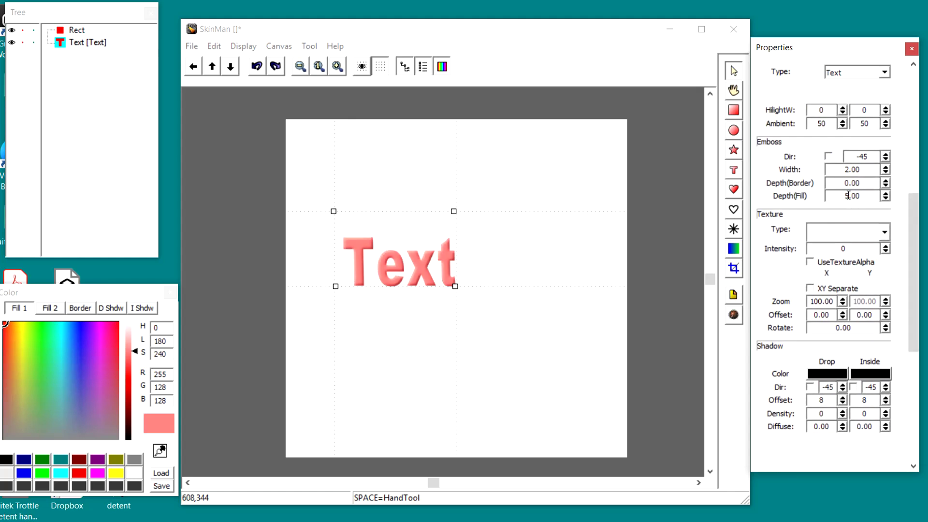
key(BackSpace)
text(8)
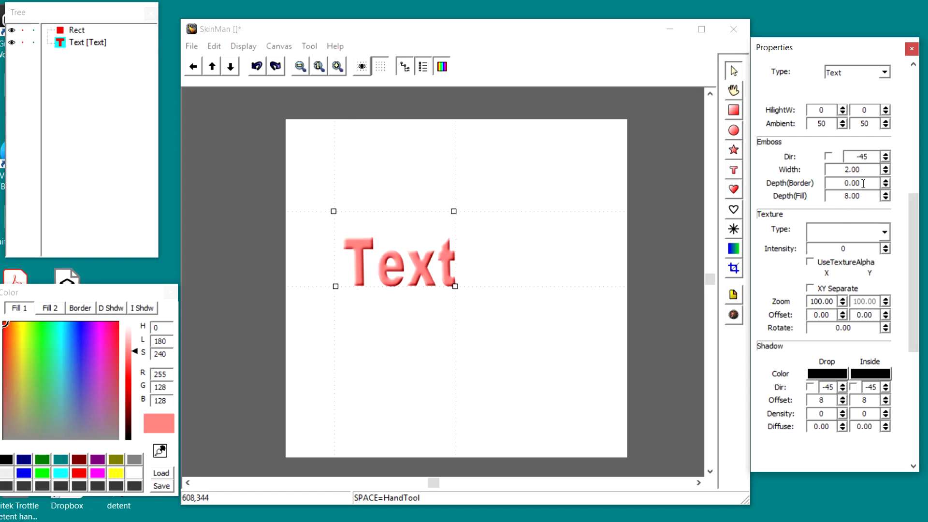
Step: Set the text's emboss Depth(Border) to 2.00 and its drop shadow Density to 43
click(863, 184)
key(BackSpace)
text(1)
key(BackSpace)
text(3)
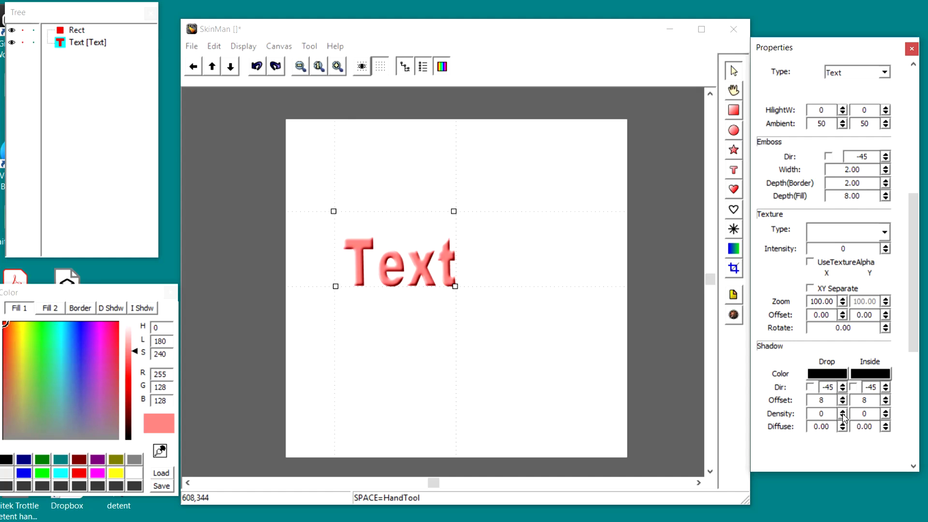
drag(843, 419, 846, 390)
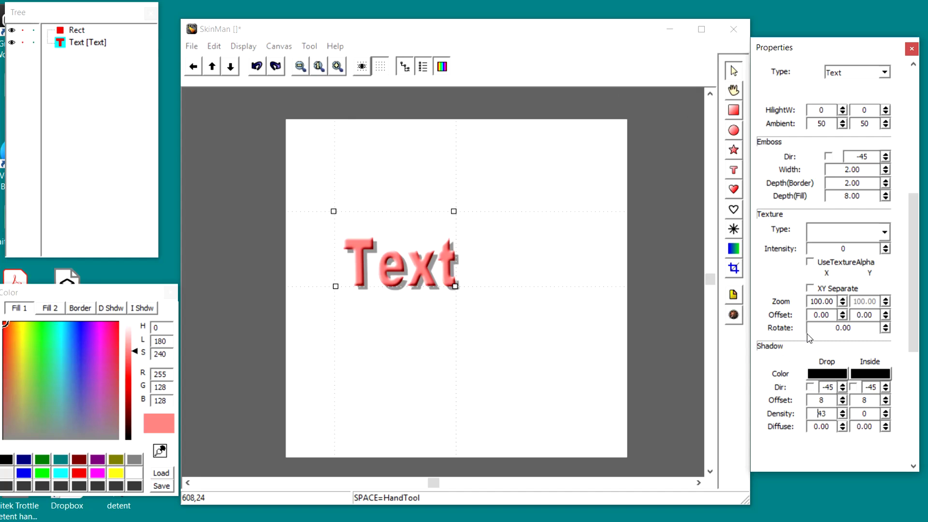
Step: Delete the embossed text object from the canvas
right_click(440, 249)
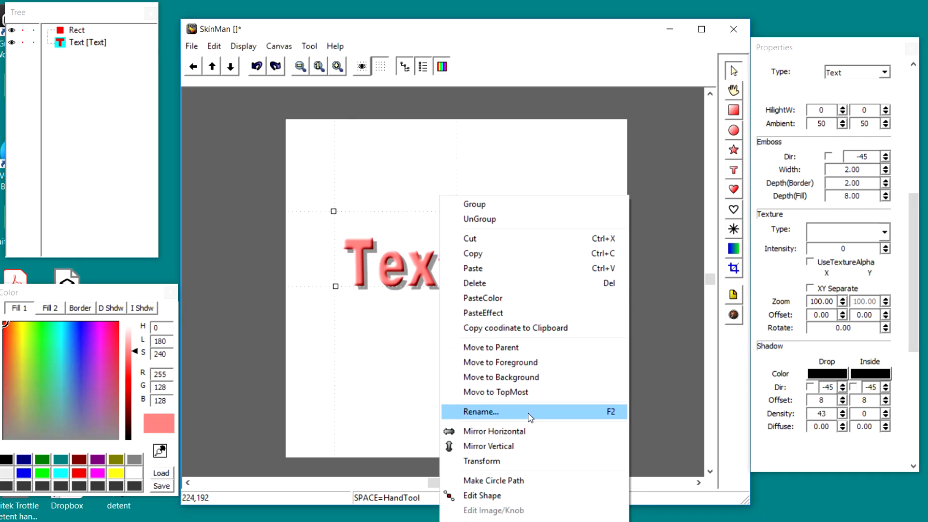
click(479, 284)
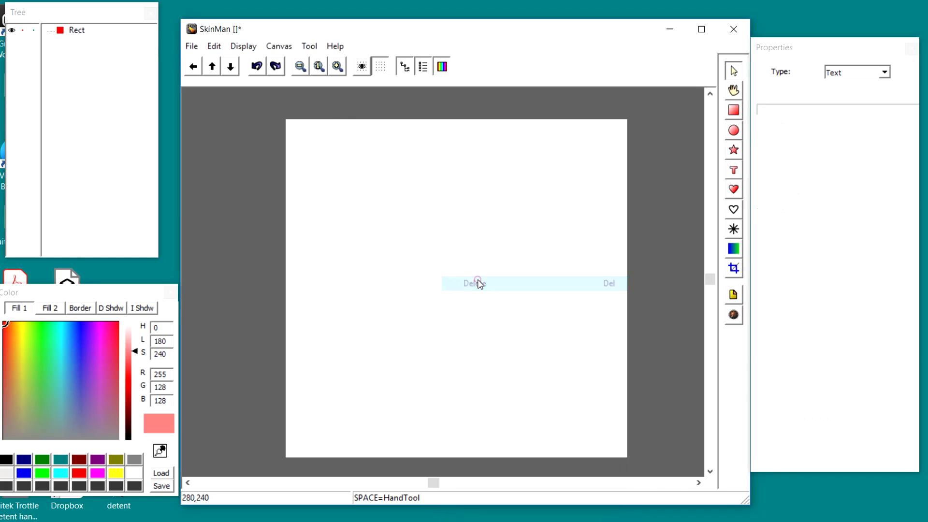
Step: Draw a closed six-point filled shape in the middle of the canvas, about 288 by 296 in size
click(733, 190)
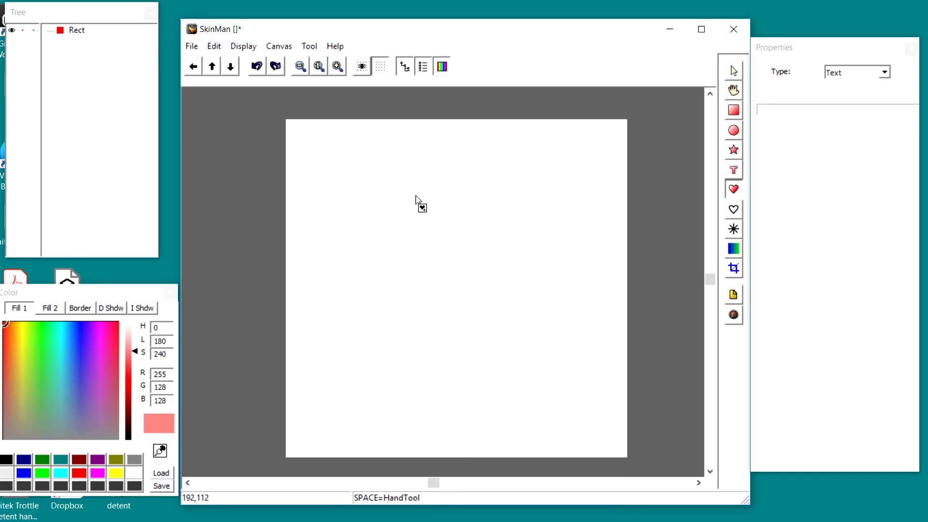
click(389, 185)
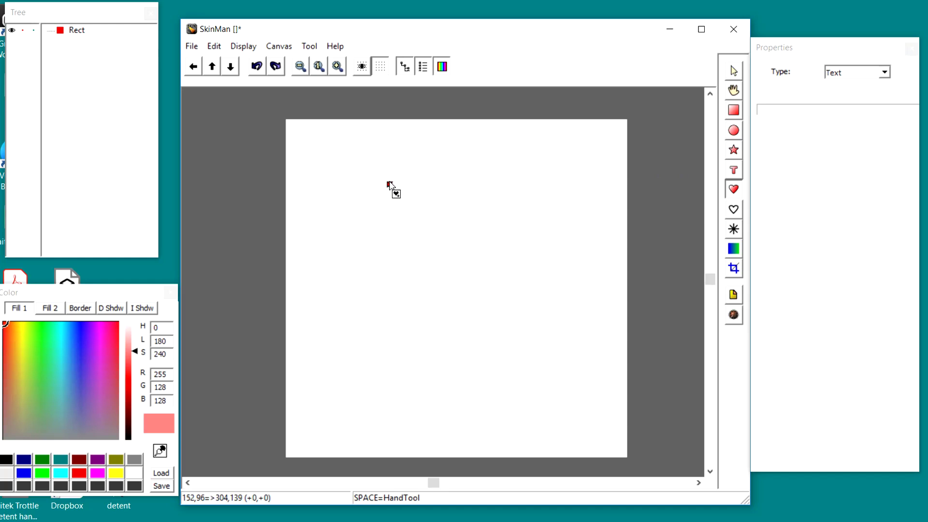
click(472, 189)
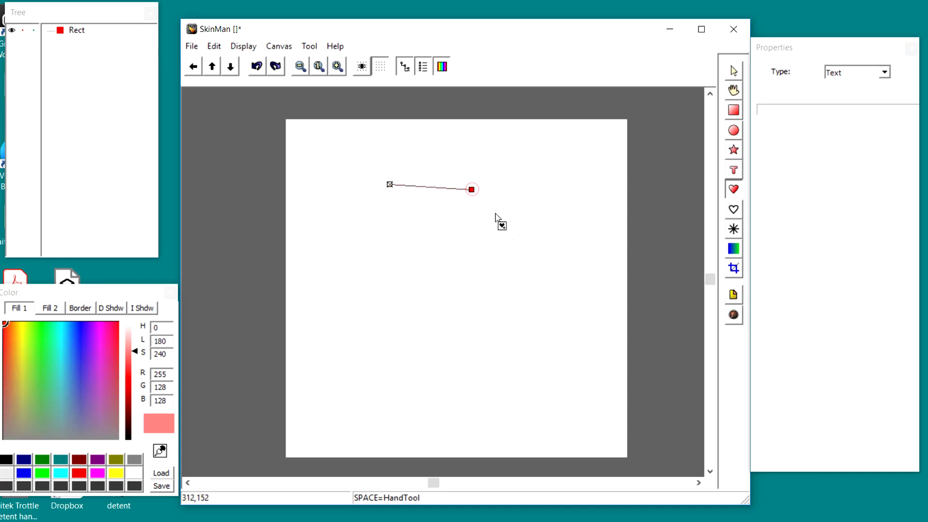
click(536, 276)
click(487, 385)
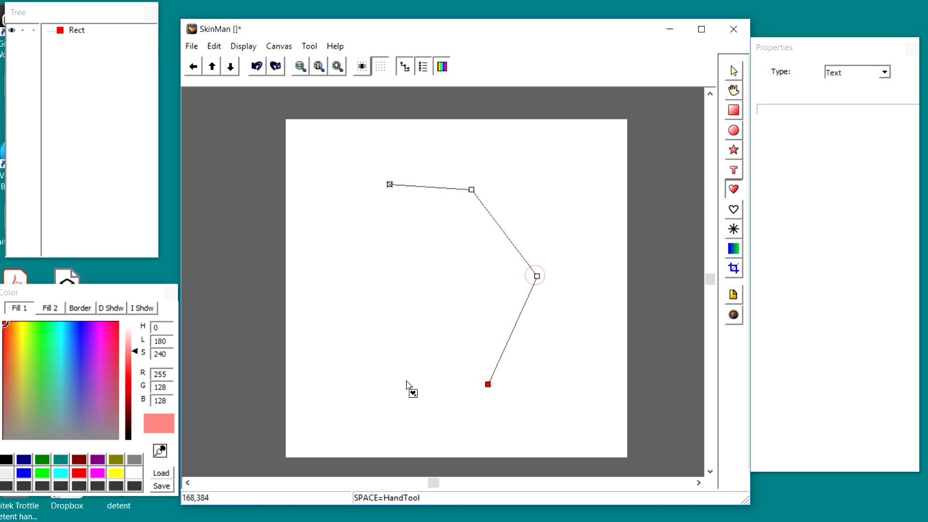
click(367, 362)
click(341, 314)
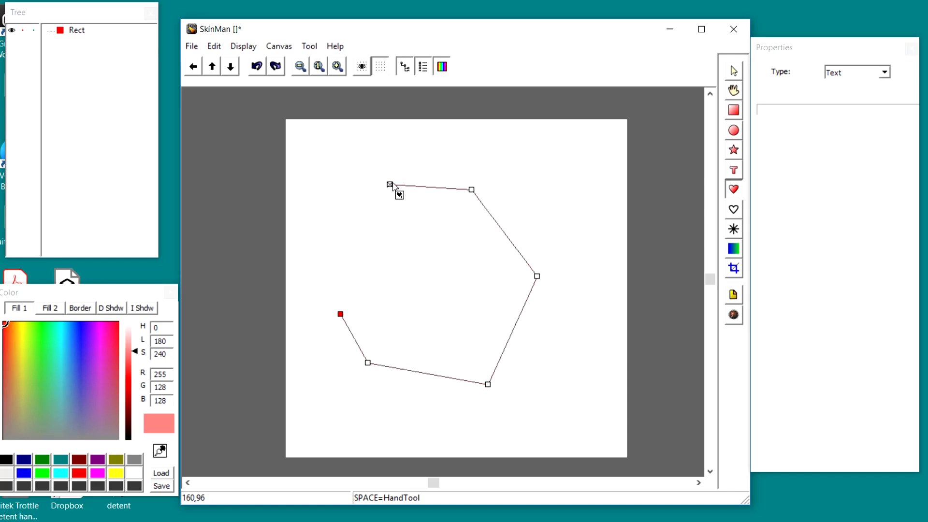
click(391, 184)
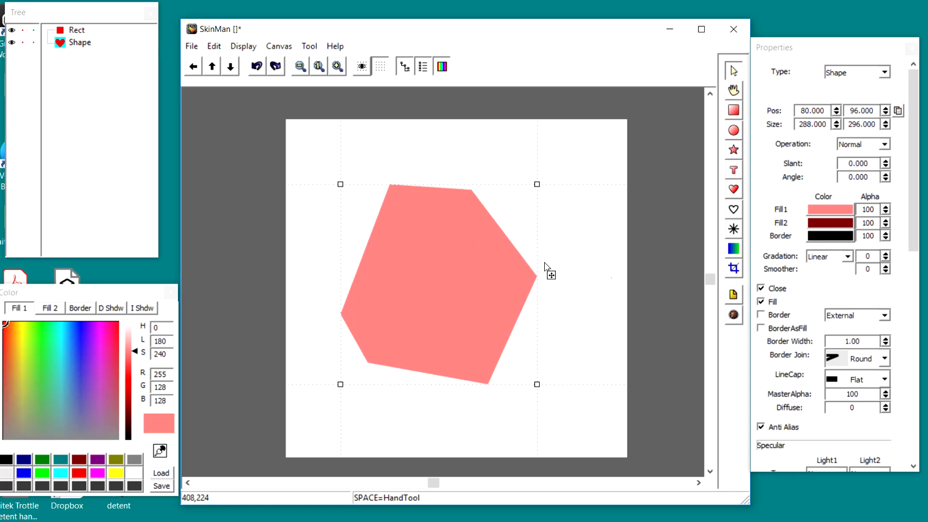
Step: Change the shape's Fill1 colour to a pale blue-grey of about RGB 180, 184, 203
click(837, 215)
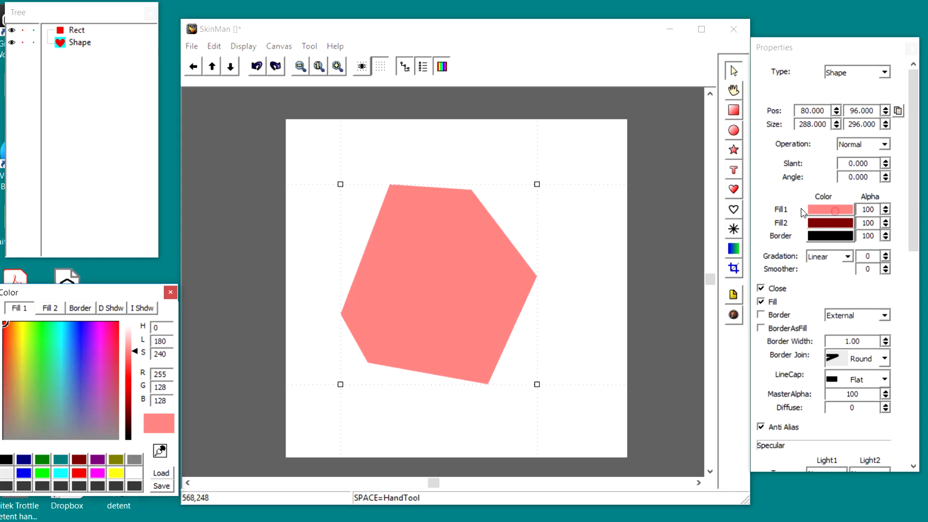
click(91, 355)
drag(91, 356, 77, 418)
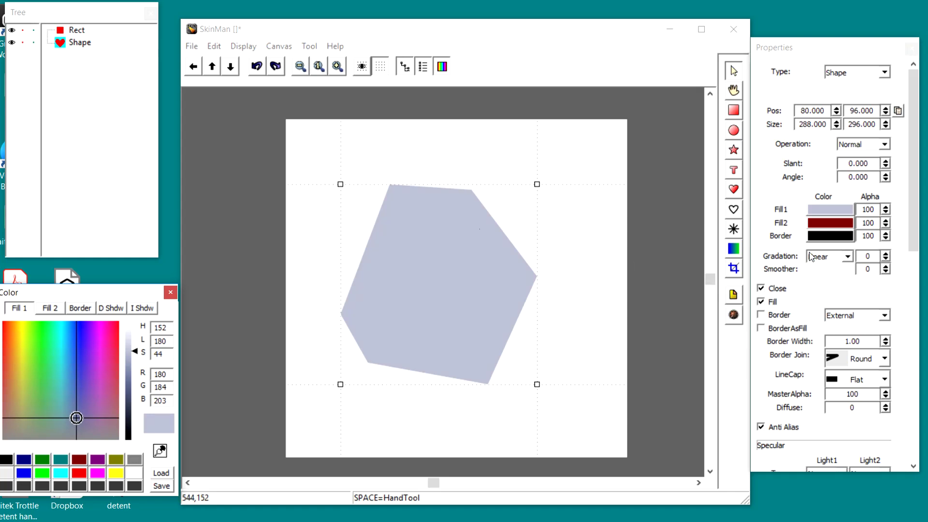
Step: Edit the shape's points and pull curve handles out of the upper-right vertex to round its adjoining edges
right_click(453, 242)
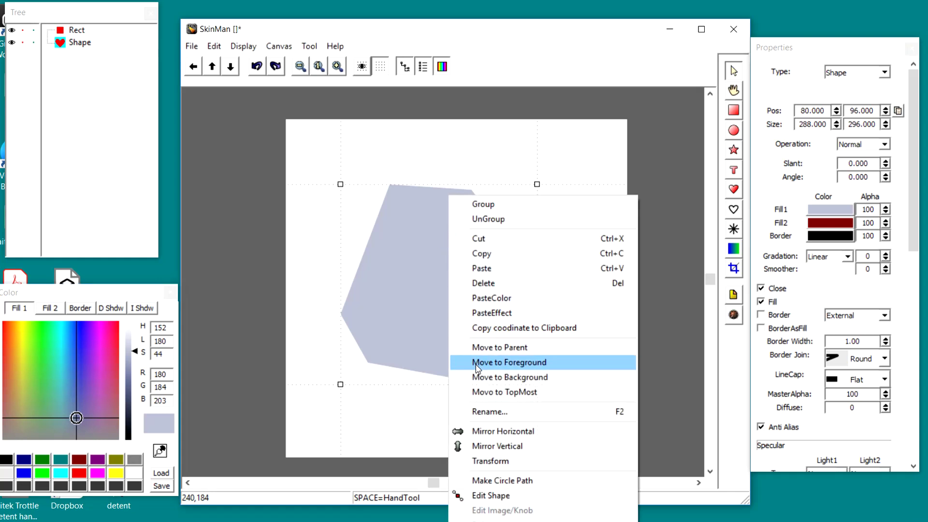
click(490, 495)
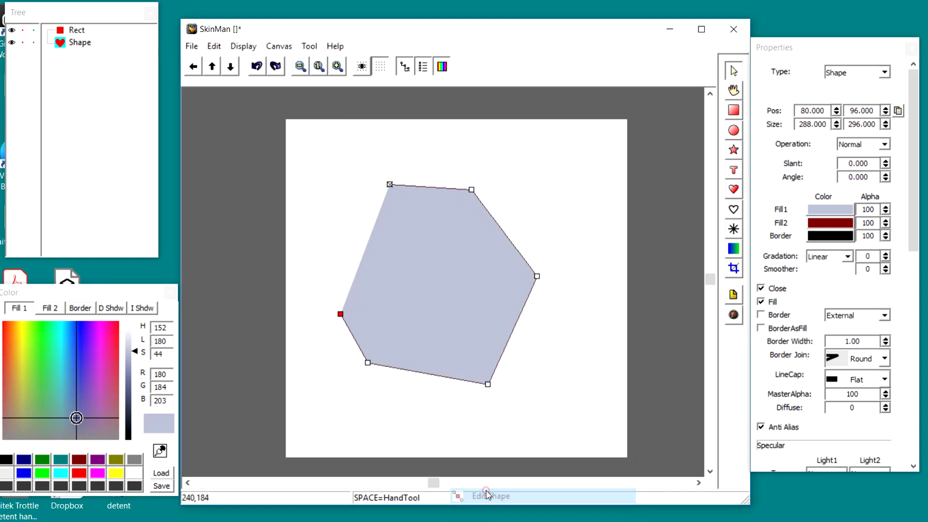
click(471, 189)
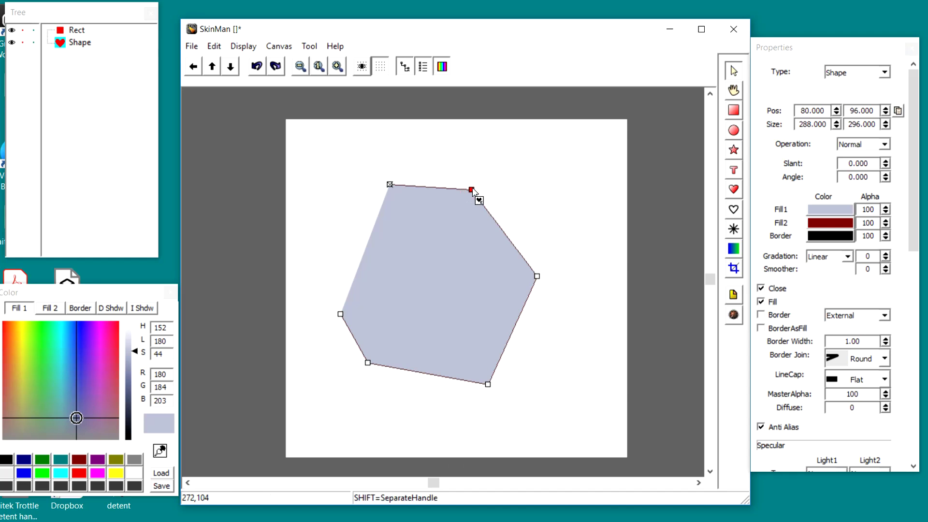
drag(472, 190, 388, 185)
Step: Edit the shape again, moving its upper-left vertex outward and adding curve handles to round the adjoining edges
right_click(407, 199)
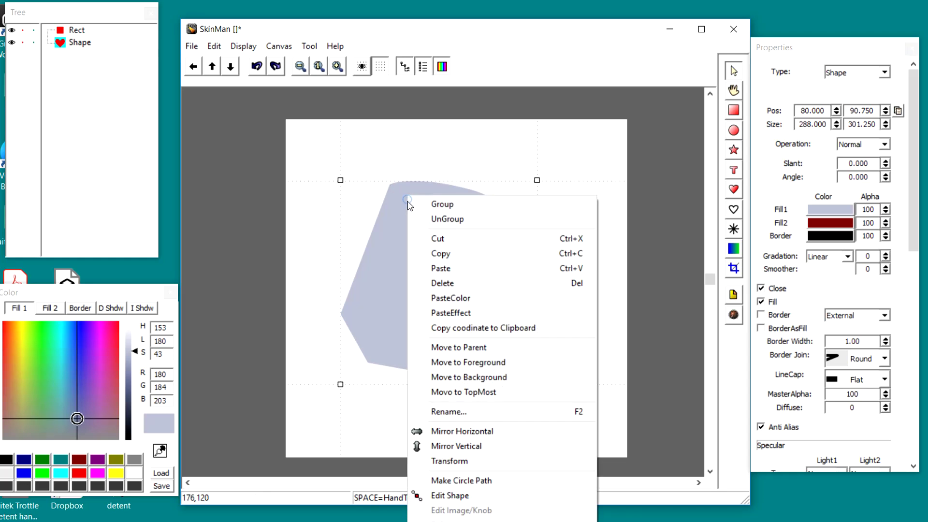
click(468, 495)
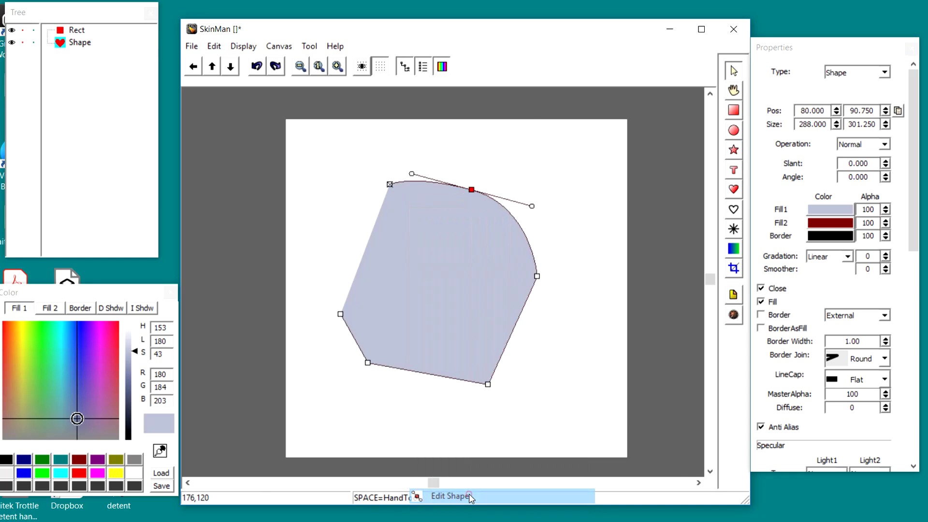
click(392, 185)
drag(392, 186, 318, 198)
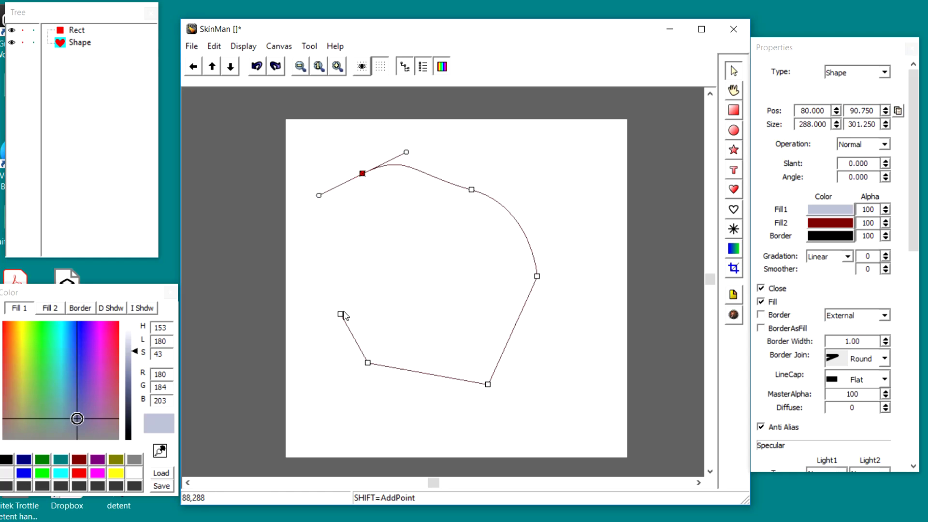
drag(344, 313, 344, 313)
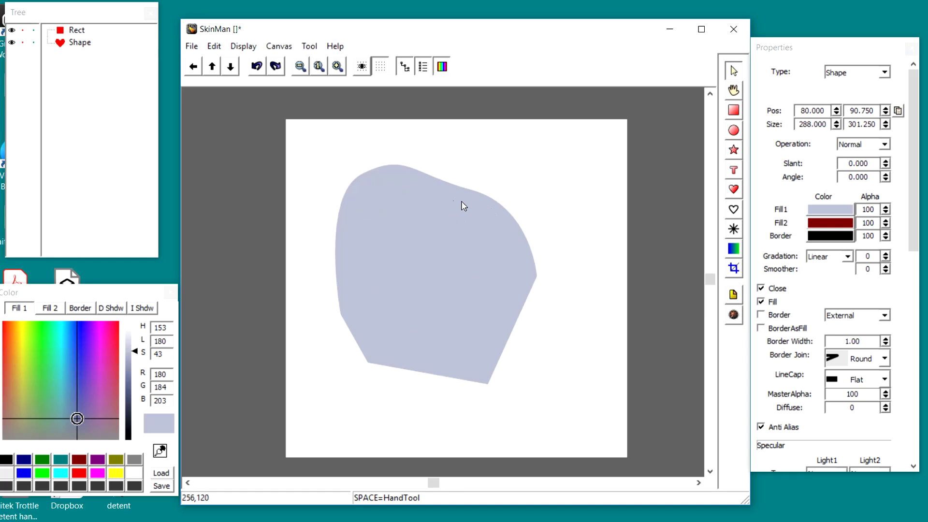
Step: Move the Shape object above the Rect object in the object tree
right_click(442, 221)
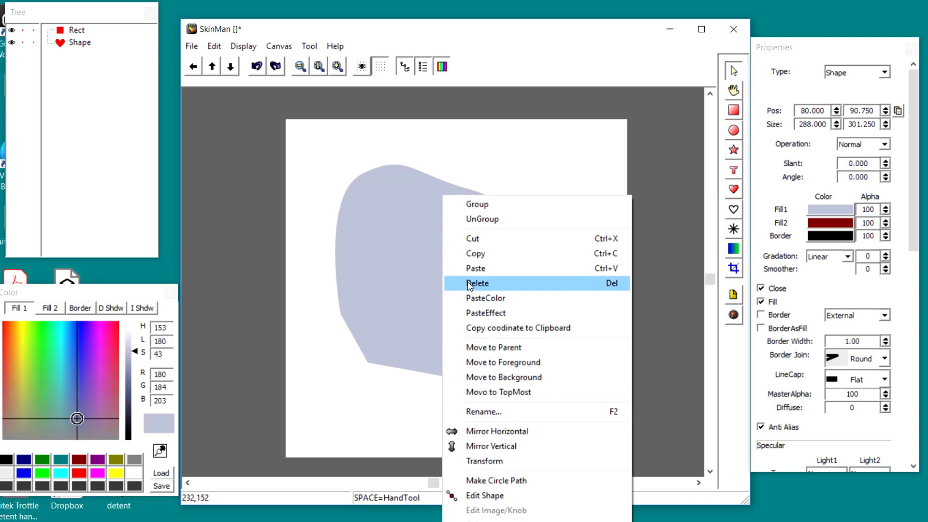
click(401, 265)
right_click(472, 343)
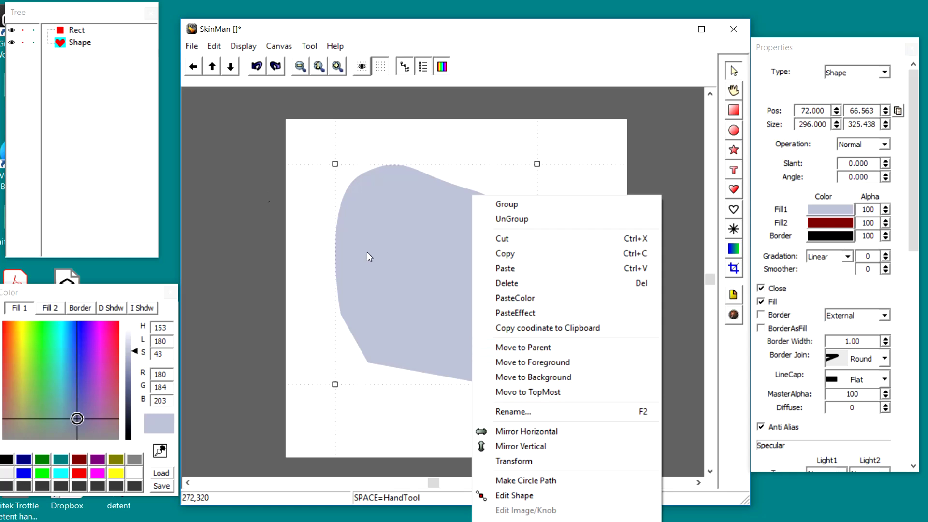
click(62, 45)
drag(62, 45, 56, 22)
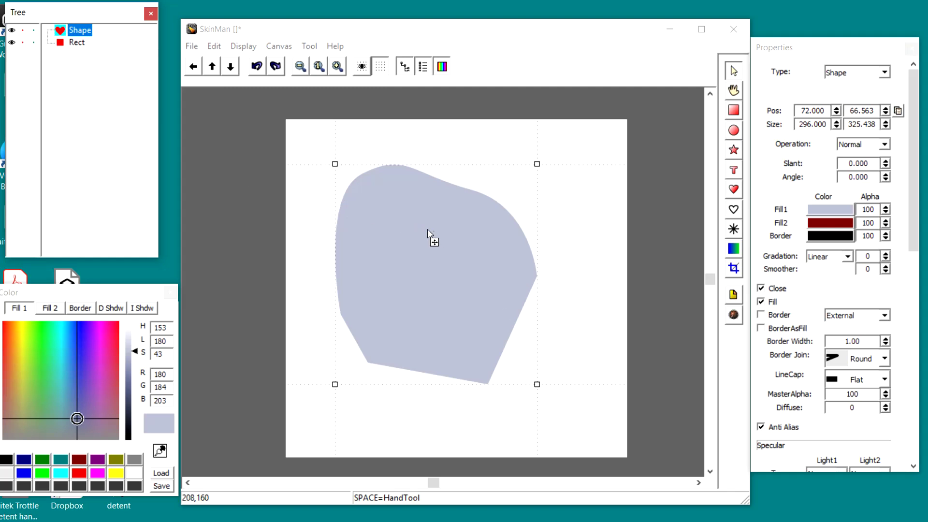
Step: Select the curved shape and mirror it horizontally
right_click(484, 243)
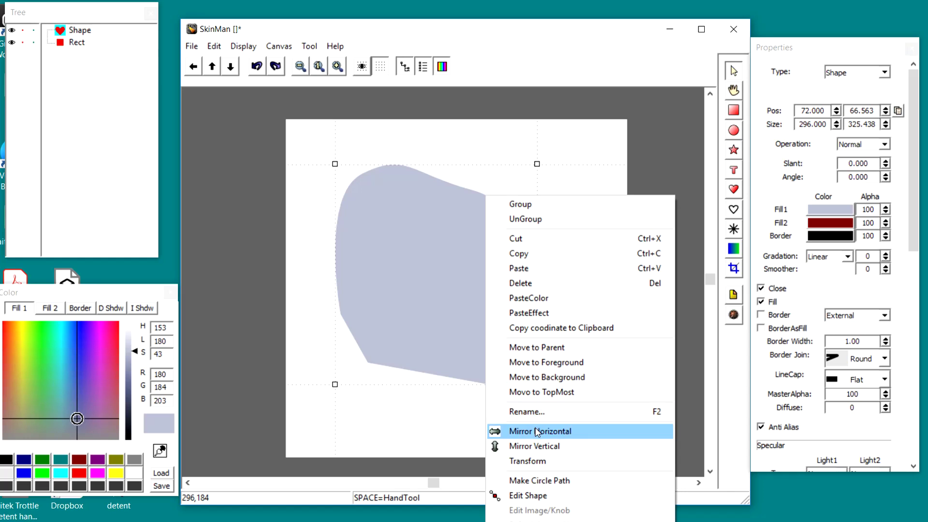
click(579, 160)
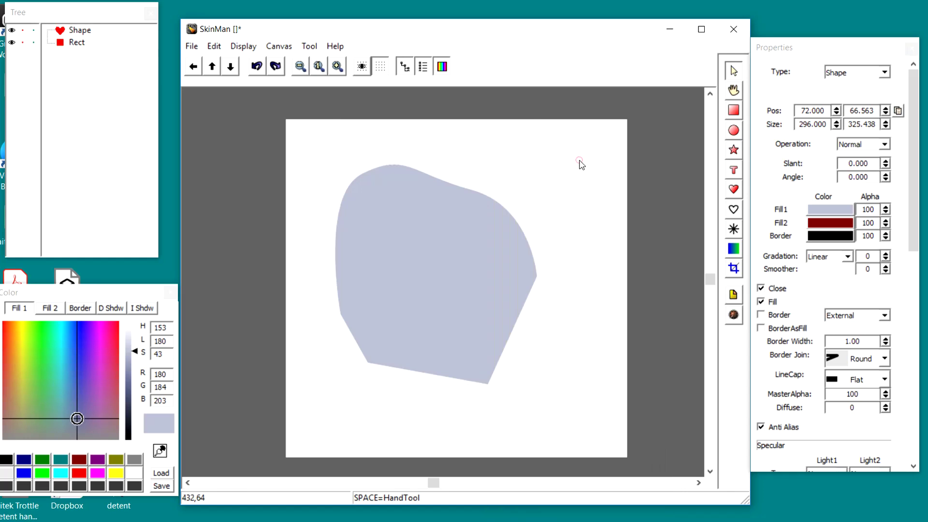
right_click(482, 265)
click(565, 136)
right_click(441, 290)
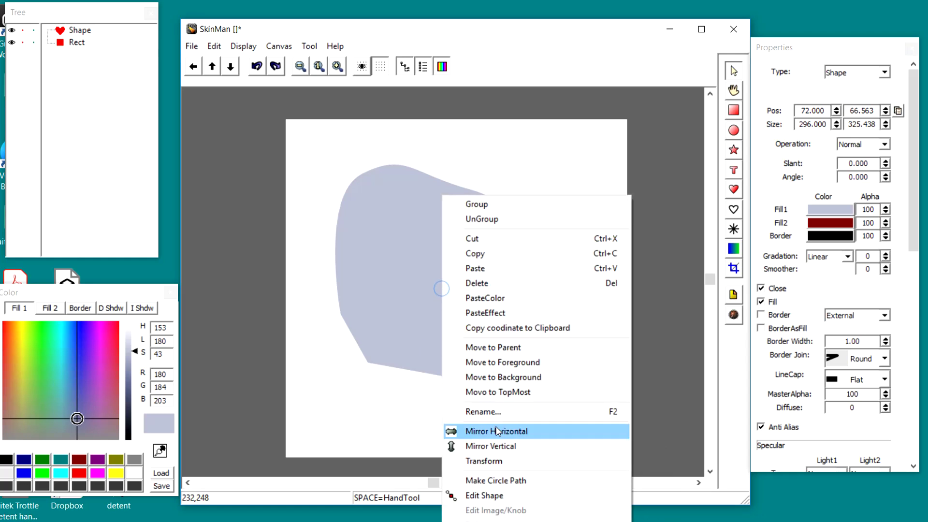
click(501, 432)
right_click(464, 270)
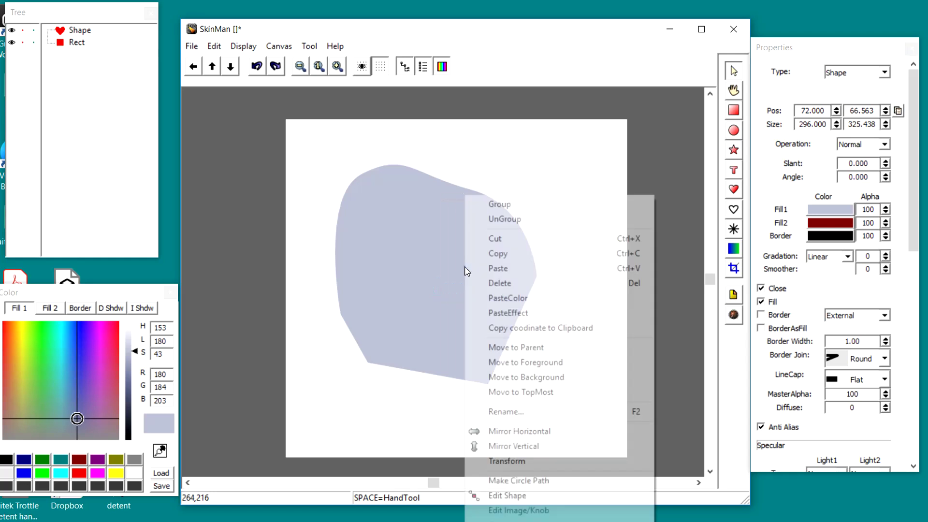
click(457, 269)
right_click(464, 275)
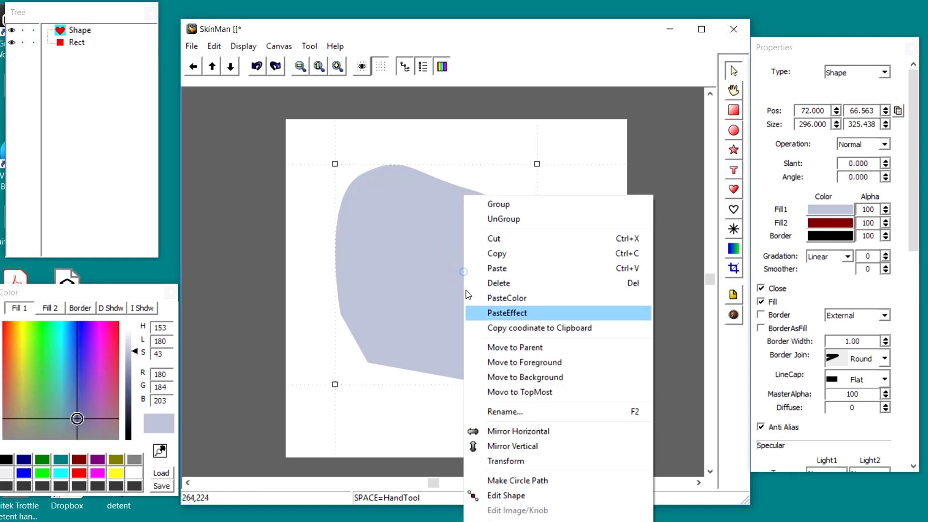
click(504, 425)
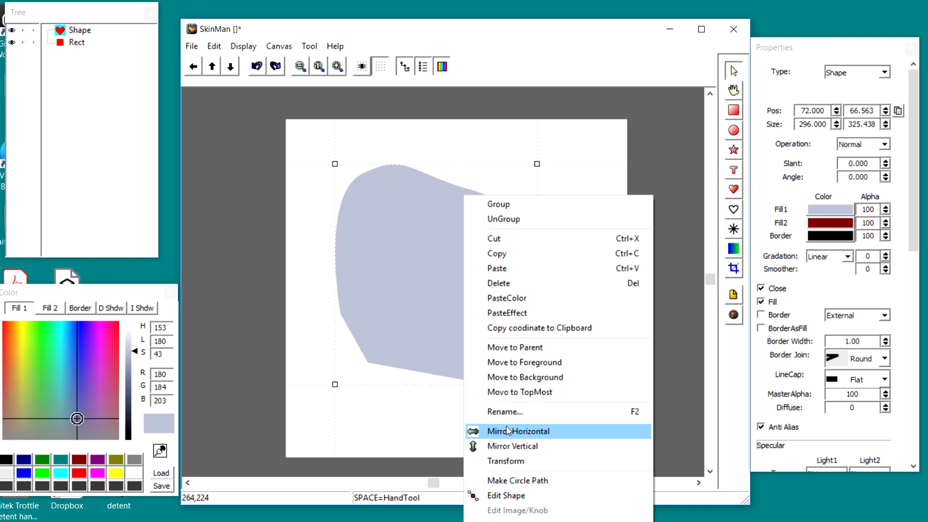
click(506, 426)
Step: Try transforming the shape to 20% in X and 150% in Y, and undo the transform
right_click(432, 265)
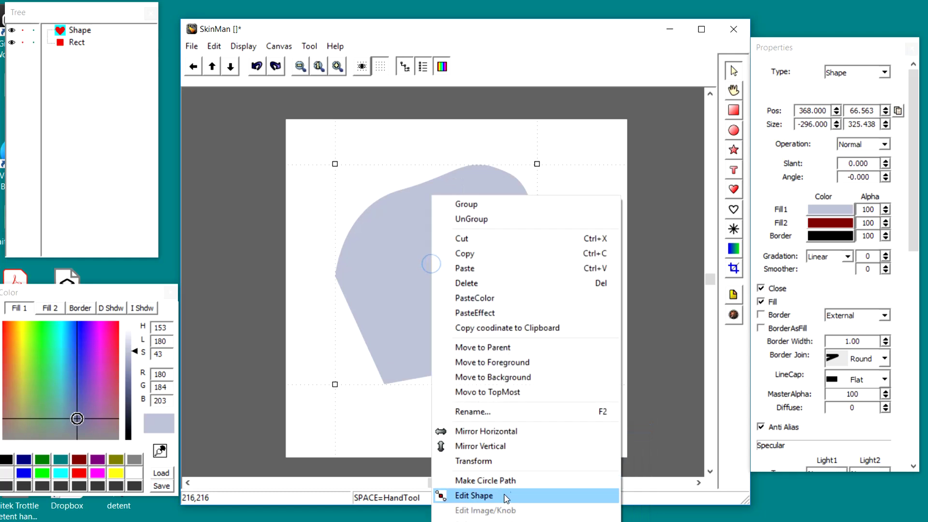
click(489, 460)
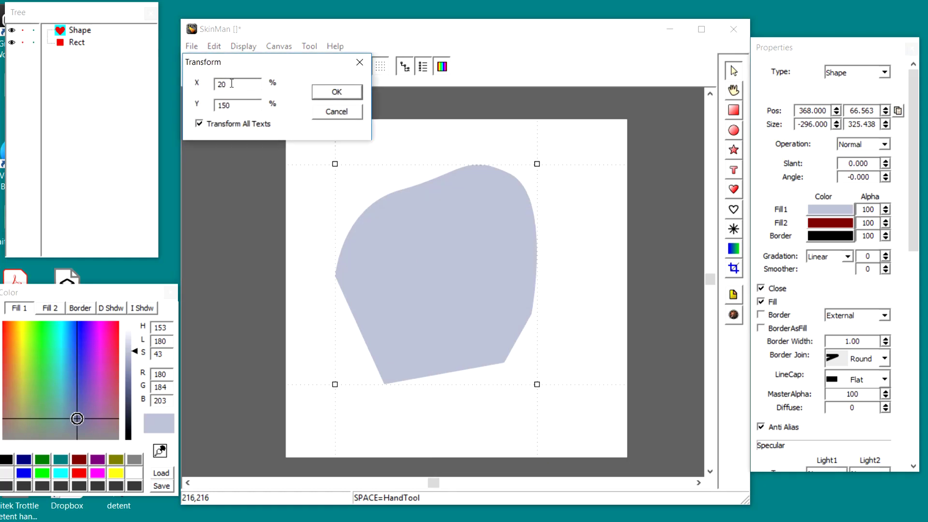
click(337, 92)
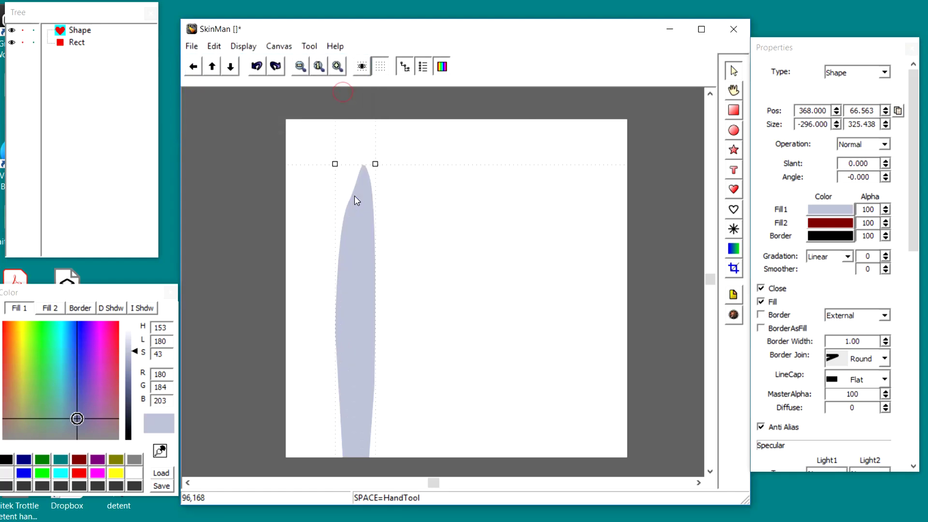
right_click(346, 300)
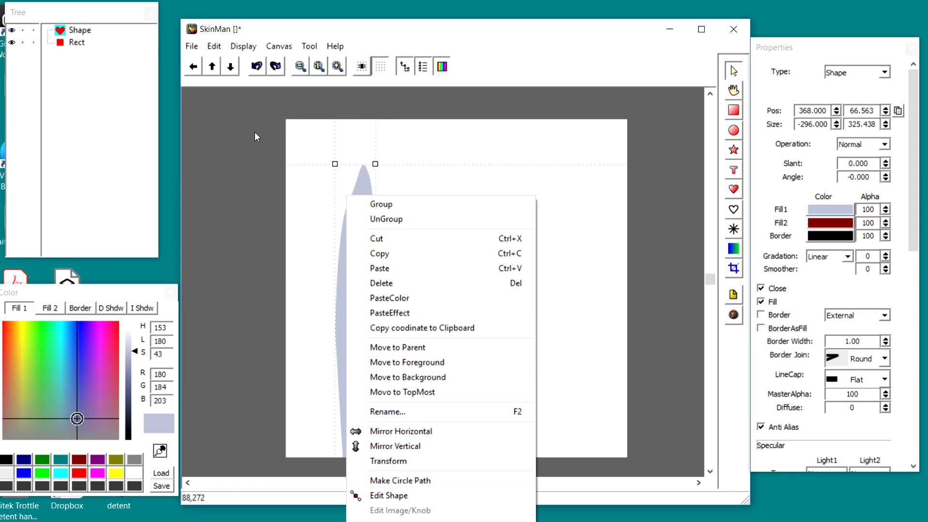
click(256, 67)
click(257, 67)
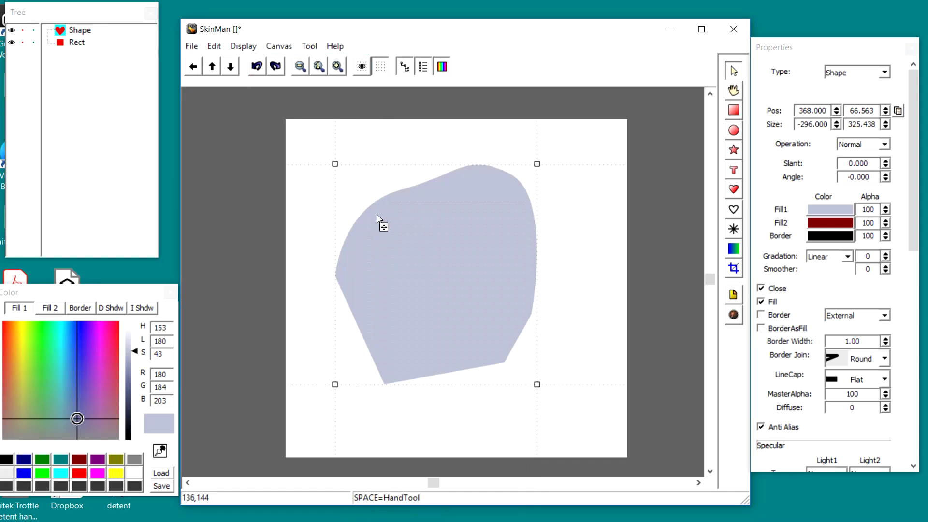
Step: Draw an 88 by 88 rectangle beside the upper-right edge of the curved shape
right_click(425, 231)
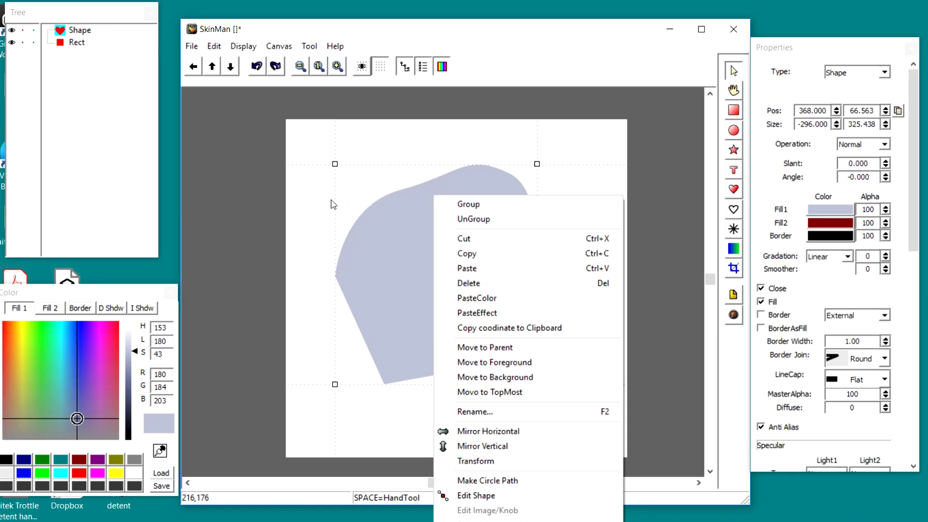
click(733, 111)
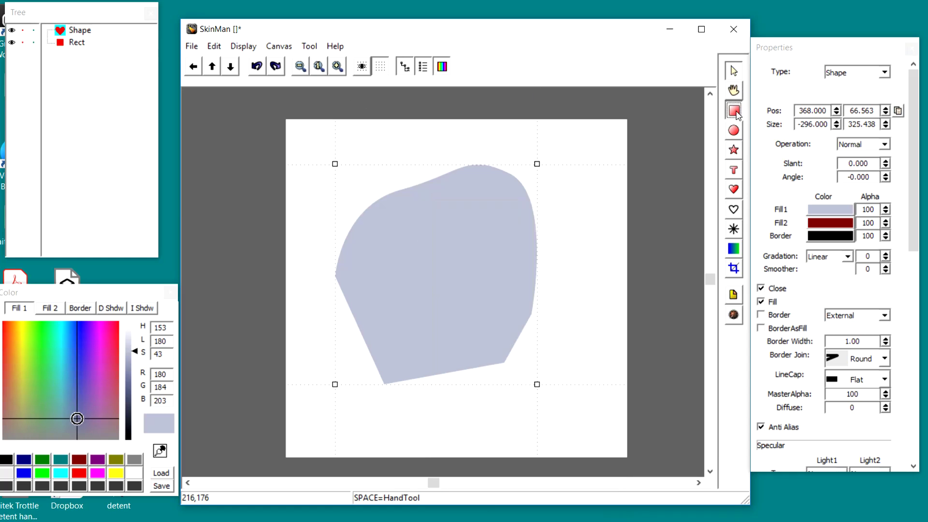
drag(539, 193, 598, 255)
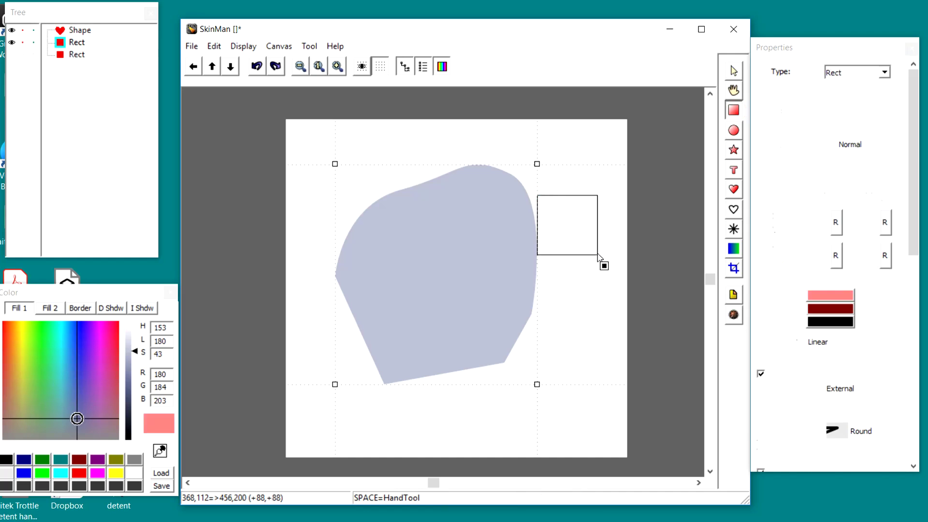
Step: Copy the small pink rectangle and paste its color onto the curved shape
right_click(574, 214)
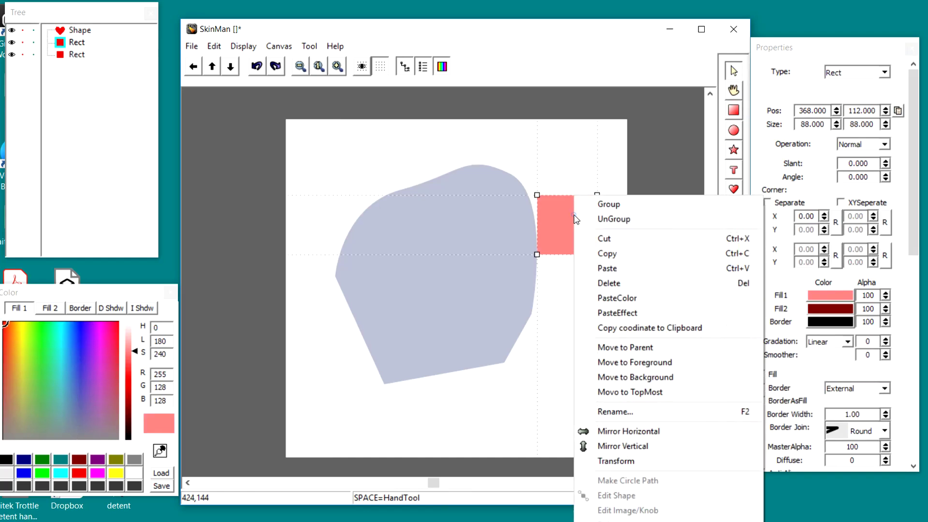
click(600, 252)
click(435, 275)
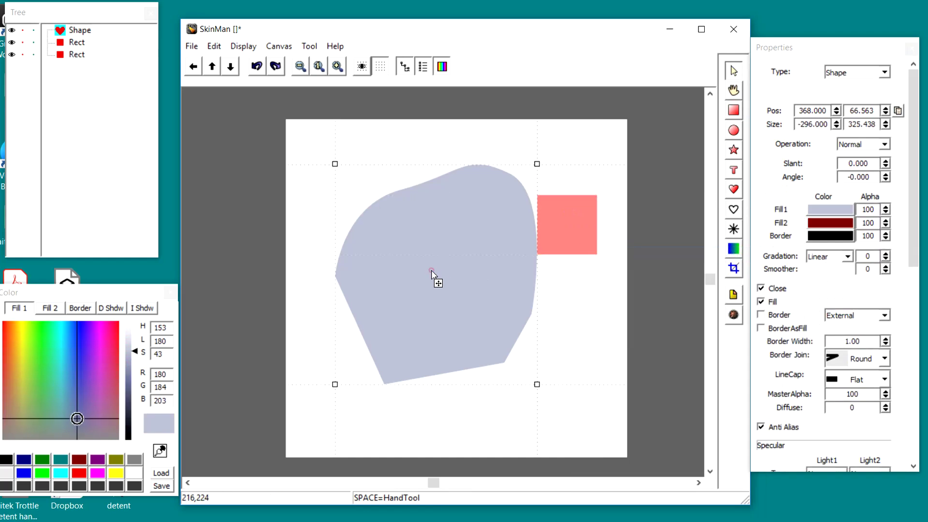
right_click(432, 271)
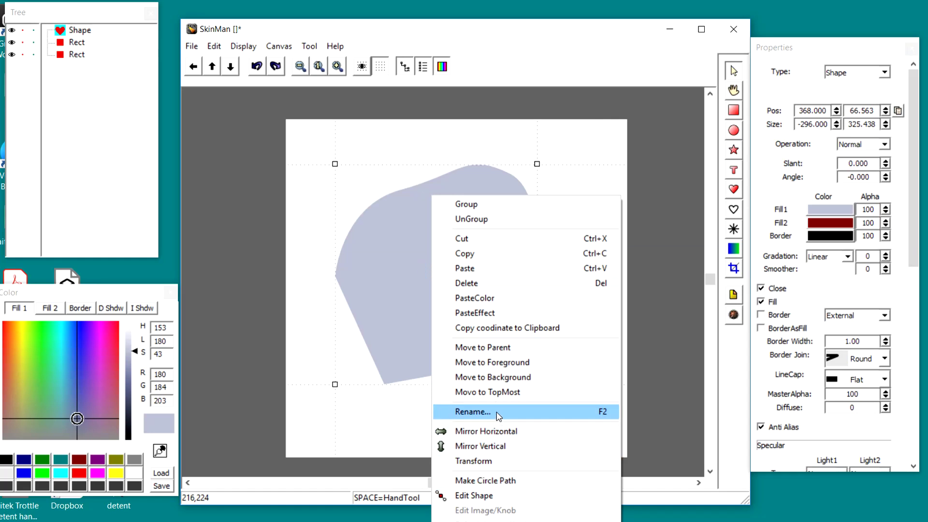
click(498, 299)
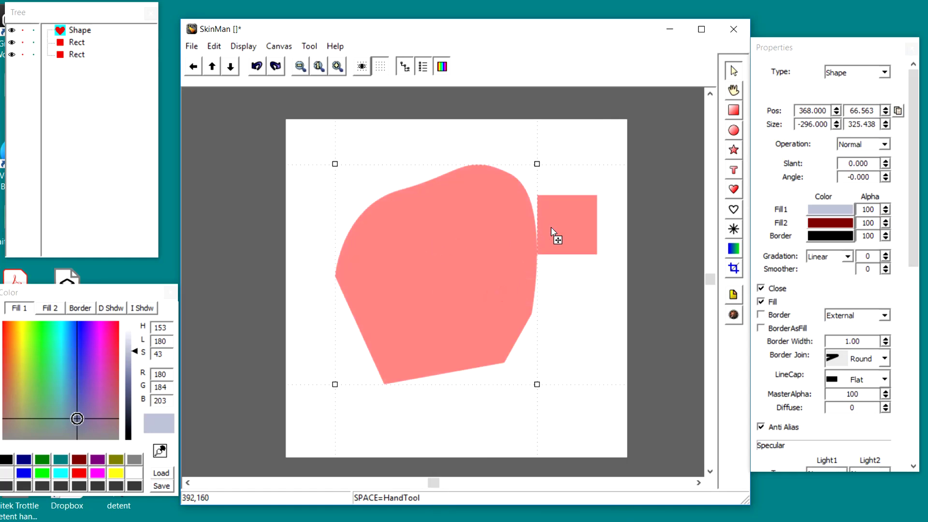
Step: Give the small rectangle a Flat specular type for Light1 and an emboss fill depth of 18
click(581, 222)
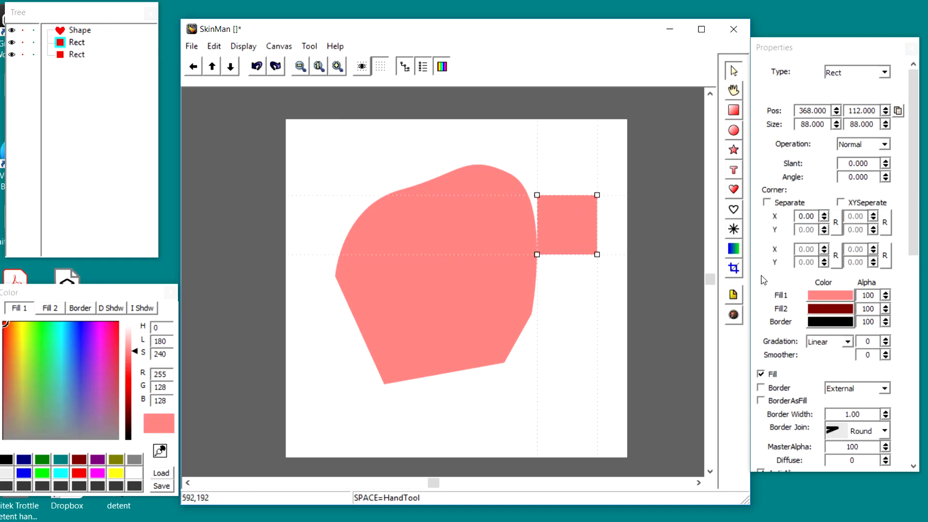
scroll(865, 276, down, 3)
scroll(892, 305, down, 1)
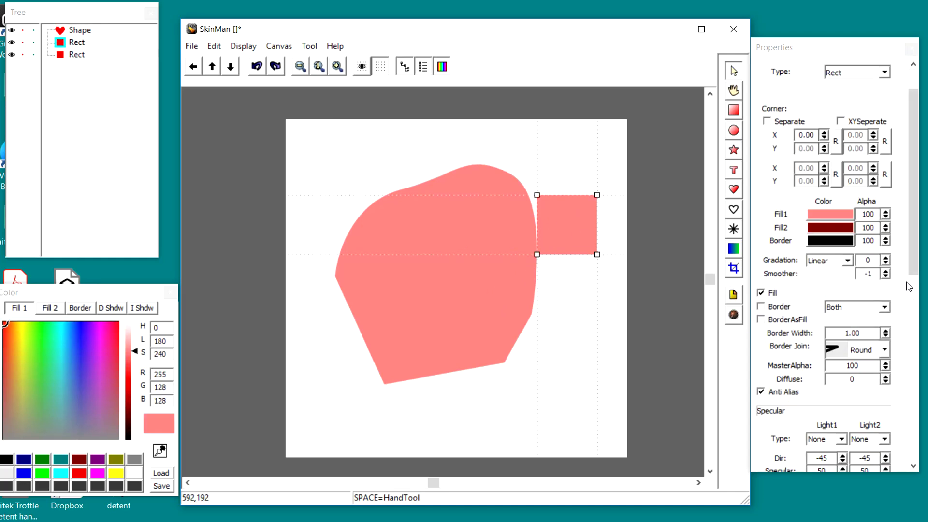
mouse_move(912, 264)
mouse_down()
mouse_move(912, 389)
mouse_move(908, 263)
mouse_up()
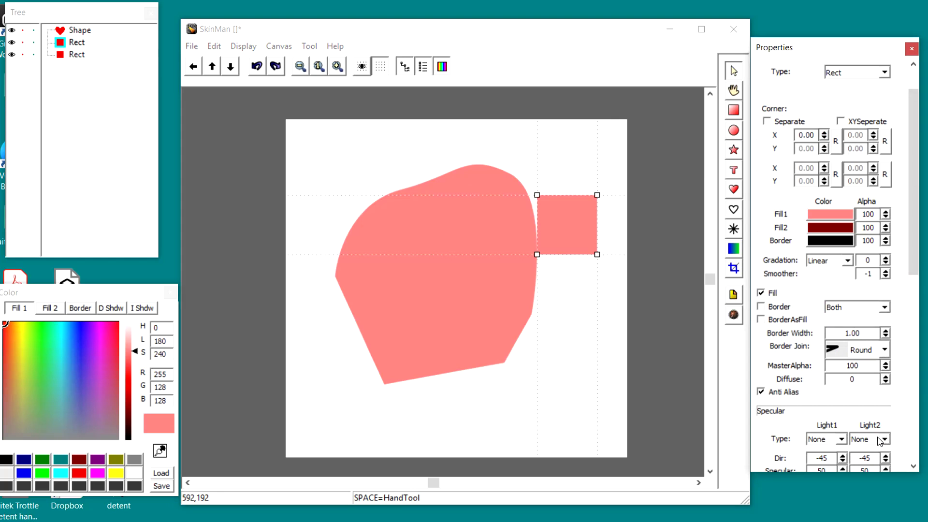
drag(912, 260, 912, 300)
click(842, 276)
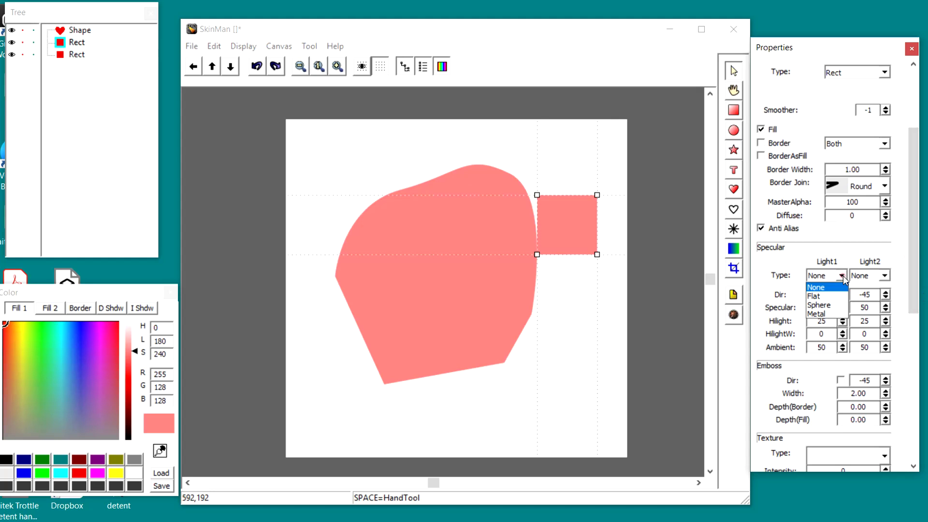
click(829, 300)
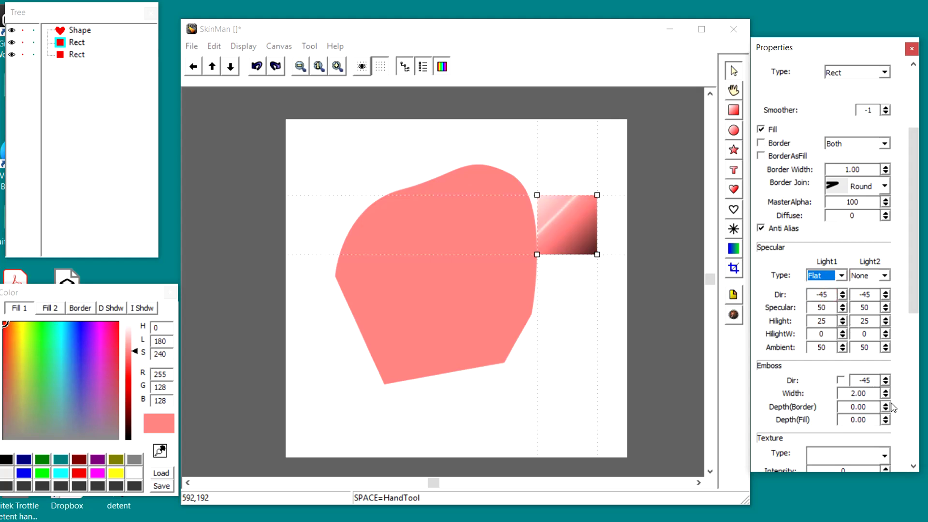
drag(910, 297, 886, 299)
Step: Copy the embossed rectangle and paste its effect onto the curved shape
right_click(584, 227)
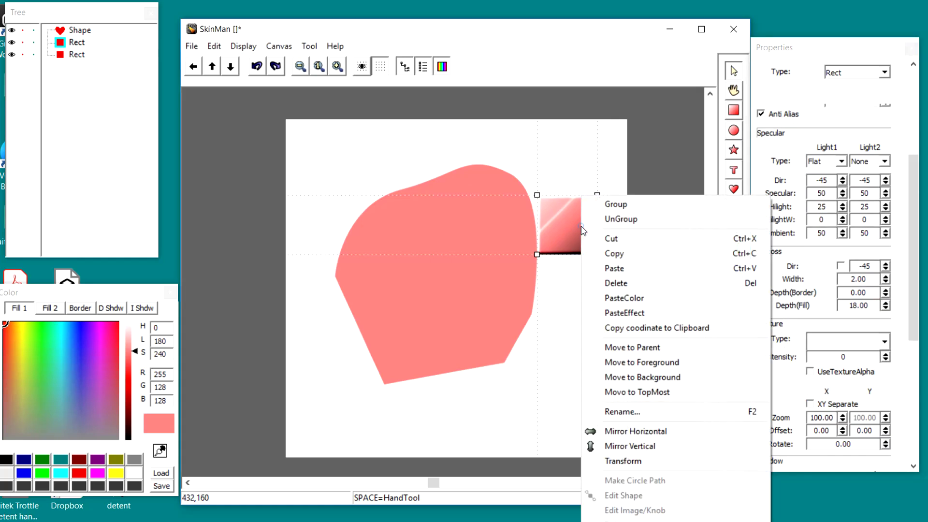
click(561, 224)
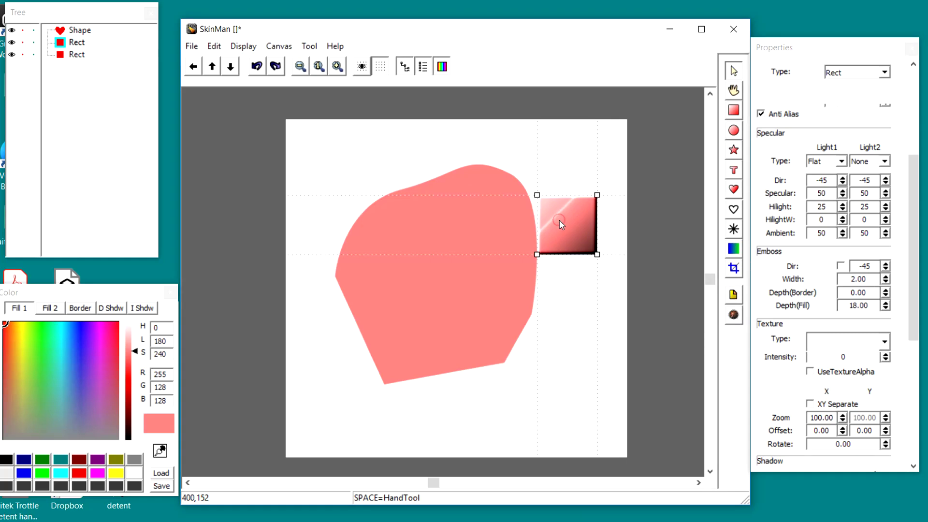
right_click(559, 223)
click(587, 254)
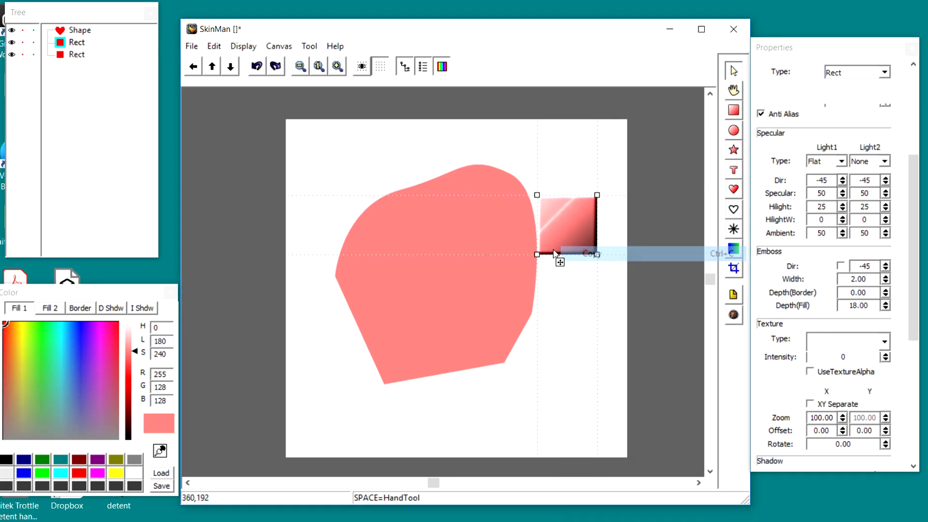
click(468, 253)
right_click(468, 253)
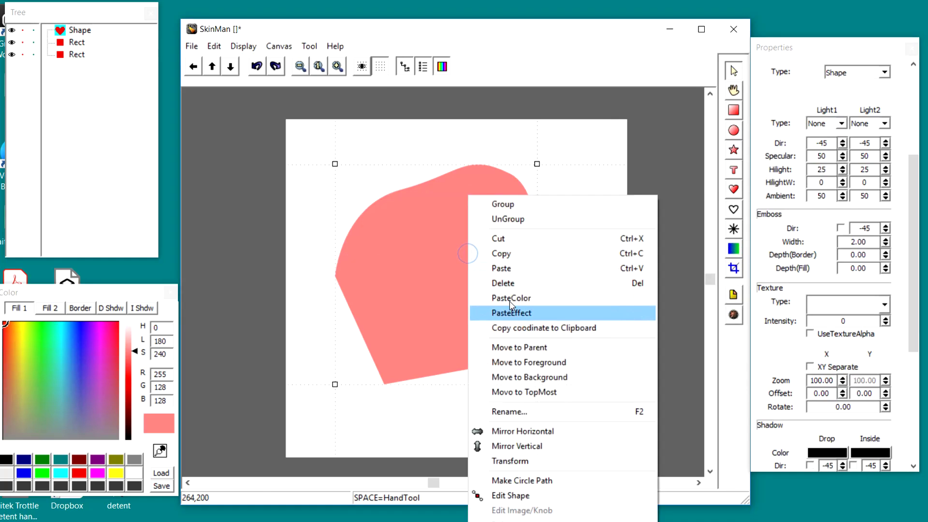
click(512, 312)
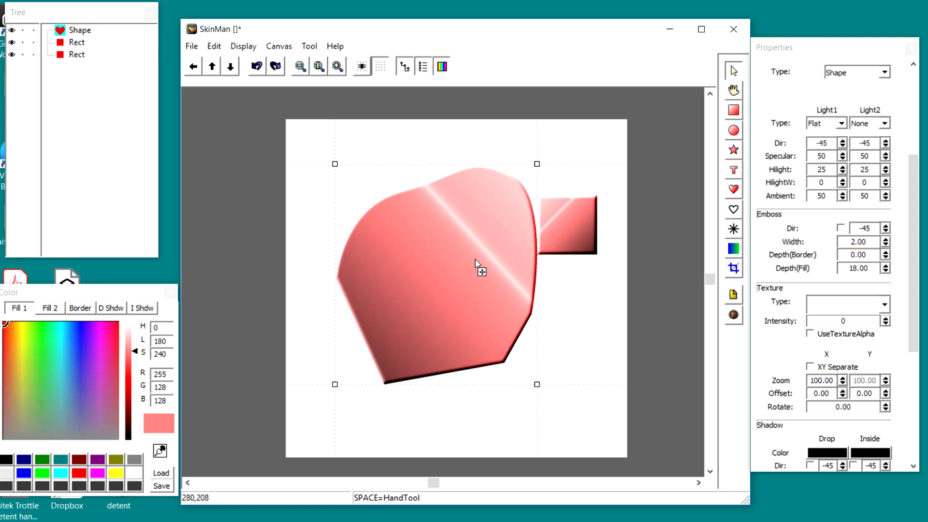
right_click(476, 283)
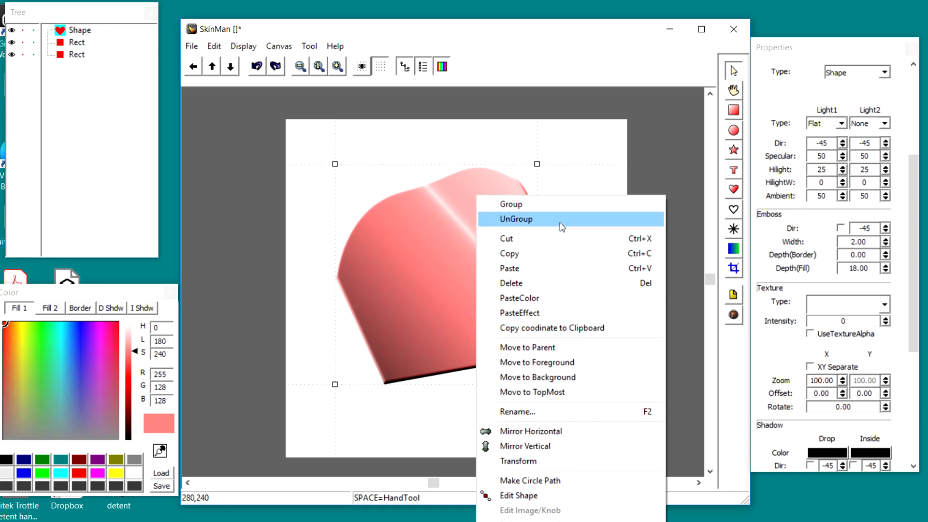
click(655, 123)
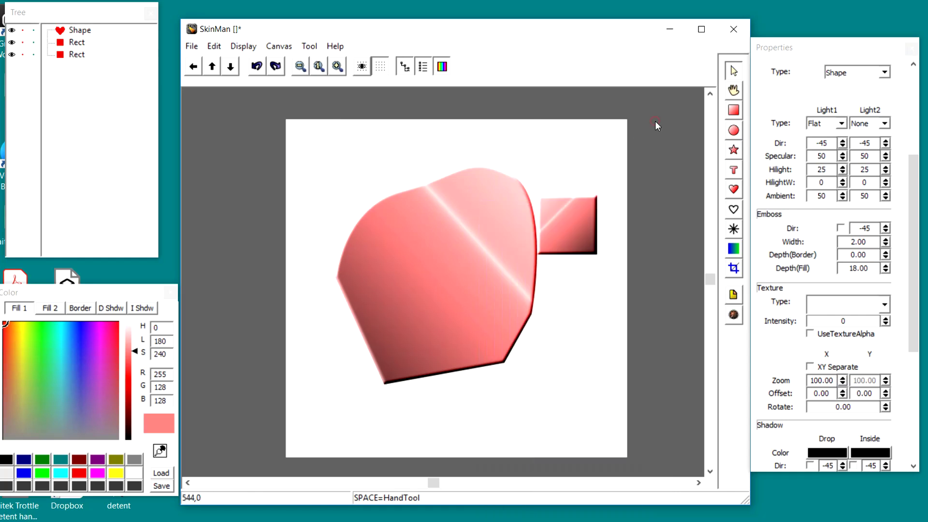
right_click(464, 250)
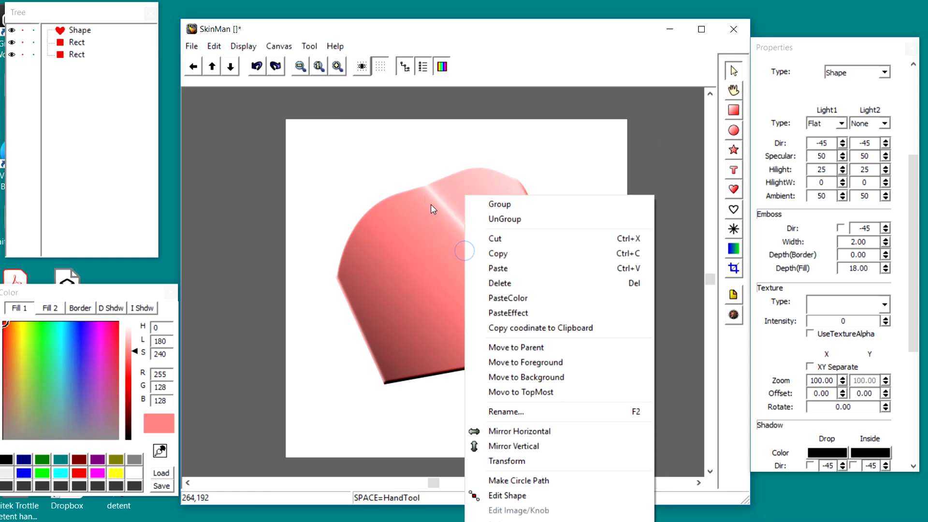
click(353, 176)
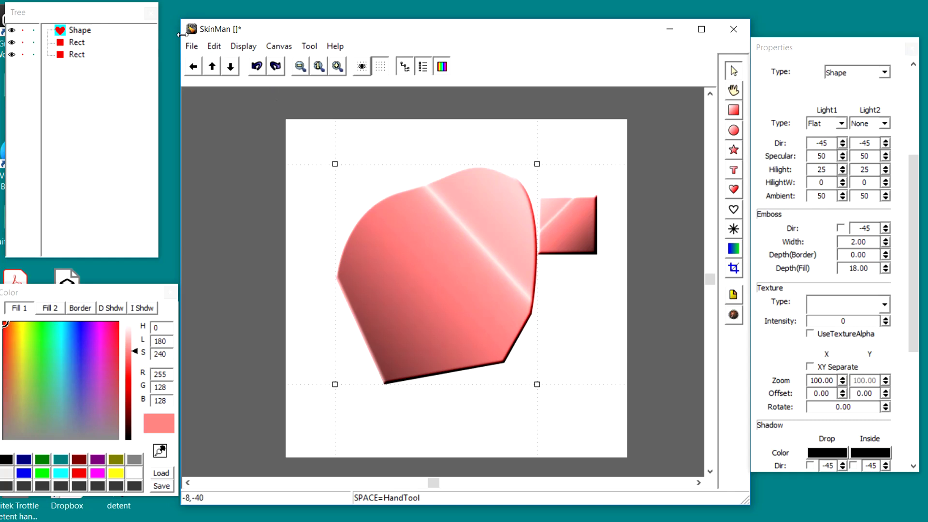
Step: Select all objects on the canvas and delete them
click(192, 46)
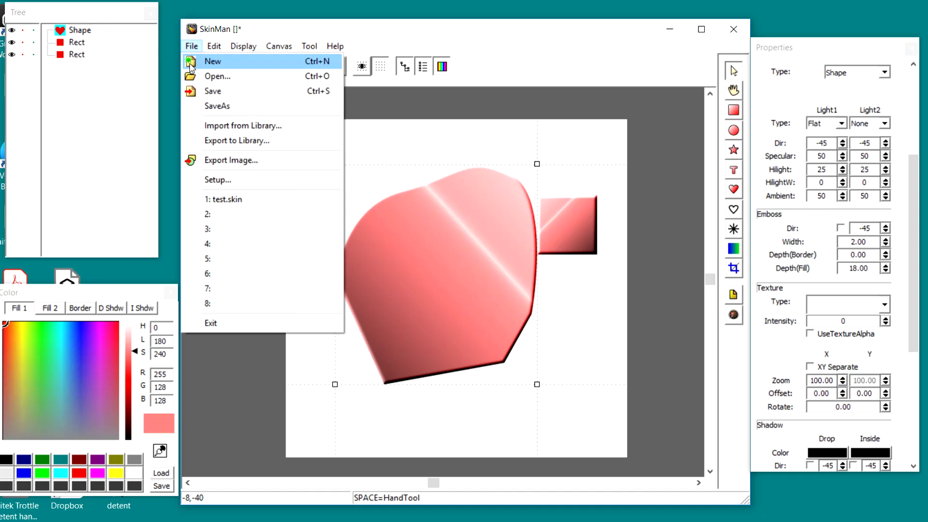
mouse_move(212, 46)
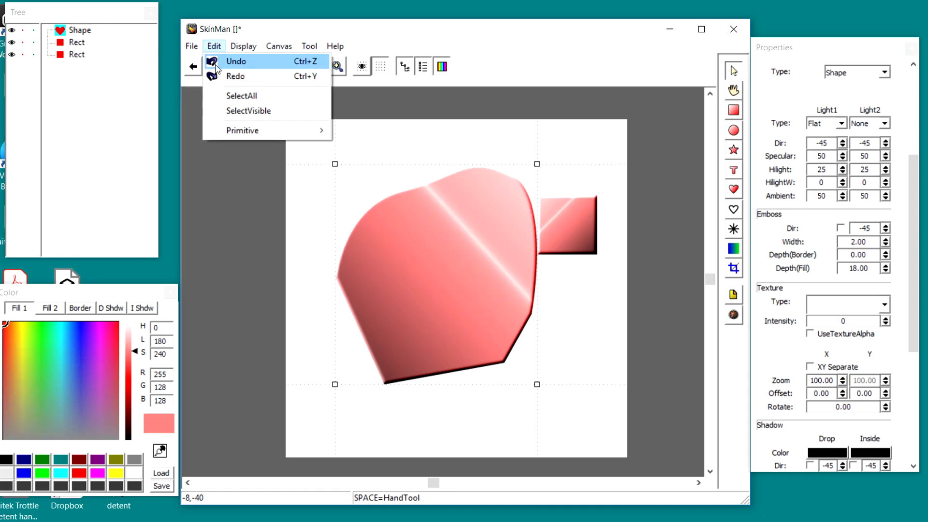
click(229, 96)
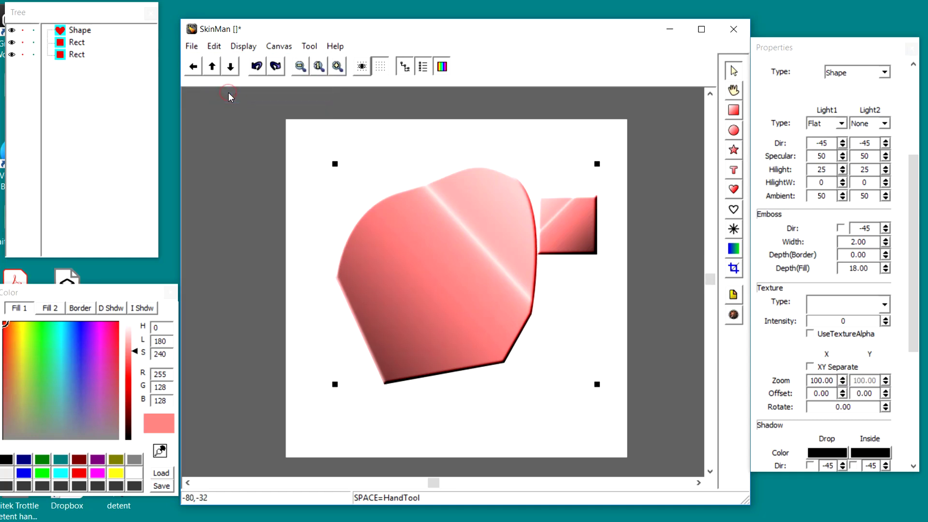
key(Delete)
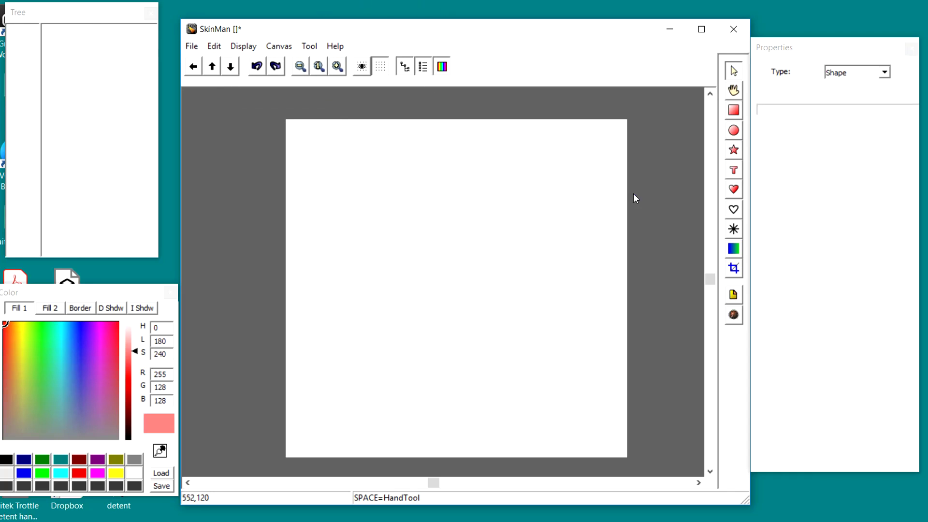
Step: Draw a 304 by 304 Lines object in the middle of the canvas and set its vertex count to 10
click(735, 230)
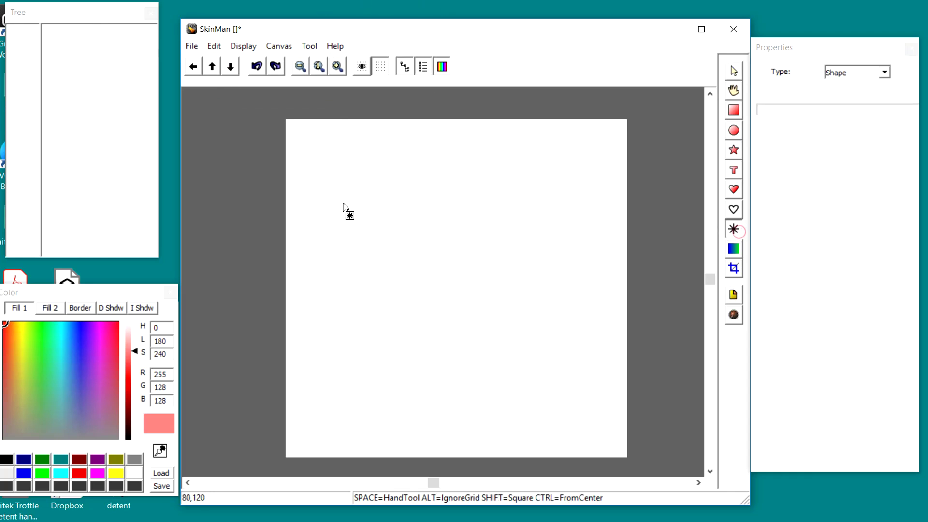
drag(340, 187, 550, 379)
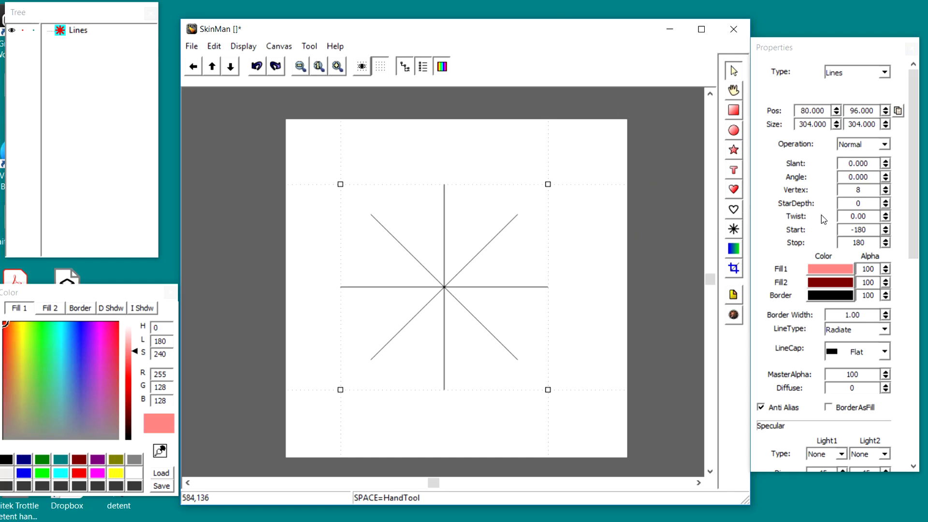
click(879, 189)
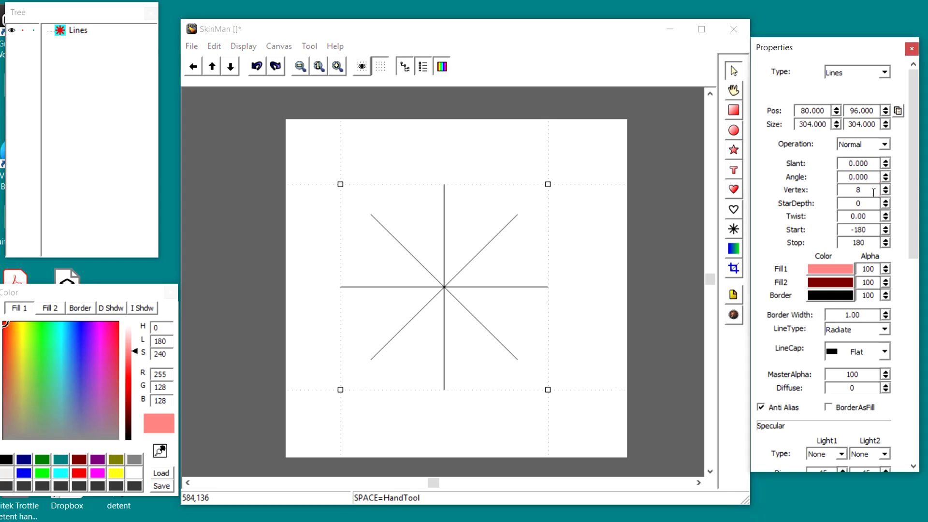
double_click(868, 190)
text(10)
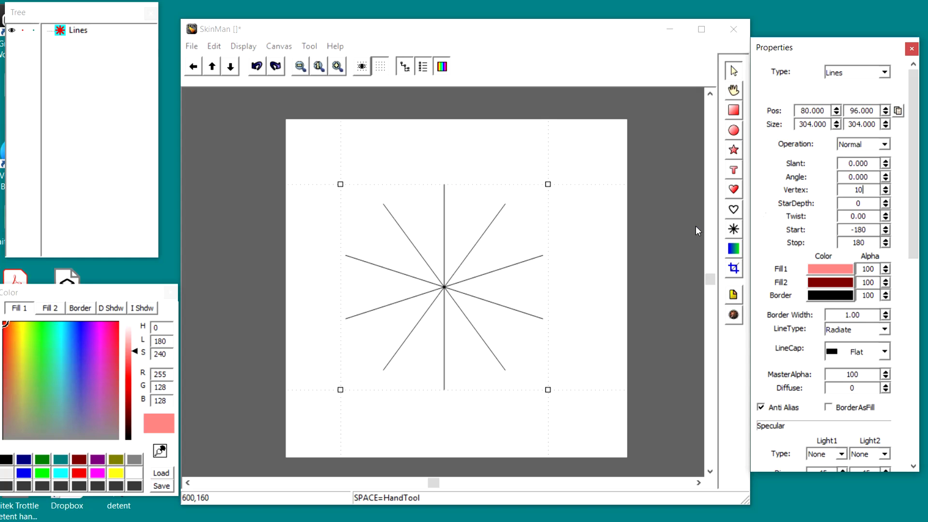
key(Return)
Step: Try a vertex count of 11 on the Lines object, and return it to 10
text(11)
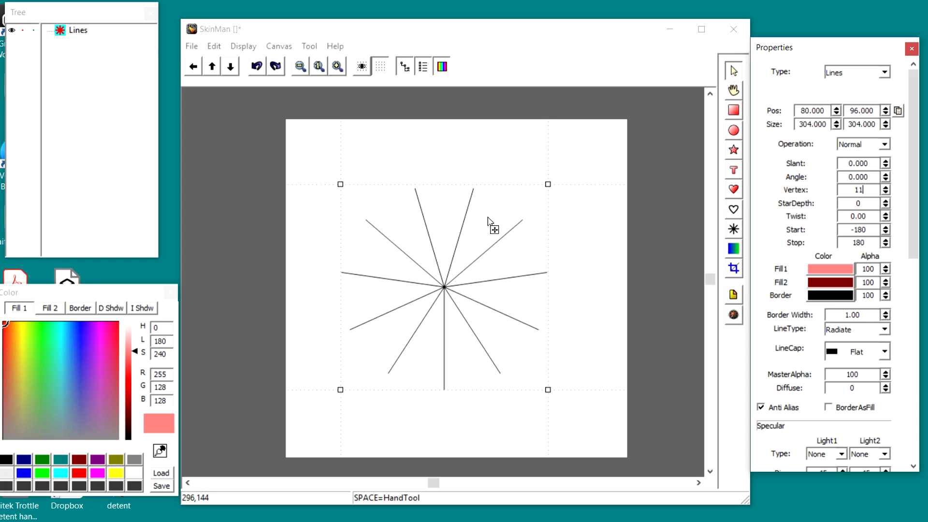
double_click(867, 192)
text(10)
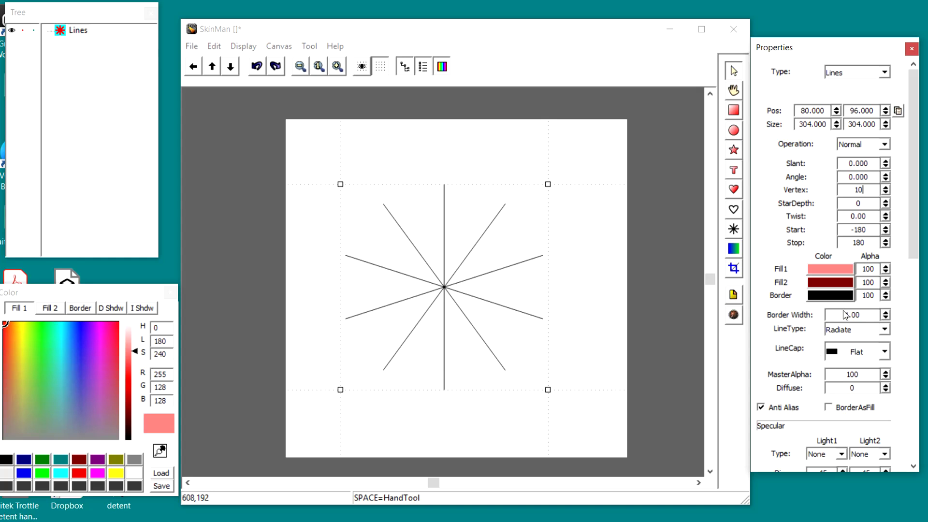
Step: Set the border width of the radiating lines to 2.00 and their StarDepth to 89
scroll(859, 317, up, 1)
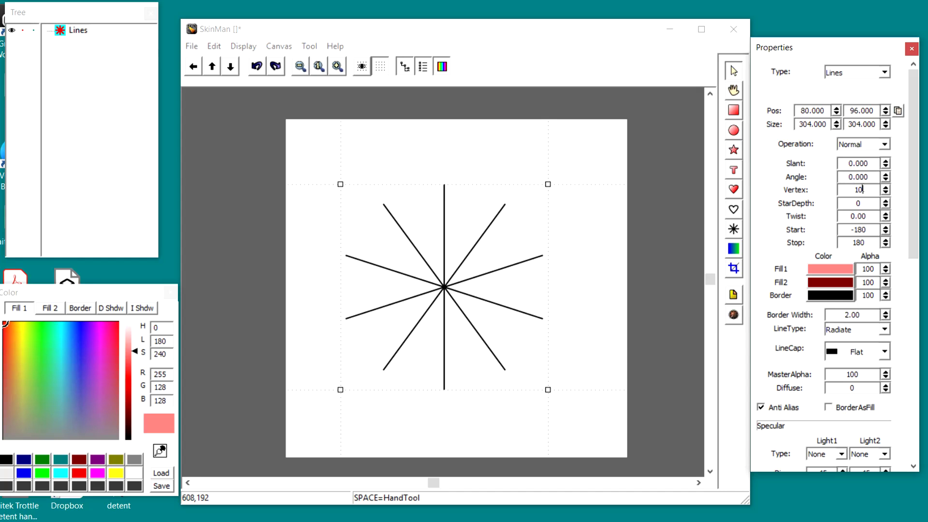
drag(885, 210, 873, 147)
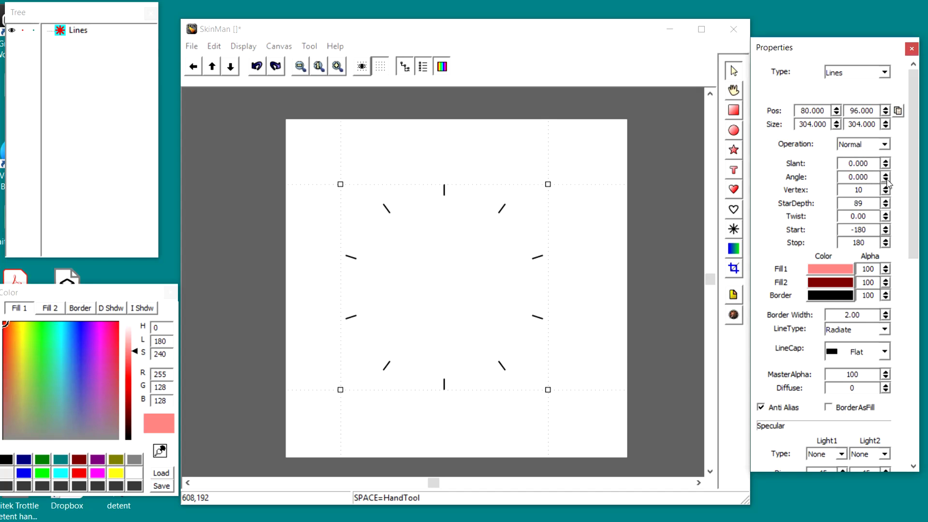
Step: Try rotating the Lines object by 14 degrees and twisting it, resetting both the angle and the twist to 0
drag(888, 181, 888, 171)
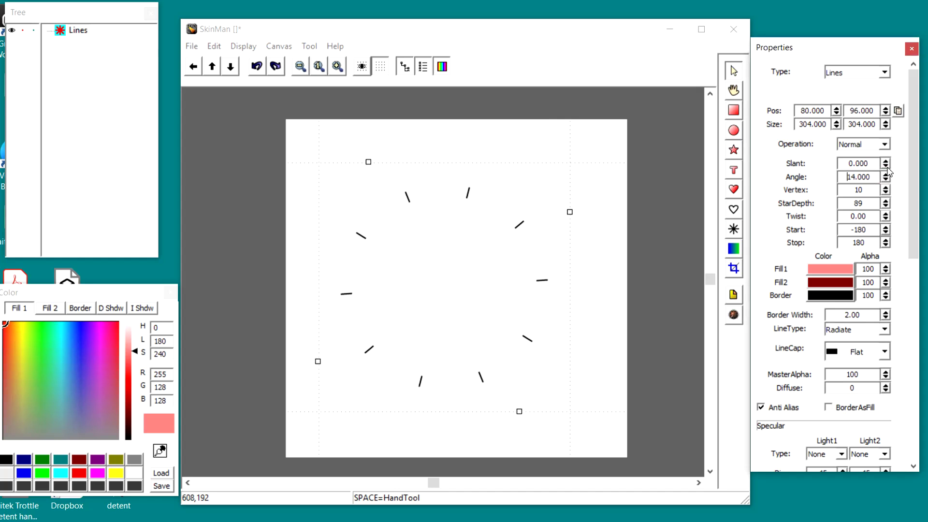
double_click(873, 175)
text(0)
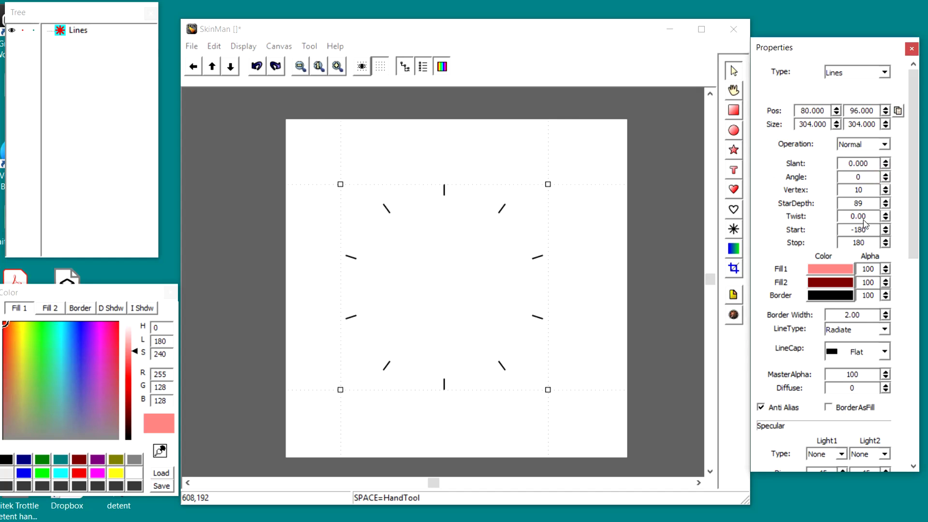
drag(886, 218, 835, 206)
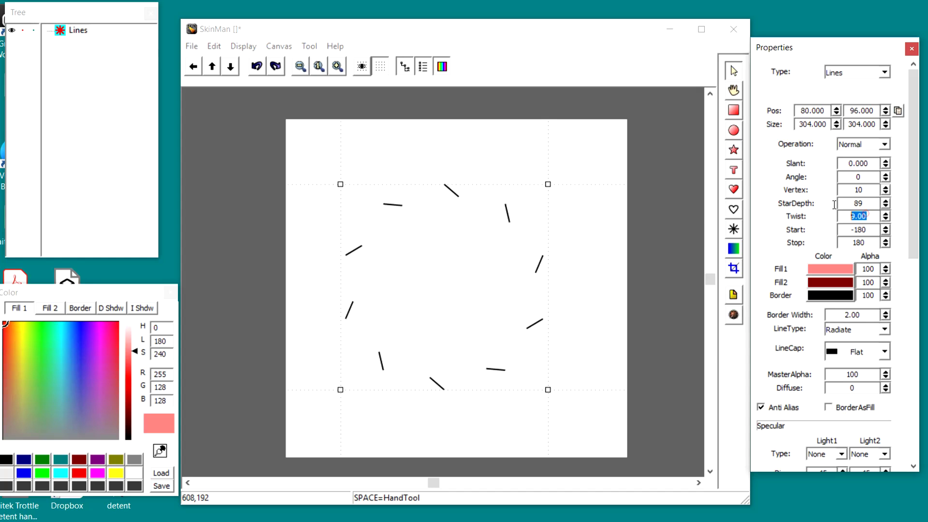
text(00)
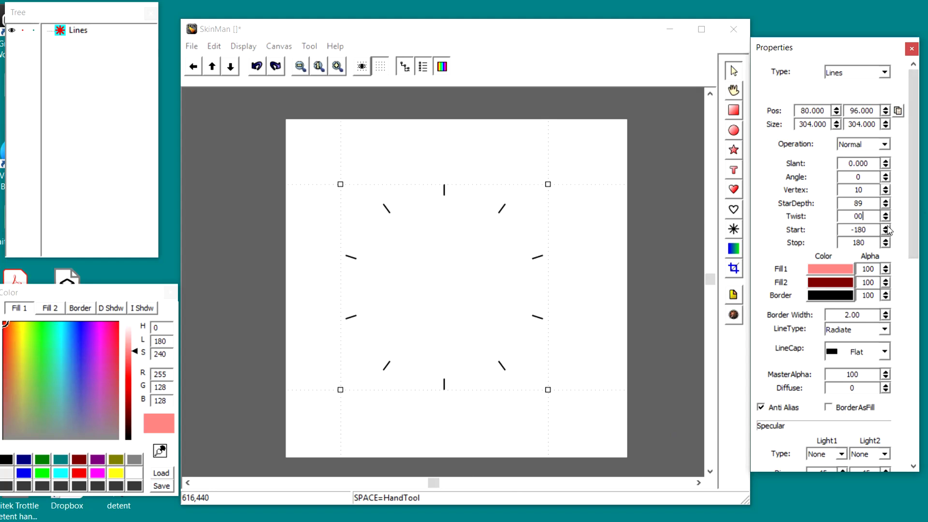
Step: Set the start angle of the Lines object to 38
drag(891, 229, 904, 85)
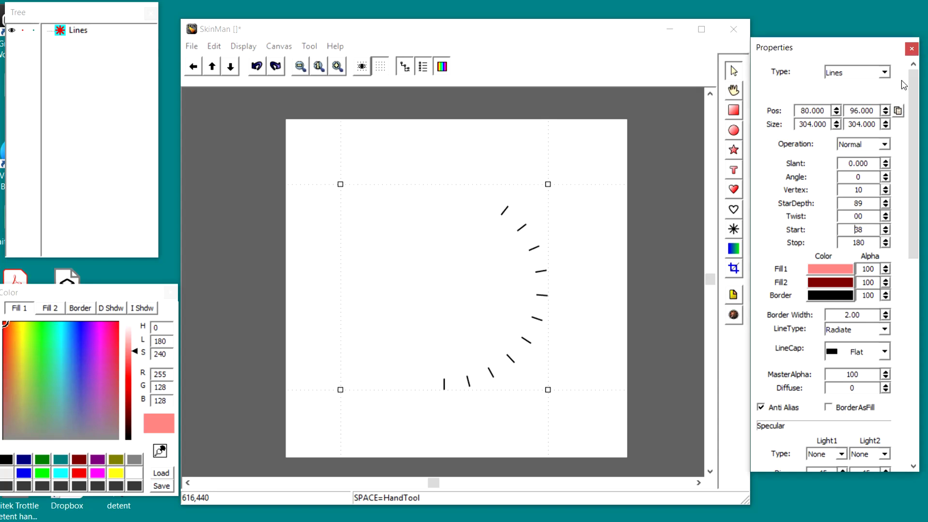
Step: Set the stop angle of the Lines object to 272, and paste a copy of it in place
drag(891, 245, 882, 186)
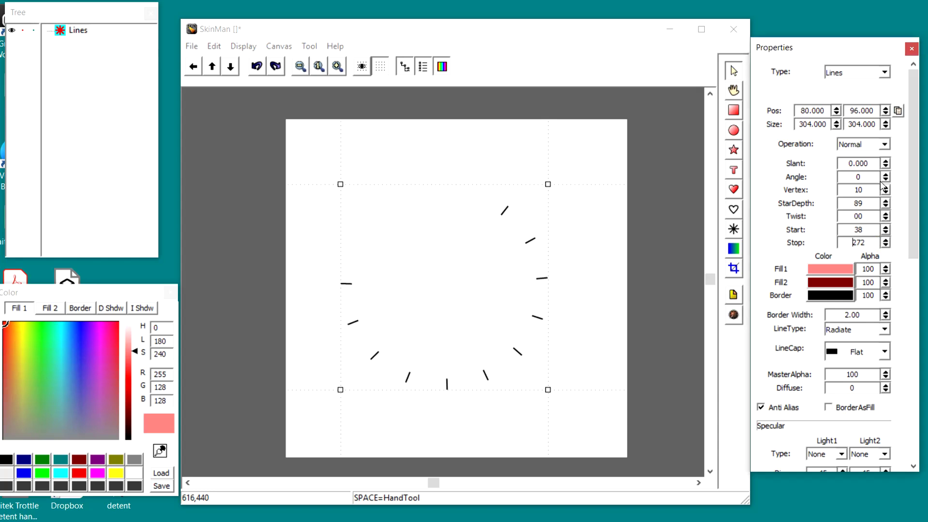
click(531, 241)
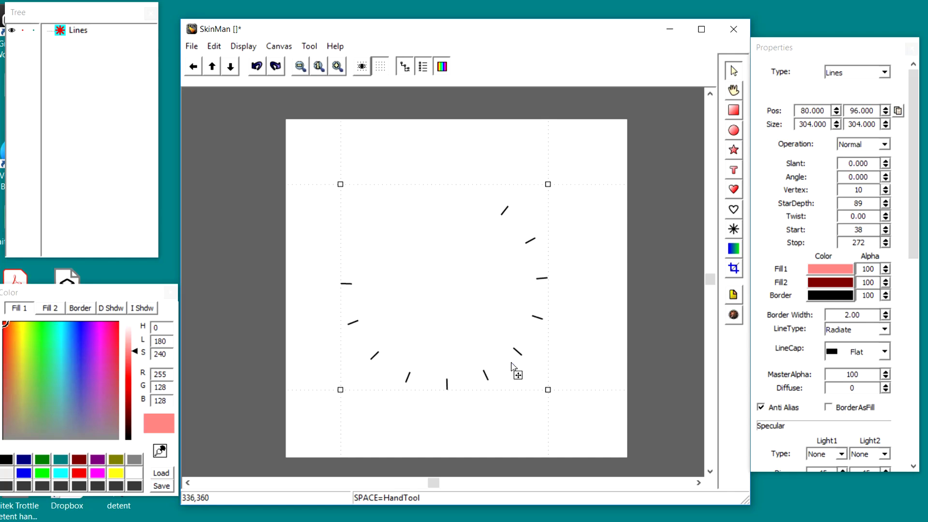
right_click(527, 344)
click(568, 257)
right_click(477, 273)
click(508, 272)
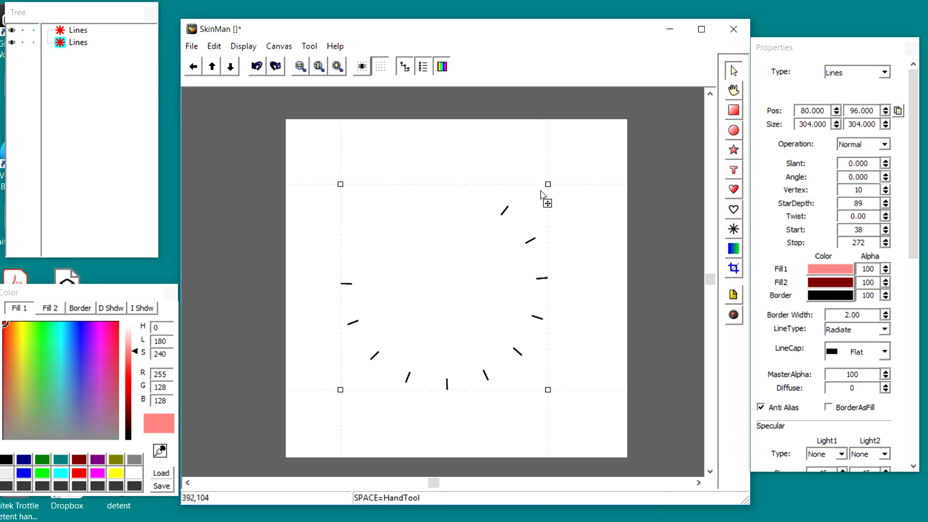
Step: Set the copied Lines object's vertex count to 50 and its StarDepth to 97
double_click(868, 188)
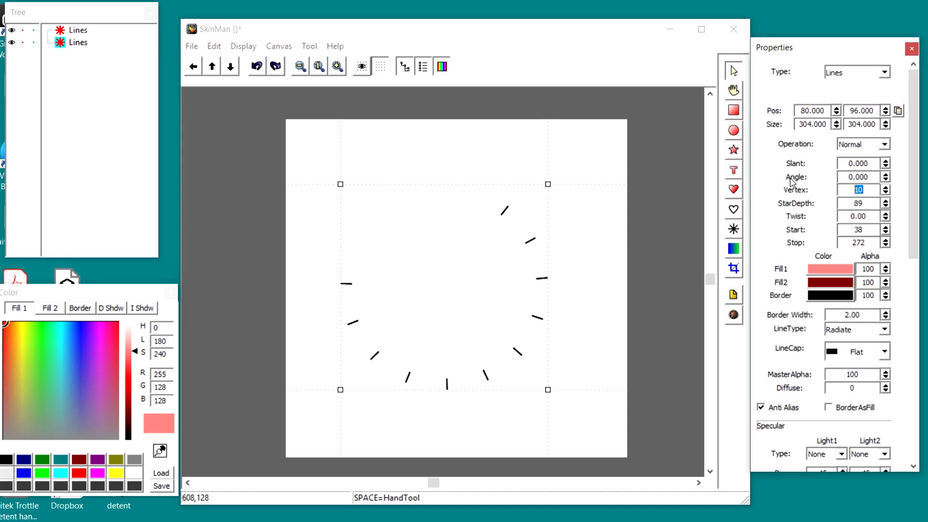
text(50)
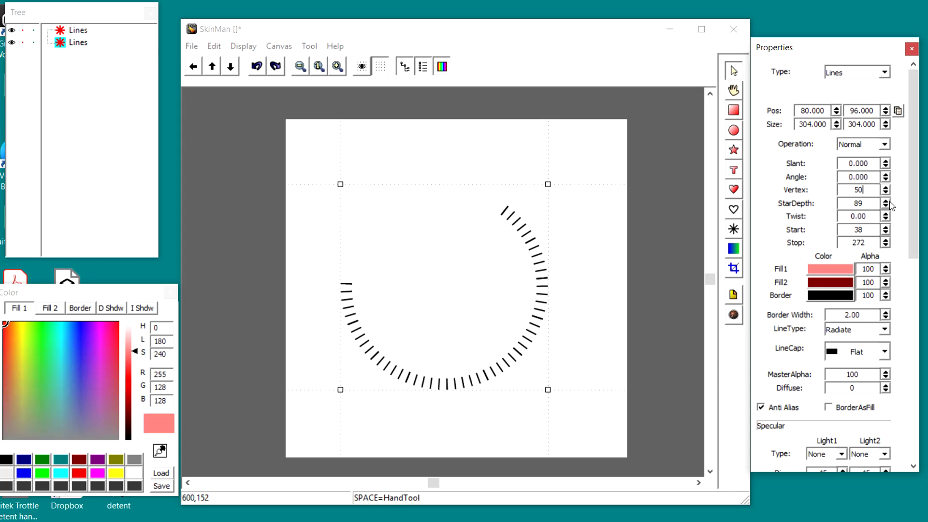
drag(890, 200, 888, 198)
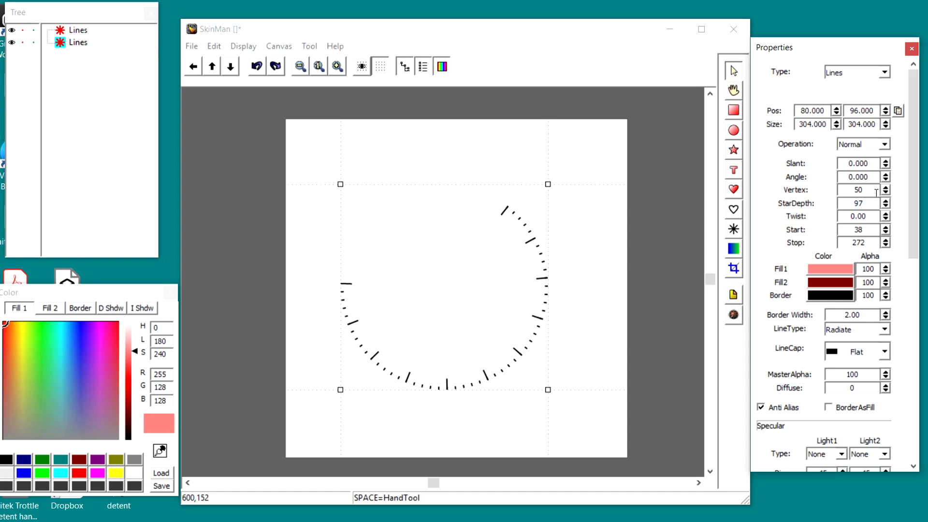
Step: Set the border width of the 10-vertex Lines object to 4.00, and nest the 50-vertex Lines object under it
click(81, 31)
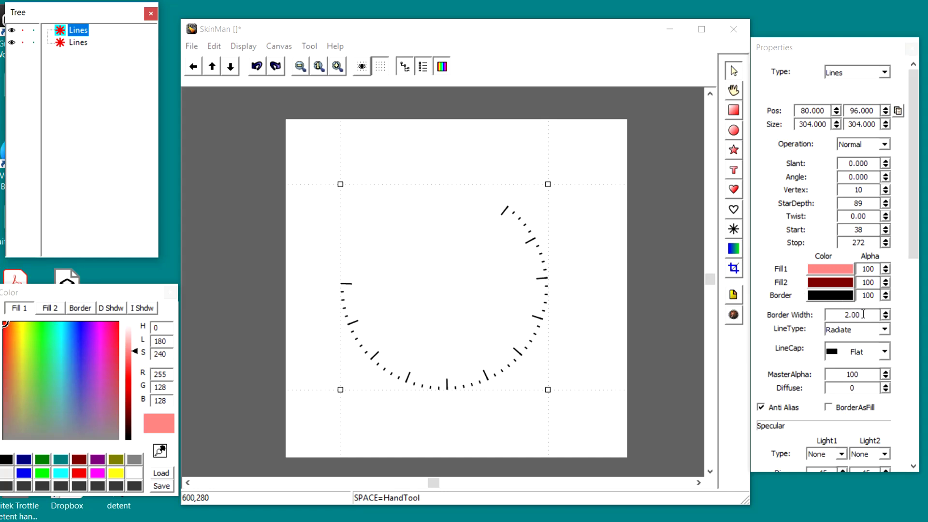
scroll(863, 314, up, 2)
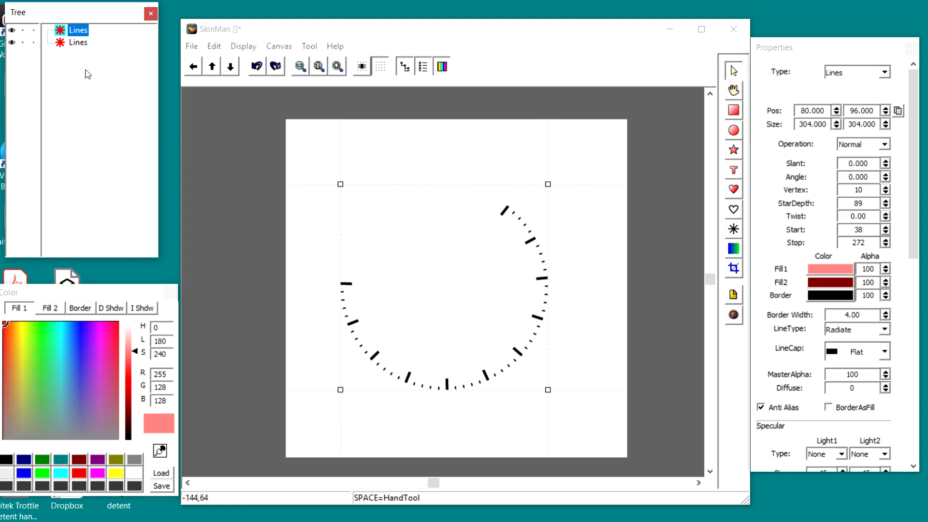
drag(67, 43, 67, 32)
click(58, 30)
Step: Change the canvas background color to dark purple (RGB 64, 0, 64)
click(270, 51)
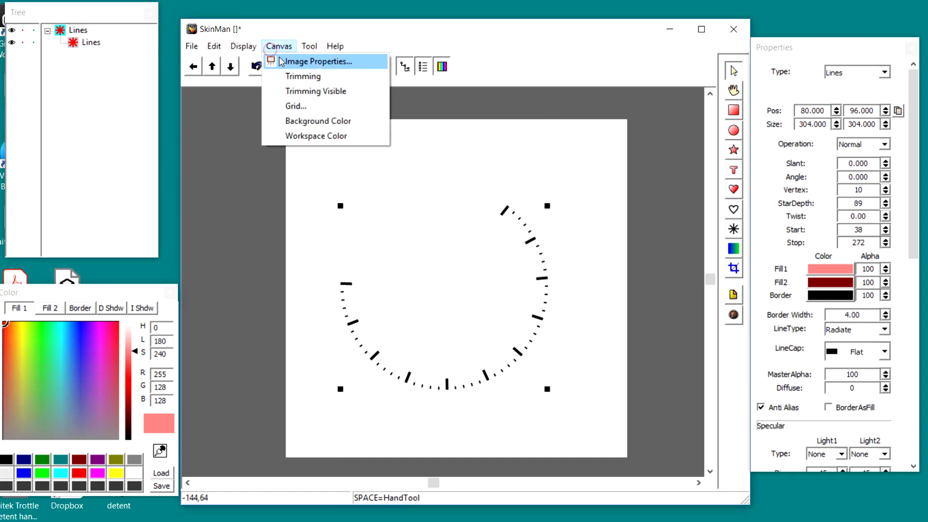
click(315, 121)
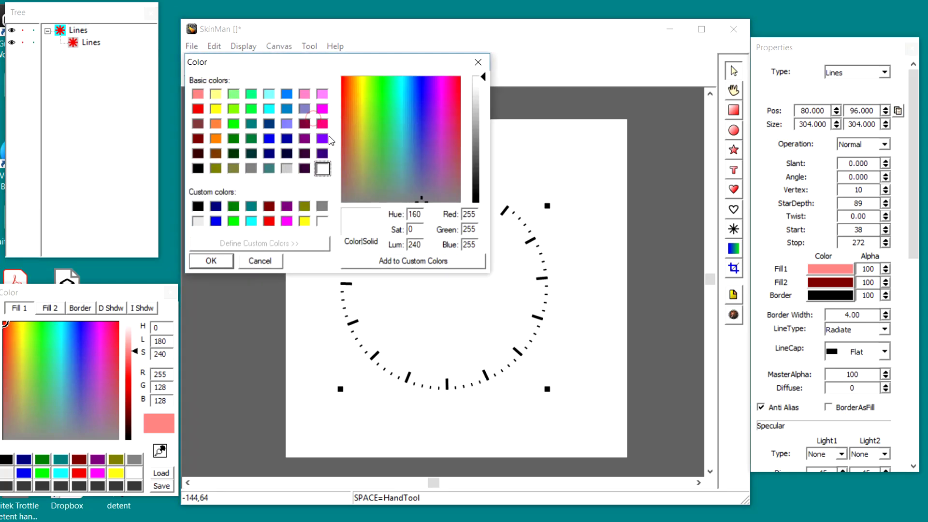
click(304, 169)
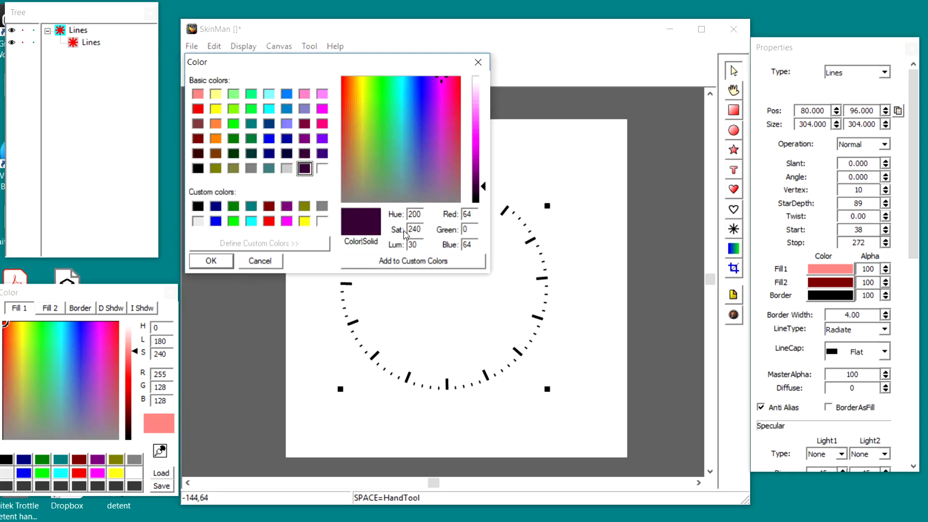
click(202, 256)
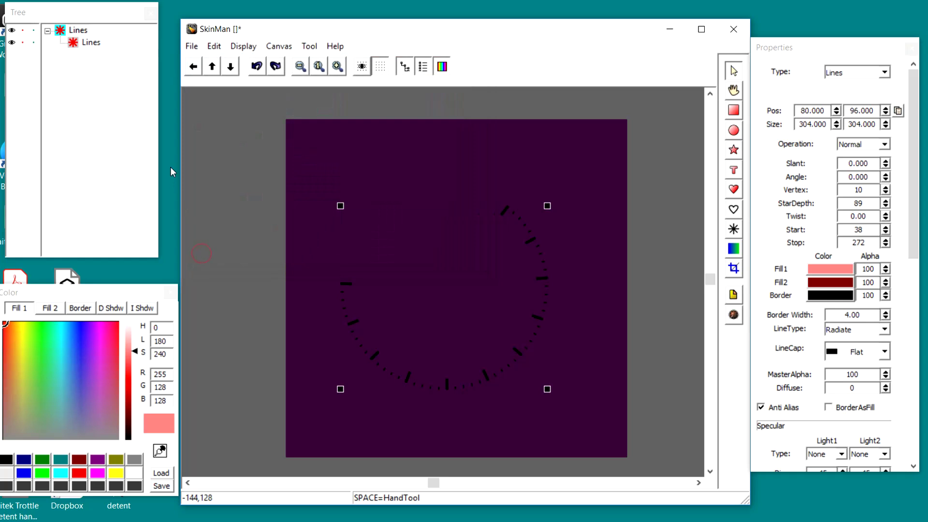
Step: Set the border color of the parent Lines object to white (RGB 255, 255, 255)
click(62, 31)
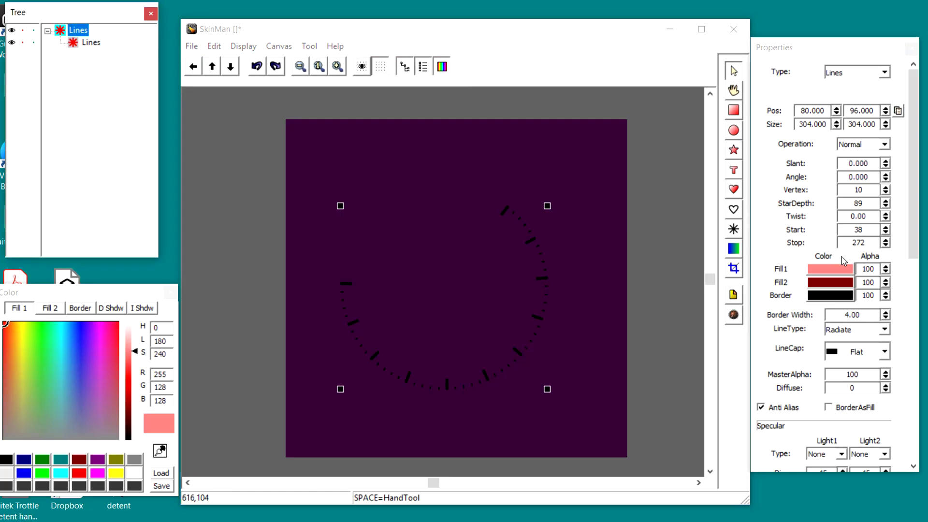
click(828, 269)
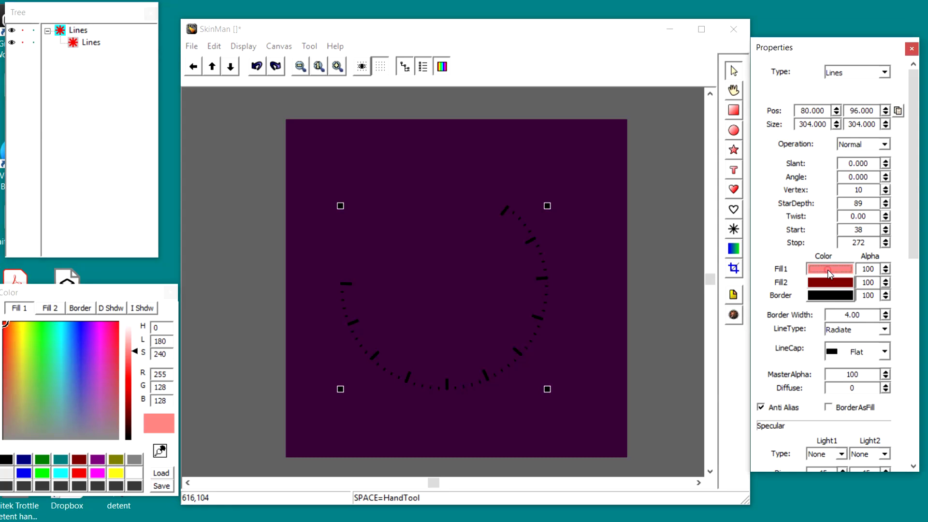
click(830, 295)
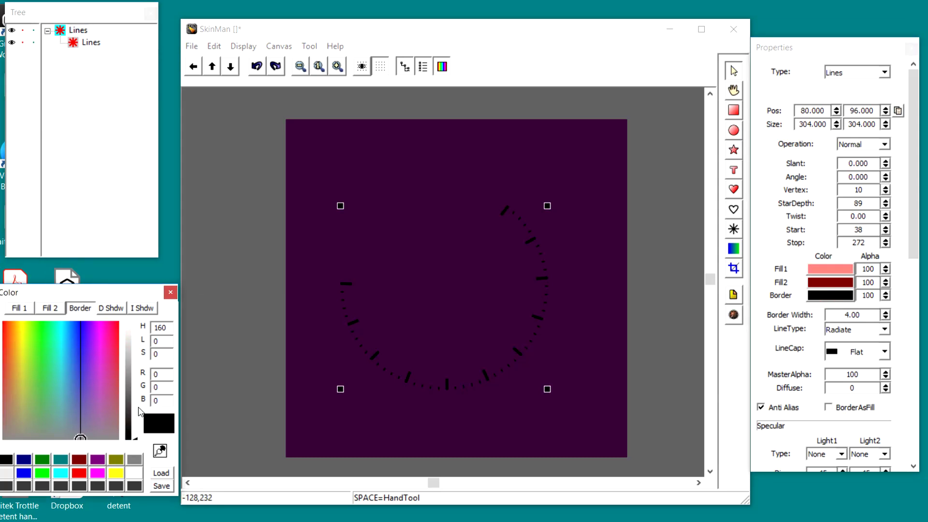
click(136, 473)
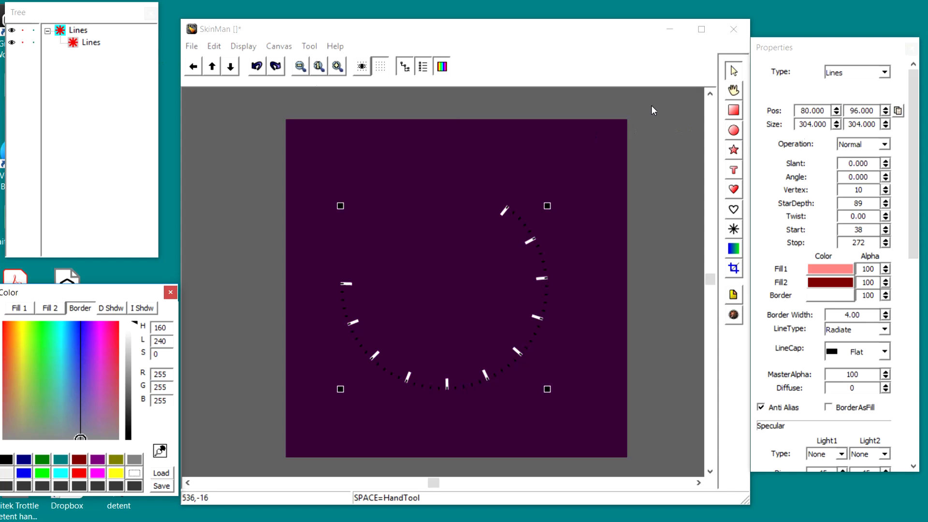
Step: Set the operation of the nested Lines object to Shape+
click(73, 43)
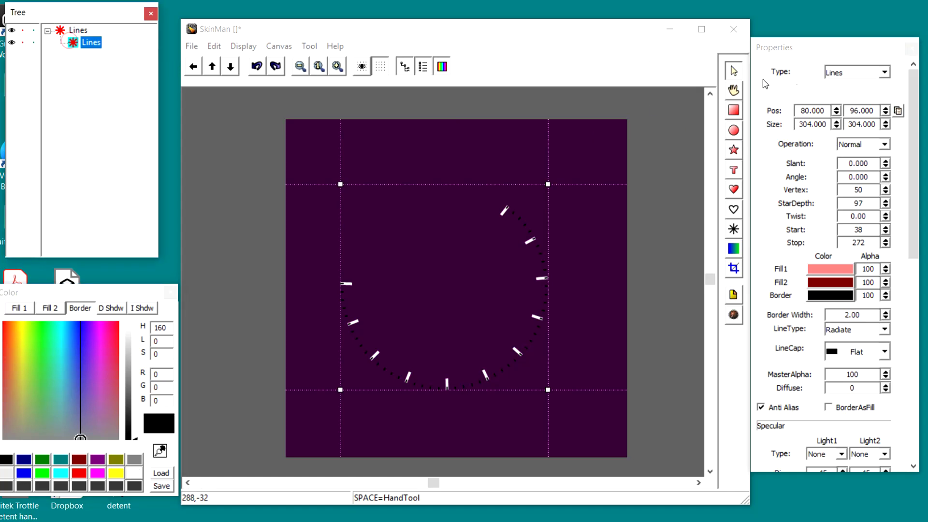
click(884, 144)
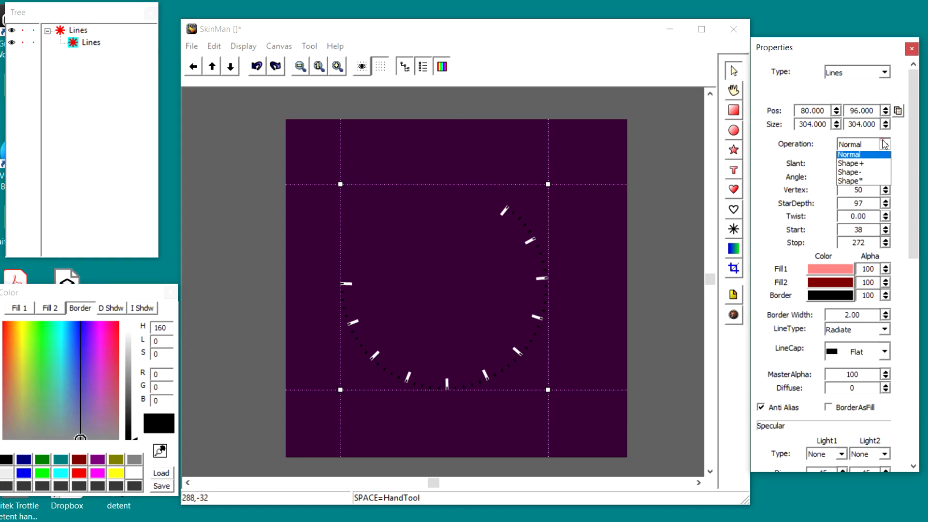
click(864, 166)
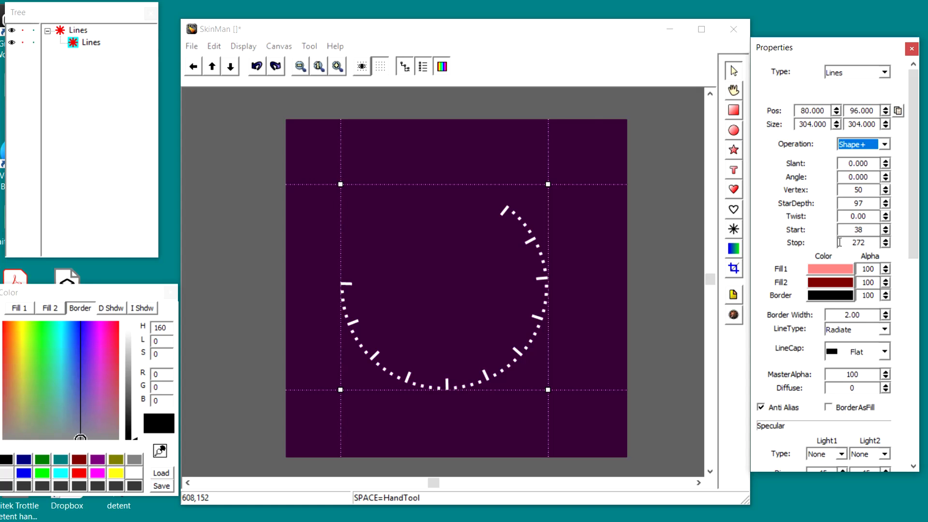
Step: Change the line type of both the nested and the parent Lines objects to Horizontal
click(852, 334)
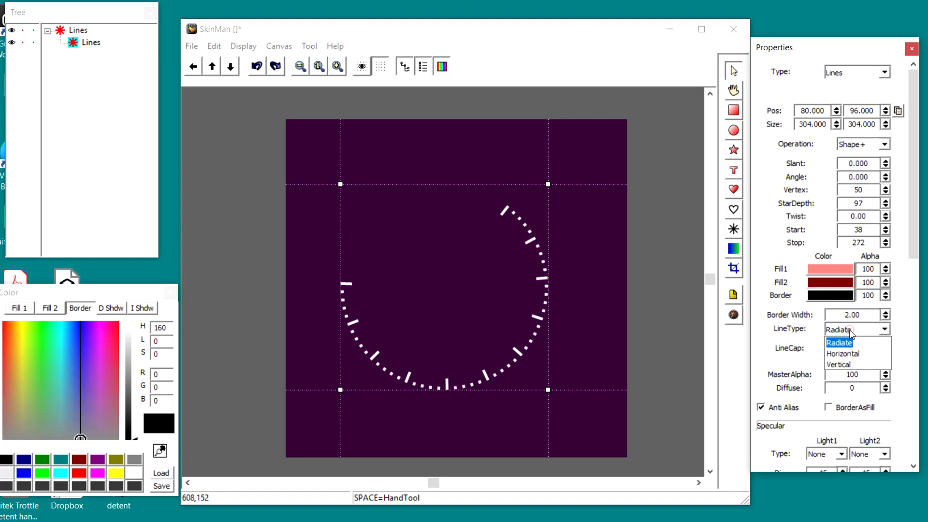
click(843, 354)
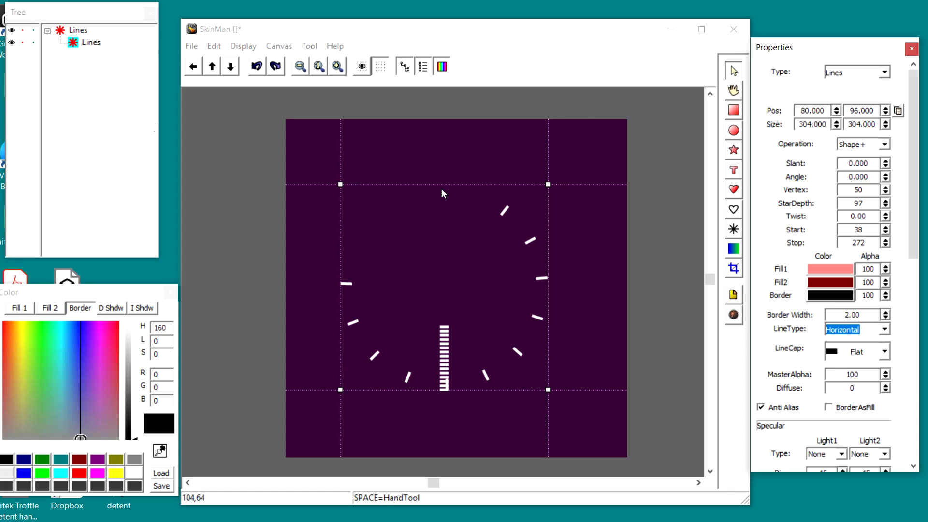
click(76, 31)
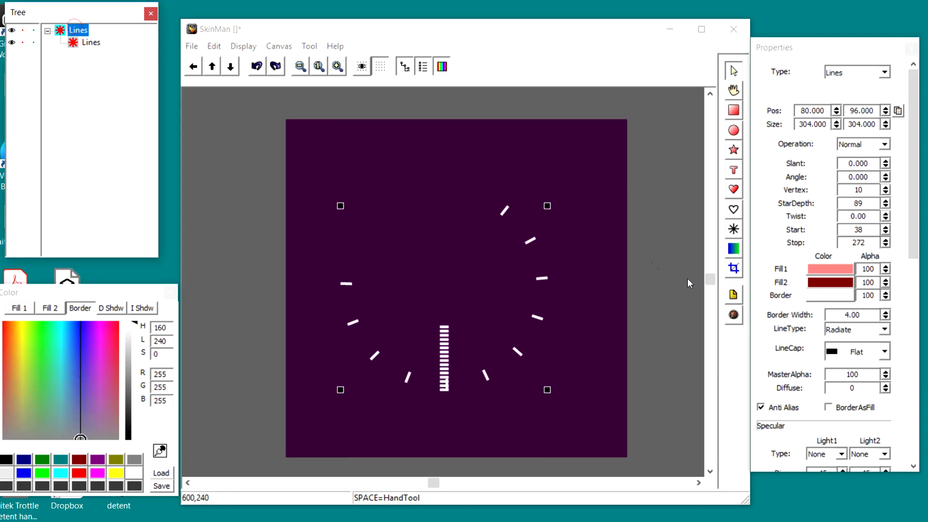
click(858, 329)
click(843, 354)
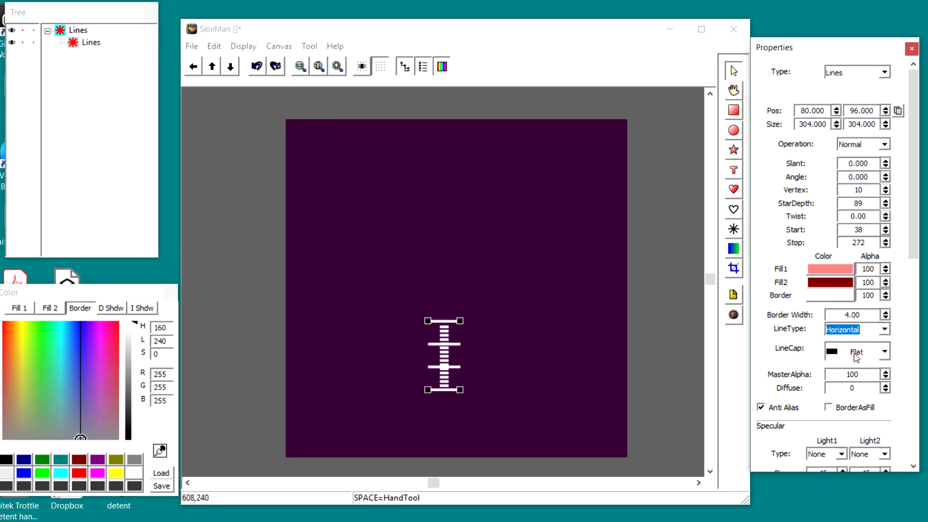
Step: Try reducing the nested Lines object's height to 296, and undo the resize
click(527, 313)
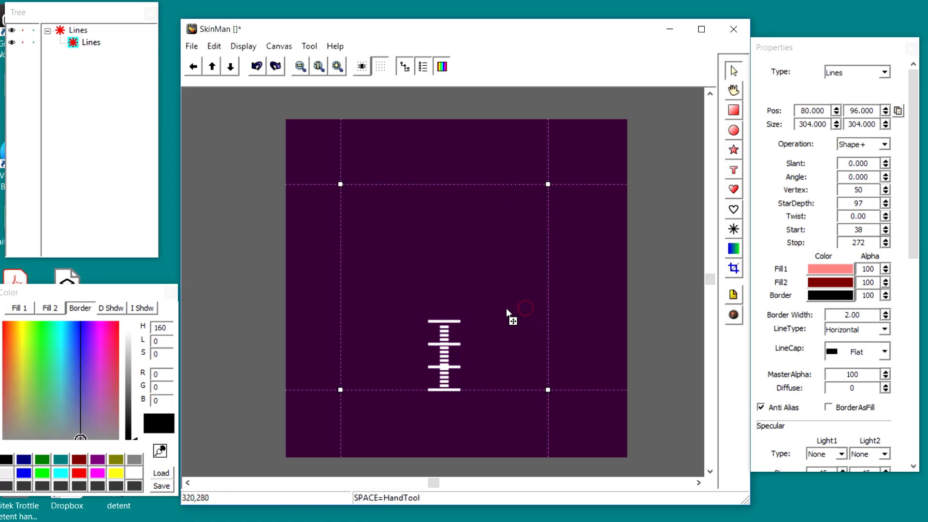
mouse_move(550, 183)
mouse_down()
mouse_move(551, 109)
mouse_move(555, 227)
mouse_move(548, 190)
mouse_up()
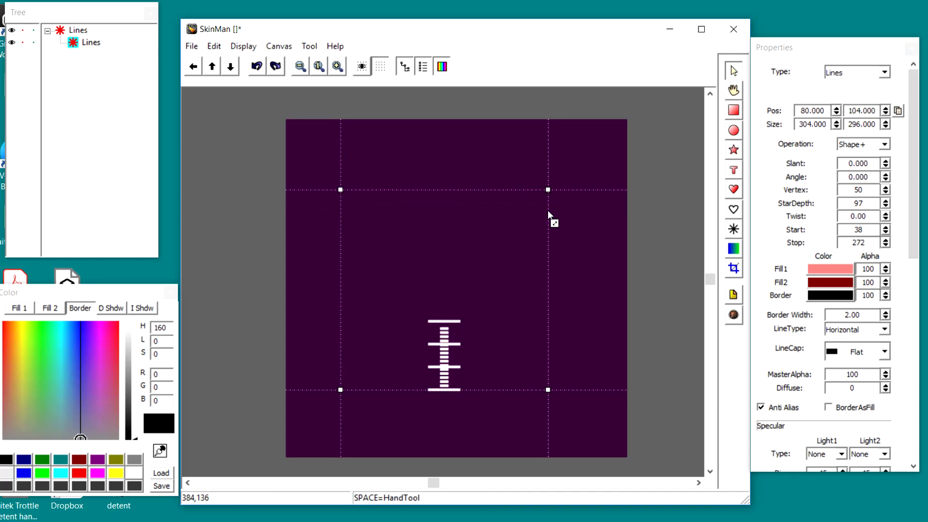
key(ctrl+z)
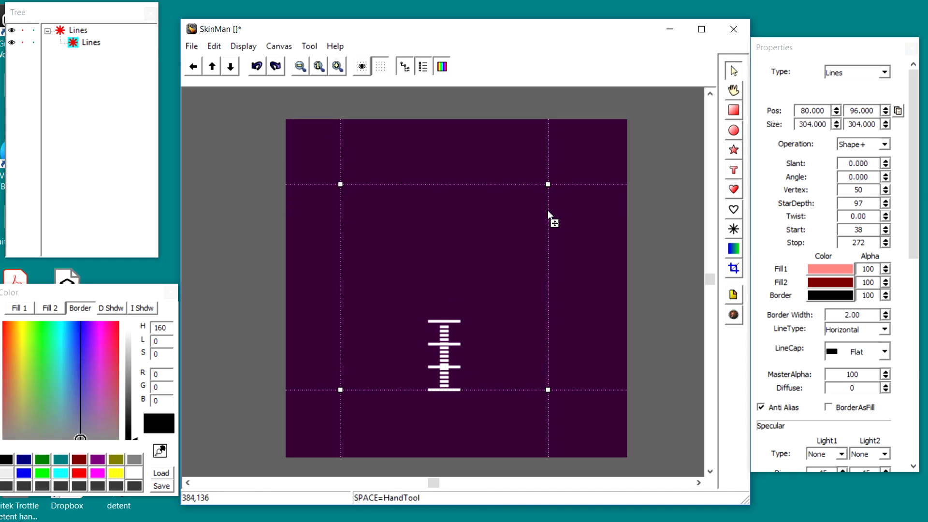
Step: Move the parent Lines object up by 96 with its nested lines, and narrow it to about 49 wide
click(77, 30)
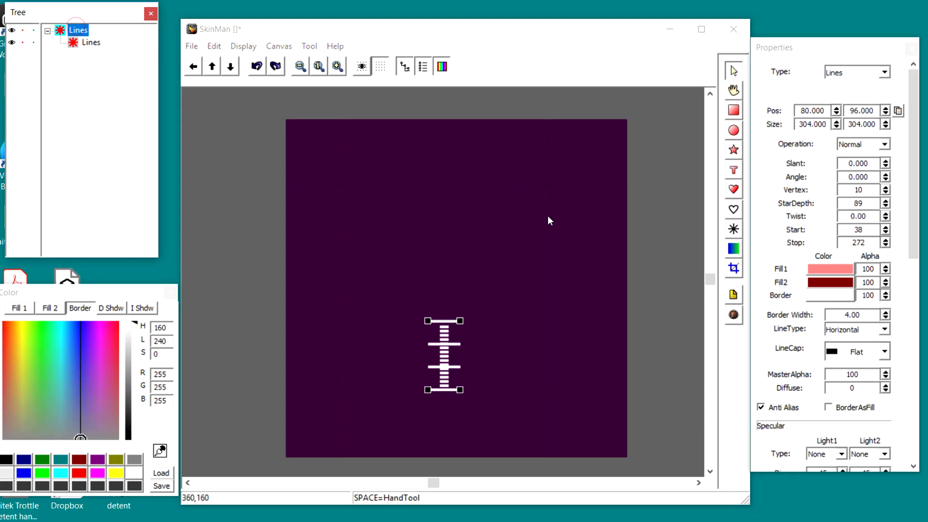
drag(461, 323, 456, 257)
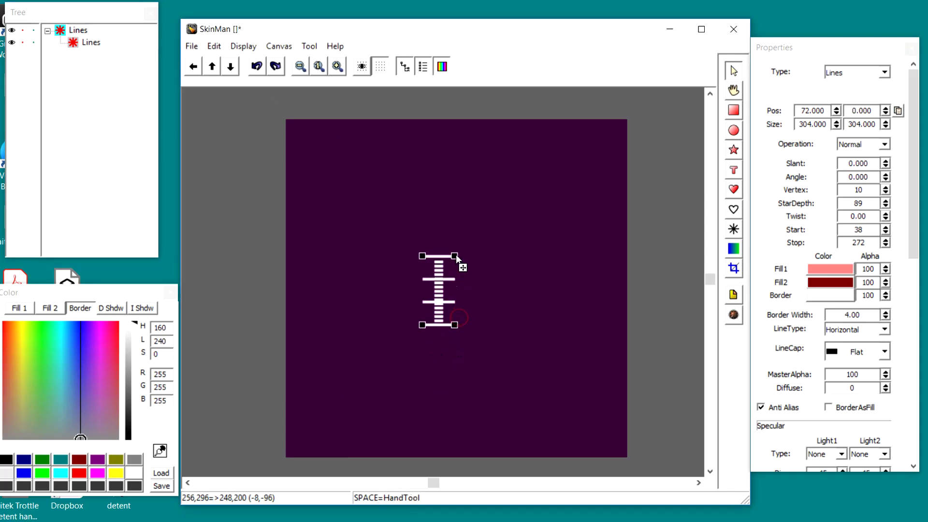
drag(454, 325, 429, 424)
drag(429, 427, 437, 328)
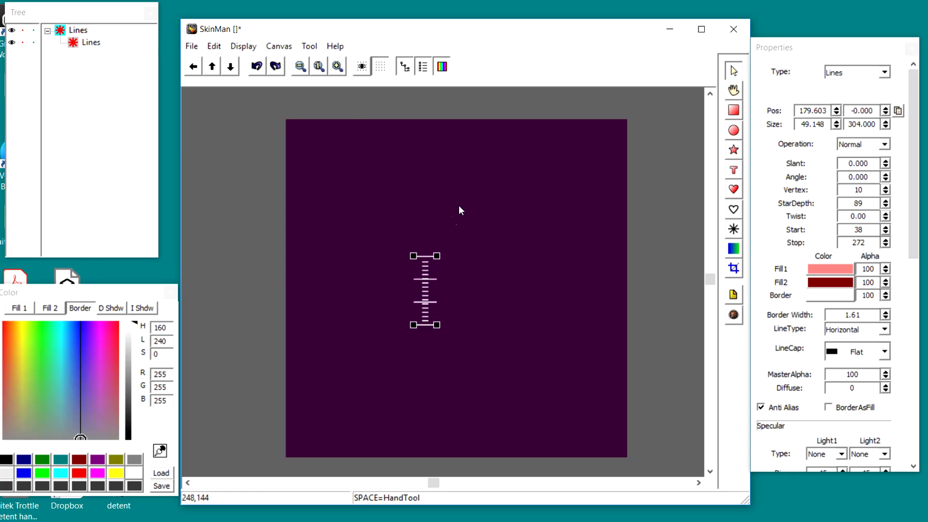
Step: Select the whole horizontal scale on the canvas and delete it
click(468, 226)
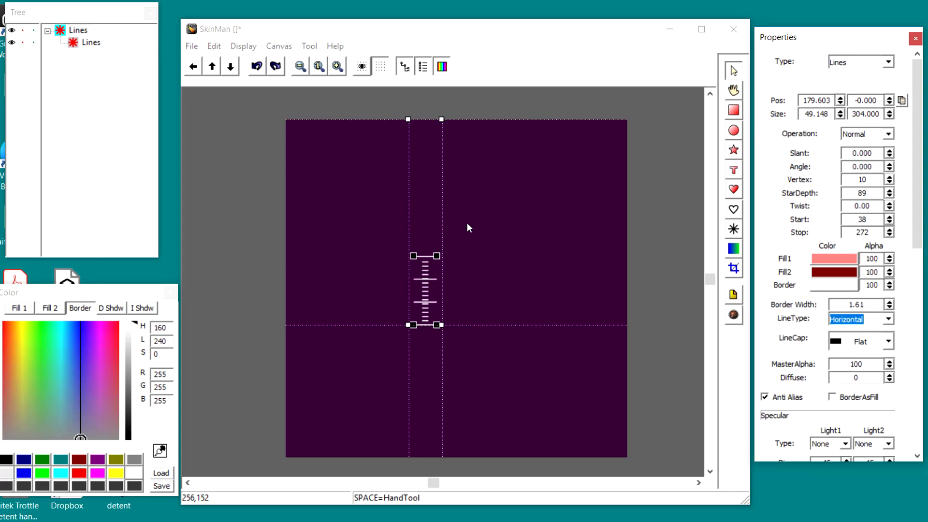
drag(349, 213, 527, 403)
right_click(432, 285)
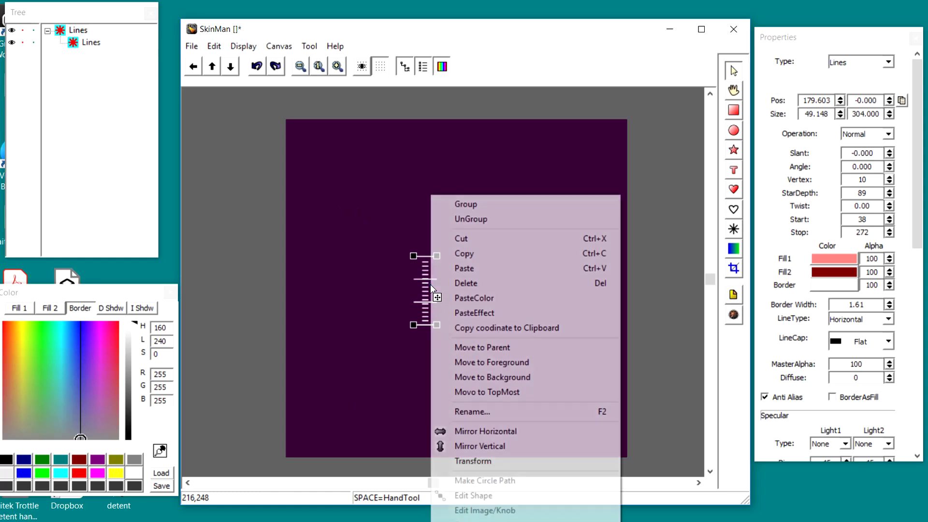
click(459, 290)
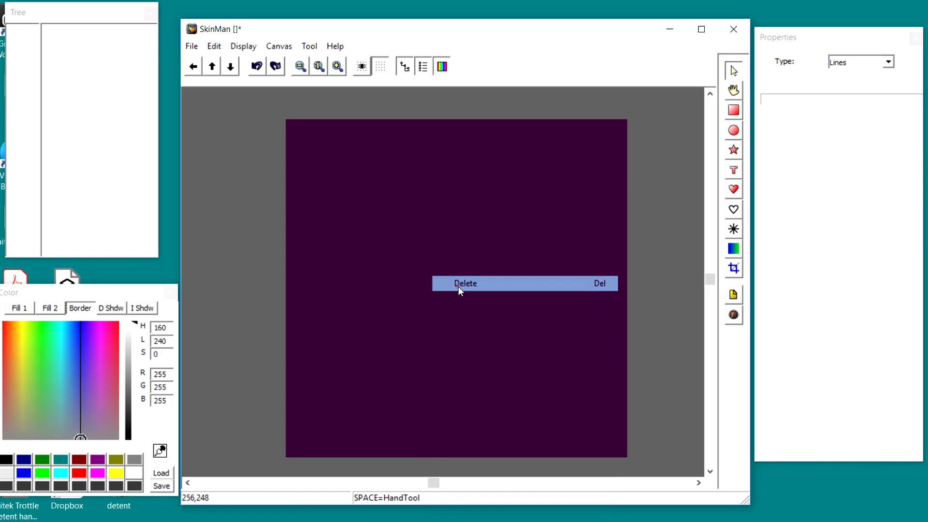
Step: Set the canvas background color to white and trim the canvas to an area slightly inside its edges with the Trimming tool
right_click(465, 186)
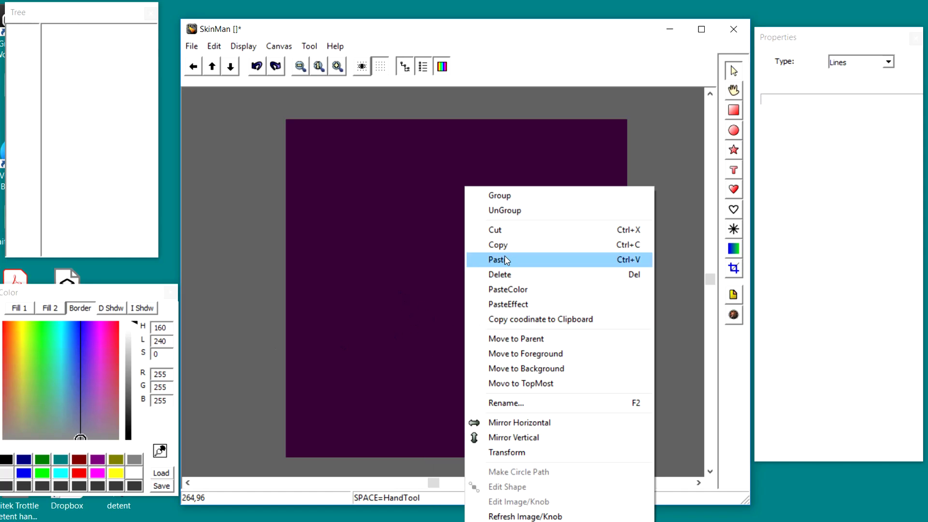
click(276, 47)
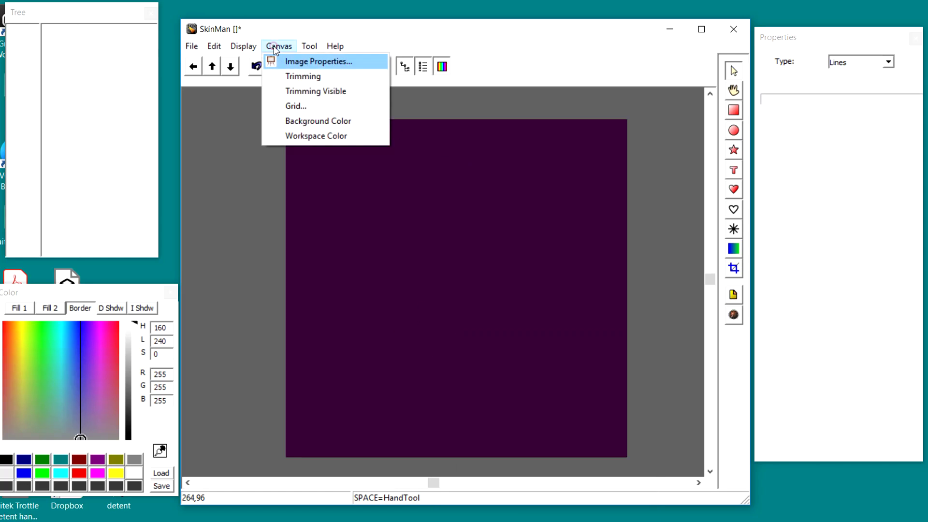
click(313, 120)
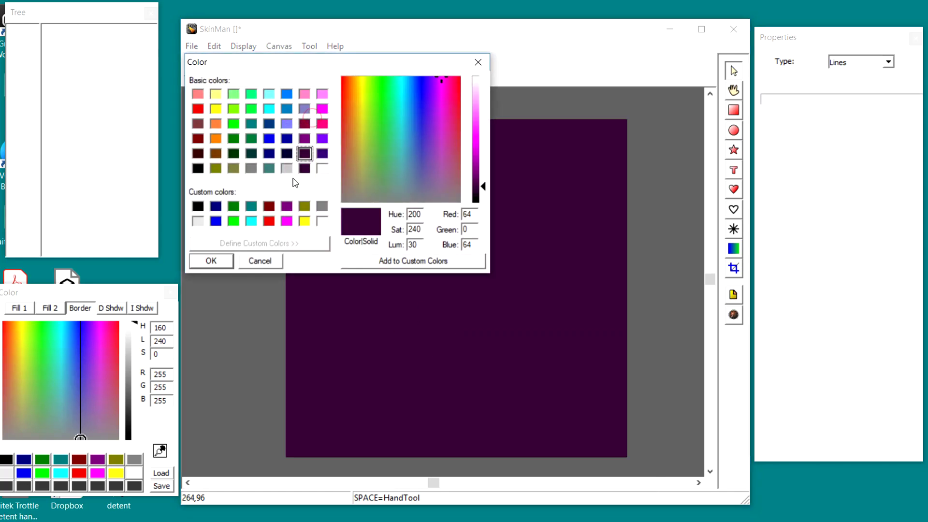
click(322, 221)
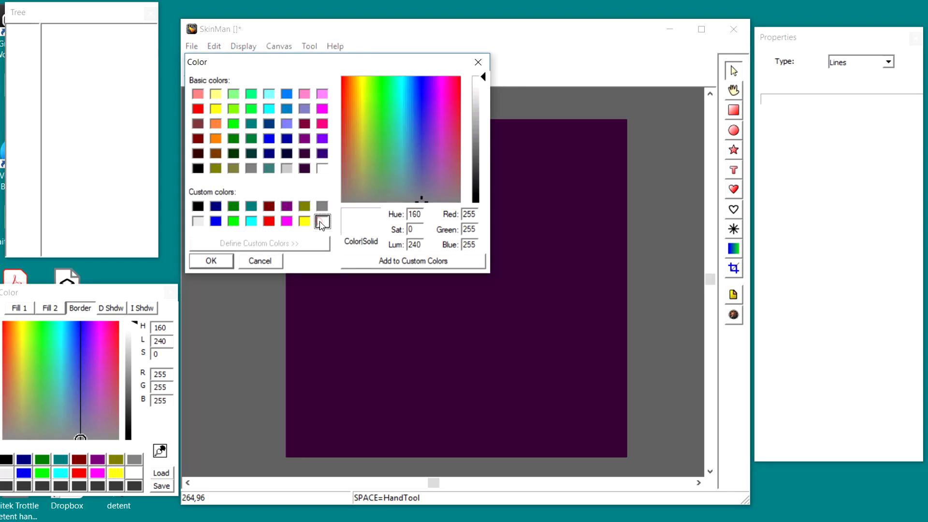
click(212, 259)
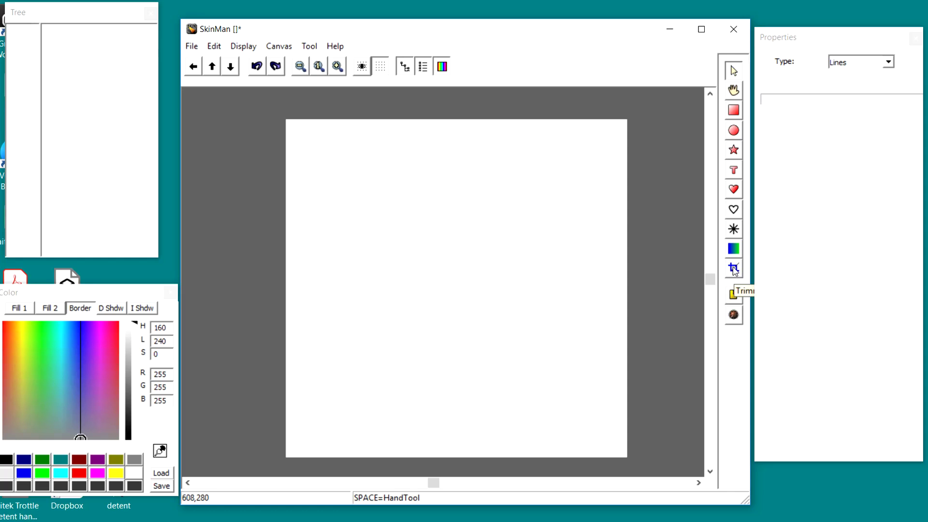
click(734, 269)
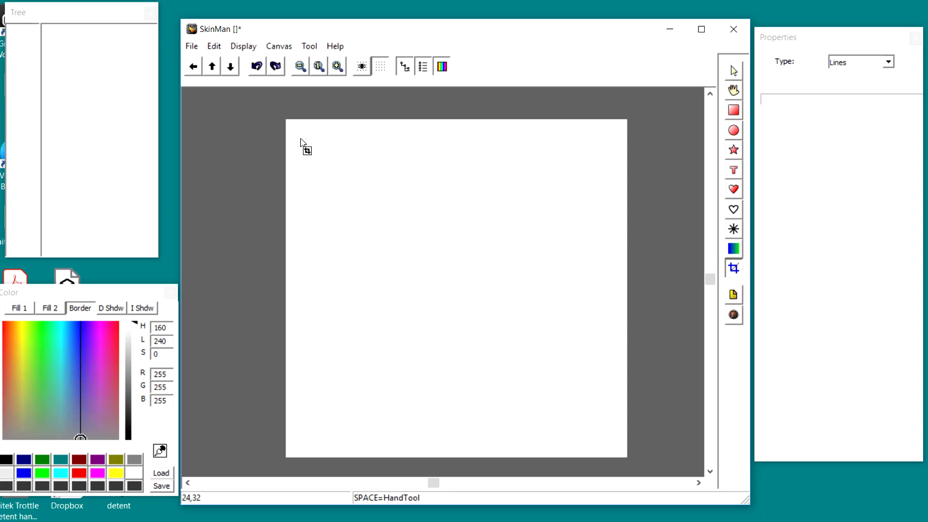
drag(302, 141, 598, 408)
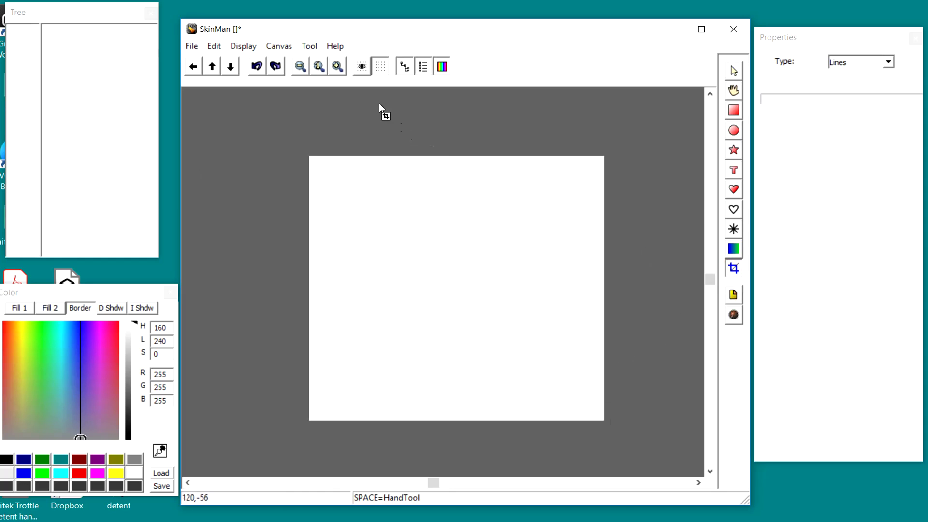
Step: Draw a 184 by 160 rectangle near the canvas's upper-left corner and a 72 by 96 one lower right, and trim the canvas to the visible objects
click(732, 112)
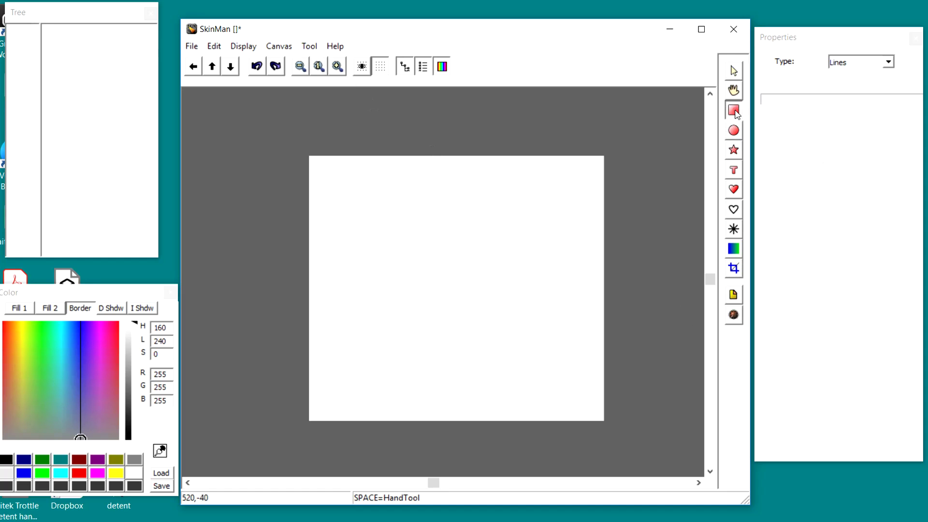
drag(320, 172, 446, 281)
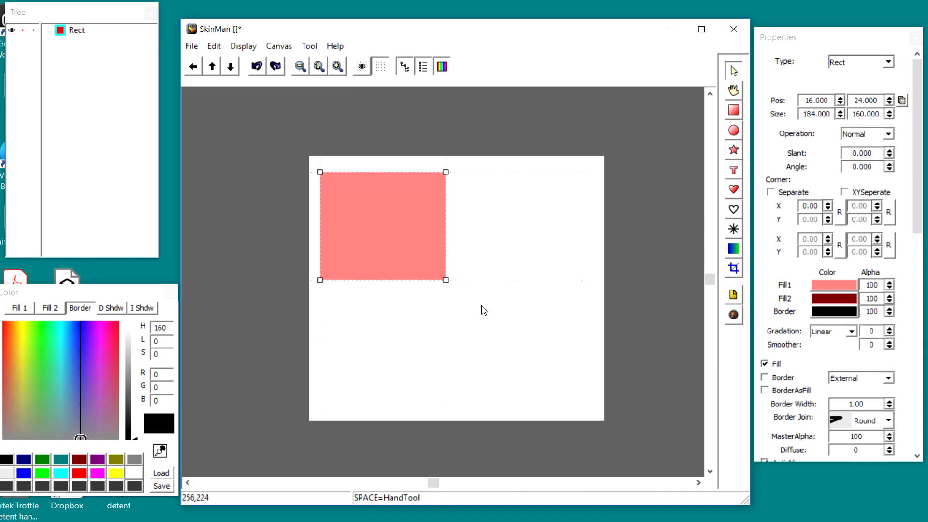
drag(482, 307, 584, 395)
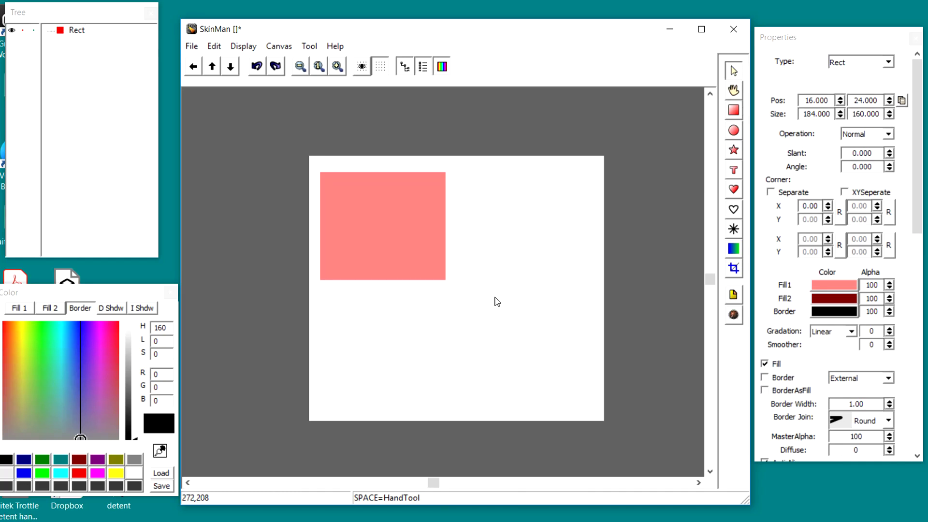
drag(493, 295, 545, 362)
click(733, 110)
drag(483, 280, 533, 345)
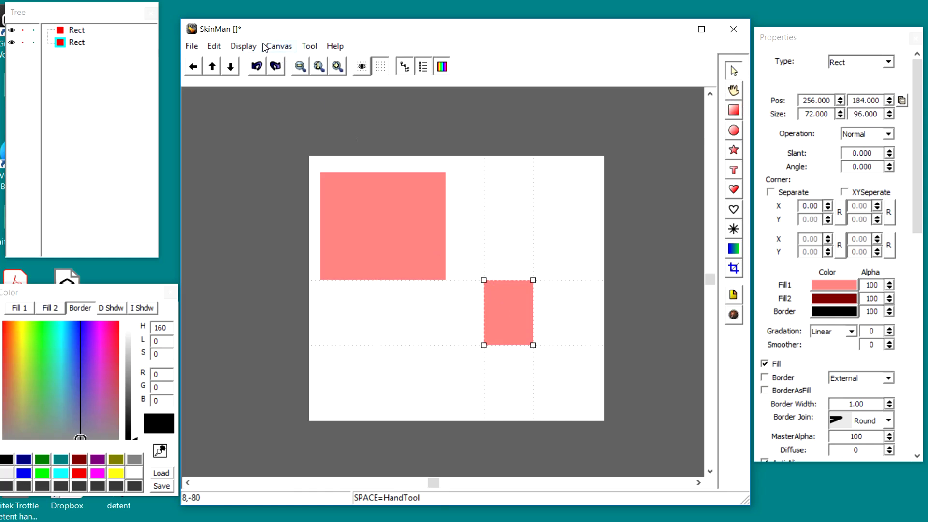
click(279, 46)
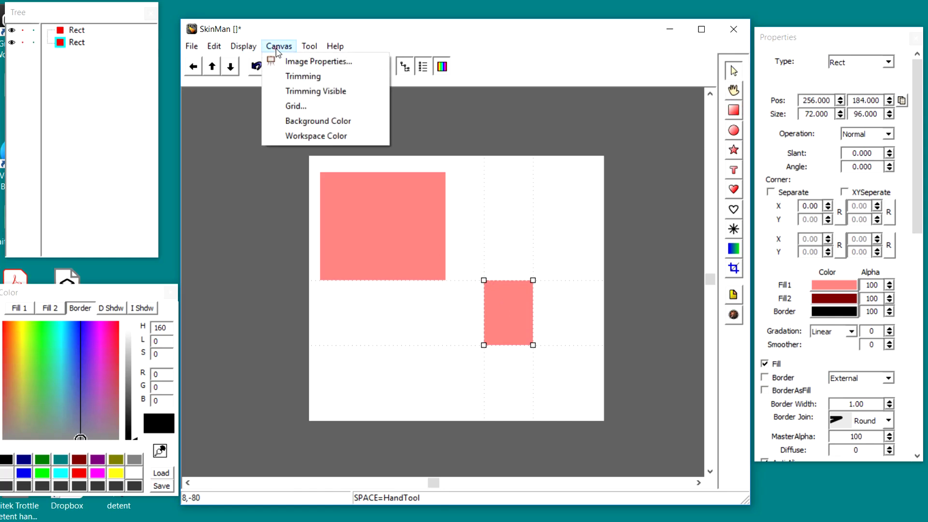
click(300, 88)
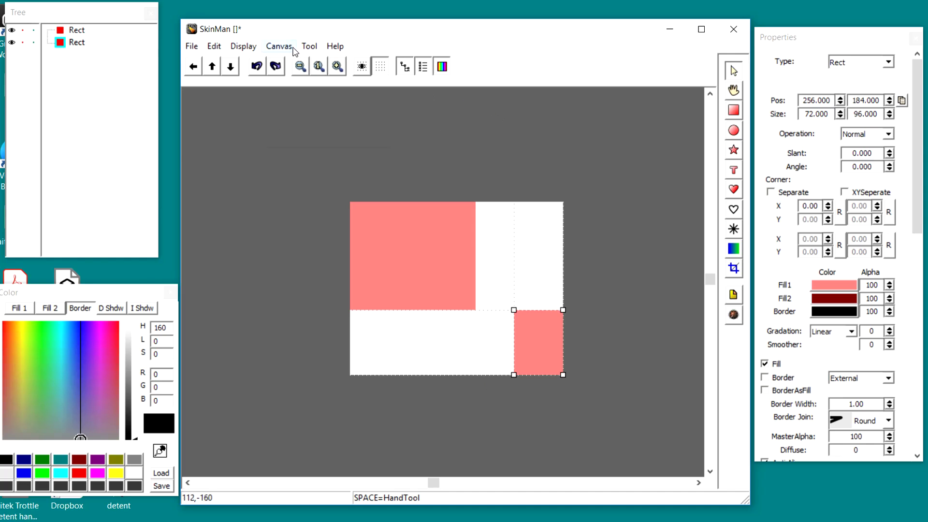
Step: Check the grid's X and Y spacing and its Visible and Enable options
click(292, 48)
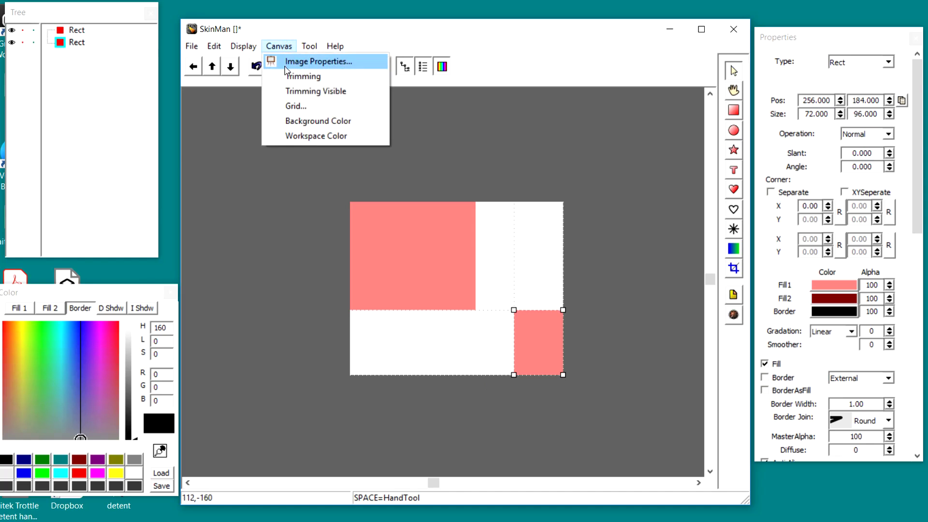
click(290, 106)
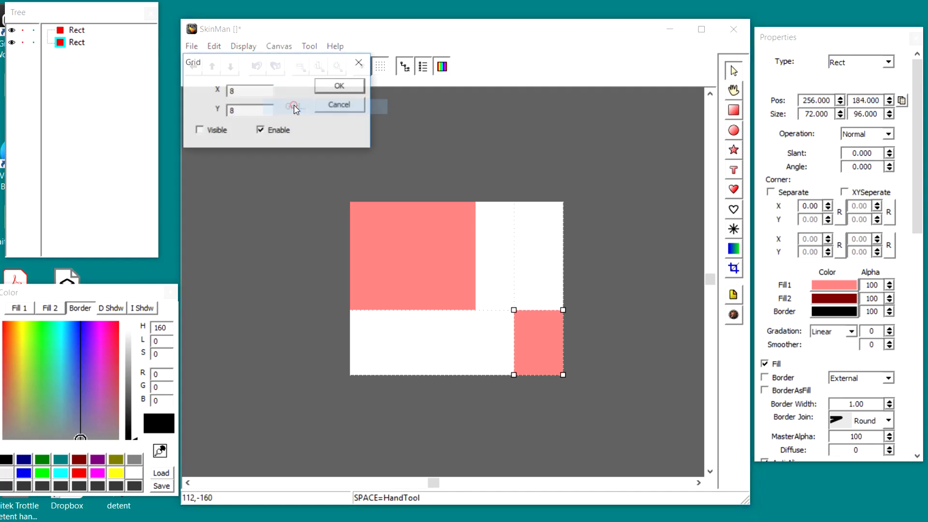
click(339, 89)
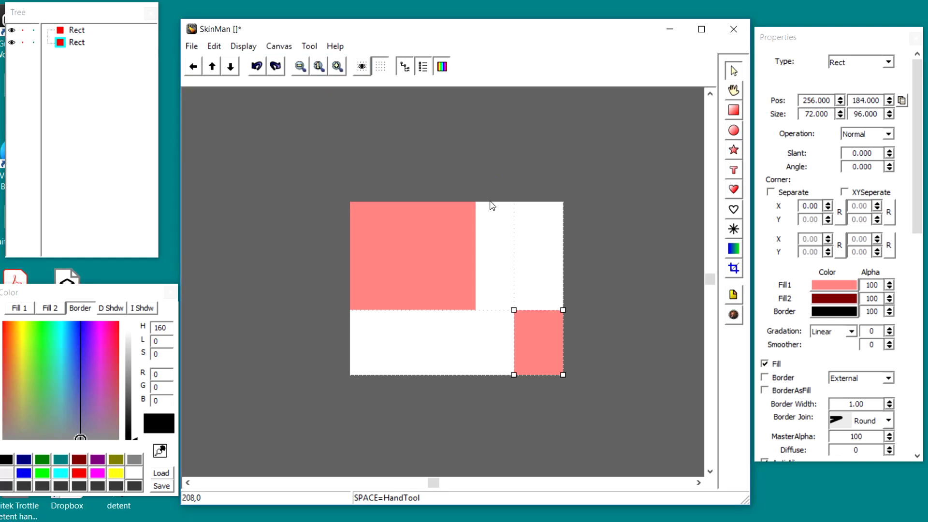
Step: Try moving the large rectangle with the grid enabled and displayed, and turn off both grid snapping and grid display
mouse_move(451, 247)
mouse_down()
mouse_move(463, 247)
mouse_move(460, 254)
mouse_up()
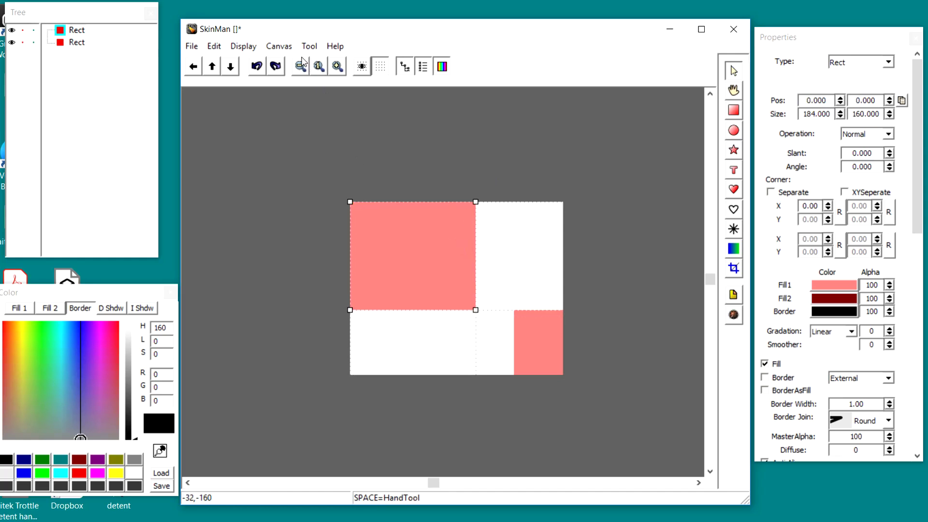
click(363, 70)
drag(451, 245, 449, 239)
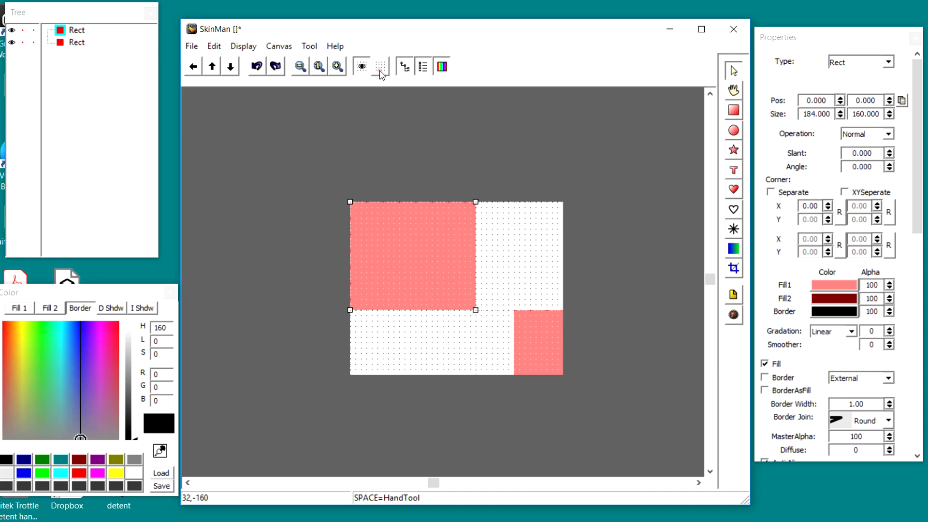
click(362, 67)
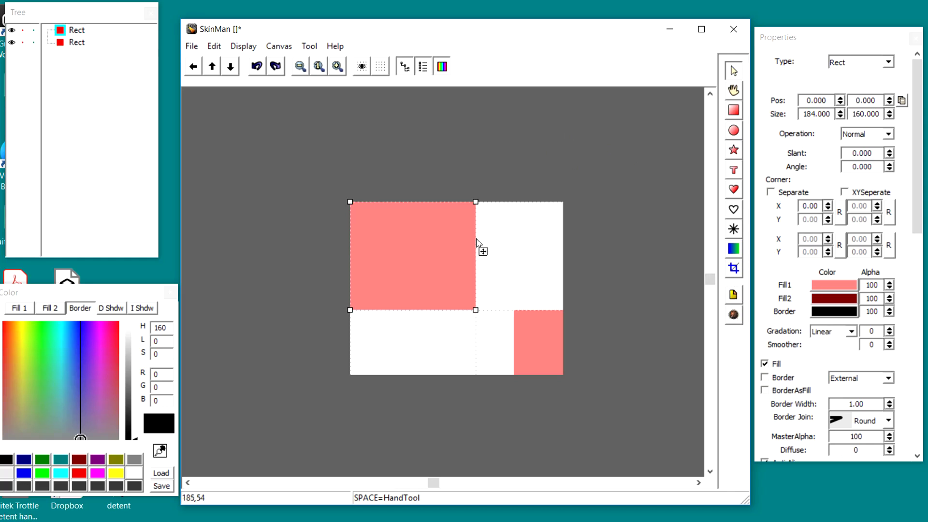
Step: Delete the large and the small rectangle from the canvas
click(436, 190)
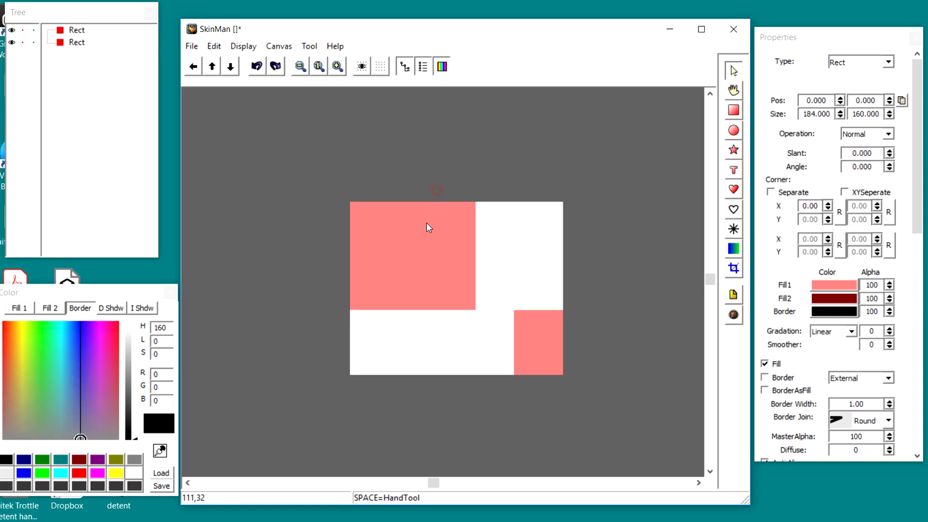
click(426, 222)
key(Delete)
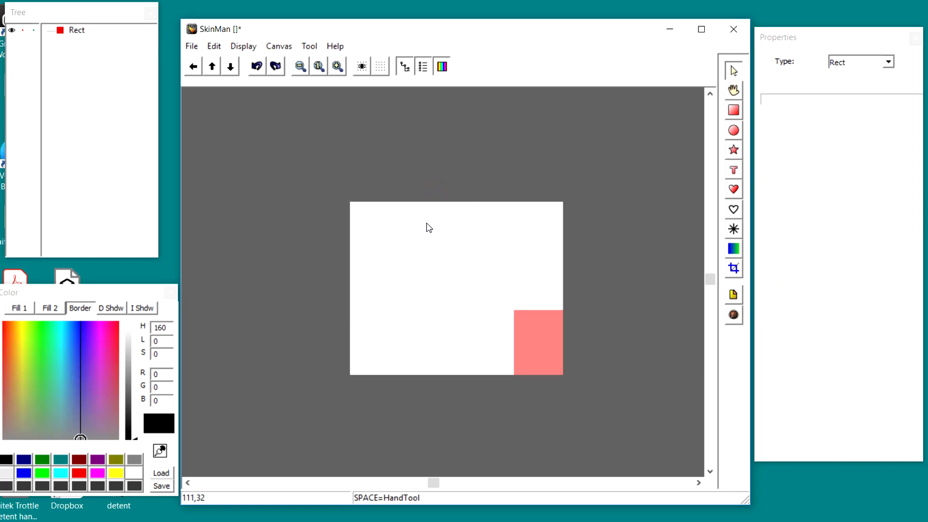
click(545, 340)
key(Delete)
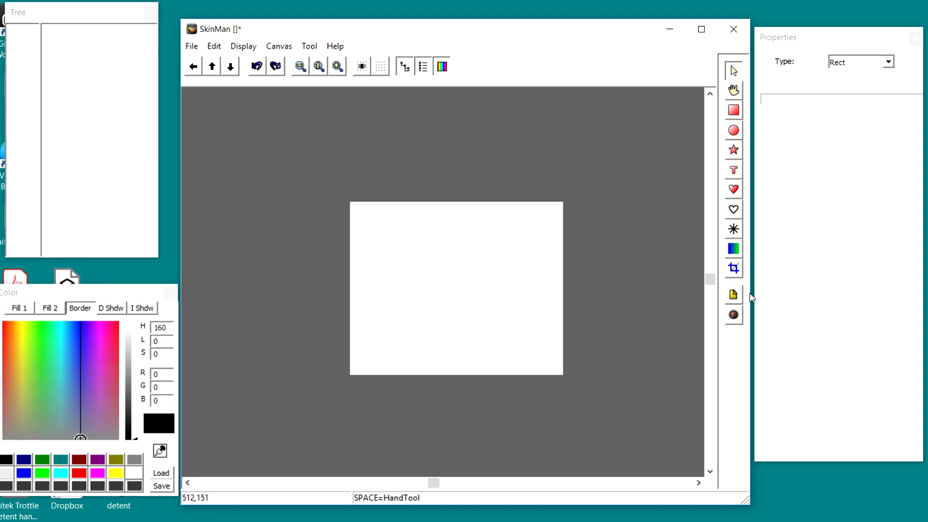
Step: Insert the GMC305 image from the G5 folder and move it to position 0, -3 on the canvas
click(733, 294)
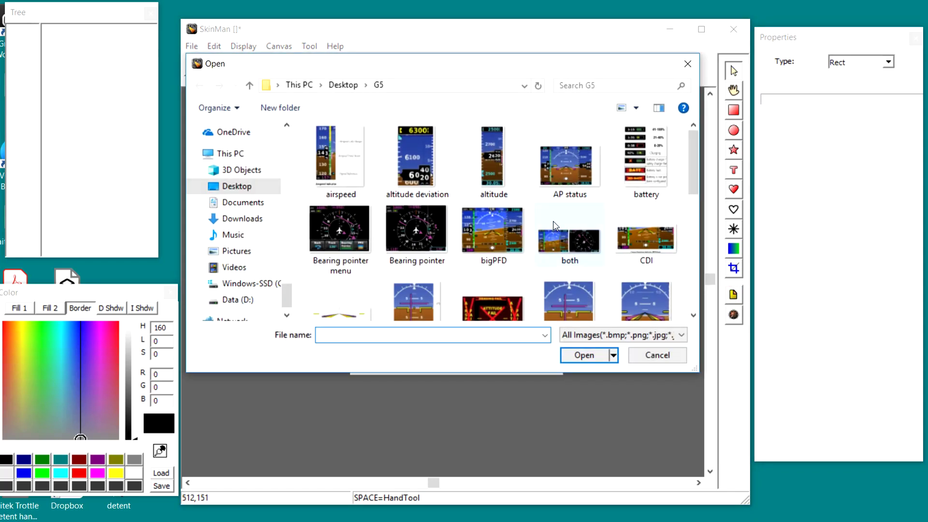
scroll(596, 208, down, 10)
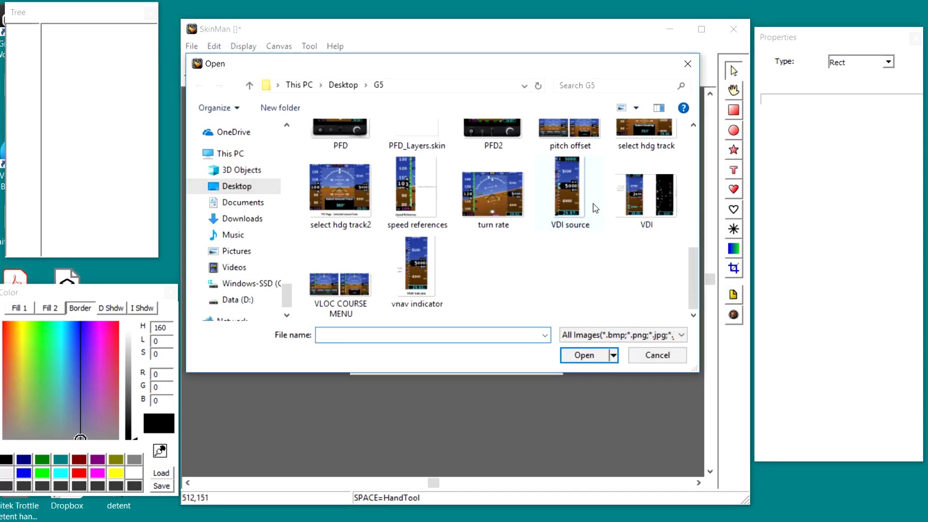
scroll(596, 208, up, 1)
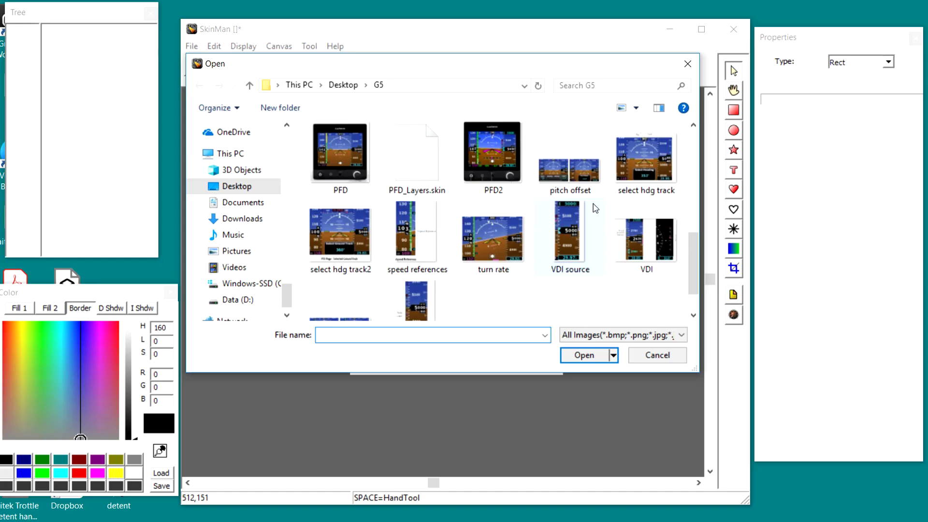
scroll(595, 208, up, 1)
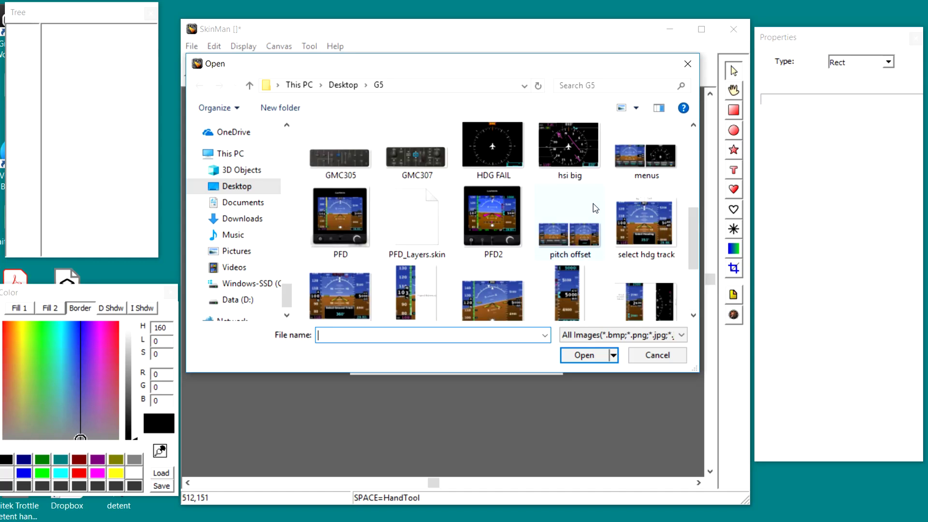
click(342, 162)
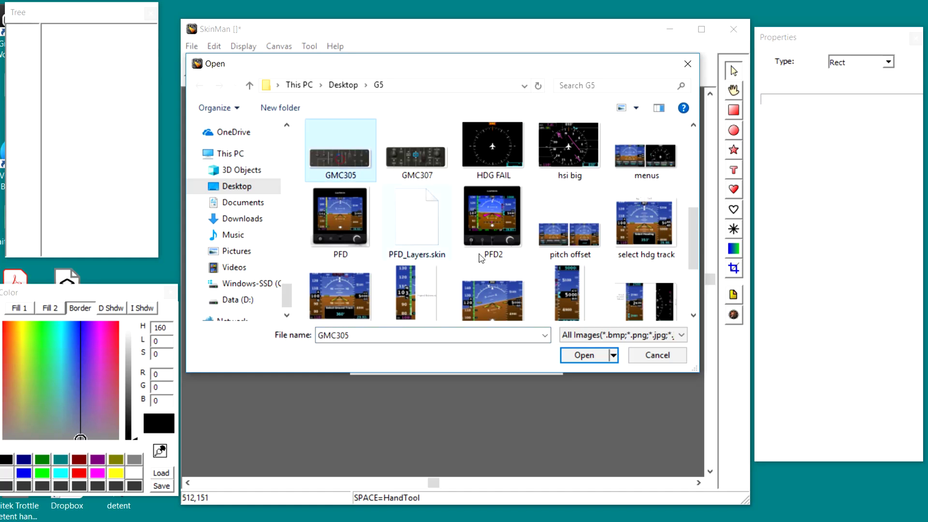
click(585, 356)
drag(498, 305, 406, 222)
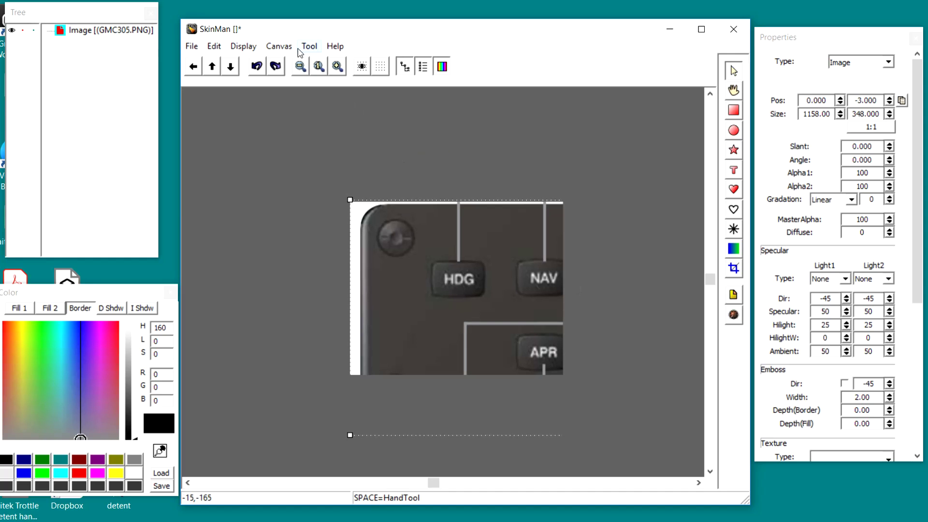
Step: Fit the canvas to the inserted GMC305 image with Trimming Visible and bring the whole image into view
click(274, 46)
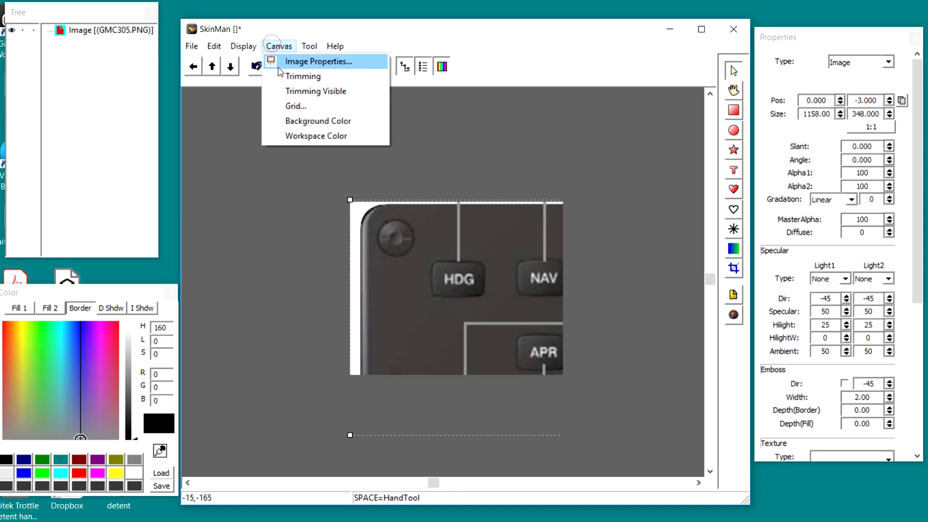
click(290, 93)
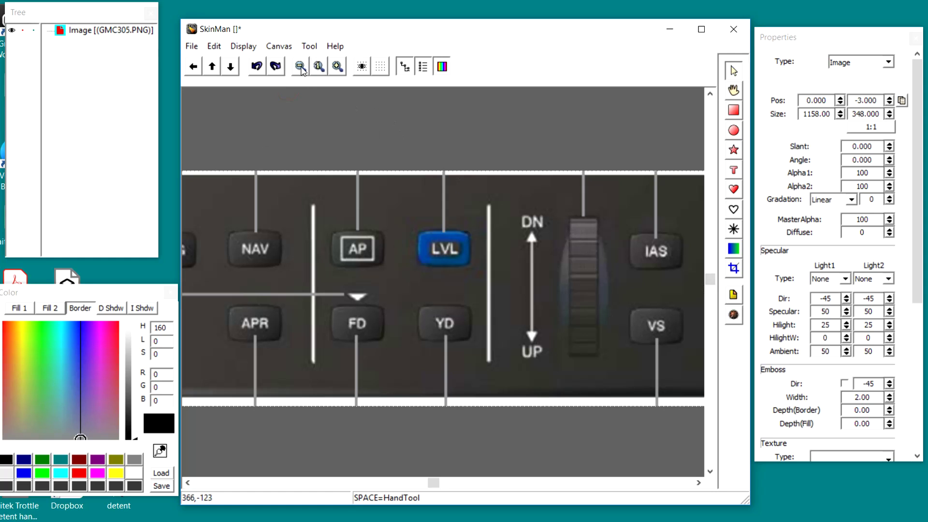
click(300, 68)
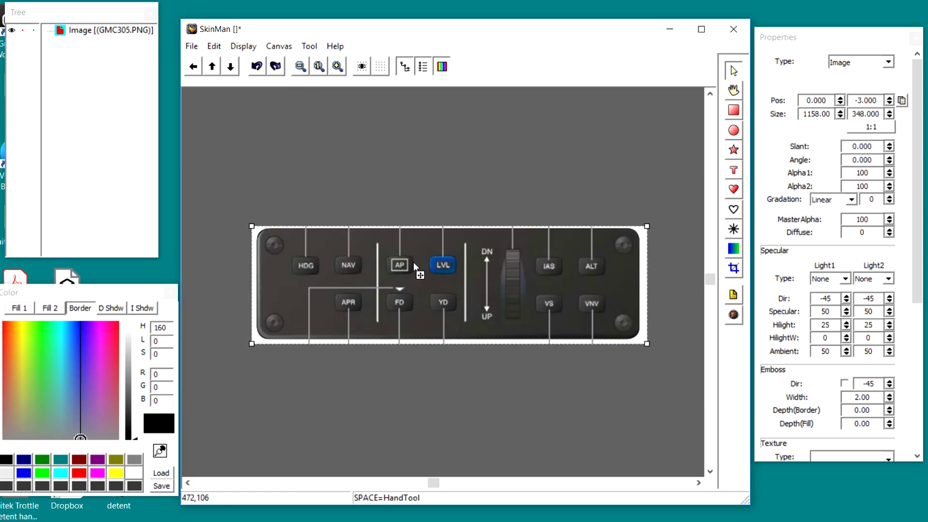
Step: Move the GMC305 image slightly left to about -14, -2 and nudge it in single units to -13, -3
drag(413, 263, 409, 262)
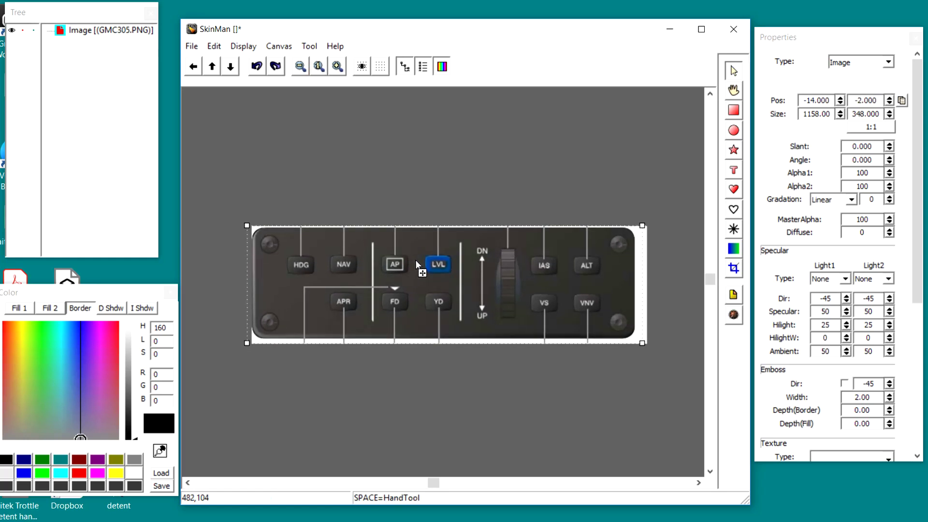
key(Right)
key(Right)
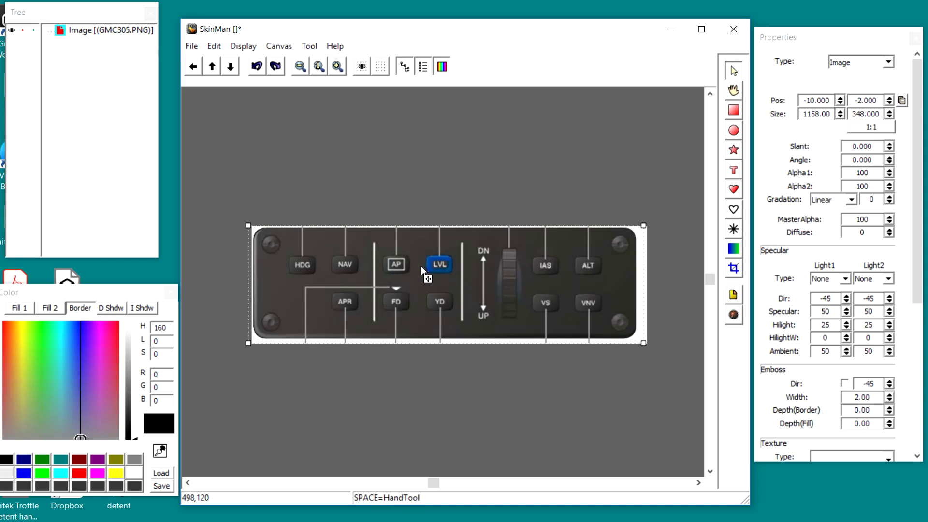
key(Up)
key(Right)
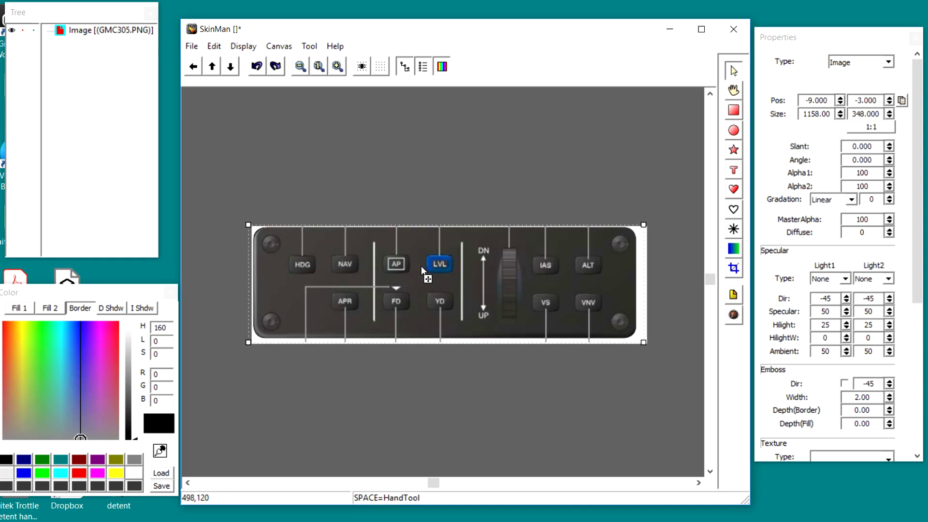
key(Left)
key(Left)
key(Left)
key(Left)
key(Left)
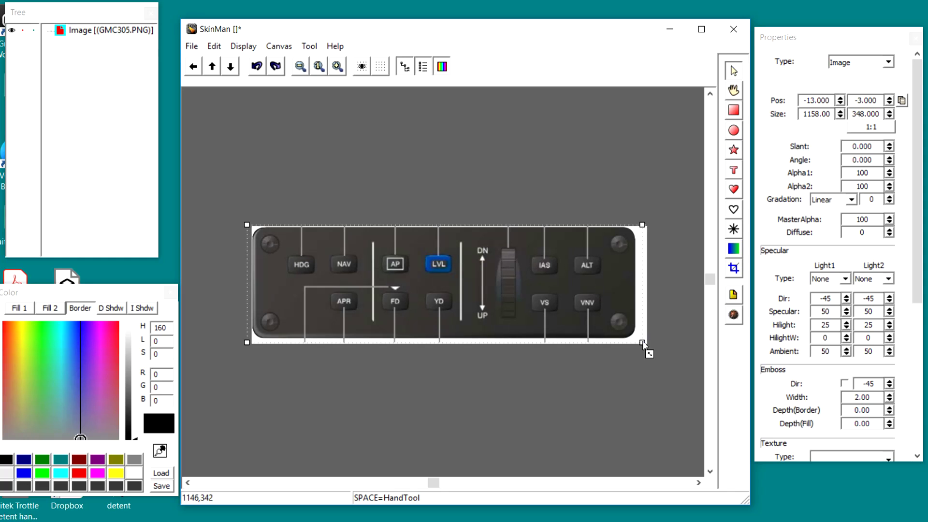
Step: Move the GMC305 image to -7, 1 and trim the canvas to the black panel's outline
drag(643, 345, 646, 343)
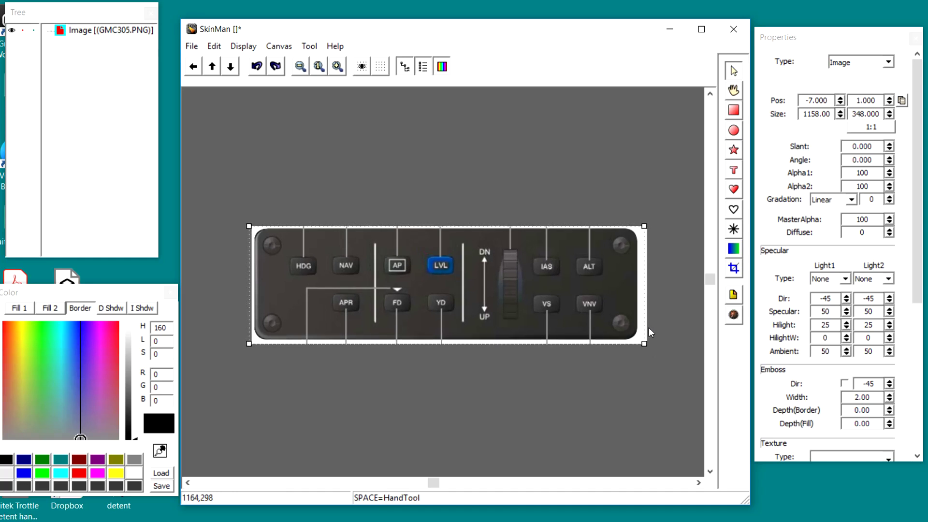
click(734, 267)
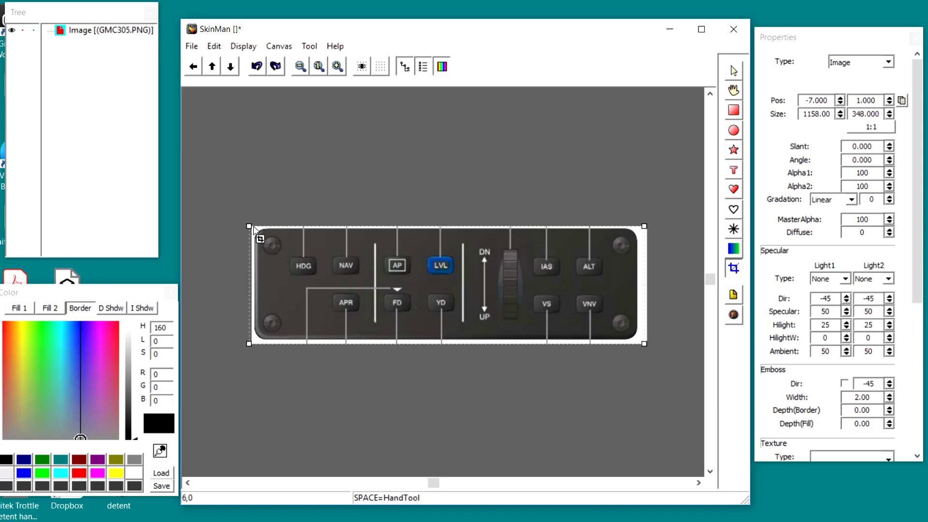
drag(256, 227, 641, 343)
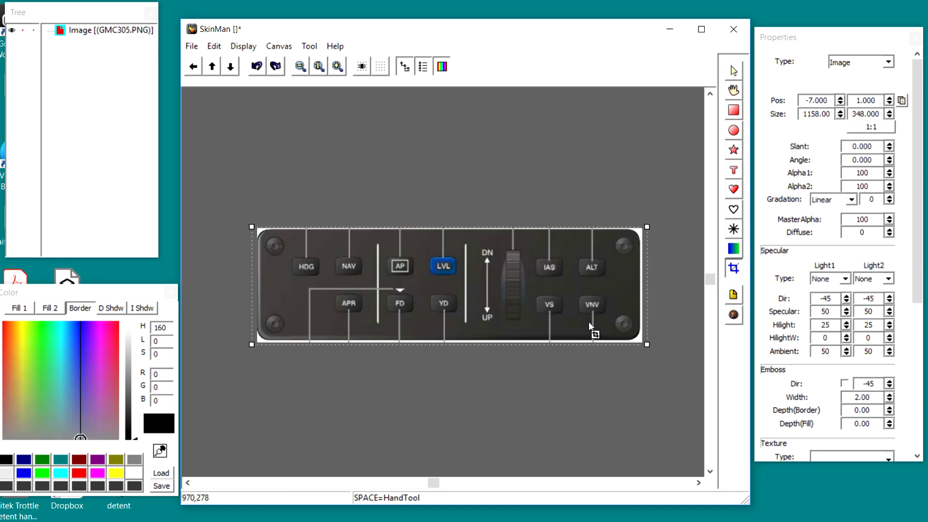
Step: Lock the GMC305 image and draw a rectangle about 79 by 53 over the AP button
click(319, 68)
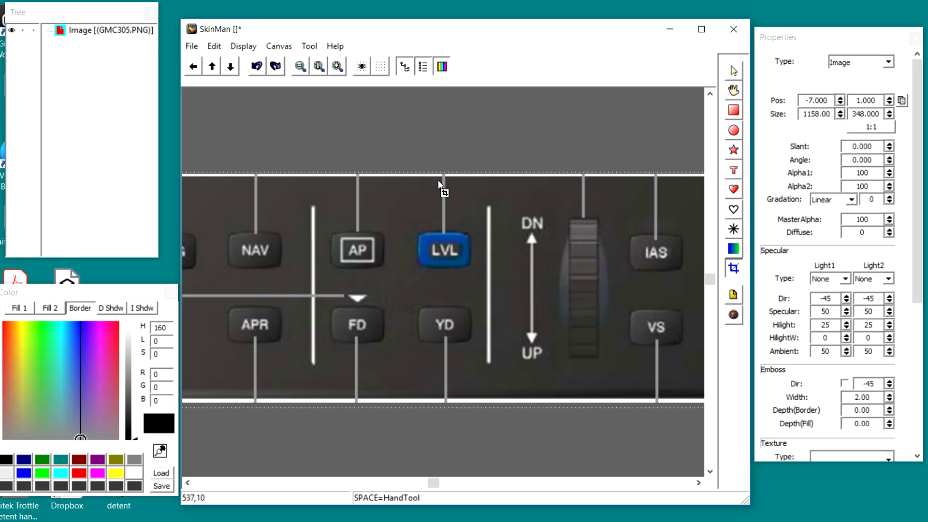
click(34, 30)
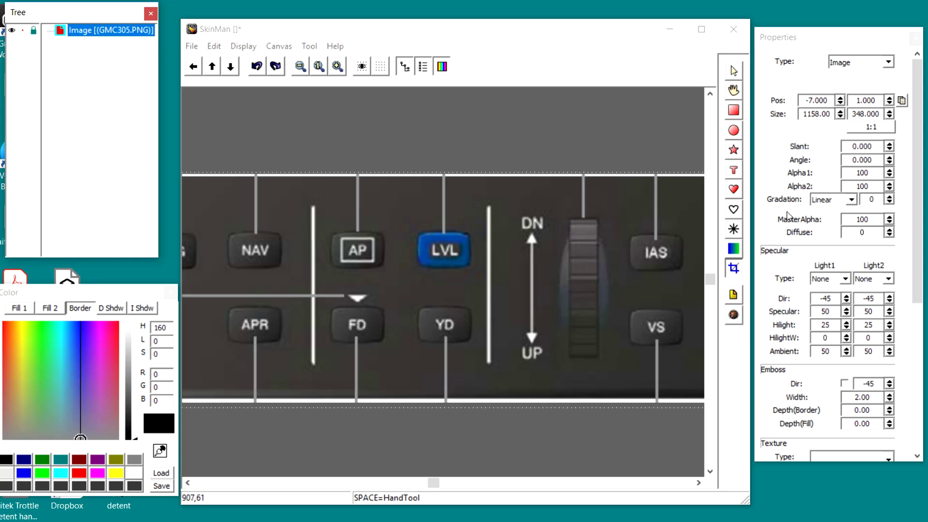
click(733, 111)
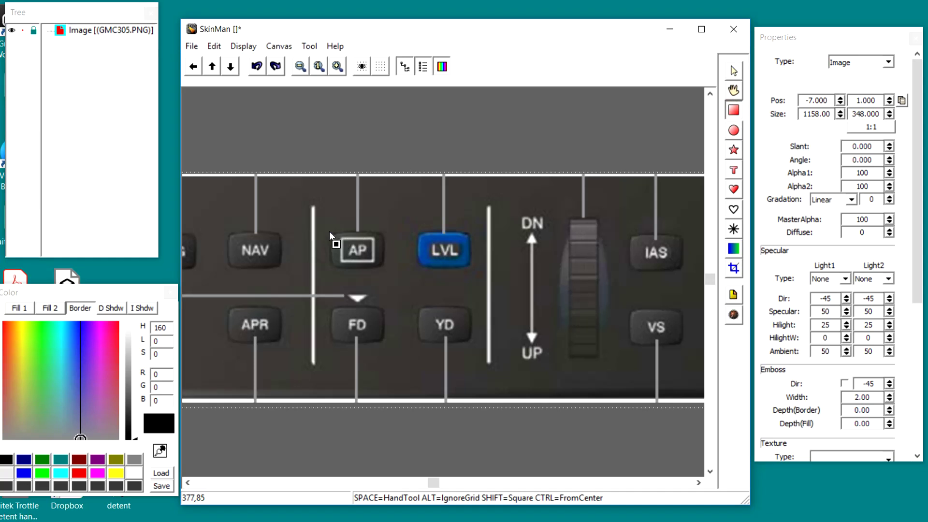
drag(329, 231, 384, 267)
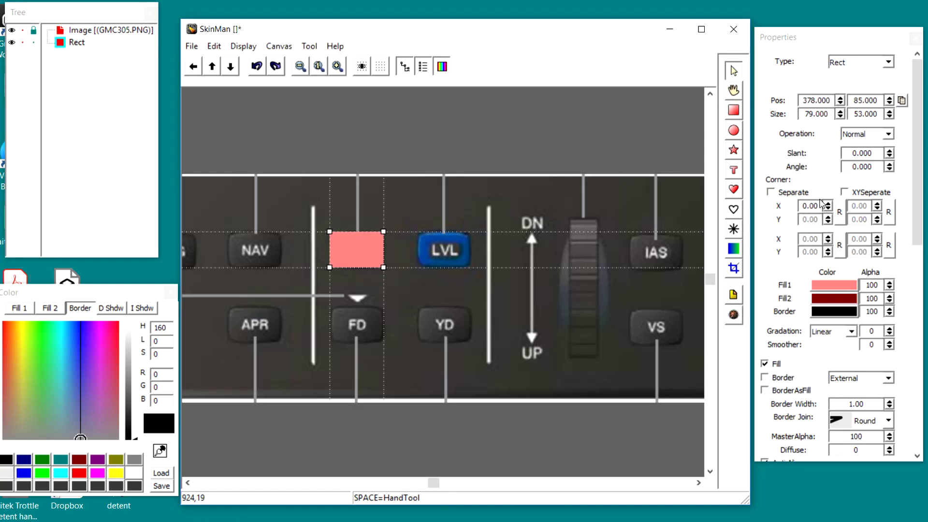
Step: Round all corners of the AP rectangle with separate X and Y radii of 109 and 12
click(770, 192)
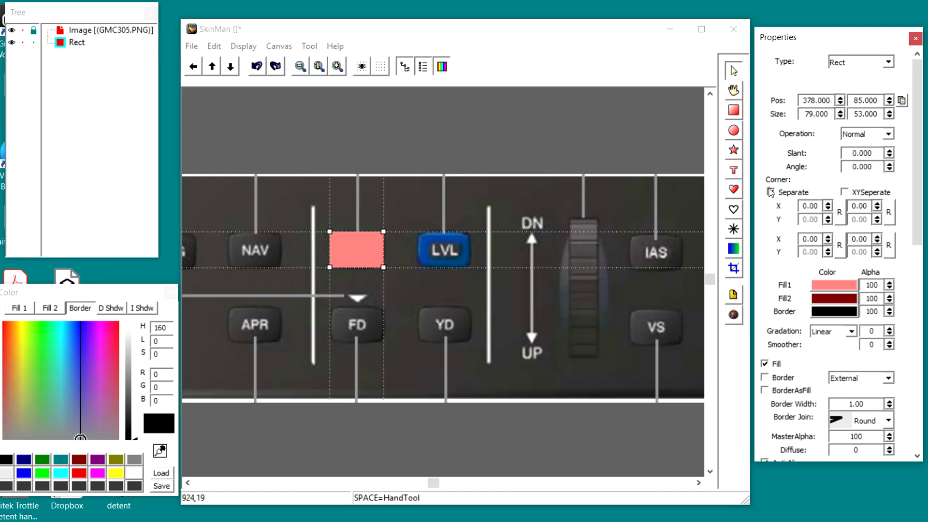
click(844, 192)
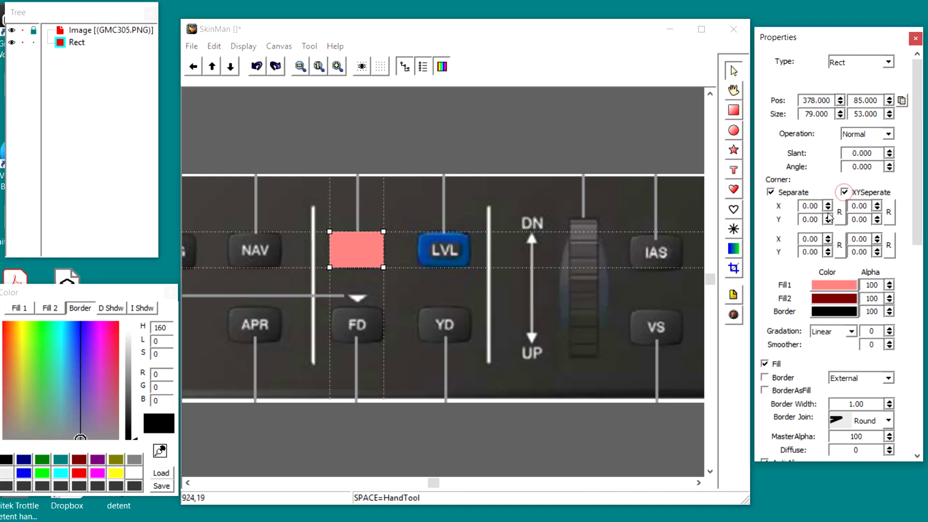
click(770, 193)
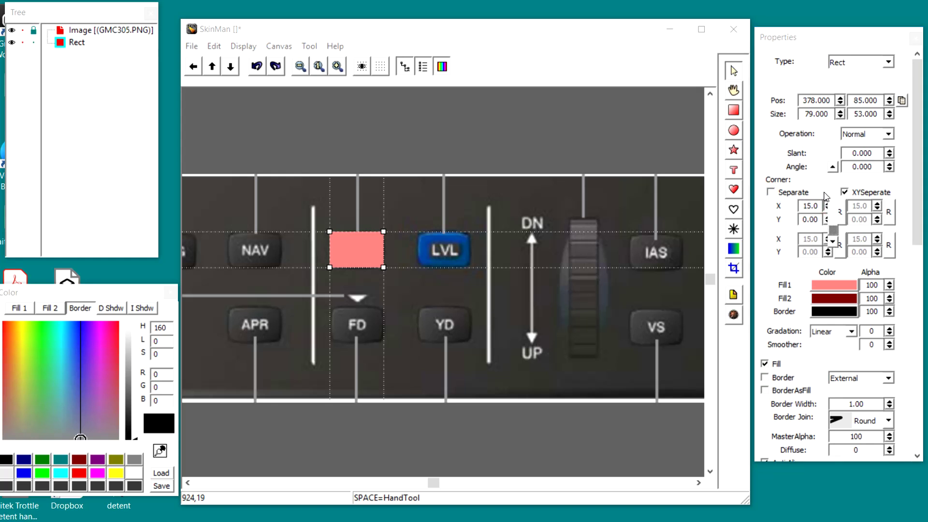
drag(828, 222, 816, 205)
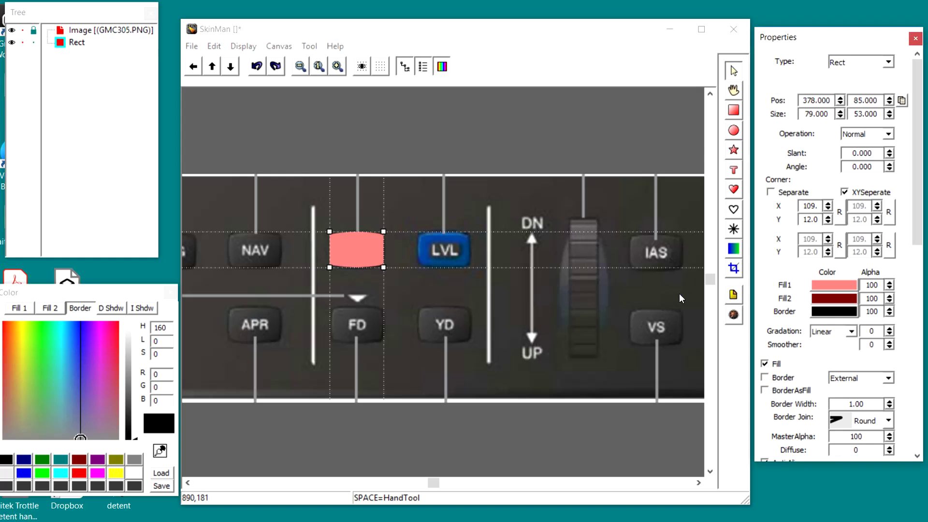
Step: Set the AP rectangle's border colour to grey RGB 128, 128, 128 and its Fill1 colour to dark grey RGB 71, 71, 71
drag(917, 228, 917, 348)
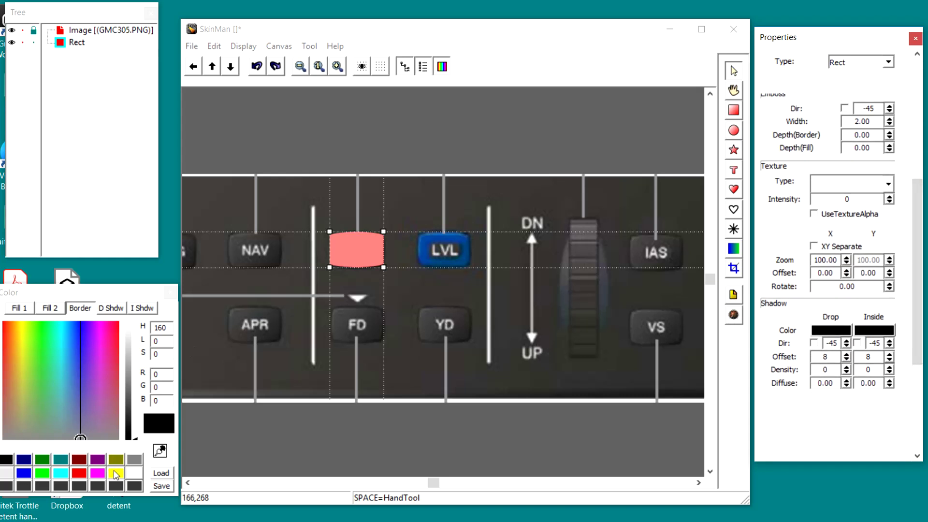
click(137, 459)
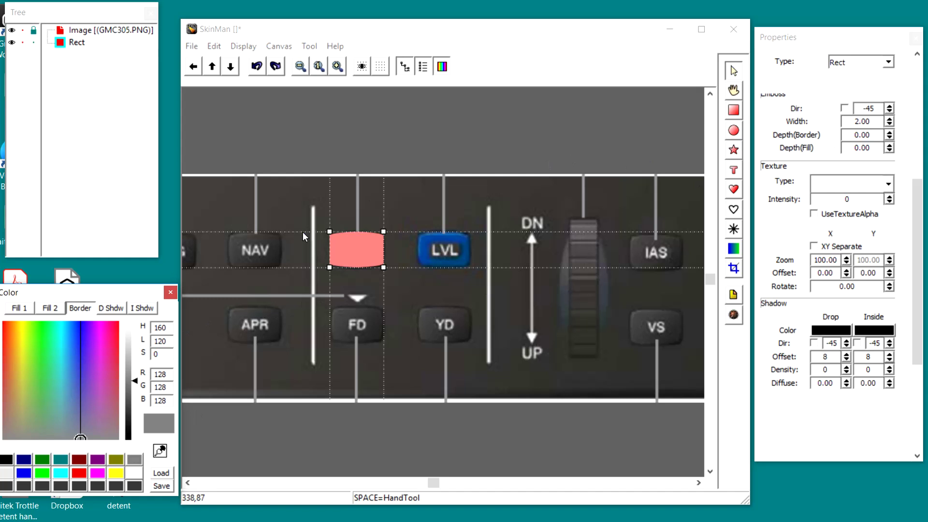
click(340, 245)
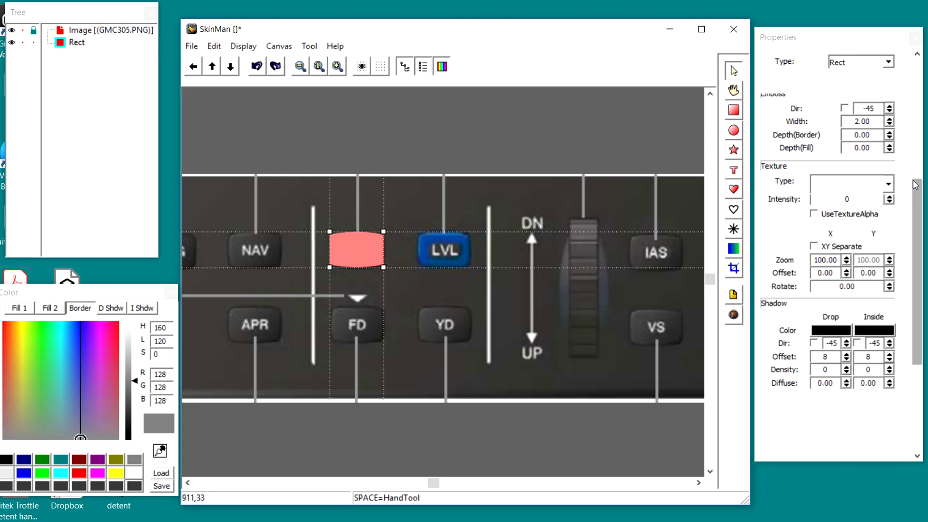
scroll(851, 159, up, 5)
click(833, 269)
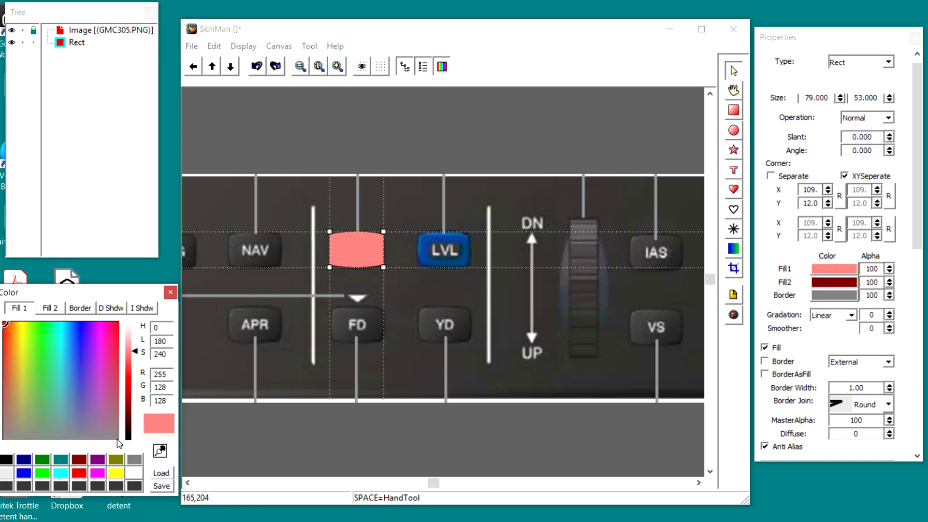
click(135, 458)
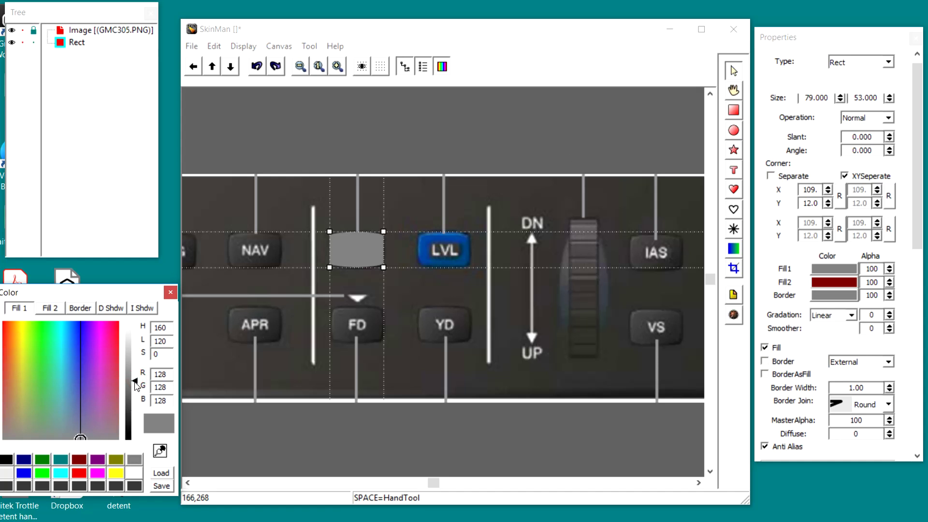
drag(135, 382, 127, 407)
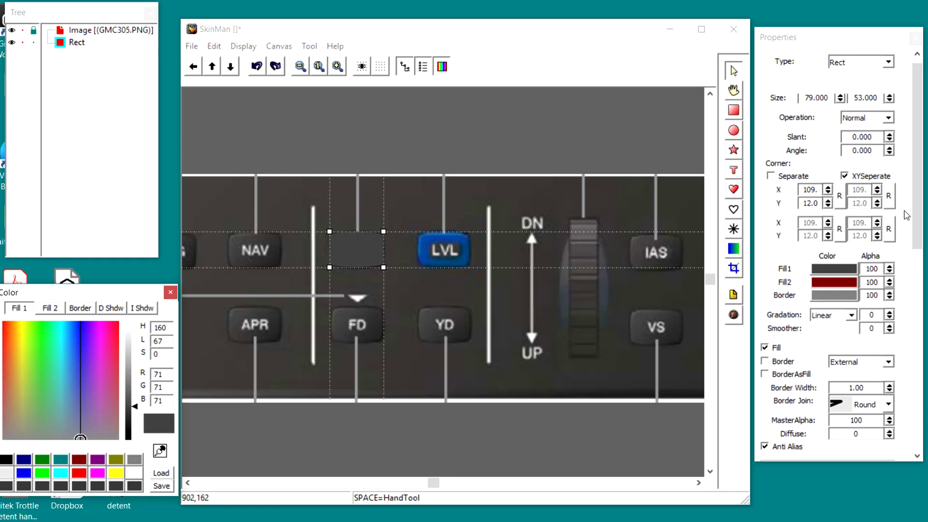
Step: Emboss the AP rectangle with a width of 4 and a fill depth of 5
drag(917, 213, 913, 277)
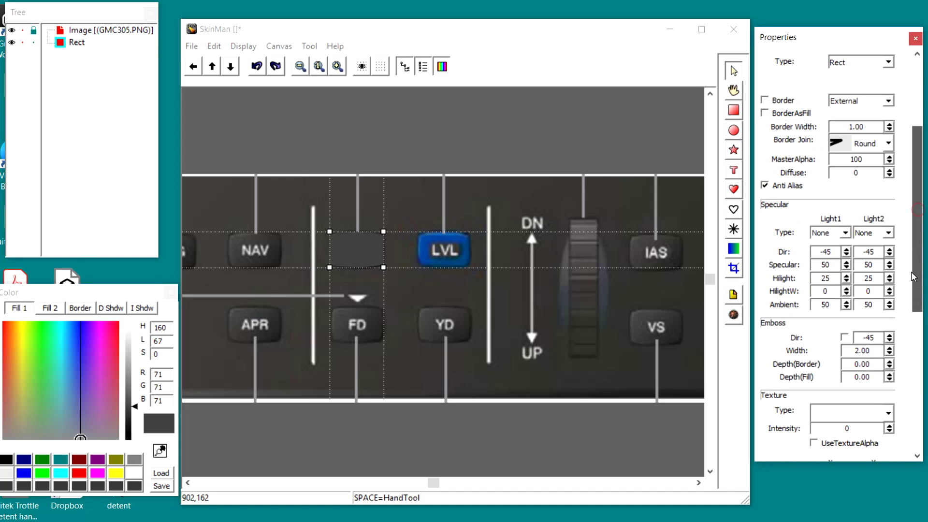
click(889, 375)
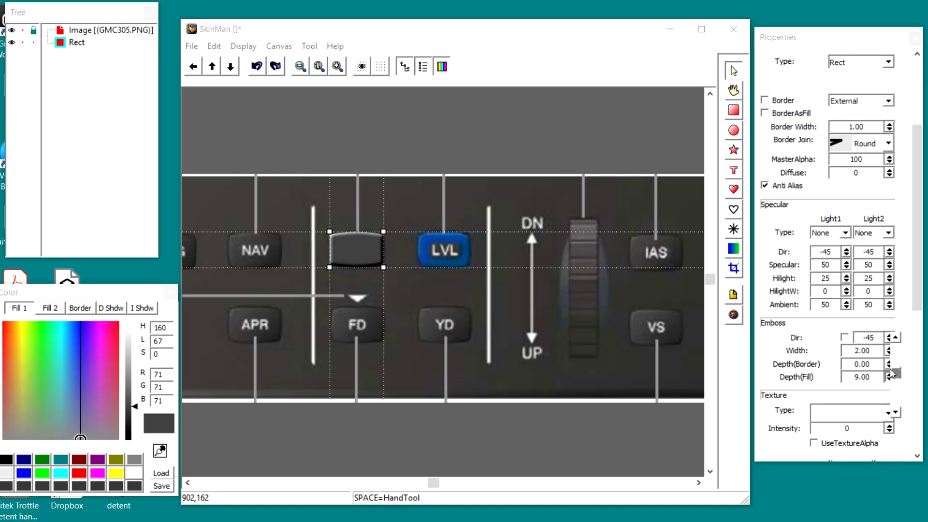
click(889, 373)
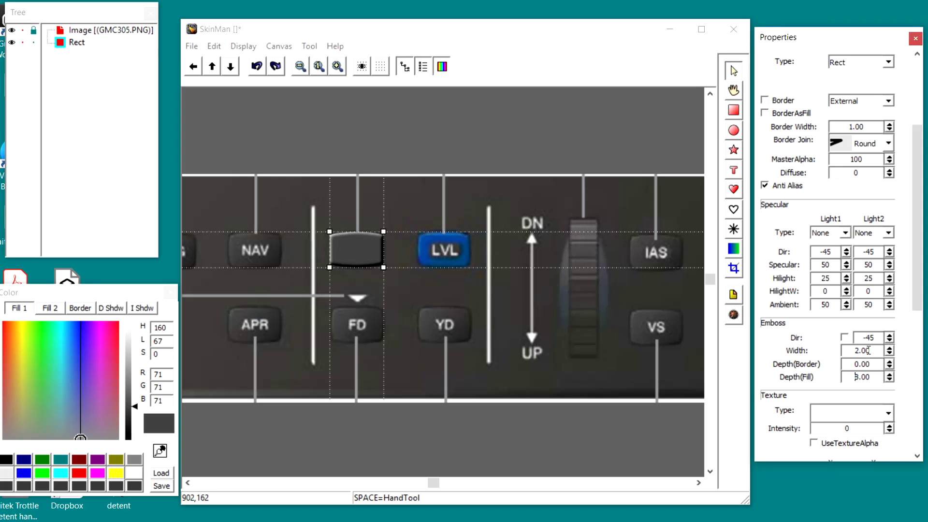
scroll(868, 350, up, 2)
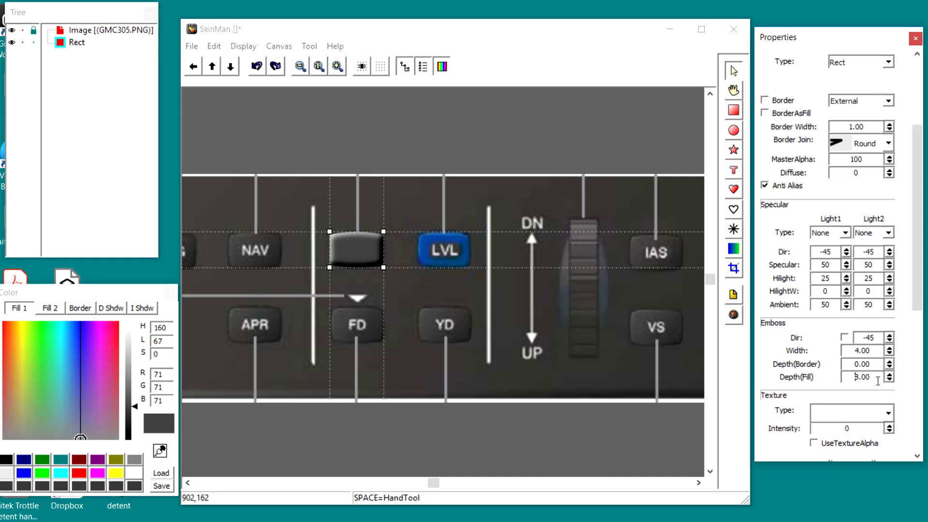
scroll(875, 379, down, 3)
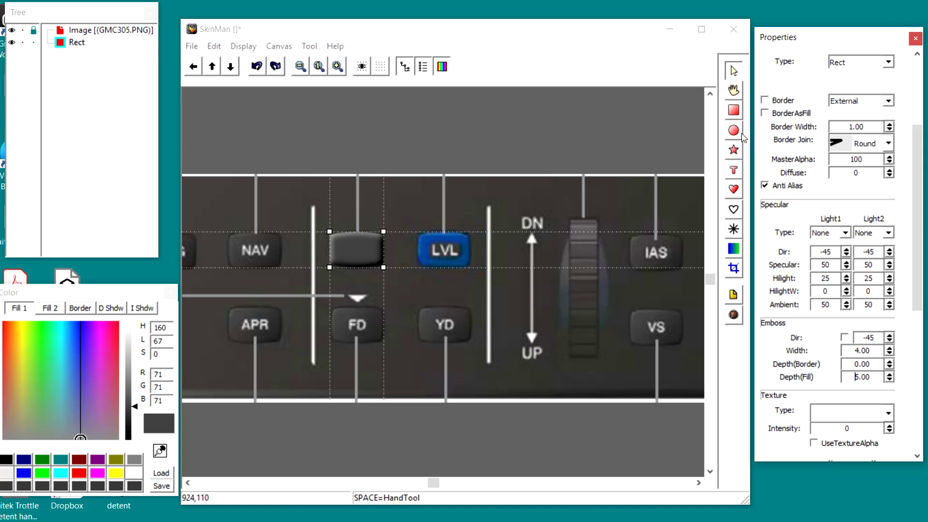
Step: Draw a thin vertical rectangle about 5 by 232 over the white divider between LVL and DN/UP and fill it white
click(735, 110)
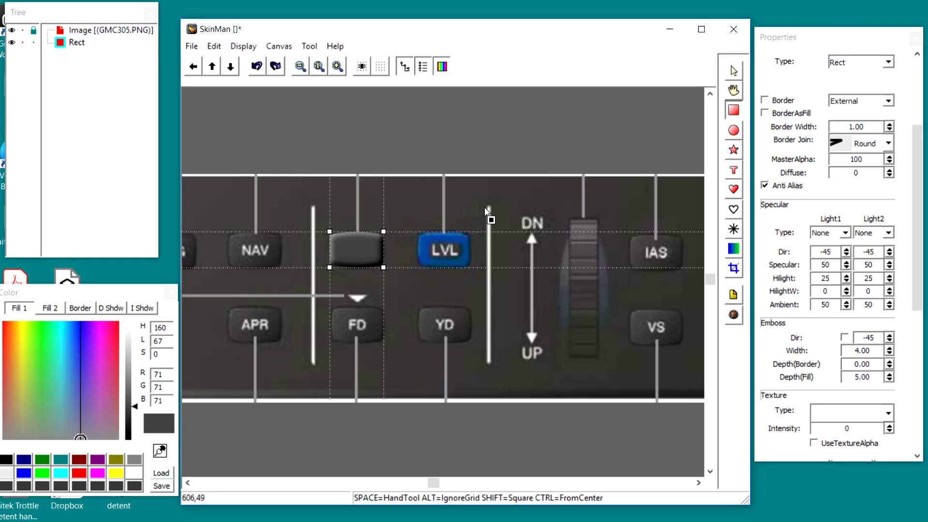
drag(486, 208, 489, 364)
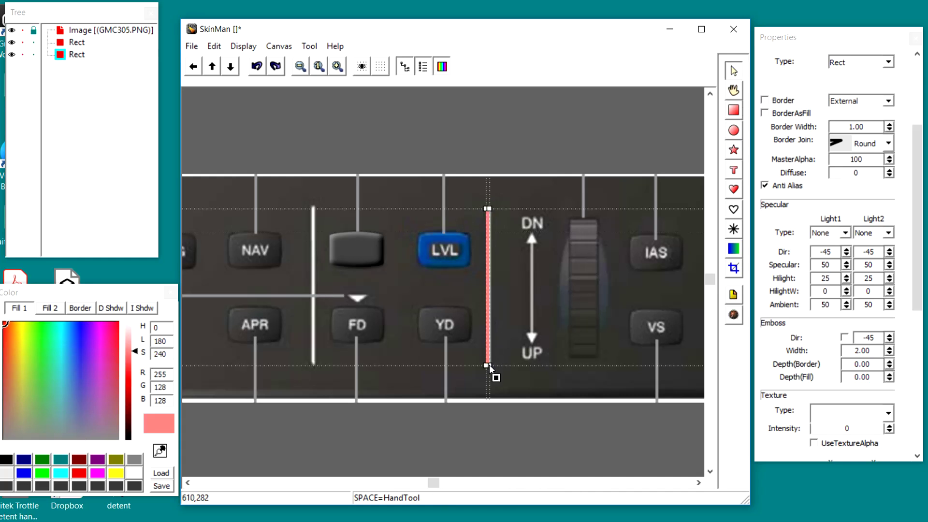
click(134, 473)
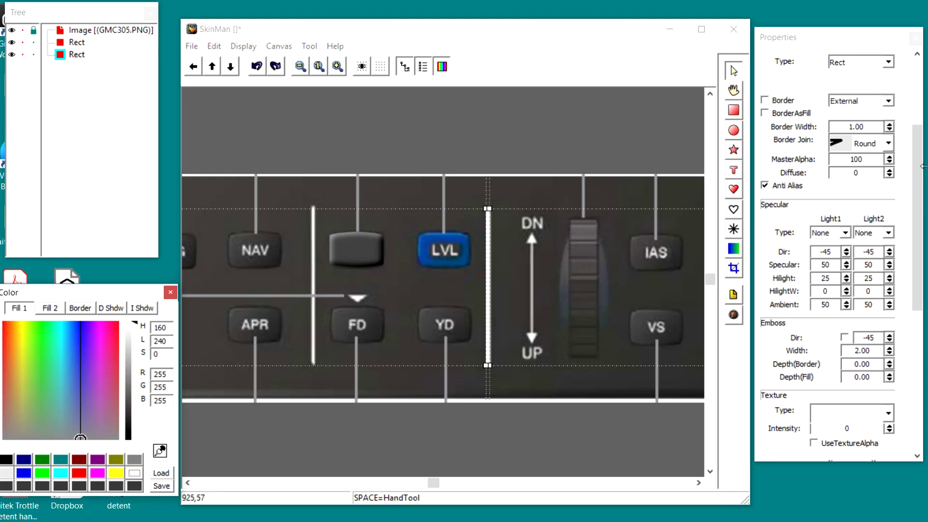
Step: Adjust the white divider rectangle to position 608, 49 and size 5 by 236, and deselect it
drag(923, 166, 924, 36)
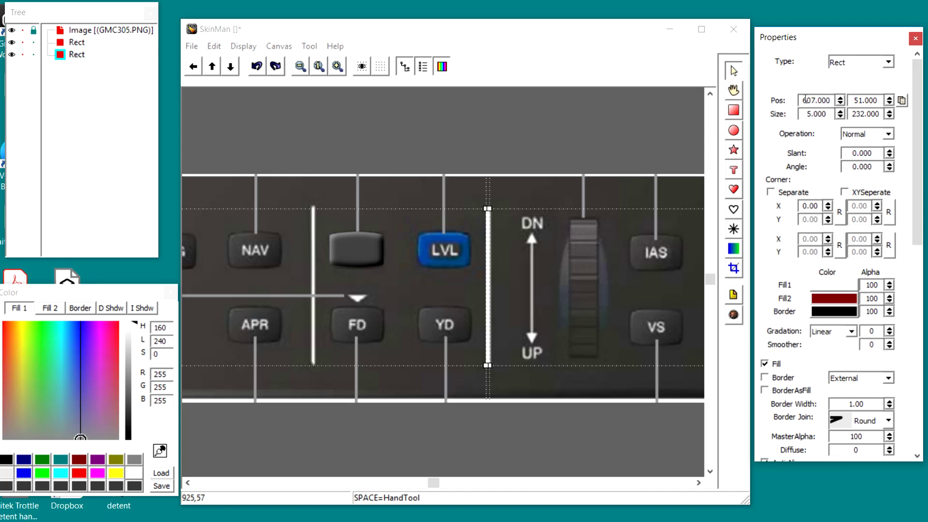
scroll(806, 95, up, 2)
scroll(806, 95, down, 1)
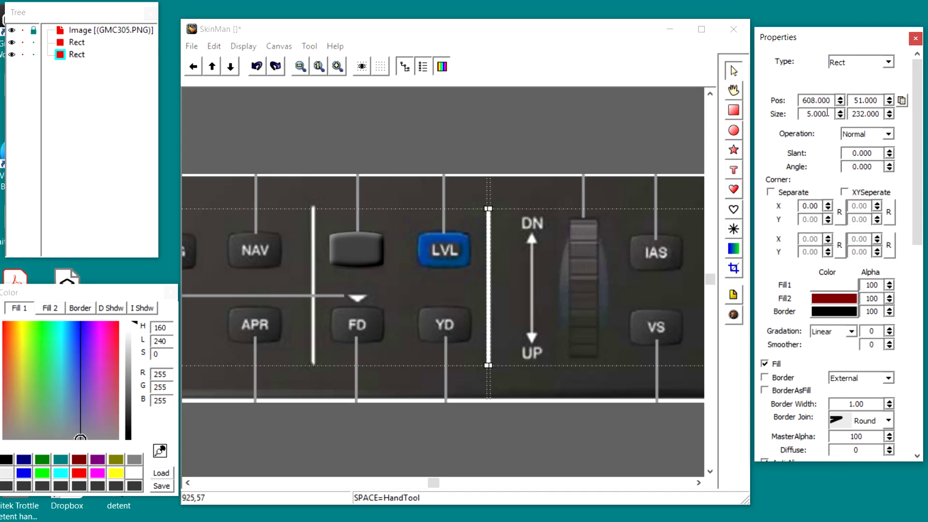
scroll(828, 113, down, 7)
scroll(827, 113, up, 3)
scroll(827, 113, up, 10)
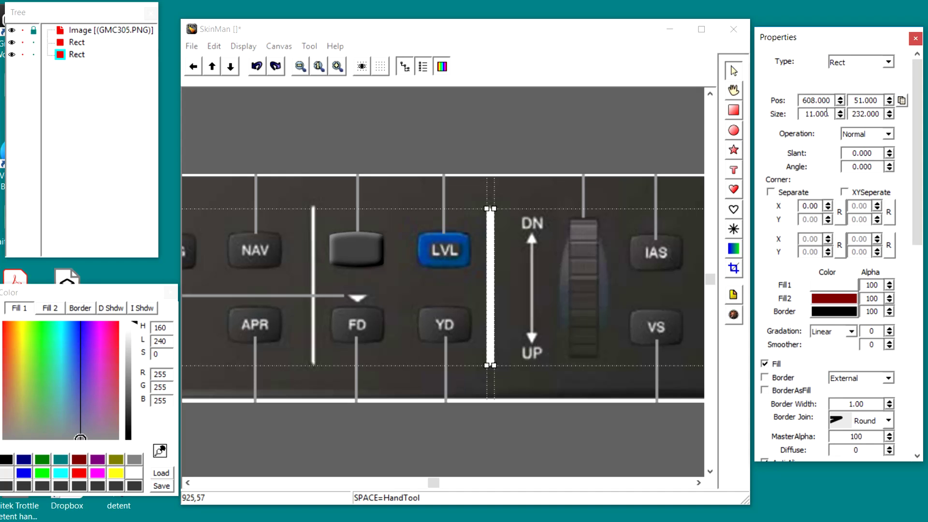
scroll(827, 112, down, 6)
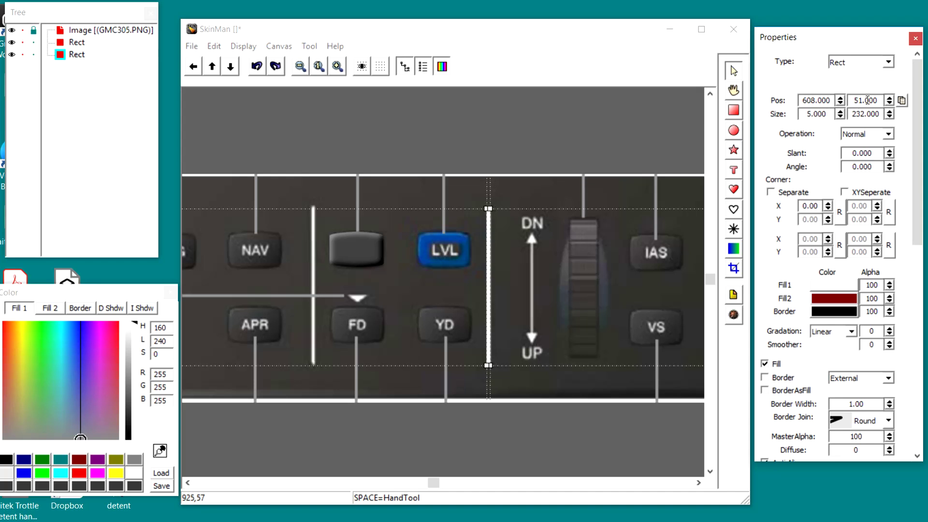
scroll(866, 100, down, 2)
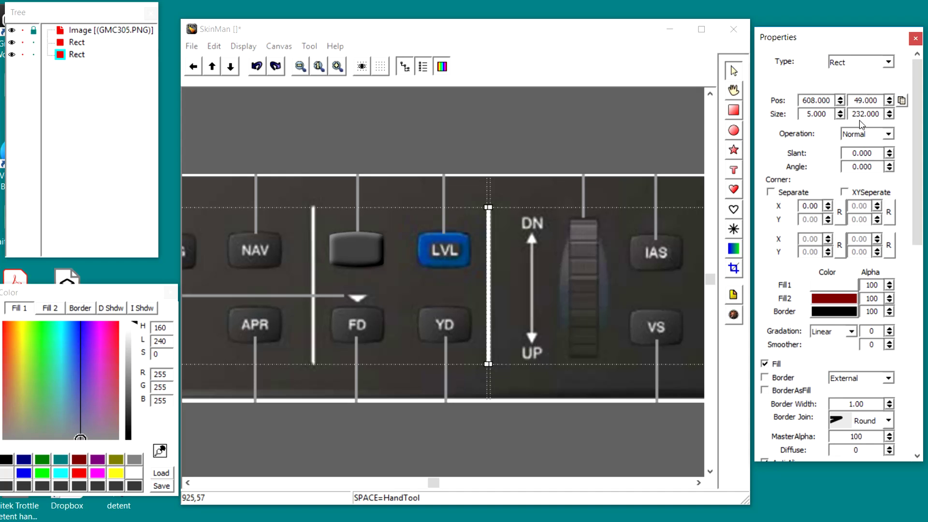
scroll(862, 114, up, 4)
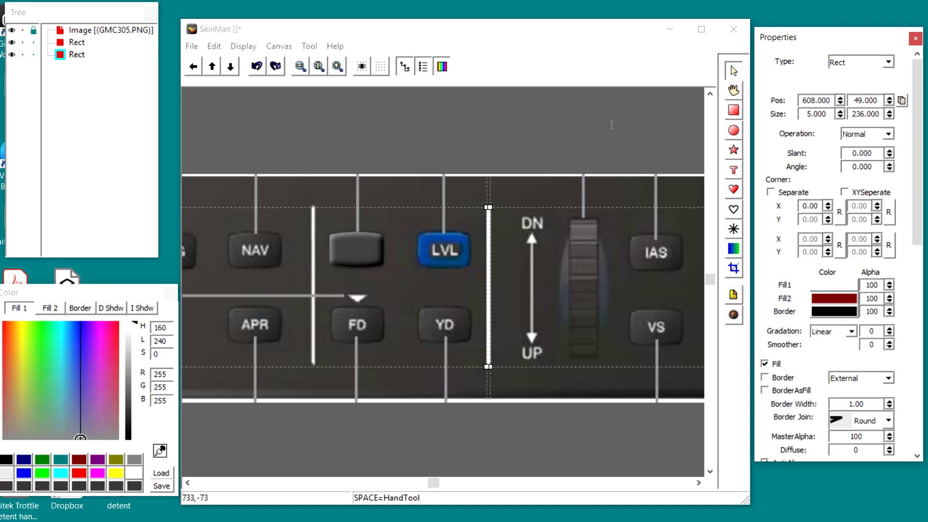
click(531, 201)
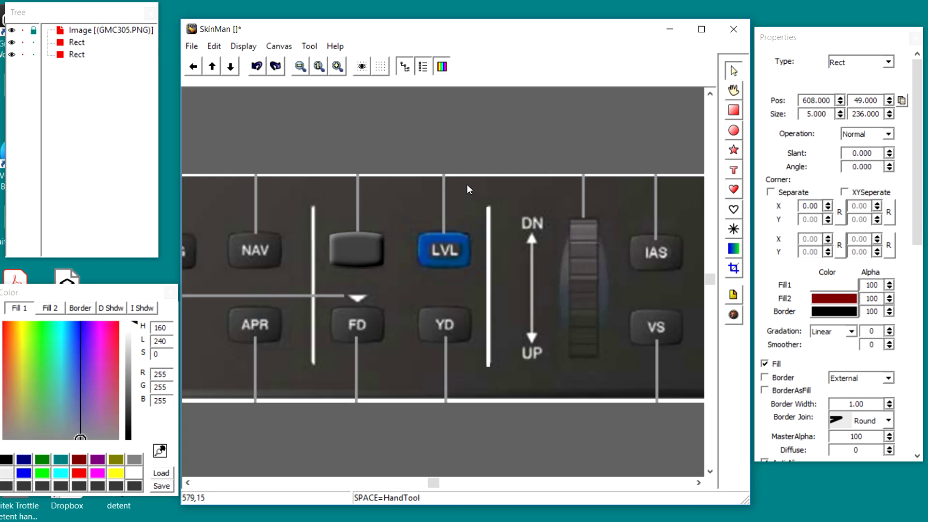
click(300, 68)
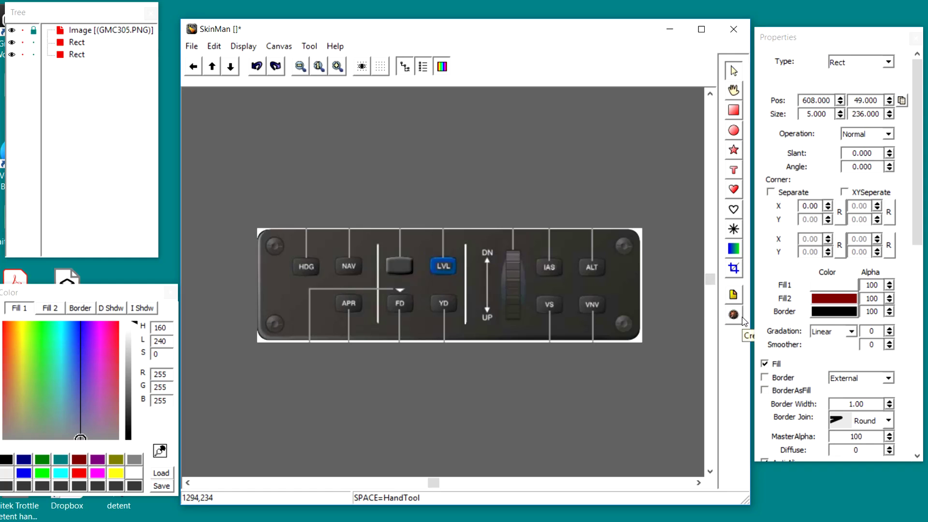
scroll(907, 327, down, 3)
scroll(861, 263, down, 1)
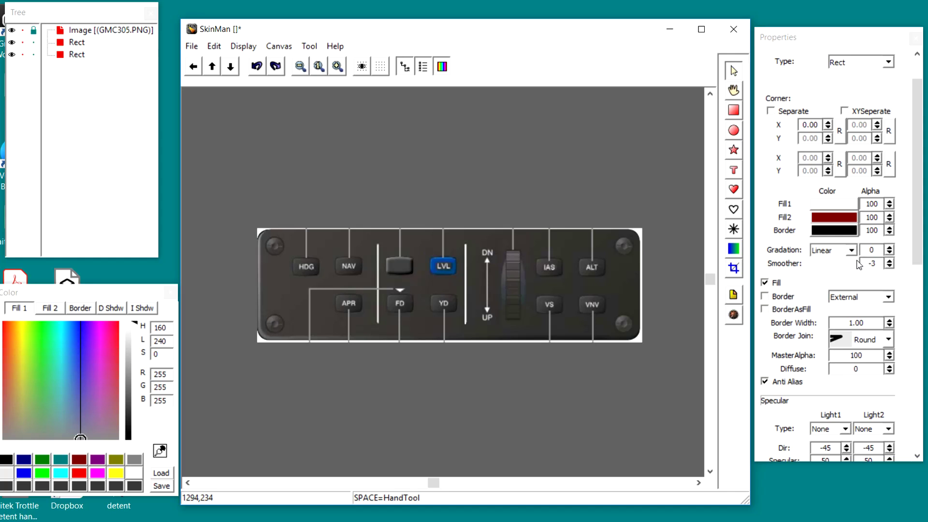
scroll(859, 265, up, 3)
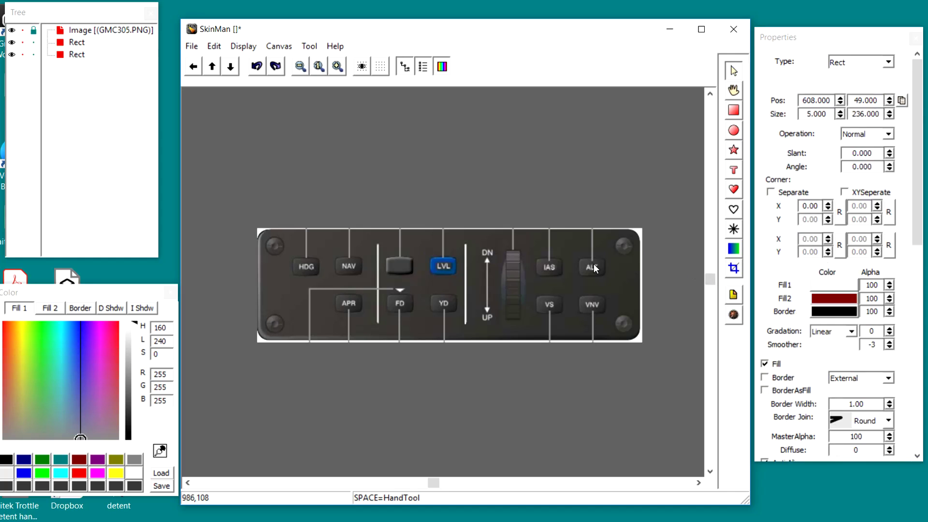
Step: Unlock the GMC305 image and shrink it to about 999 by 300 at about position 65, 21, inside the canvas
click(607, 292)
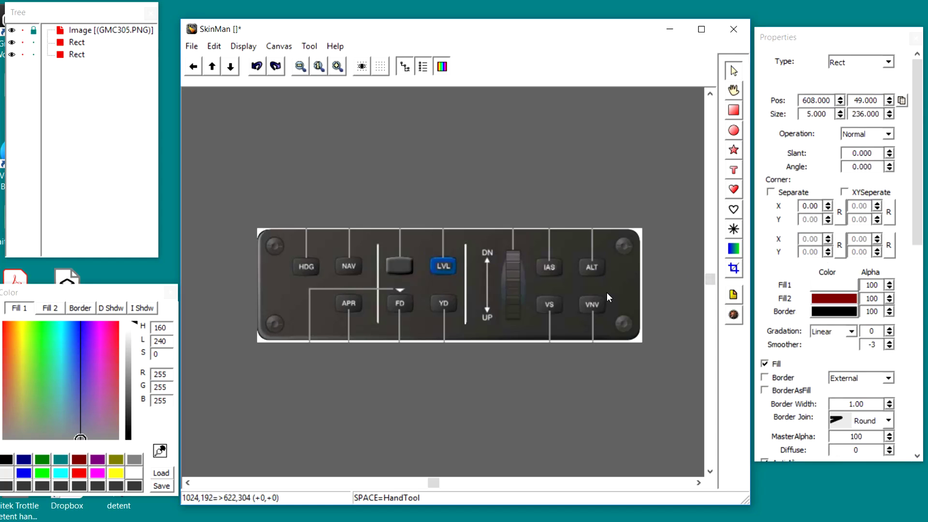
drag(615, 313, 622, 313)
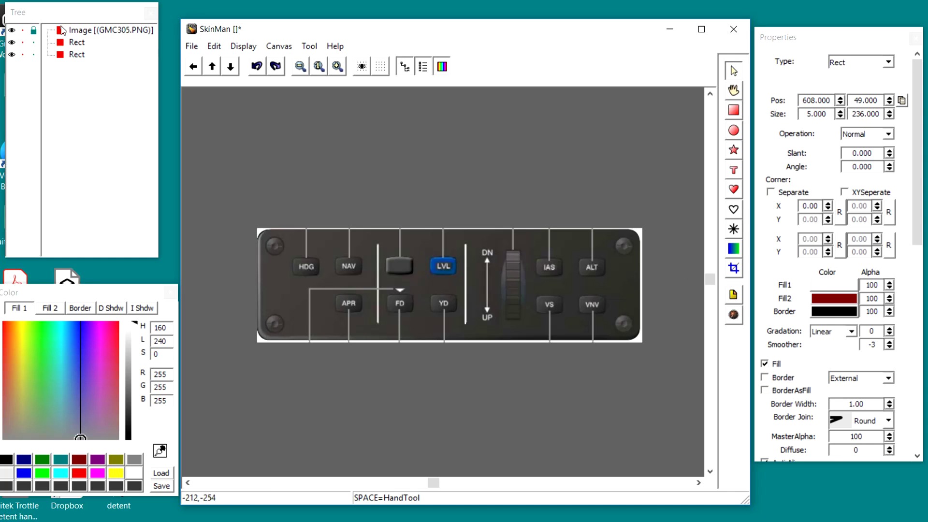
click(34, 31)
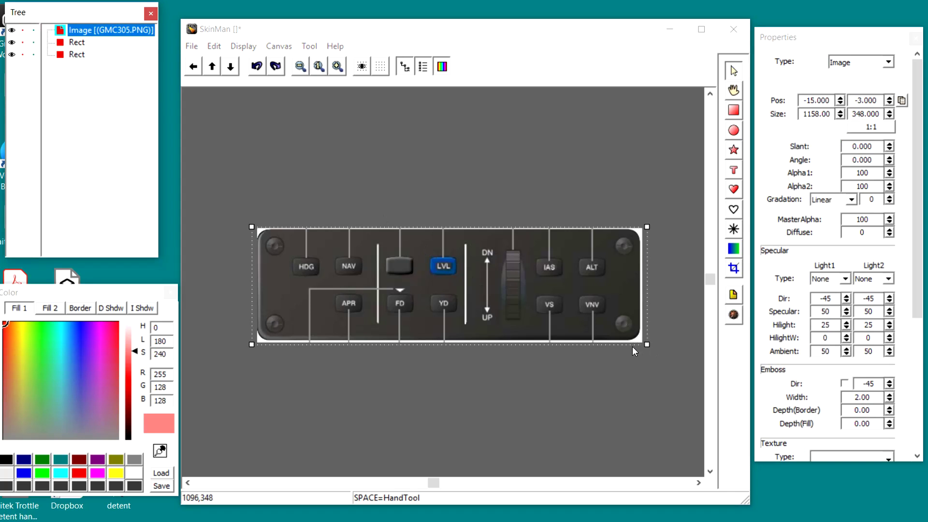
drag(648, 344, 594, 322)
drag(487, 274, 515, 282)
drag(514, 276, 514, 277)
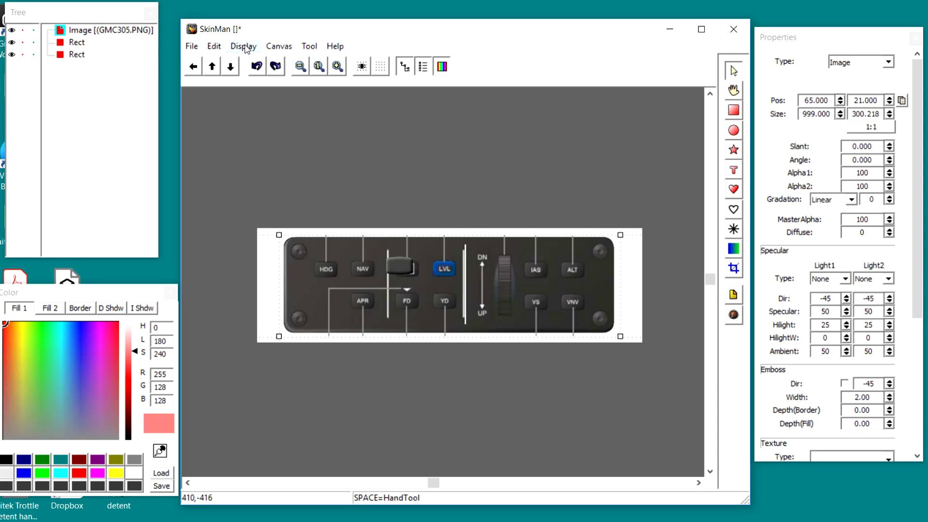
Step: Draw a 64 by 64 square over the panel's left edge and a 104 by 104 triangle polygon over its right edge
click(733, 110)
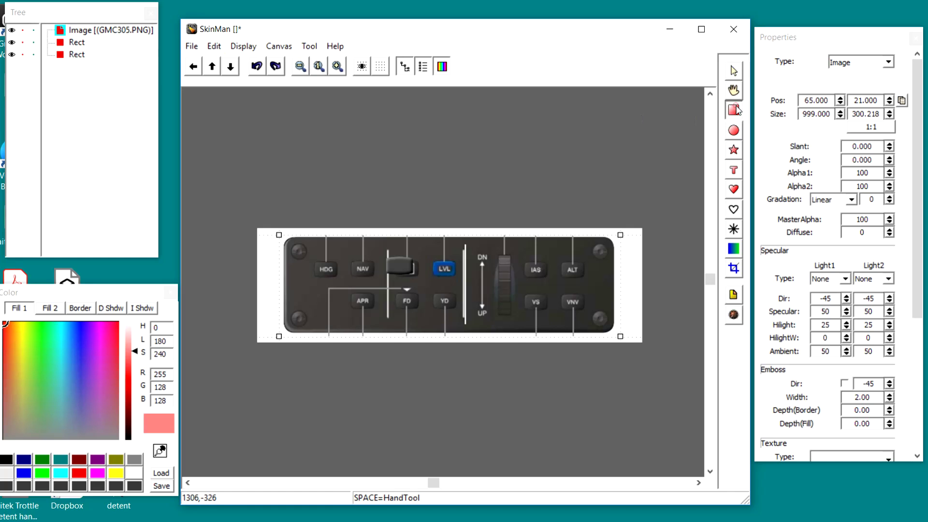
drag(265, 250, 284, 276)
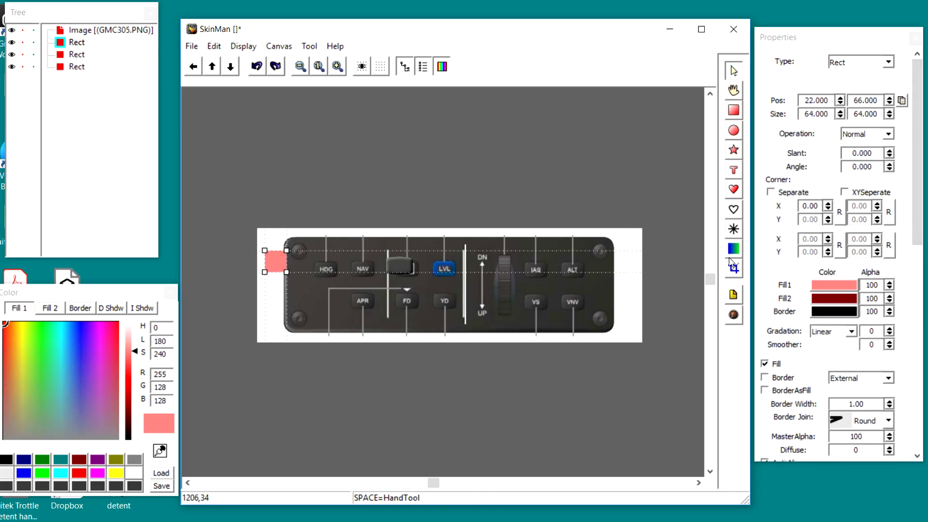
click(734, 151)
drag(602, 259, 636, 298)
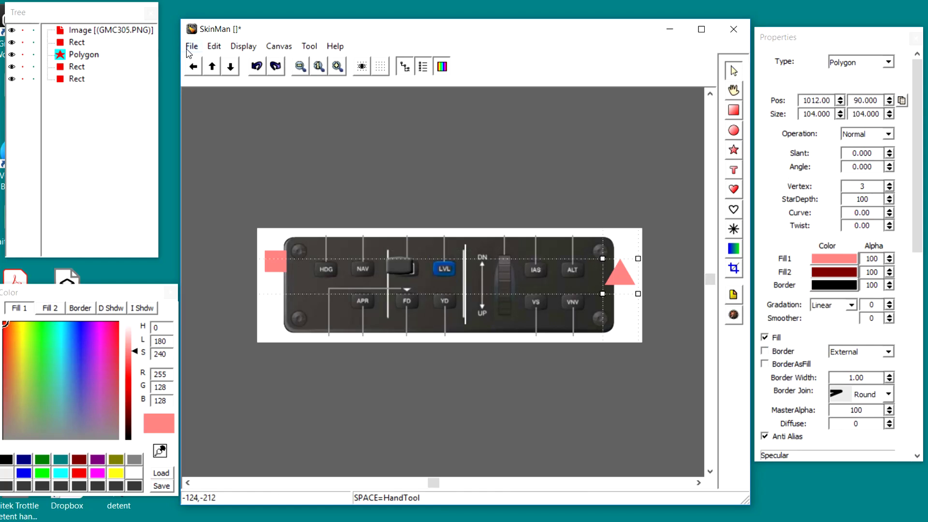
Step: Export the canvas to the Desktop as an image named test, in PNG format with alpha
click(188, 49)
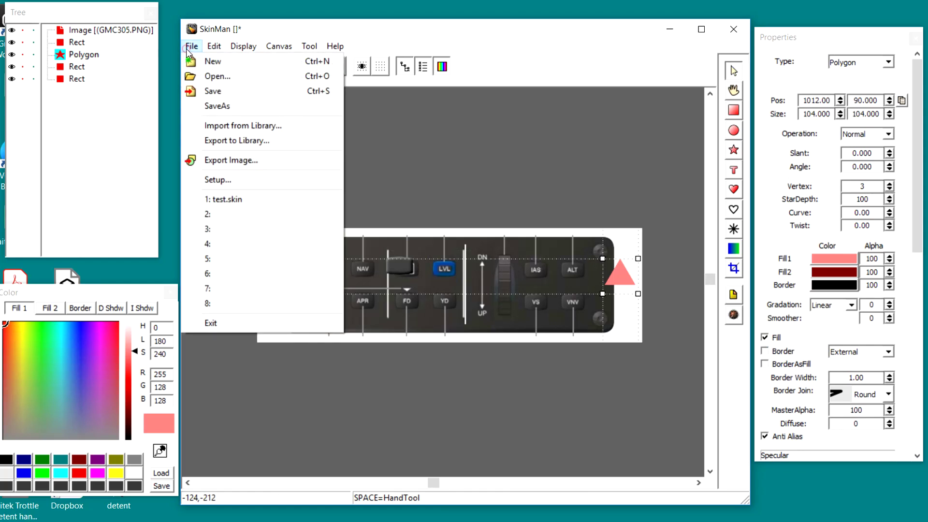
click(214, 161)
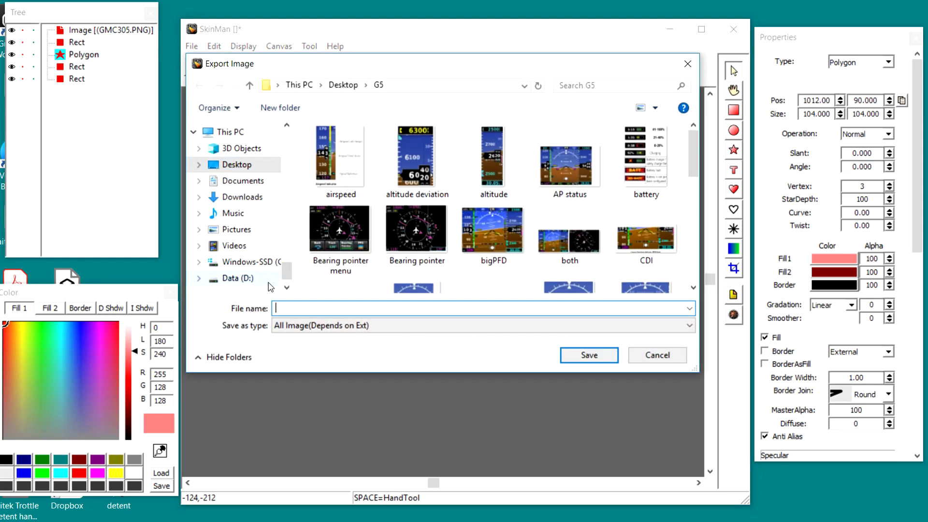
text(test)
click(314, 325)
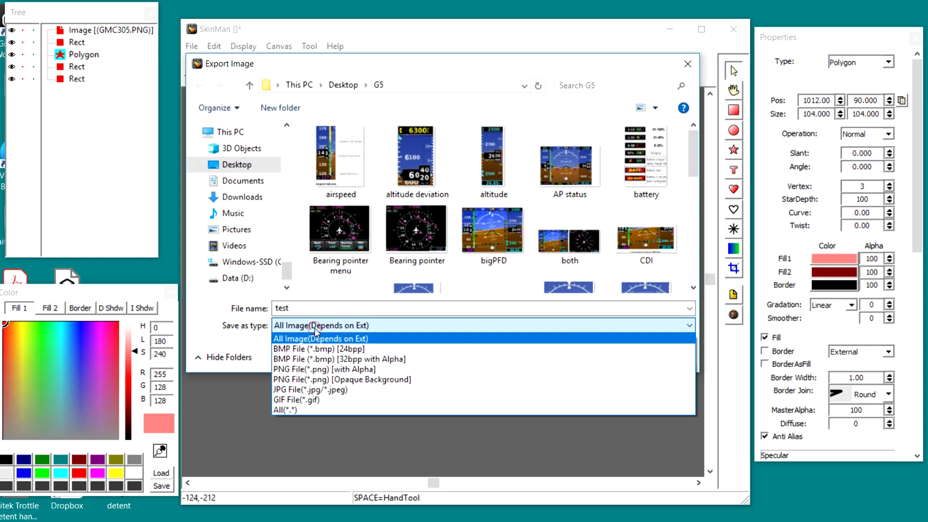
click(321, 370)
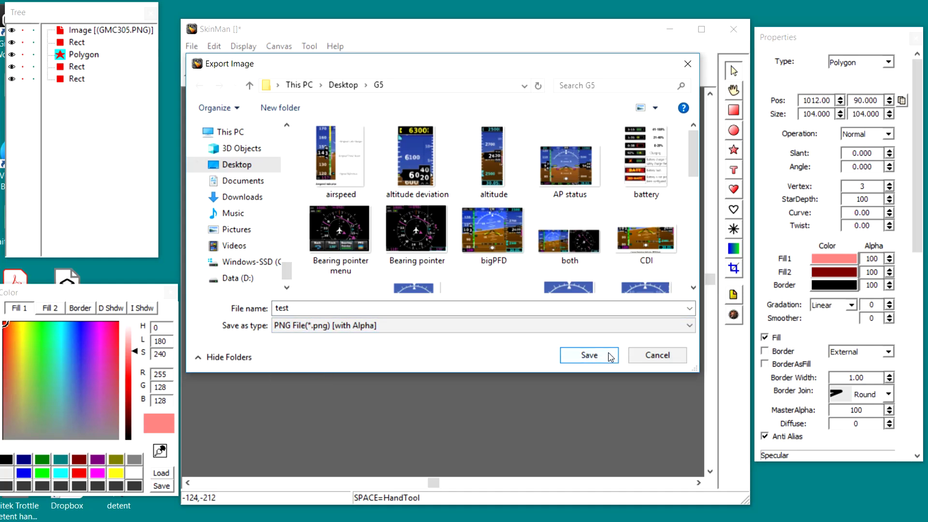
drag(500, 66, 526, 87)
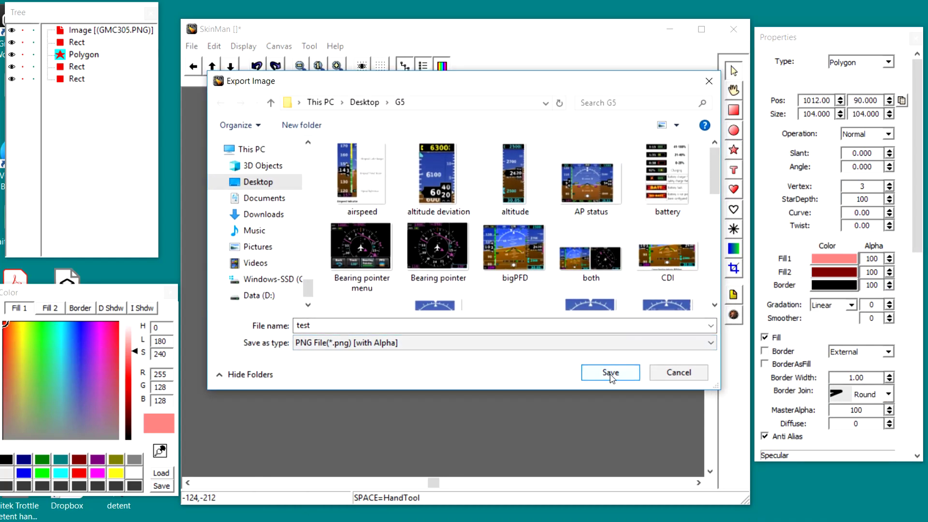
click(363, 102)
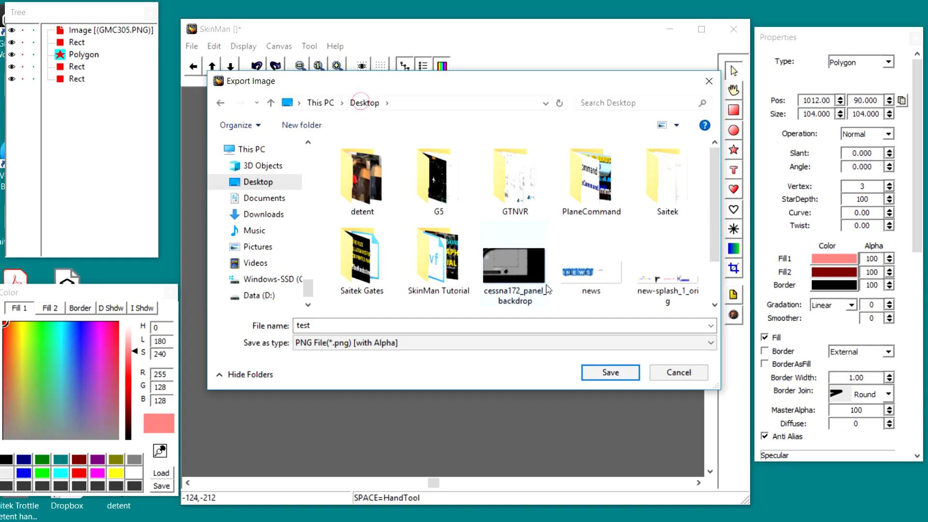
click(609, 373)
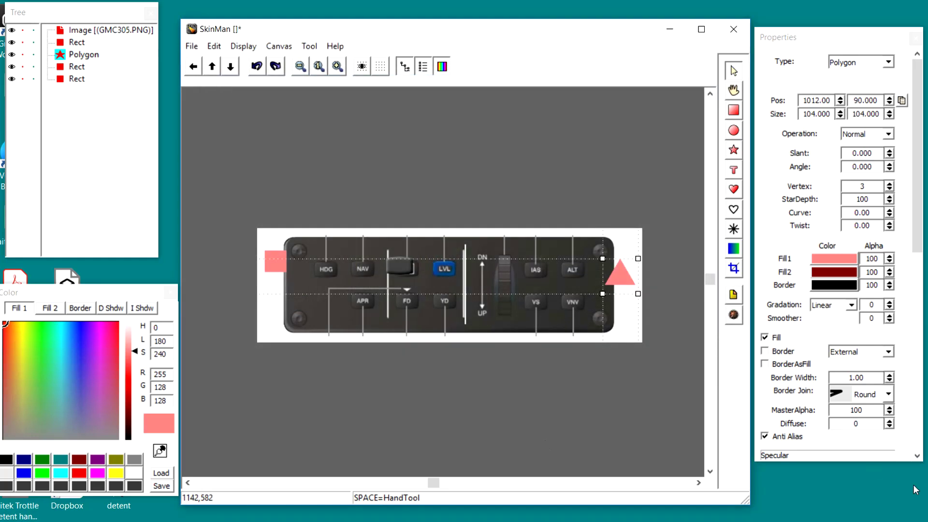
Step: Move the SkinMan windows off the desktop icons and open the exported test.png in paint.net, with its window fully in view
right_click(816, 499)
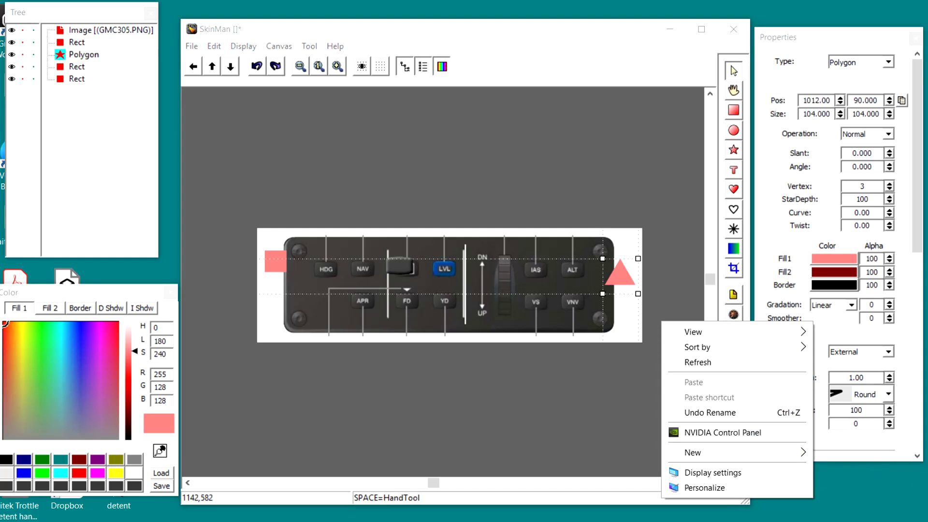
click(860, 497)
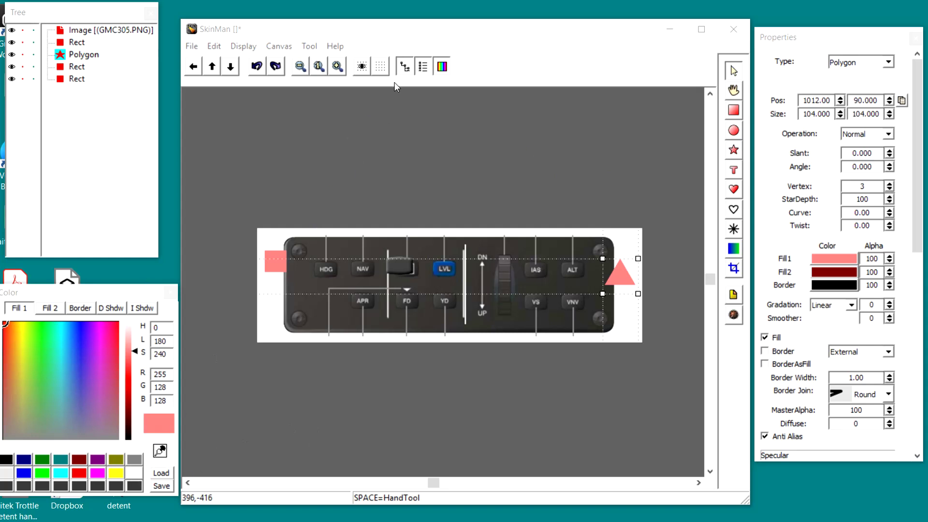
drag(414, 31, 470, 47)
drag(103, 13, 317, 43)
double_click(124, 102)
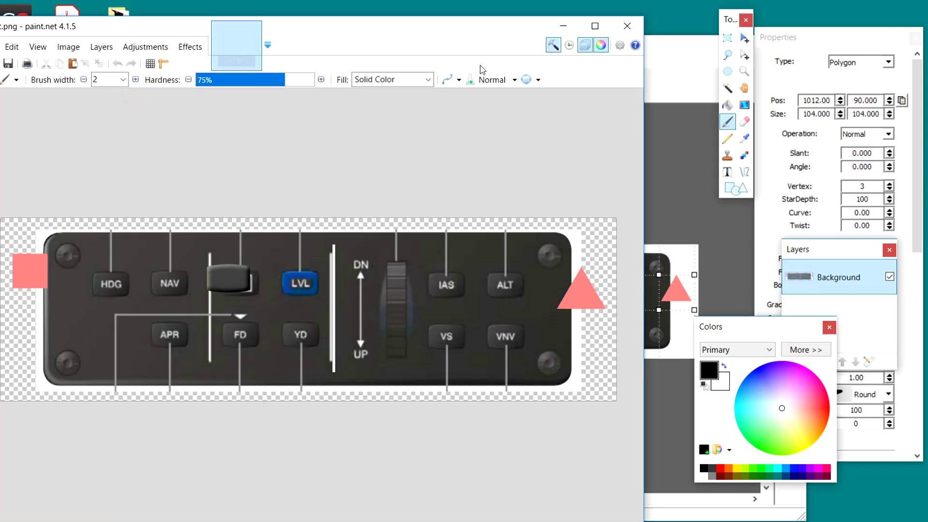
drag(435, 28, 500, 18)
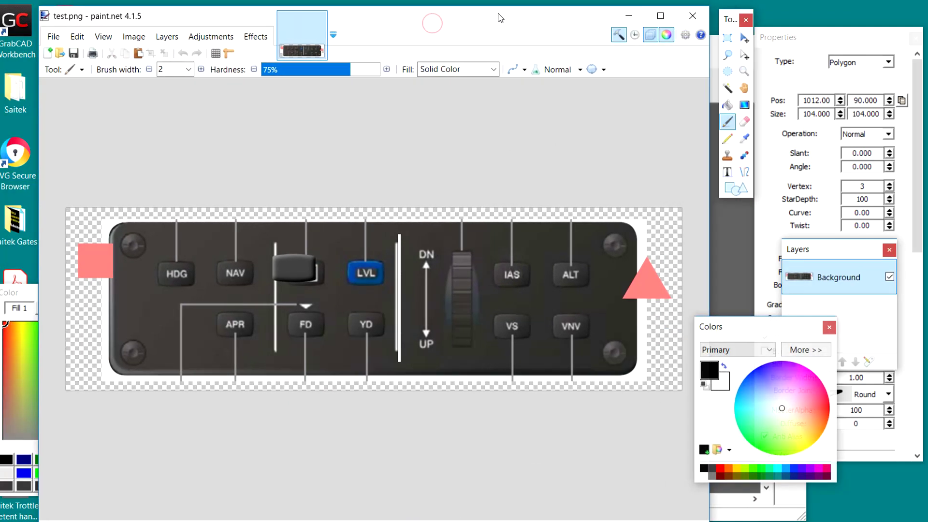